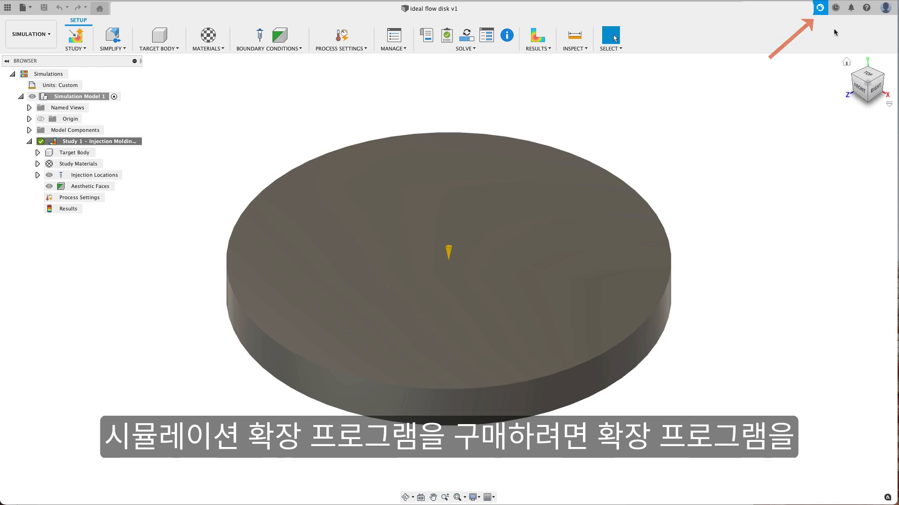
# - Look up the Simulation extension among the available extensions
pyautogui.click(822, 8)
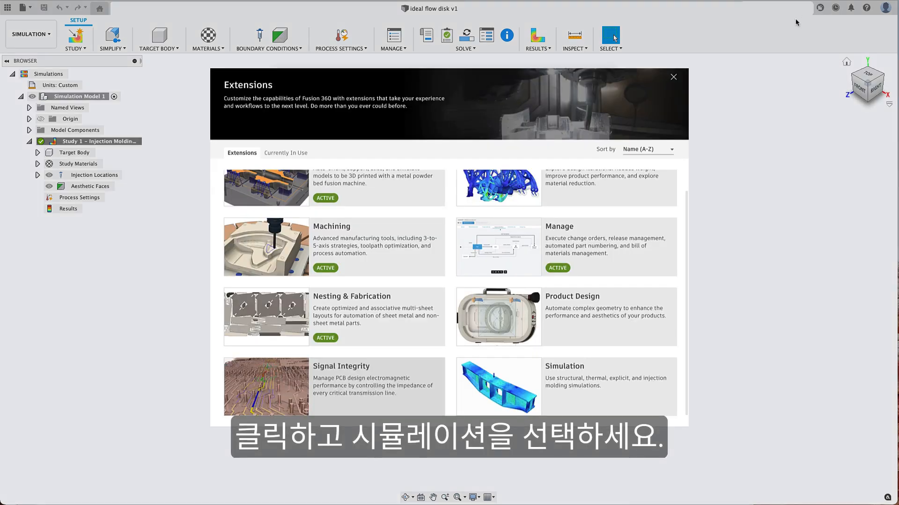
pyautogui.click(566, 395)
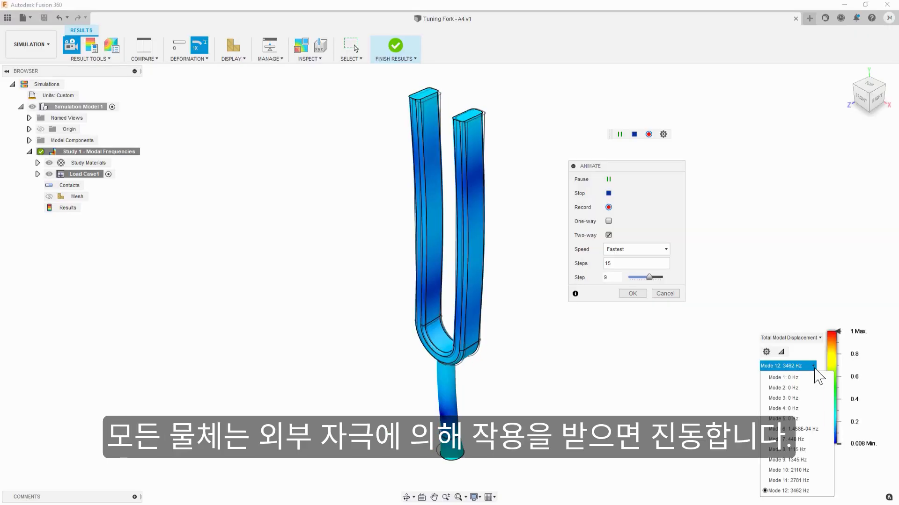
# - View the tuning fork's animated mode shapes one after another, from mode 11 down to mode 7
pyautogui.click(799, 481)
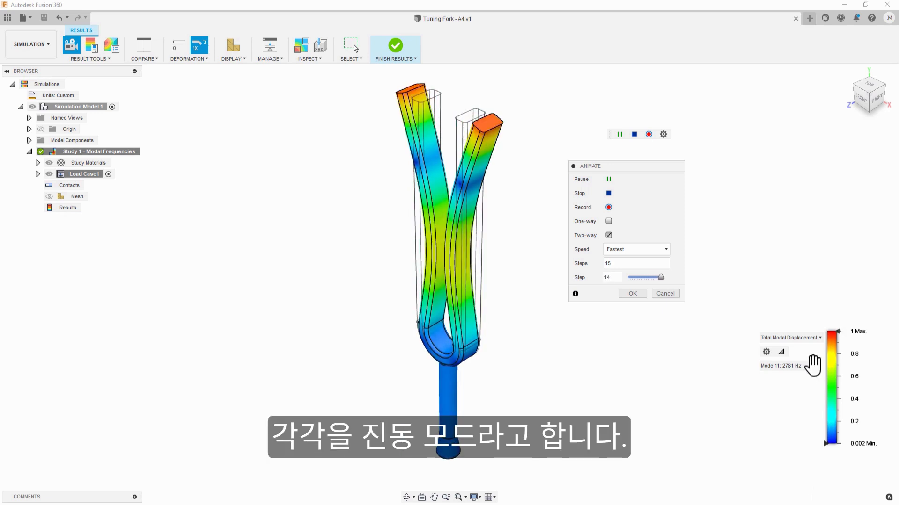
pyautogui.click(813, 365)
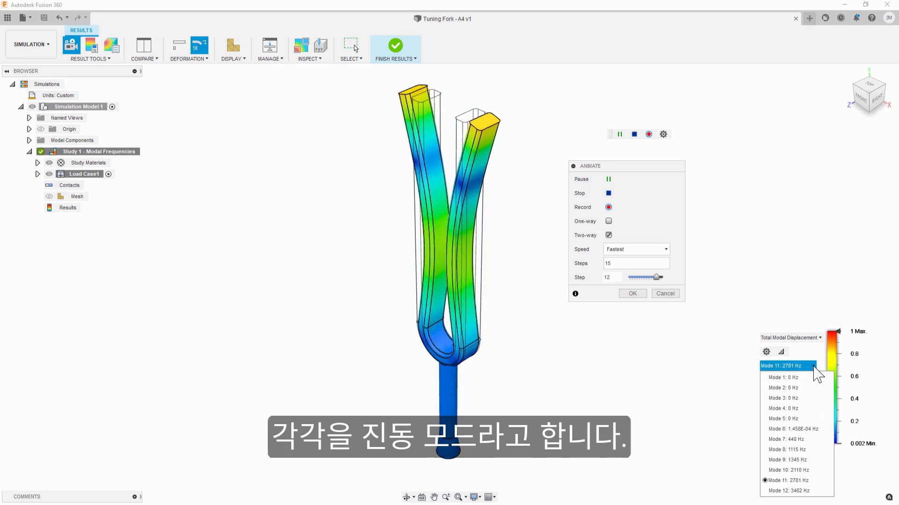
pyautogui.click(798, 479)
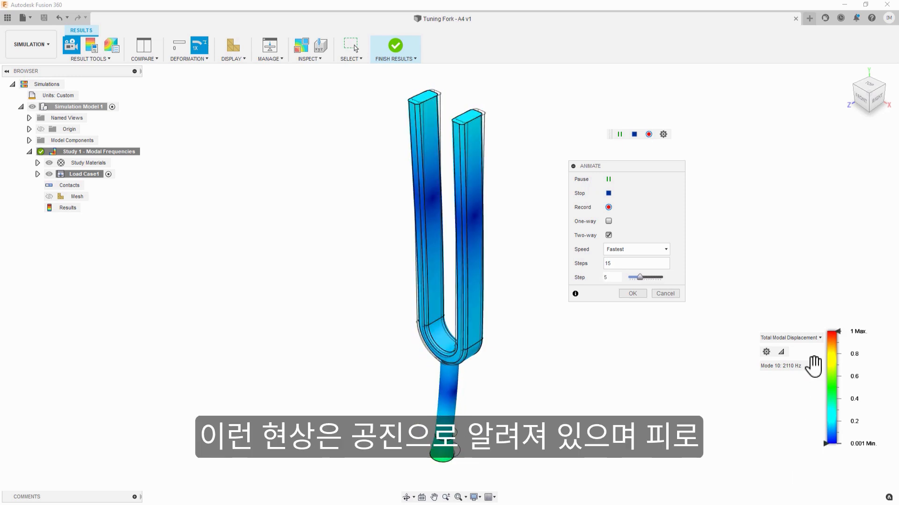
pyautogui.click(813, 365)
pyautogui.click(801, 470)
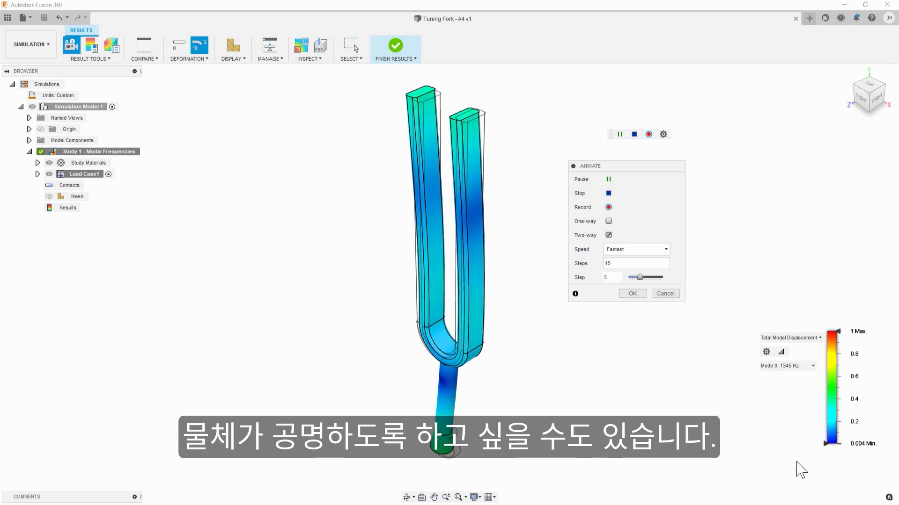
pyautogui.click(813, 367)
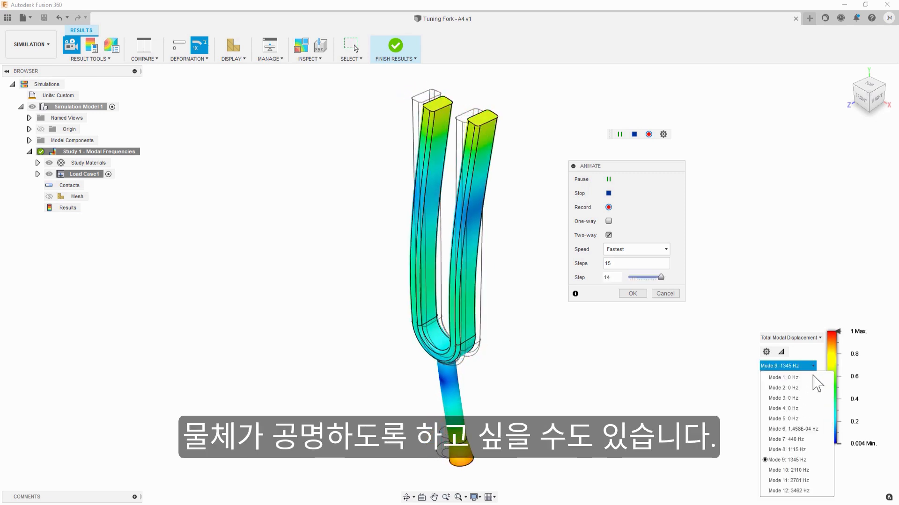
pyautogui.click(789, 449)
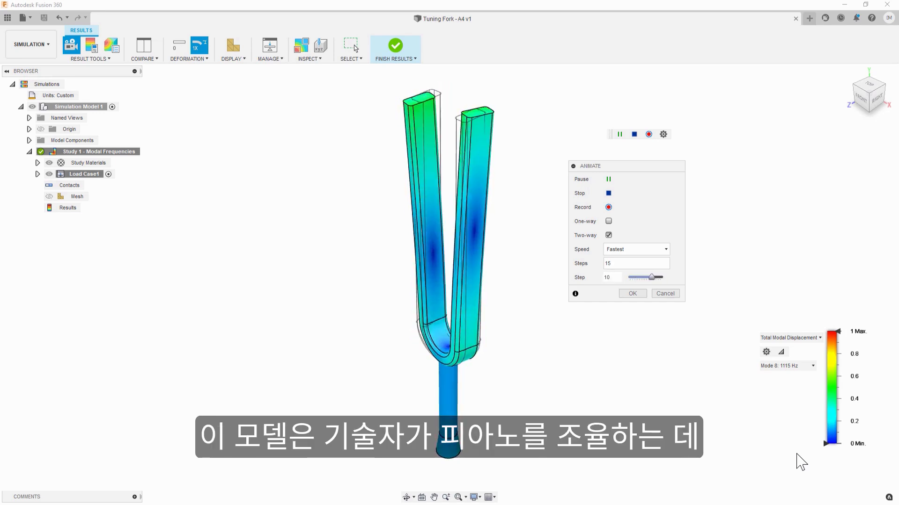
pyautogui.click(812, 366)
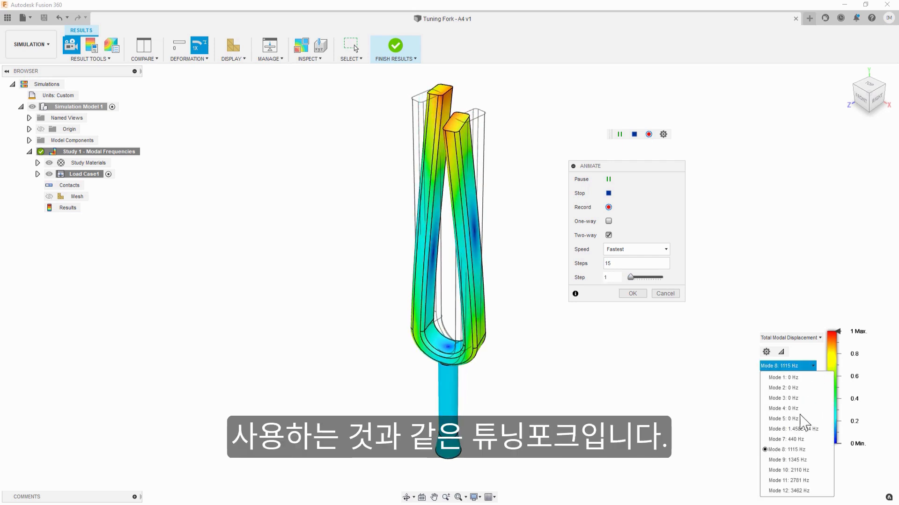
pyautogui.click(788, 439)
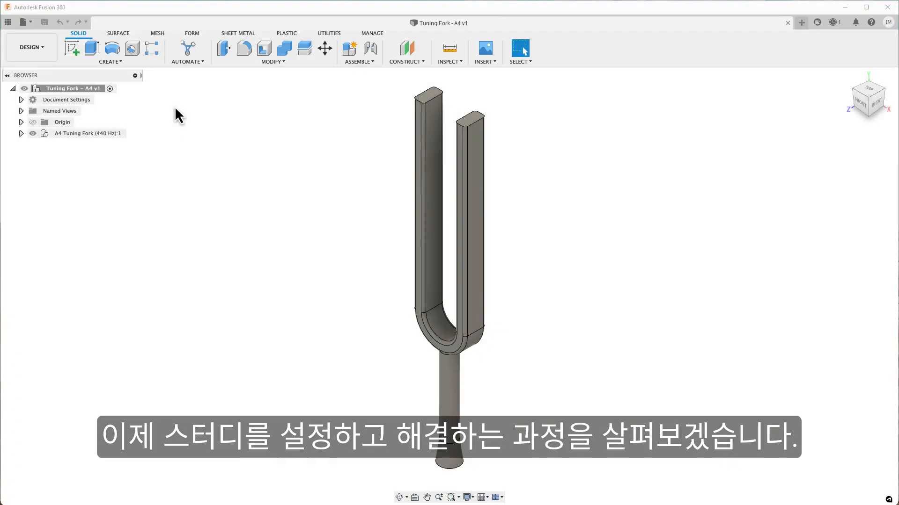
# - Enter the Simulation workspace with the tuning fork model and choose Modal Frequencies as the new study type
pyautogui.click(42, 48)
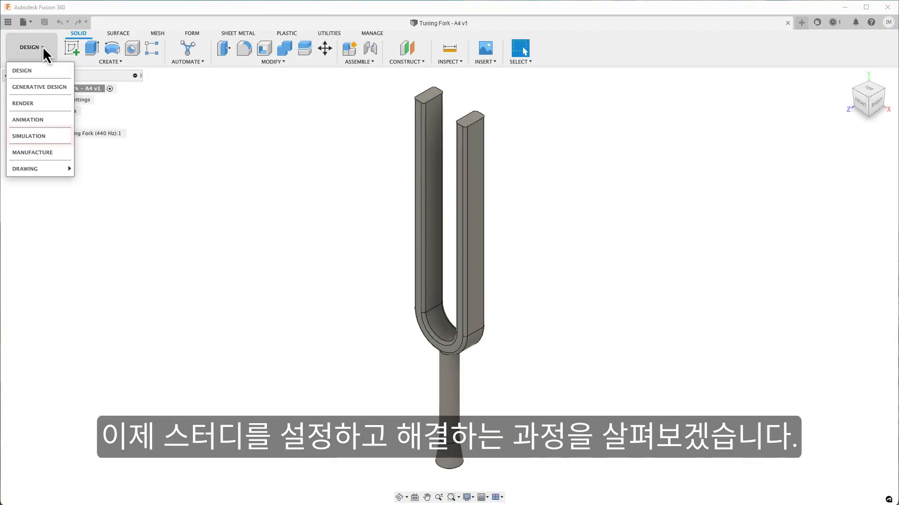
pyautogui.click(33, 136)
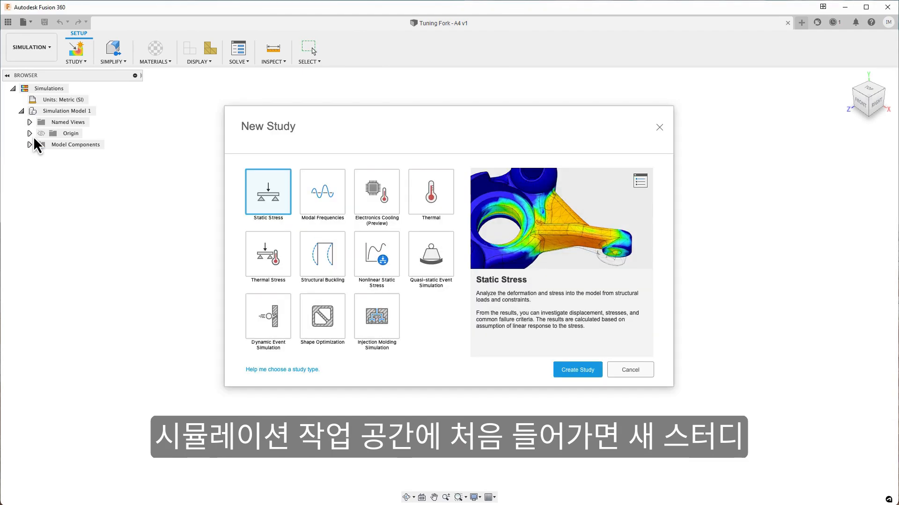
pyautogui.click(323, 202)
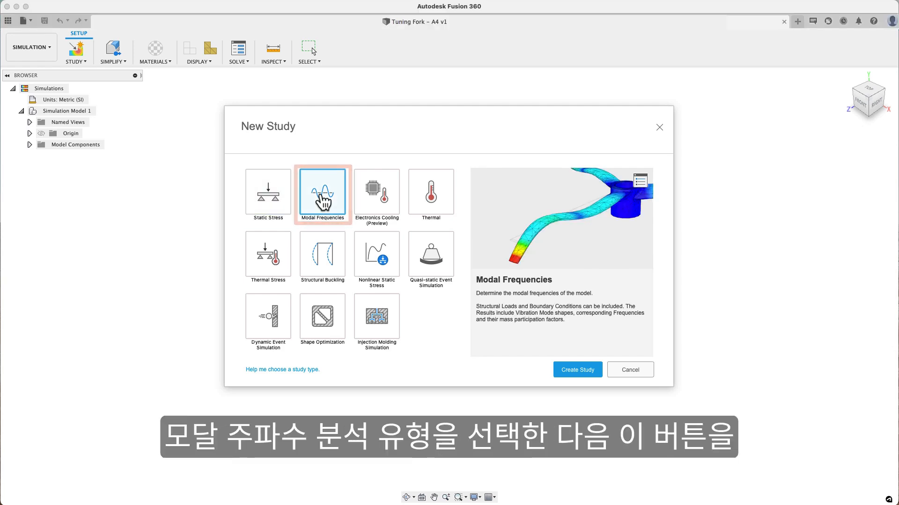
# - Set the number of modes to 12 in the new study's general settings
pyautogui.click(641, 182)
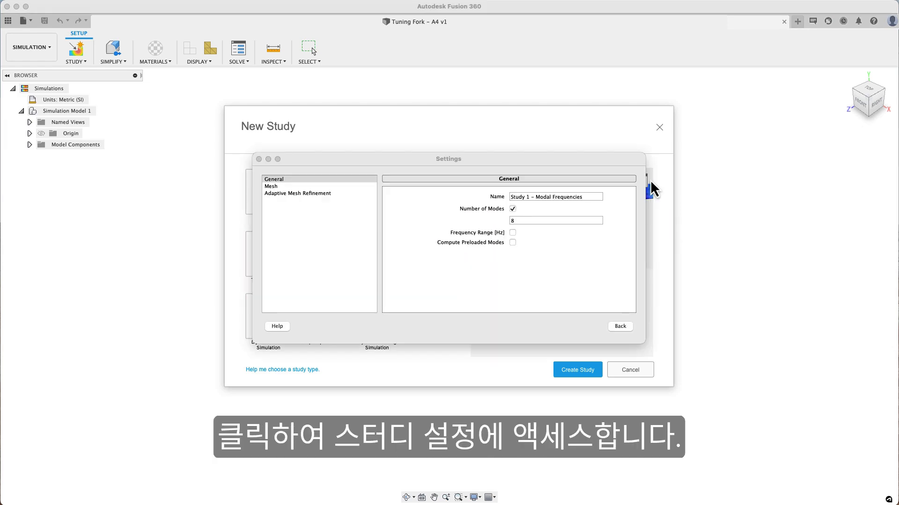
pyautogui.click(515, 221)
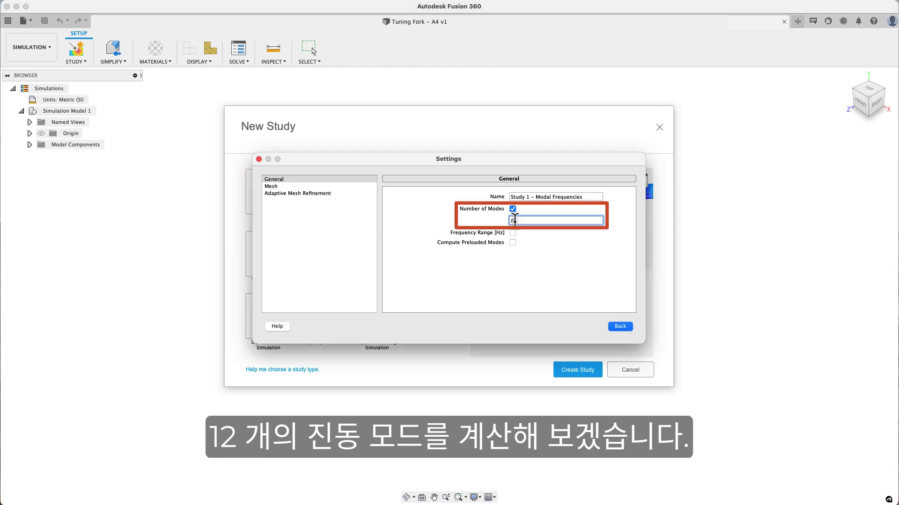
pyautogui.moveTo(510, 220); pyautogui.dragTo(515, 219)
pyautogui.write('12')
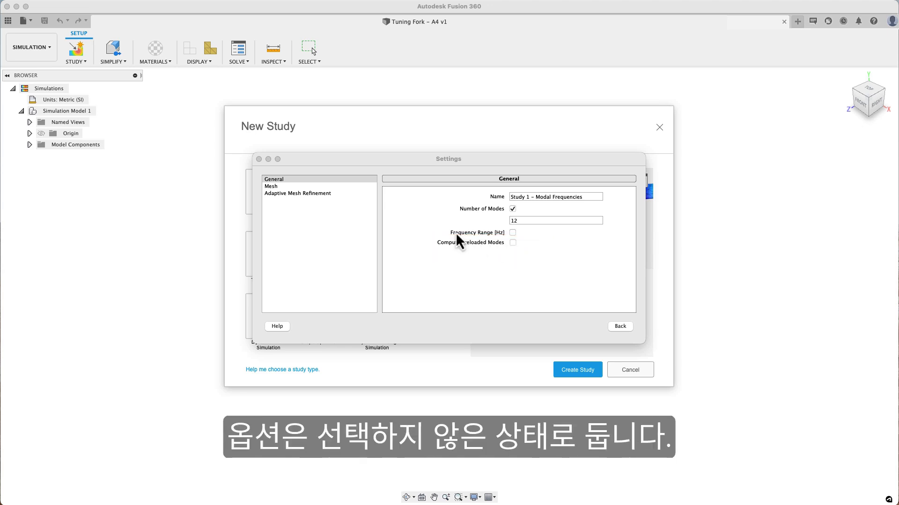
# - Set the average element size to an absolute size of 1.2 mm and create the study
pyautogui.click(276, 186)
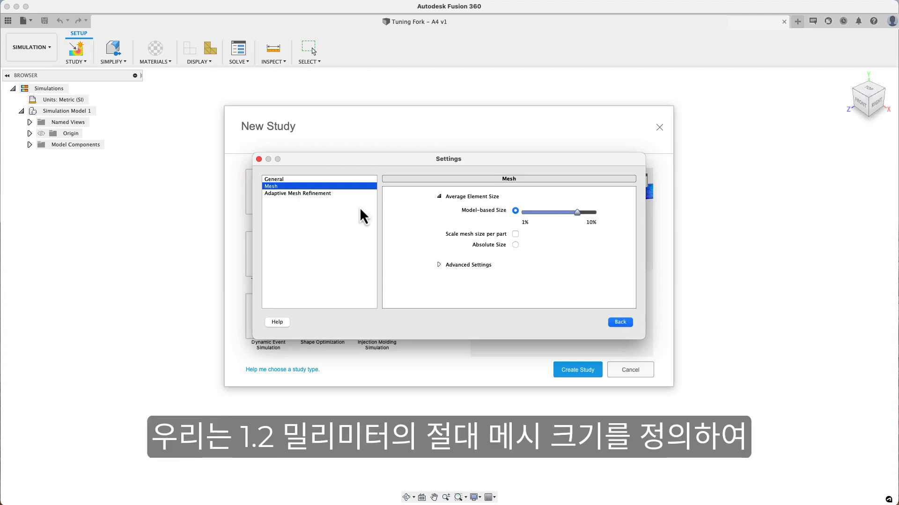
pyautogui.click(515, 244)
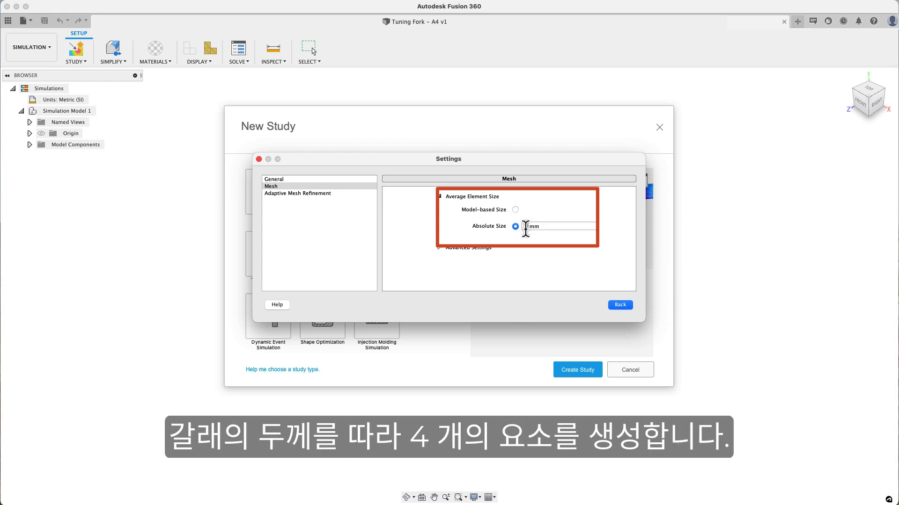
pyautogui.write('1.2')
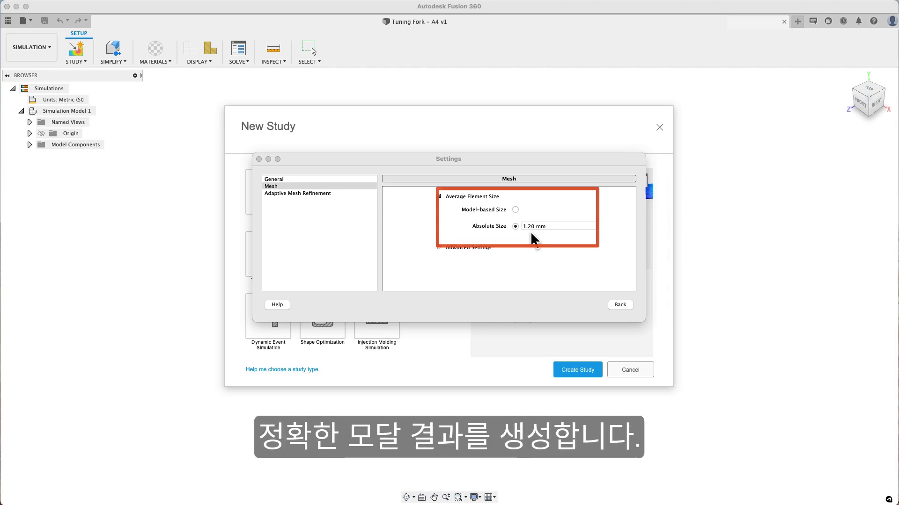
pyautogui.click(619, 305)
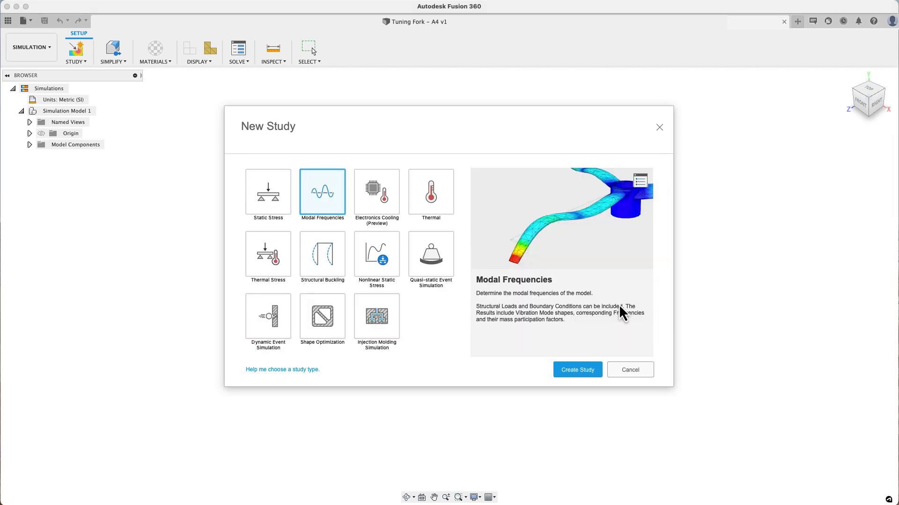
pyautogui.click(586, 372)
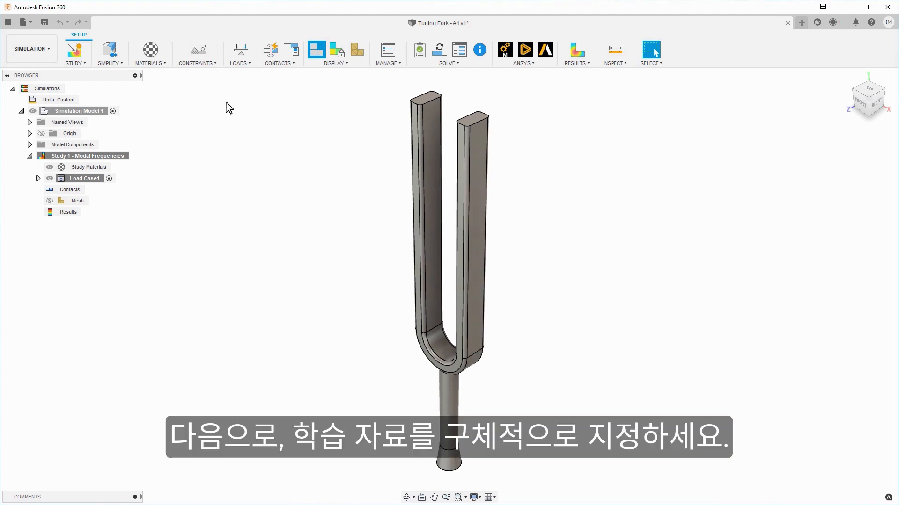
# - Keep the tuning fork's study material as Same as Model and solve the Modal Frequencies study
pyautogui.click(149, 51)
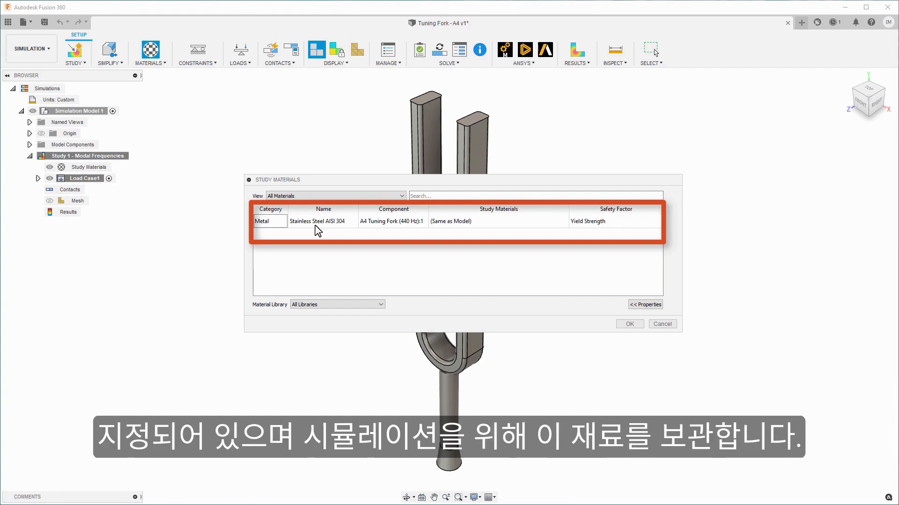
pyautogui.click(633, 324)
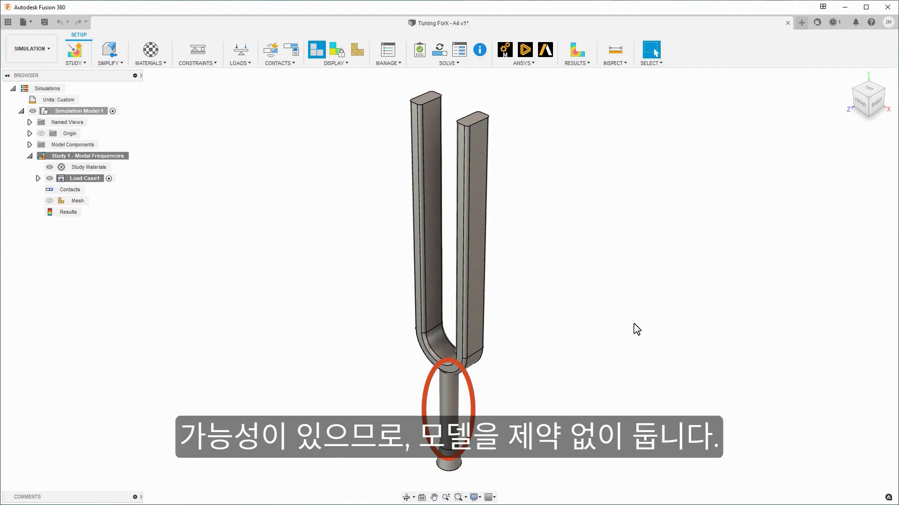
pyautogui.click(439, 48)
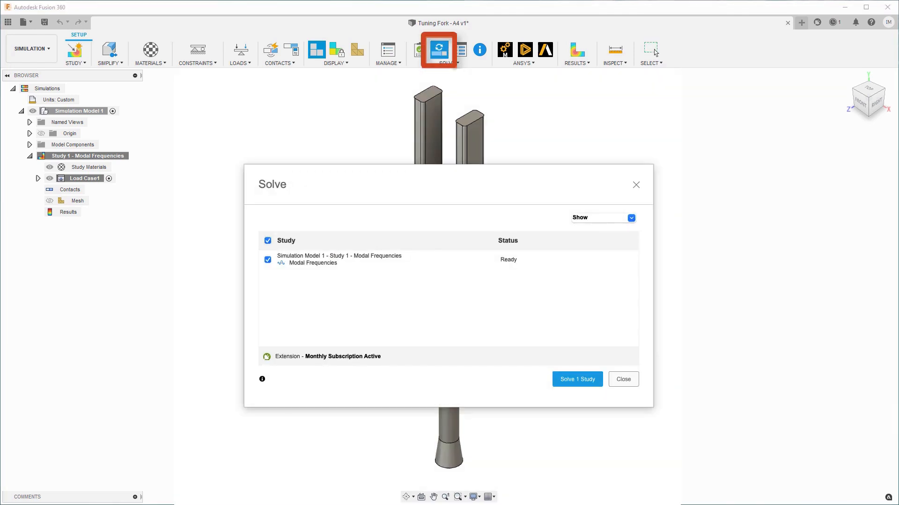
pyautogui.click(592, 381)
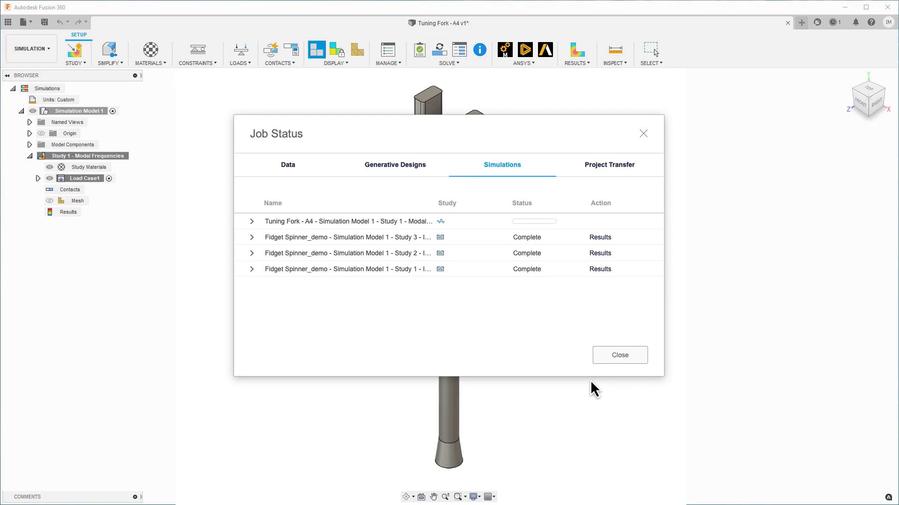
pyautogui.click(618, 357)
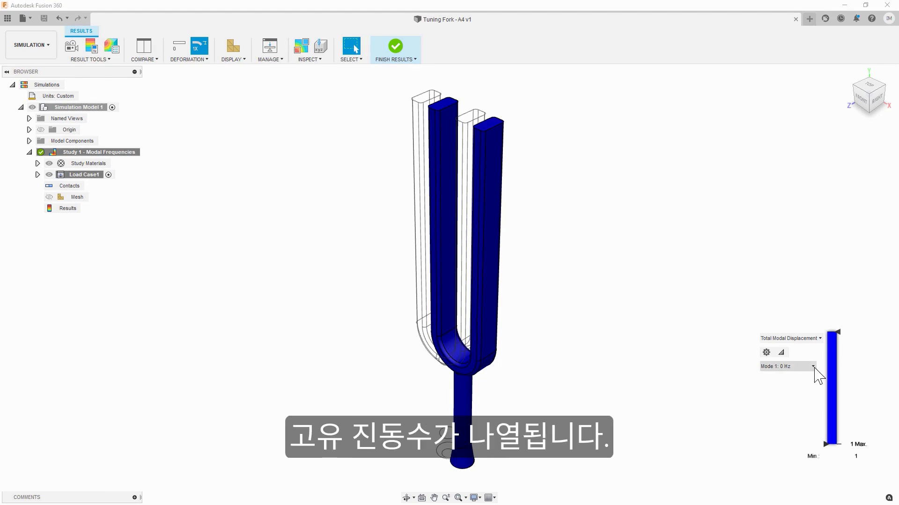
# - Review the list of calculated modes and play the two-way results animation for mode 1
pyautogui.click(813, 367)
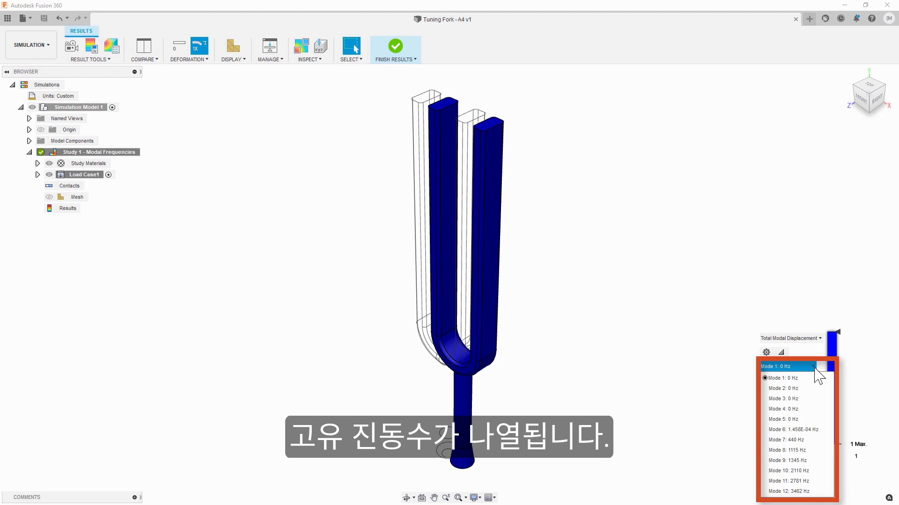
pyautogui.click(815, 368)
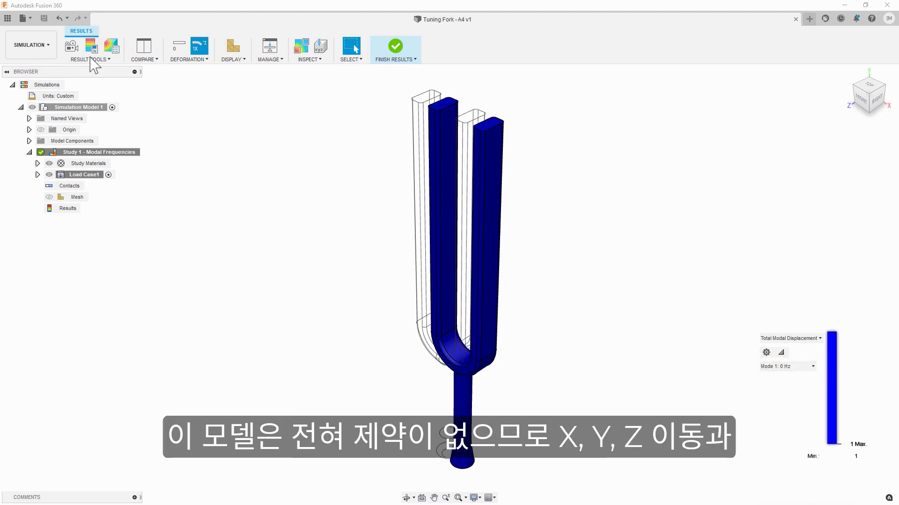
pyautogui.click(71, 46)
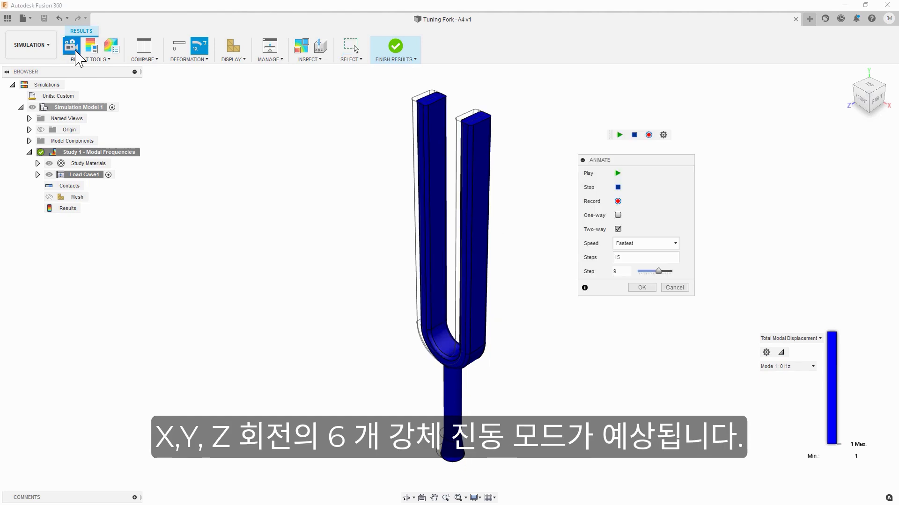
pyautogui.click(617, 174)
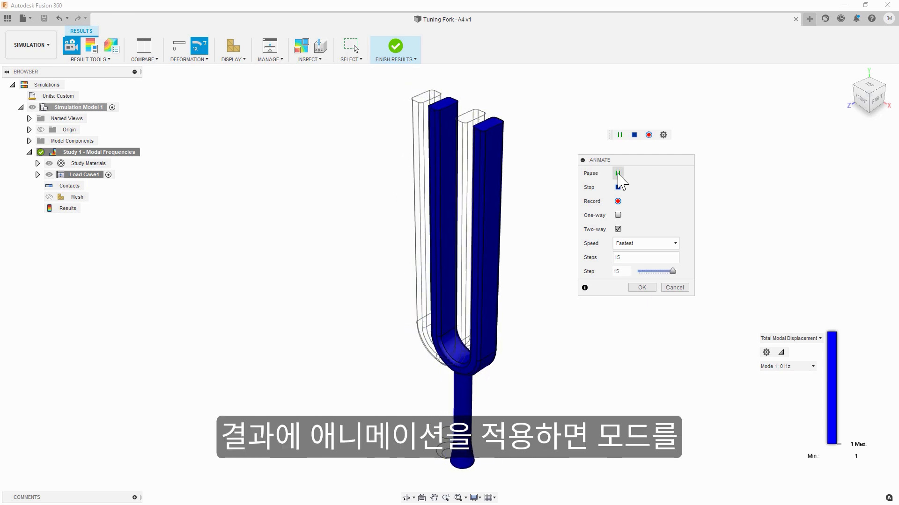
# - Display the animated total modal displacement of the tuning fork for modes 2, 3 and 4 in turn
pyautogui.click(803, 367)
pyautogui.click(801, 389)
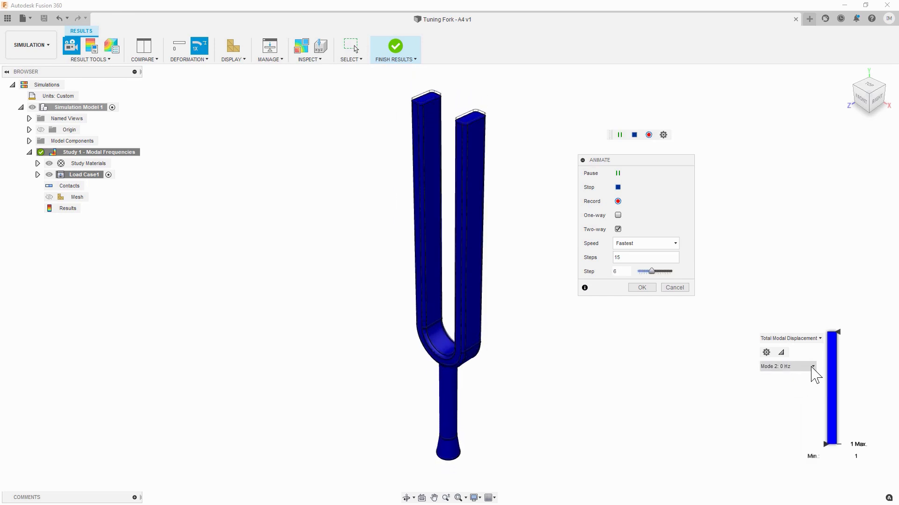
pyautogui.click(811, 368)
pyautogui.click(807, 399)
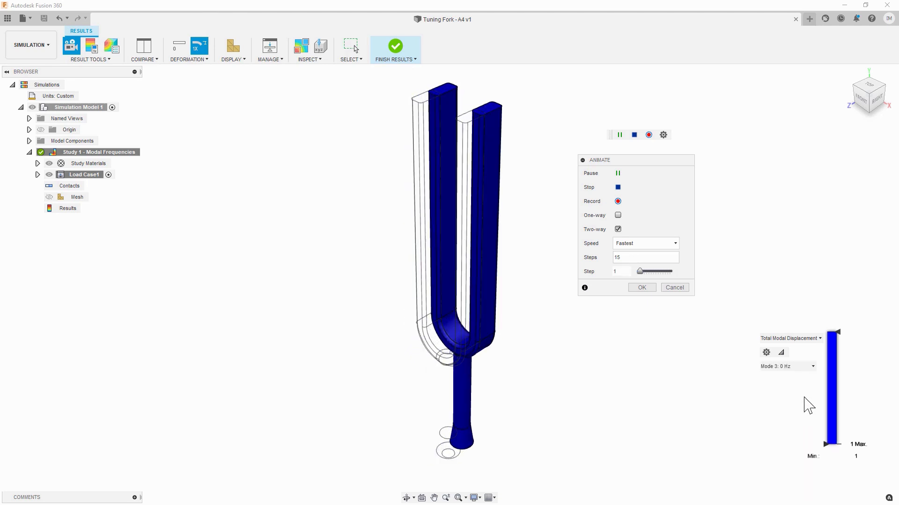
pyautogui.click(811, 368)
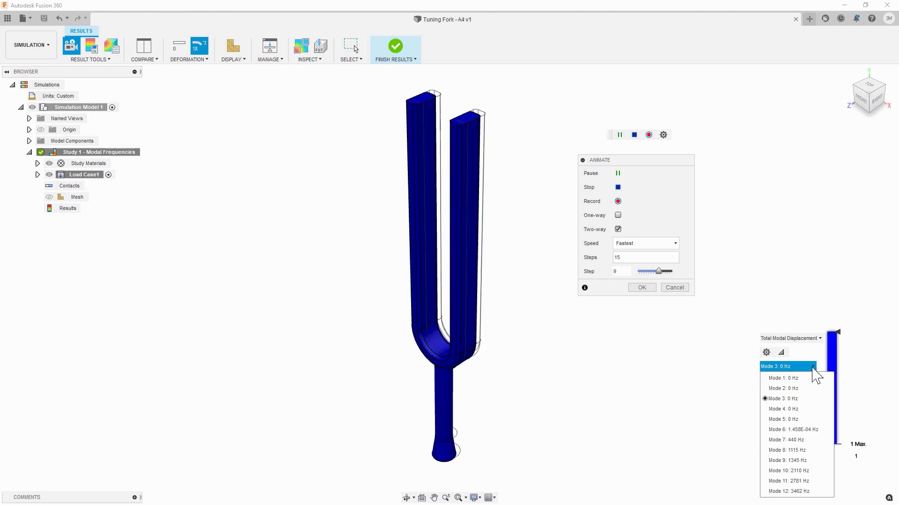
pyautogui.click(804, 408)
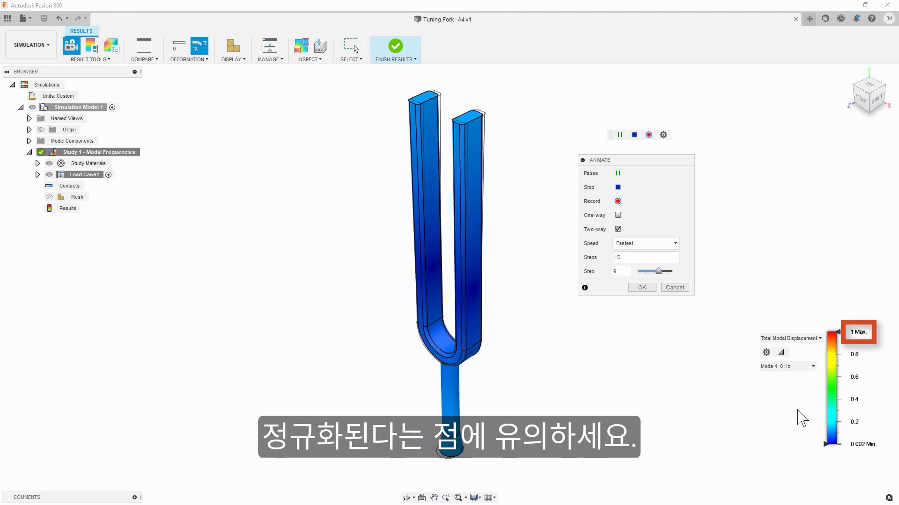
# - Display the animated shapes of modes 5, 6 and 7 in turn and check the displacement components available for mode 7
pyautogui.click(813, 366)
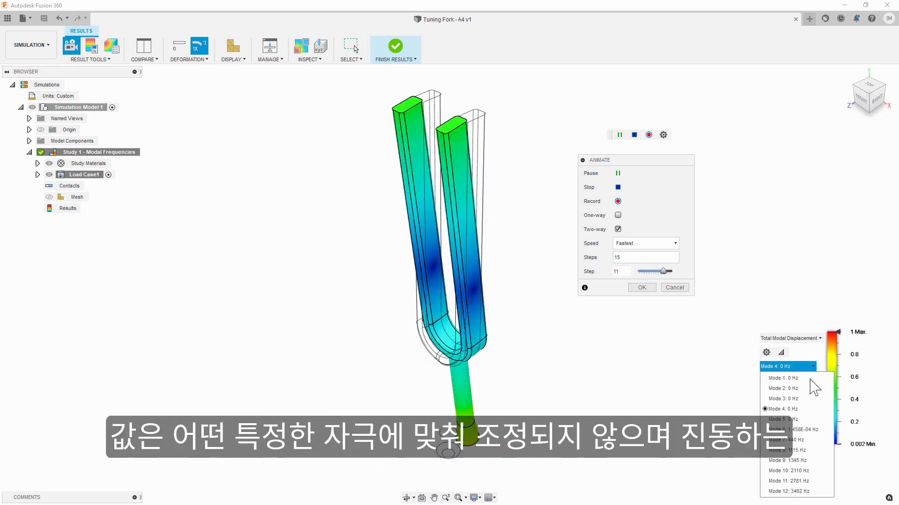
pyautogui.click(798, 419)
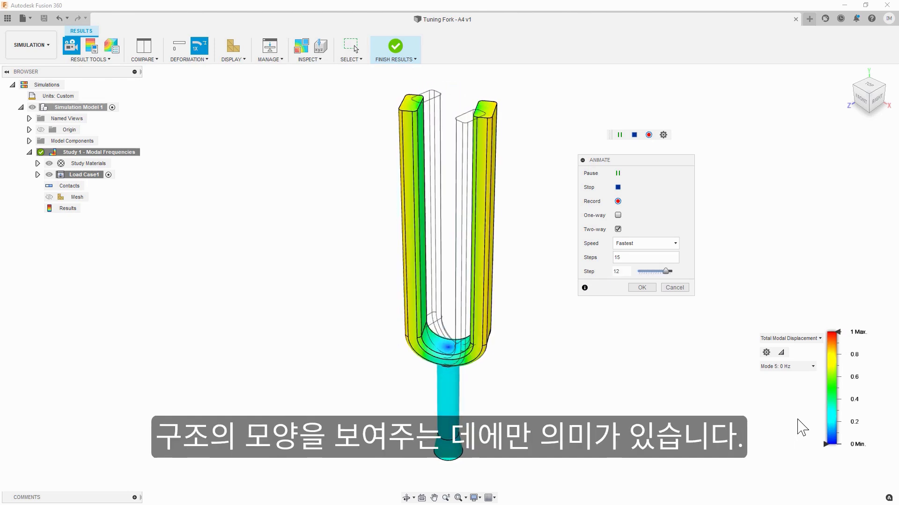
pyautogui.click(809, 366)
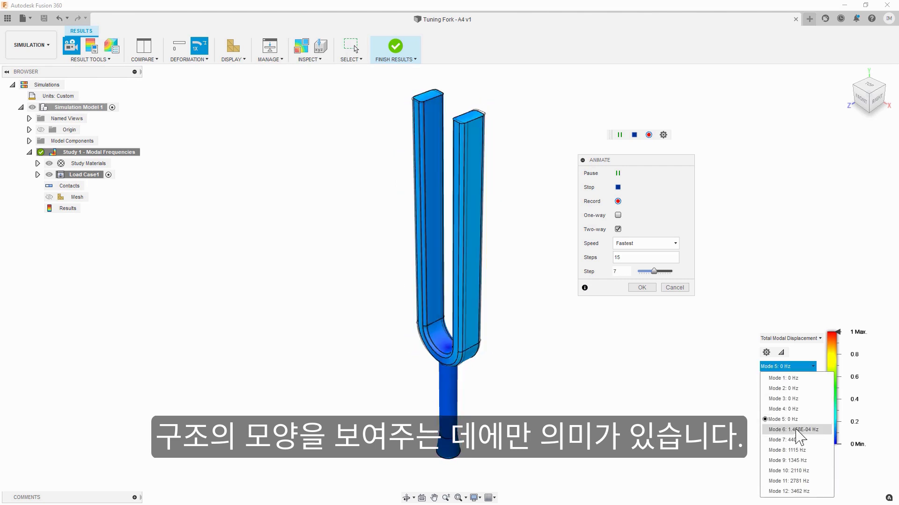
pyautogui.click(796, 429)
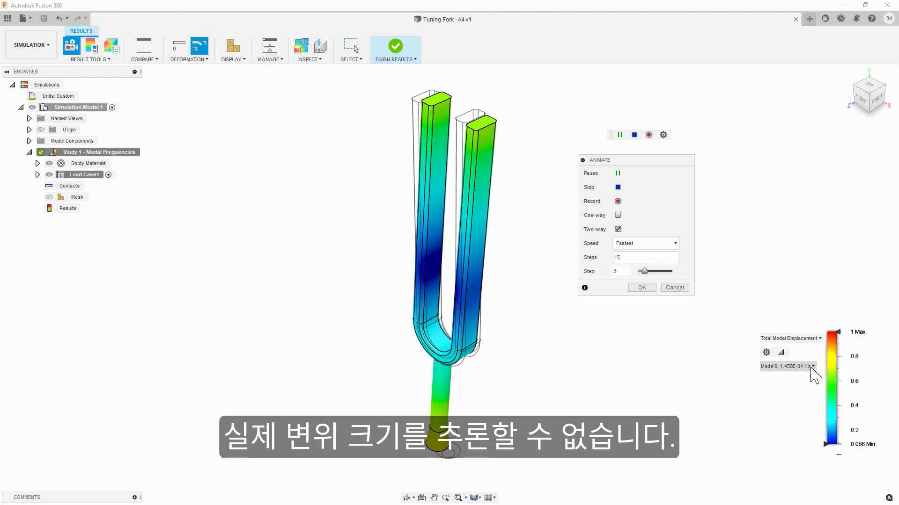
pyautogui.click(796, 367)
pyautogui.click(796, 440)
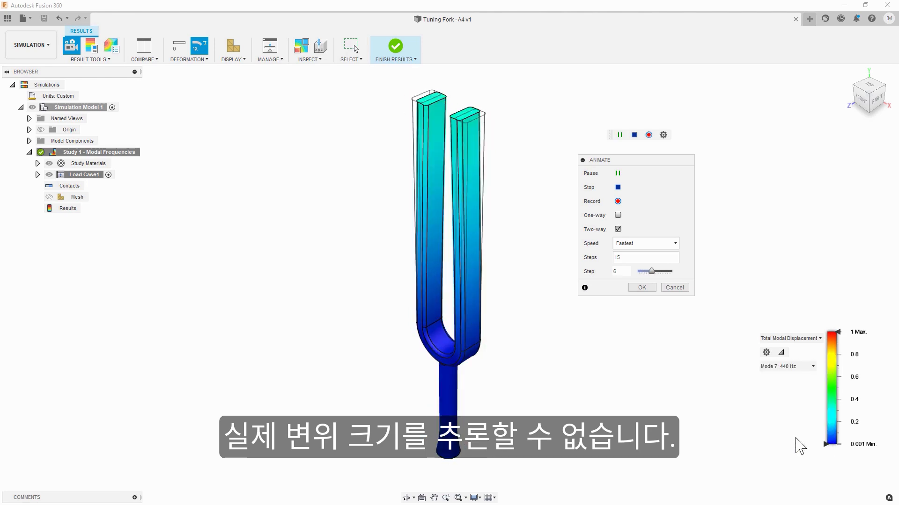
pyautogui.click(820, 339)
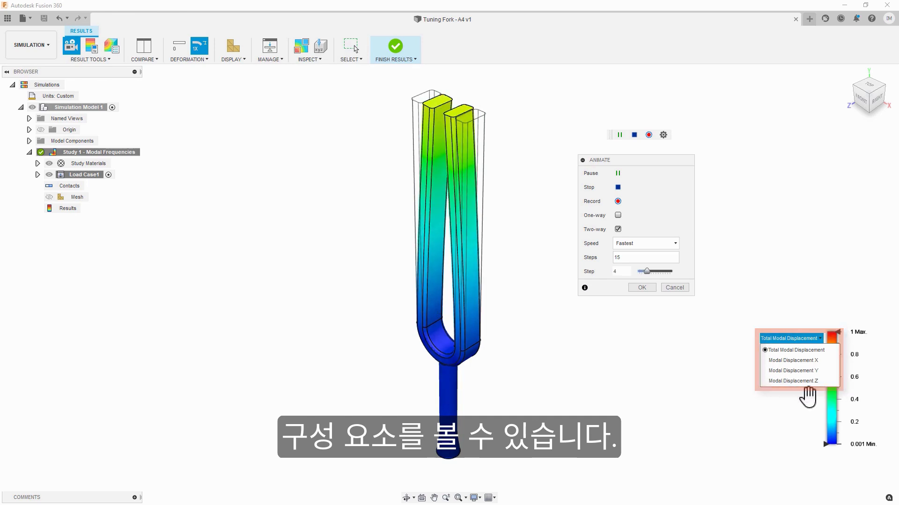
pyautogui.click(808, 388)
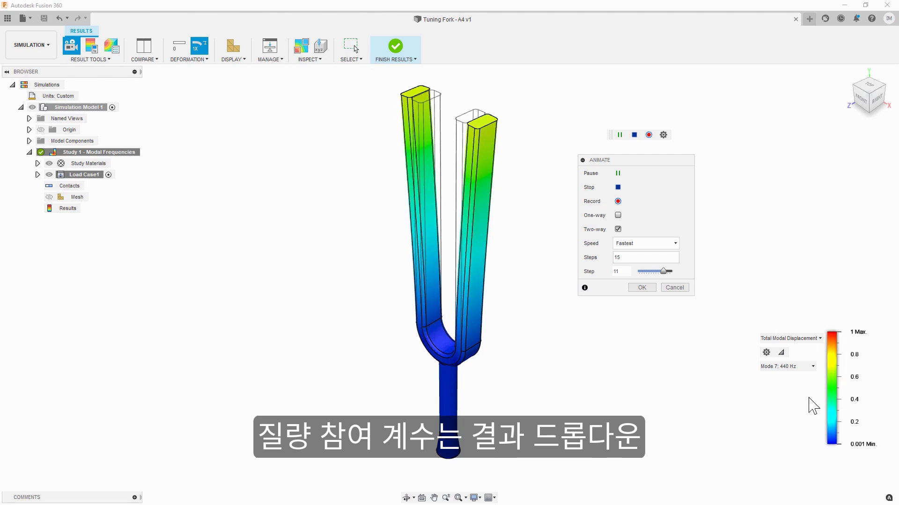
# - Examine the modal mass participation factors in X, Y and Z for all modes, and close the table
pyautogui.click(109, 60)
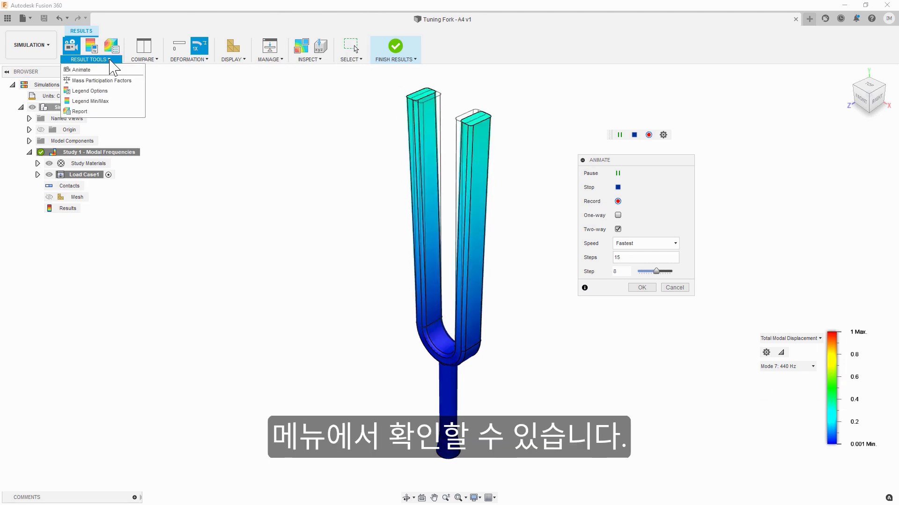
pyautogui.click(118, 81)
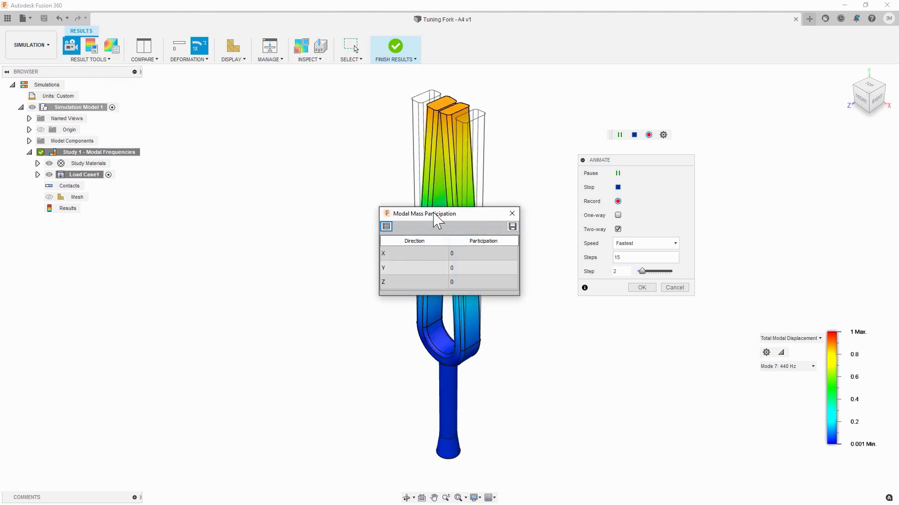
pyautogui.moveTo(430, 213); pyautogui.dragTo(169, 192)
pyautogui.click(127, 206)
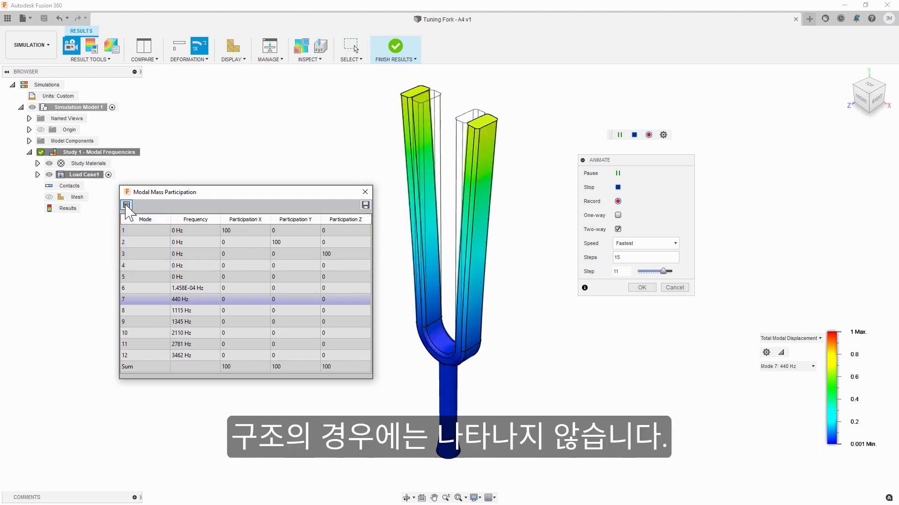
pyautogui.click(365, 192)
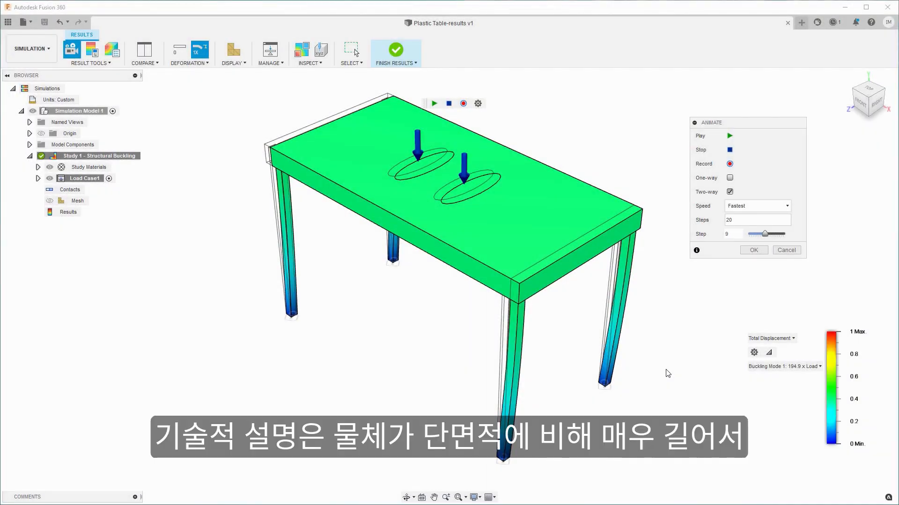
# - Play the plastic table's buckling animation and compare the shapes and load multipliers of buckling modes 1, 2 and 3
pyautogui.click(730, 136)
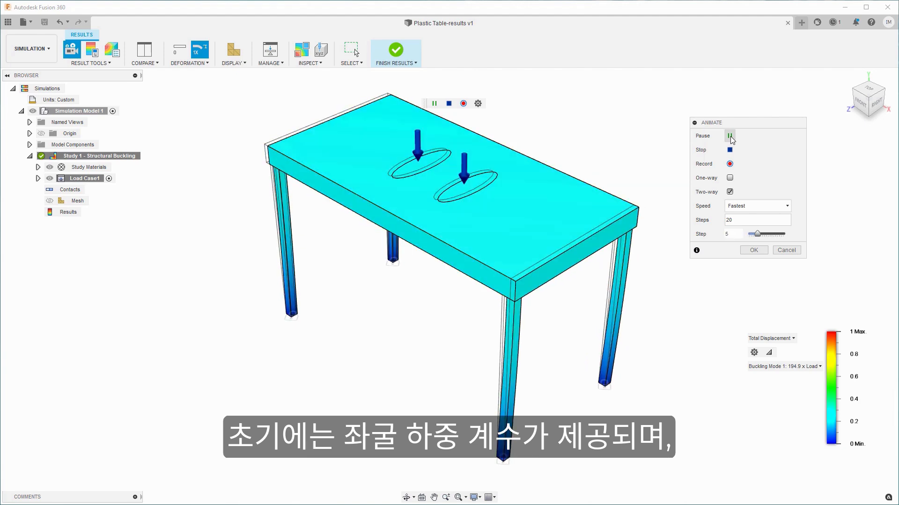
pyautogui.click(820, 367)
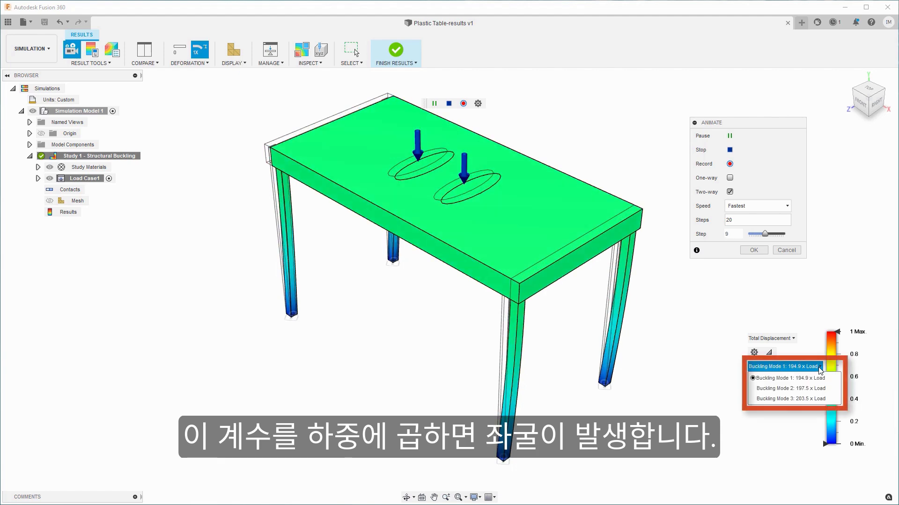
pyautogui.click(819, 389)
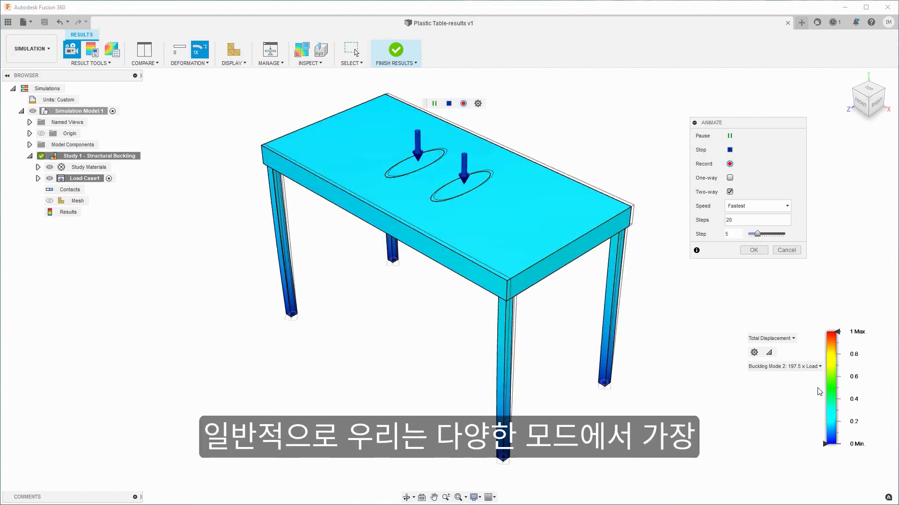
pyautogui.click(818, 366)
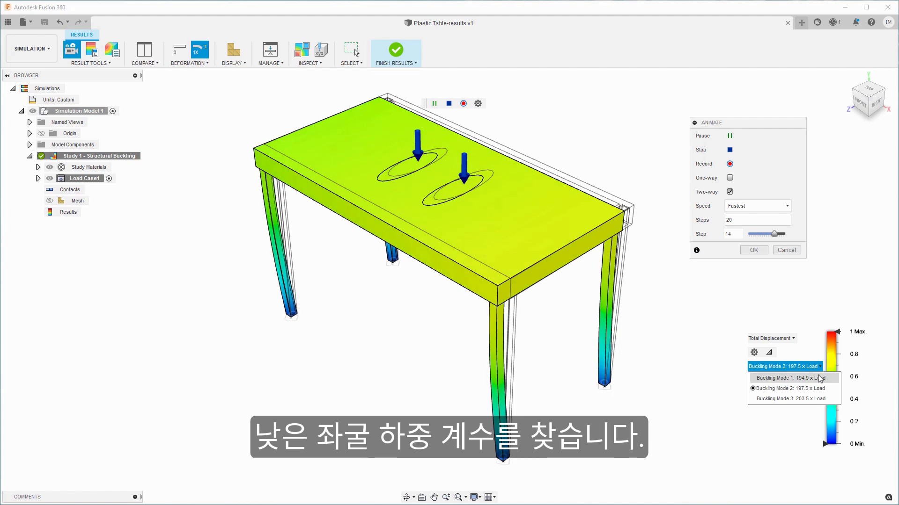
pyautogui.click(814, 401)
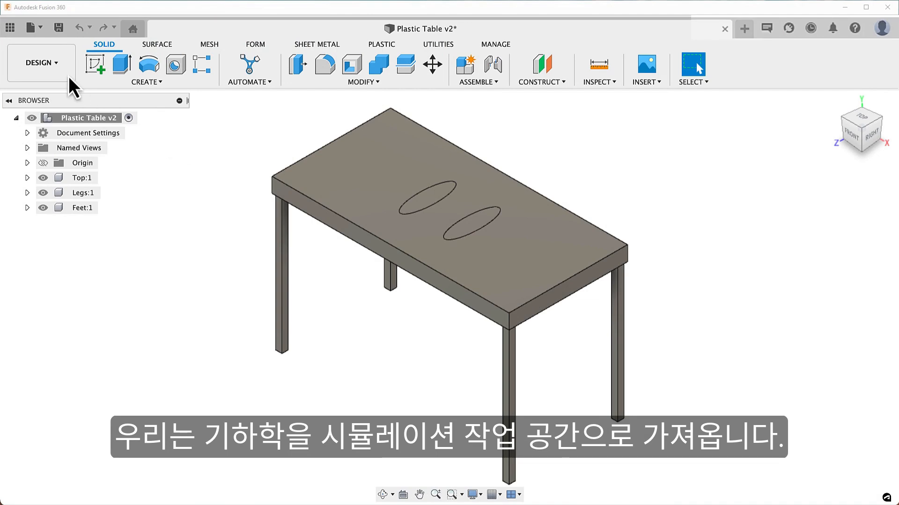
# - Bring the Plastic Table design into the Simulation workspace and choose Structural Buckling as the new study type
pyautogui.click(58, 65)
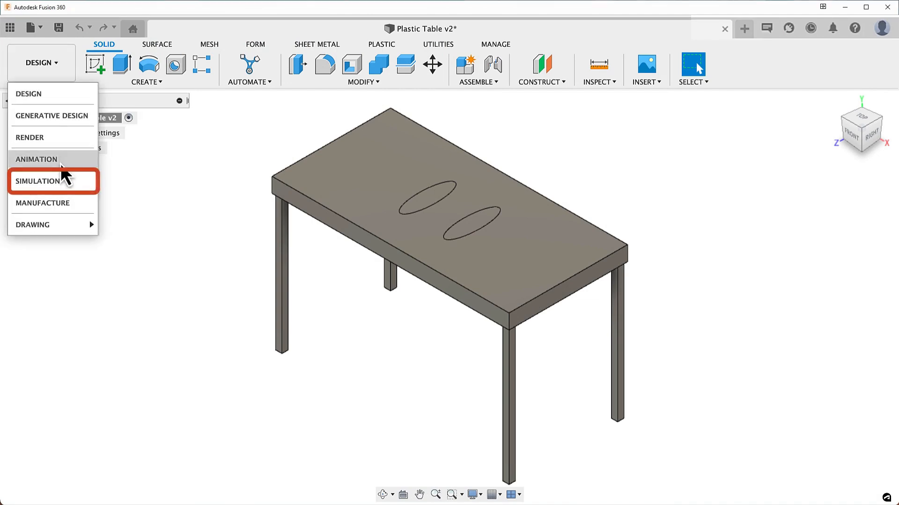
pyautogui.click(53, 181)
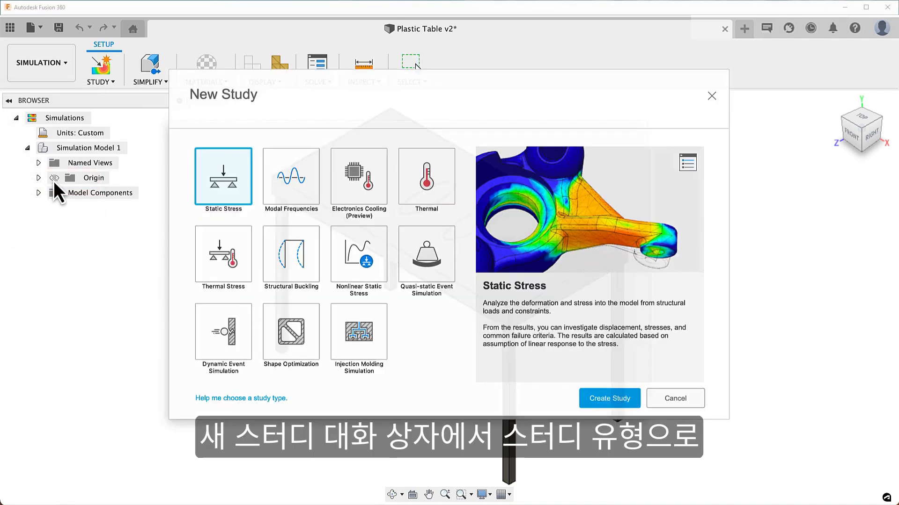
pyautogui.click(279, 256)
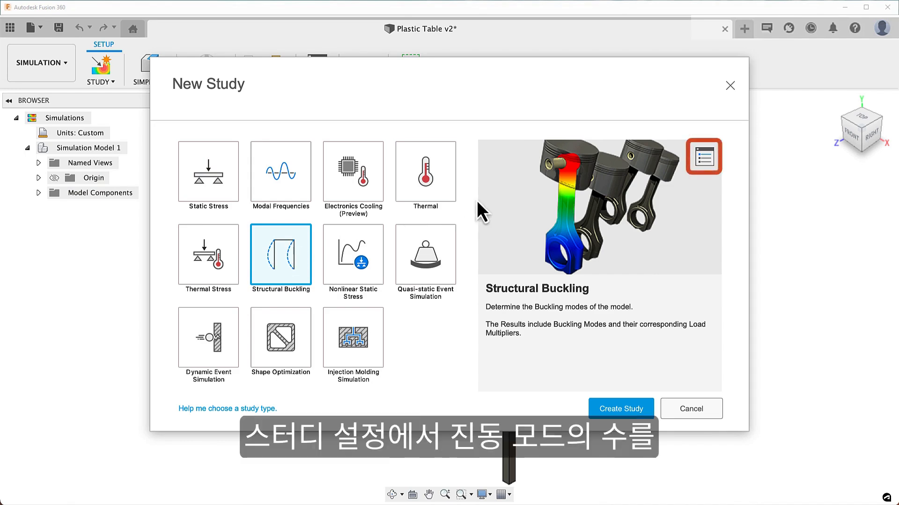
# - Keep 3 buckling modes, reduce the model-based average element size to about 5%, and create the Structural Buckling study
pyautogui.click(707, 159)
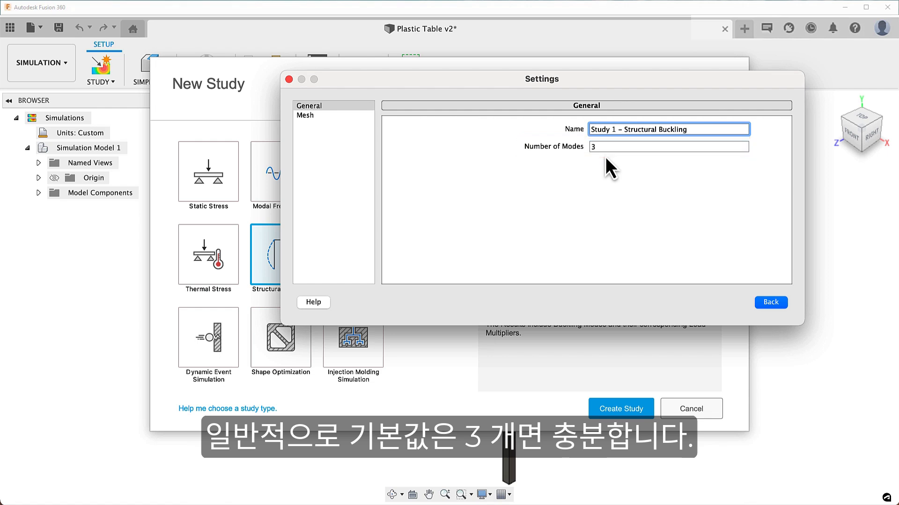
pyautogui.click(351, 117)
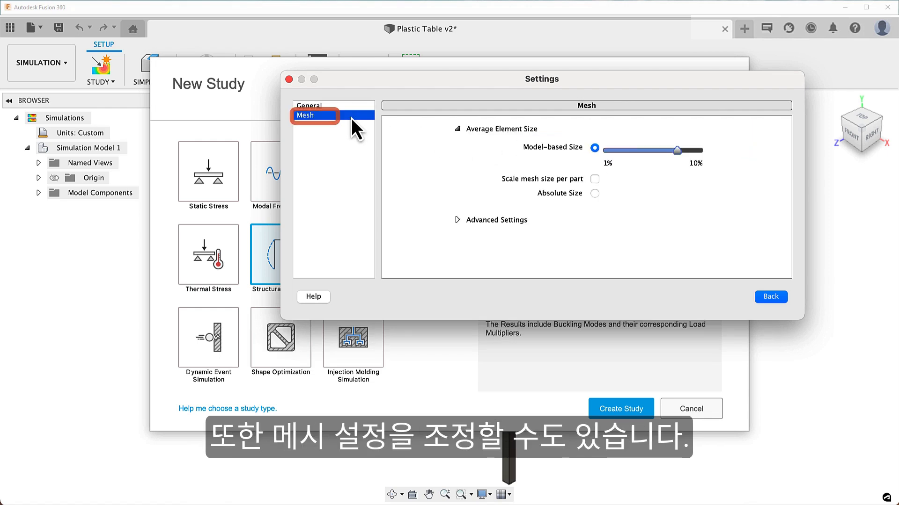
pyautogui.moveTo(677, 150); pyautogui.dragTo(669, 150)
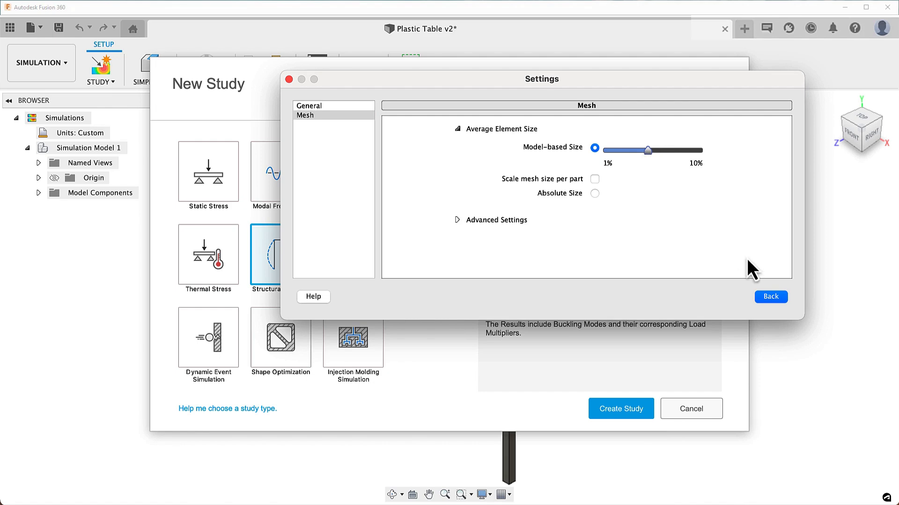
pyautogui.click(768, 298)
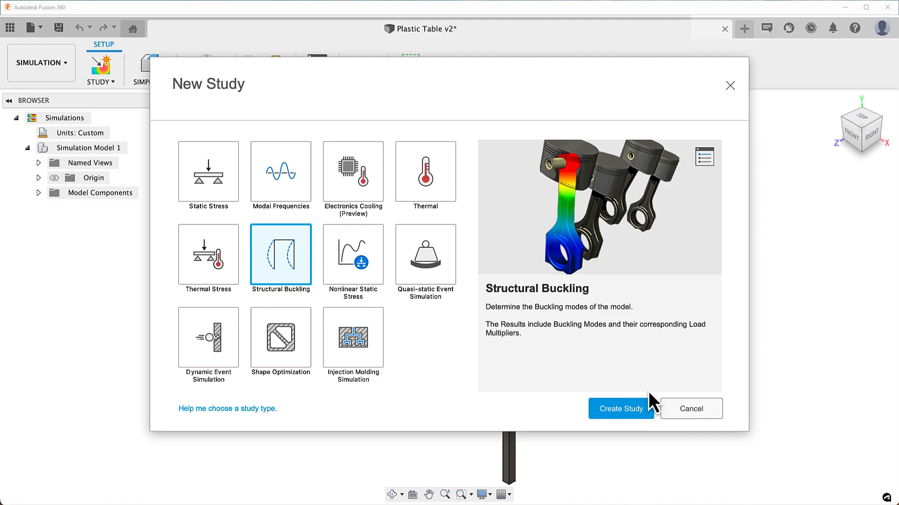
pyautogui.click(628, 412)
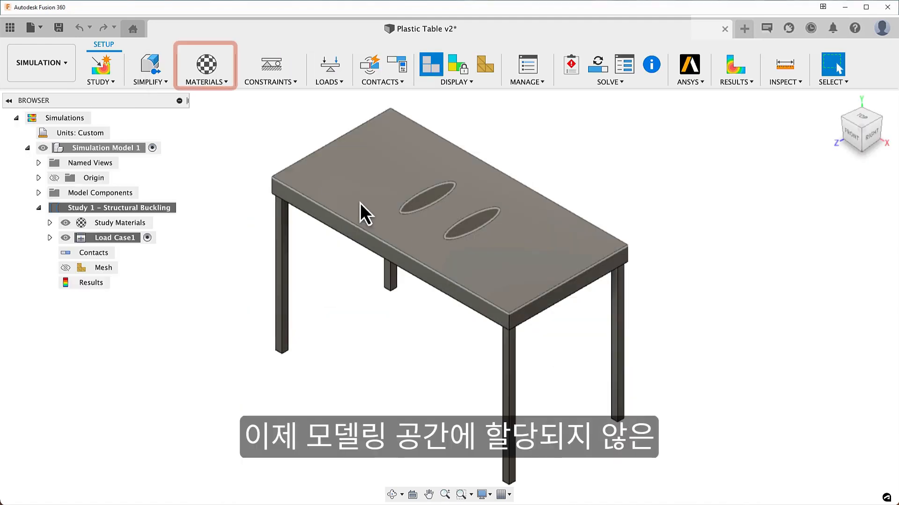
# - Assign Plastic as the study material for the table's top and all leg and foot bodies
pyautogui.click(211, 66)
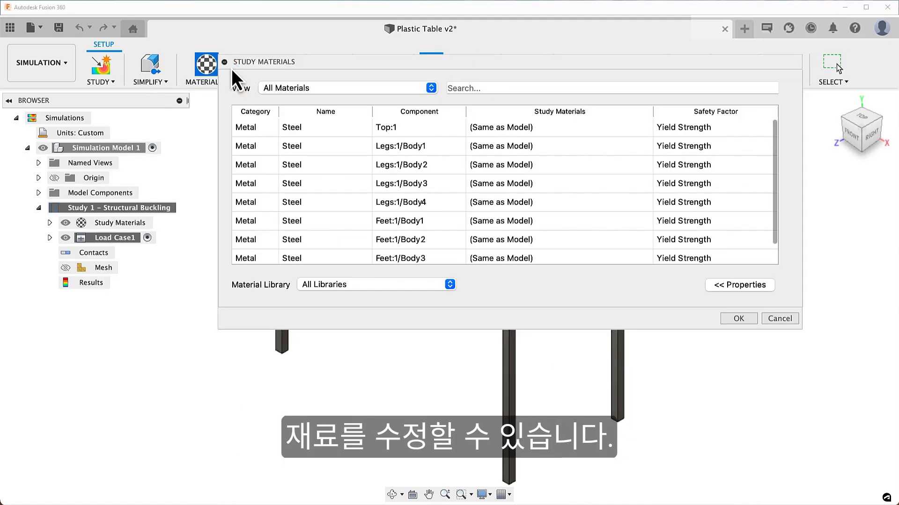
pyautogui.click(488, 127)
pyautogui.scroll(-1, 487, 127)
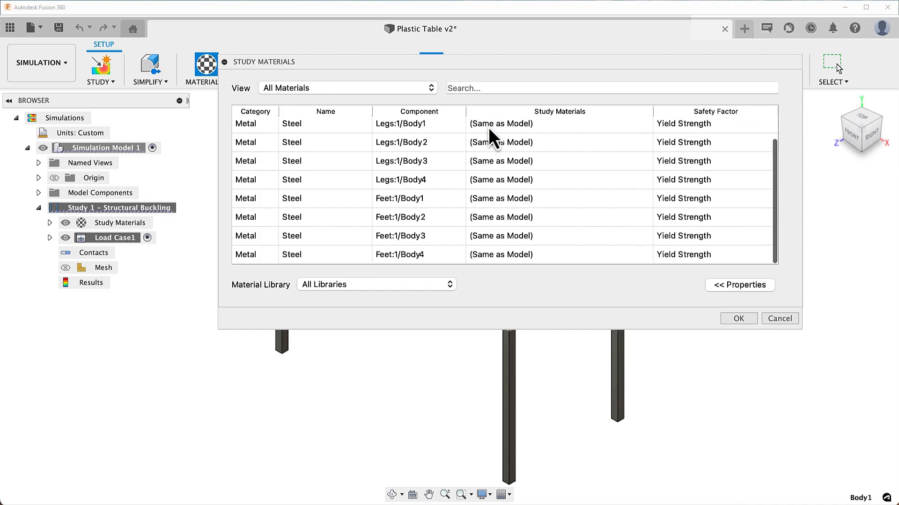
pyautogui.click(560, 255)
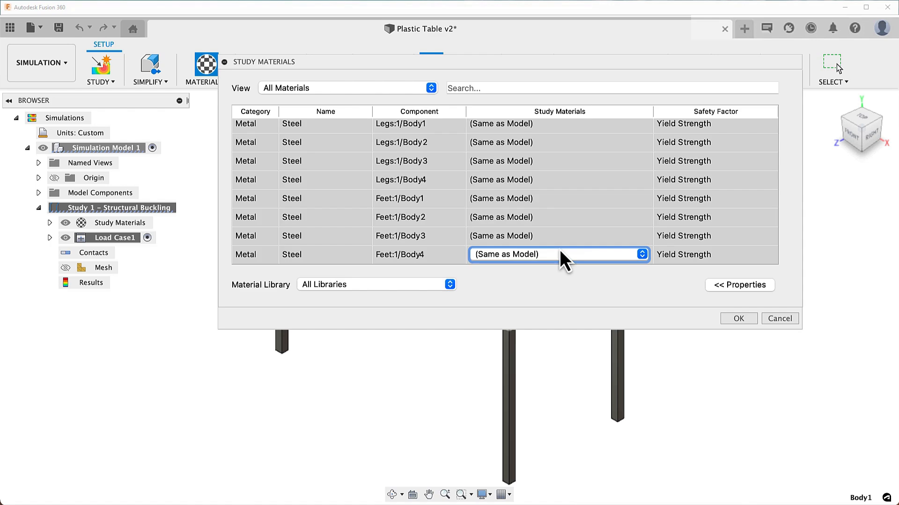
pyautogui.click(641, 255)
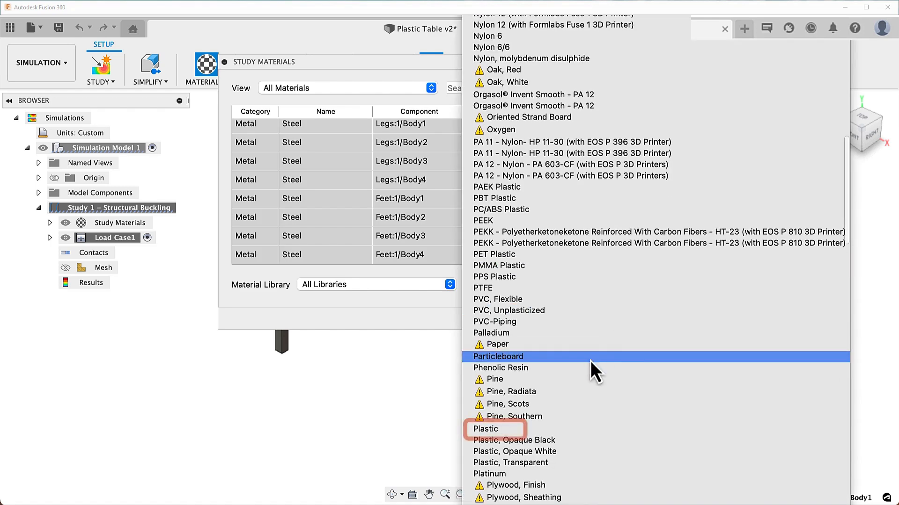
pyautogui.click(571, 429)
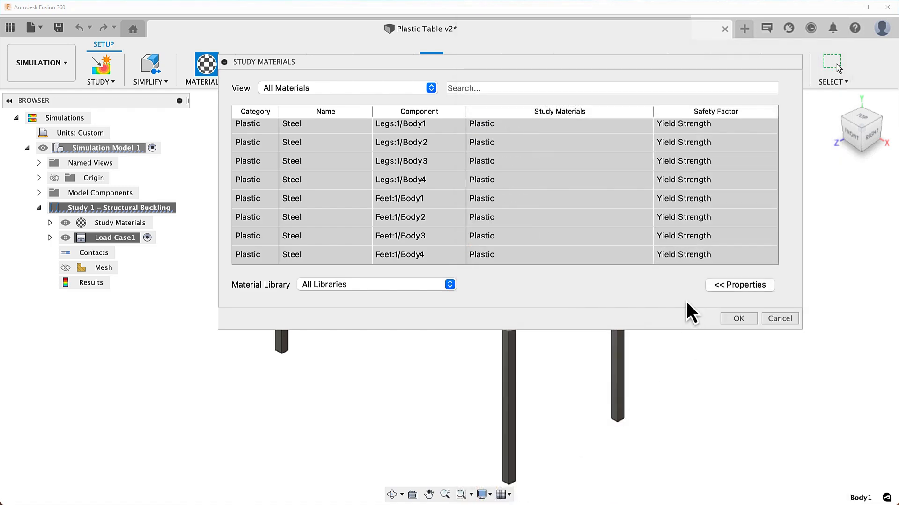
pyautogui.click(729, 320)
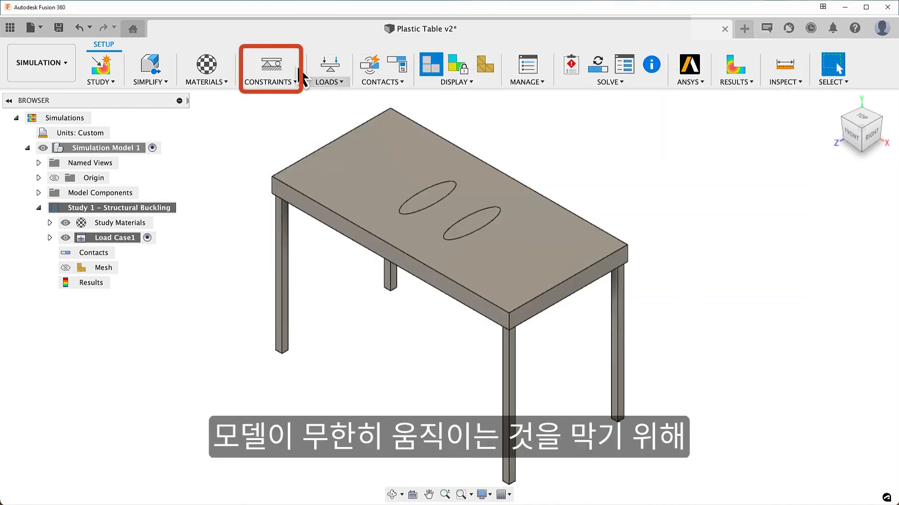
# - Apply a Fixed structural constraint in all three axes to the bottom vertices of the table's four legs
pyautogui.click(264, 61)
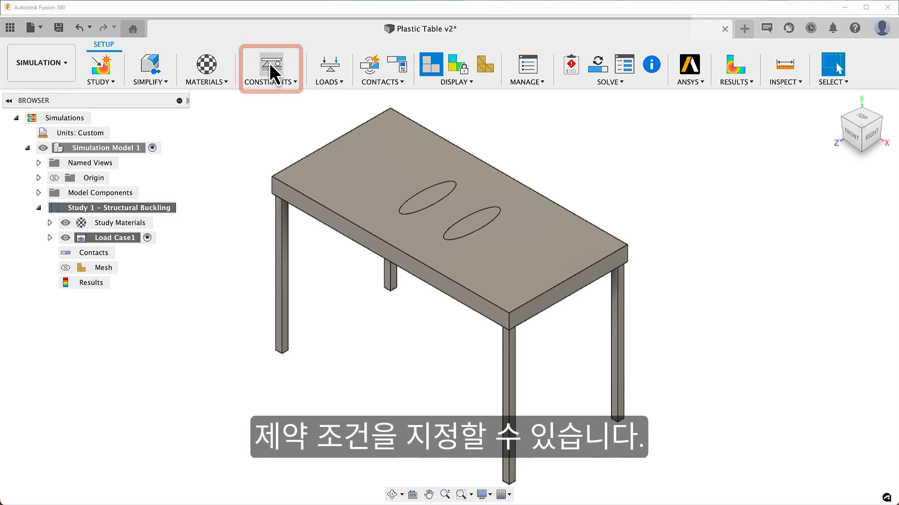
pyautogui.click(862, 152)
pyautogui.click(861, 153)
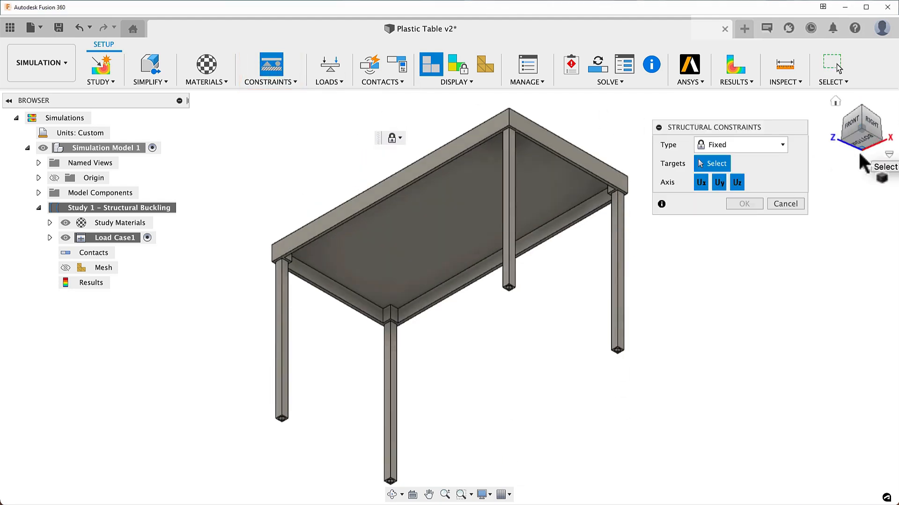
pyautogui.click(509, 291)
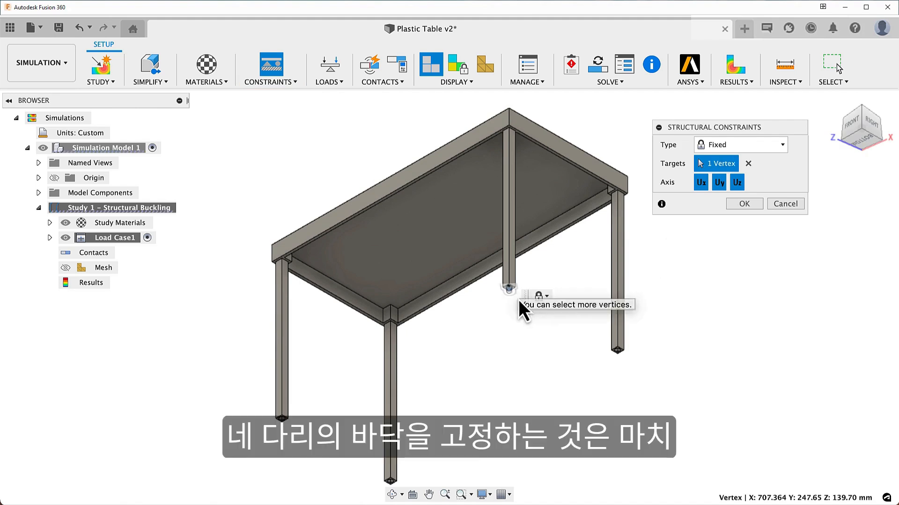
pyautogui.click(617, 356)
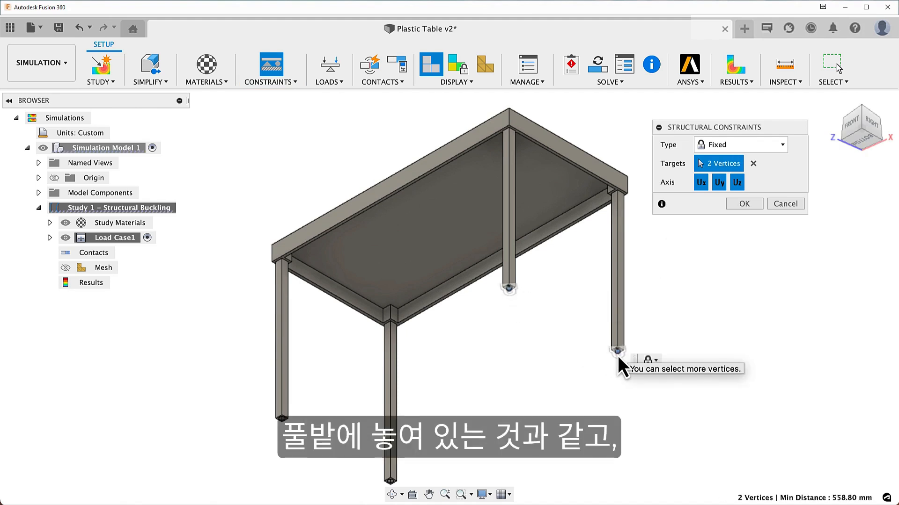
pyautogui.click(390, 481)
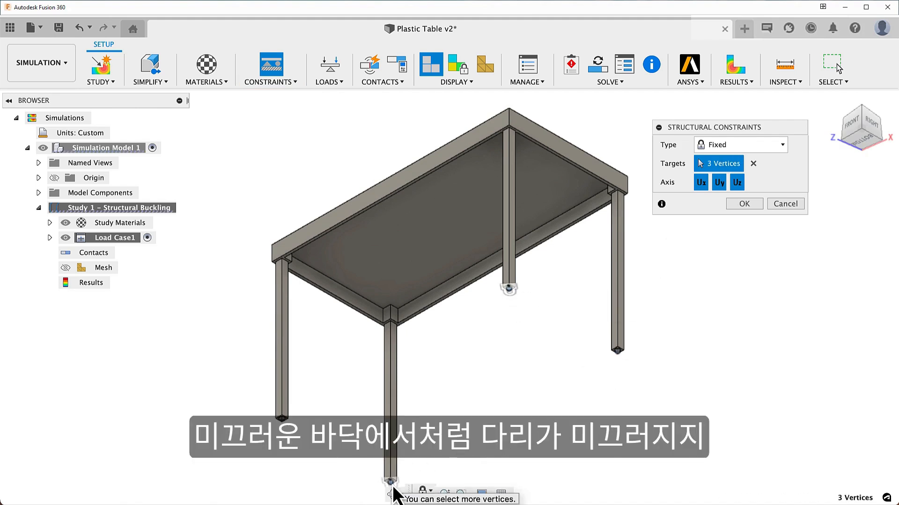
pyautogui.click(282, 422)
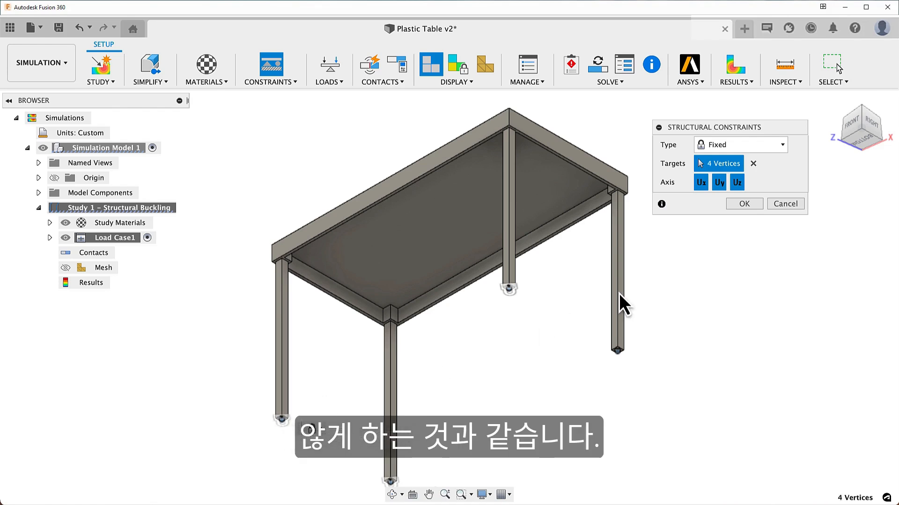
pyautogui.click(744, 204)
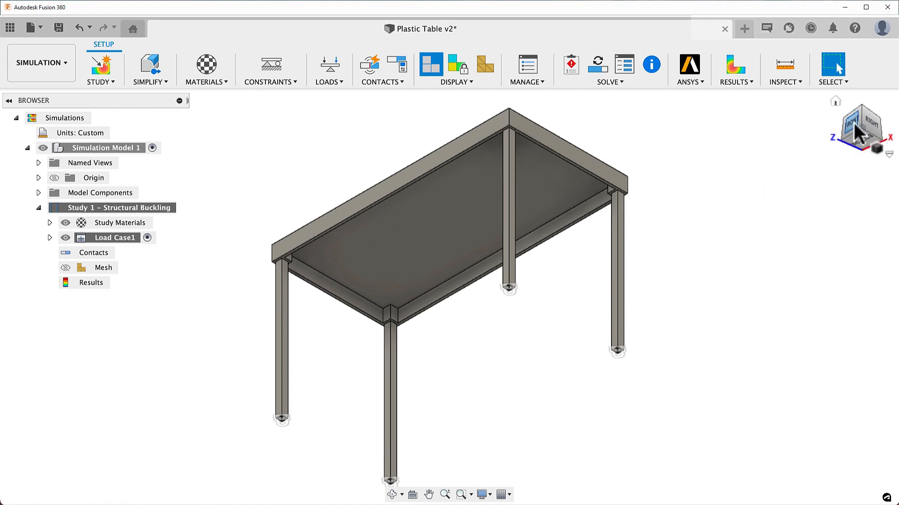
# - Apply a 1 lbforce Force load normal to the two elliptical faces on the tabletop
pyautogui.click(836, 102)
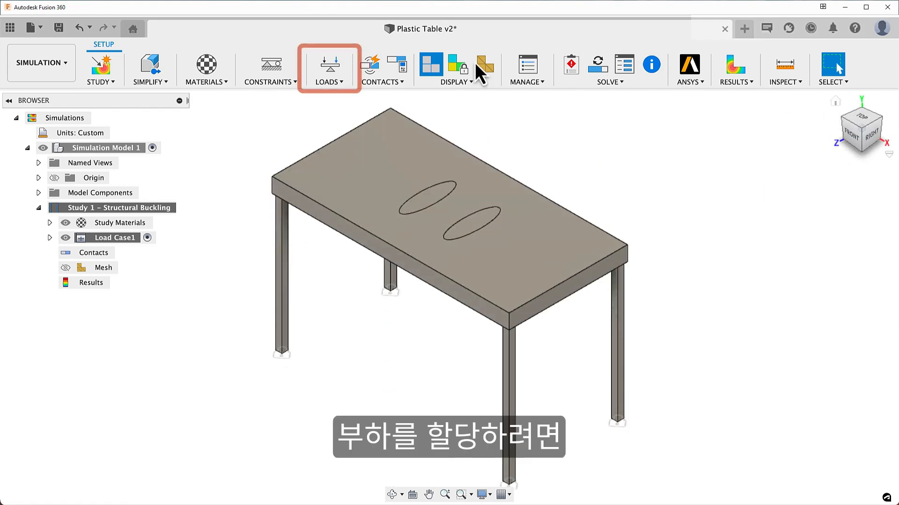
pyautogui.click(330, 69)
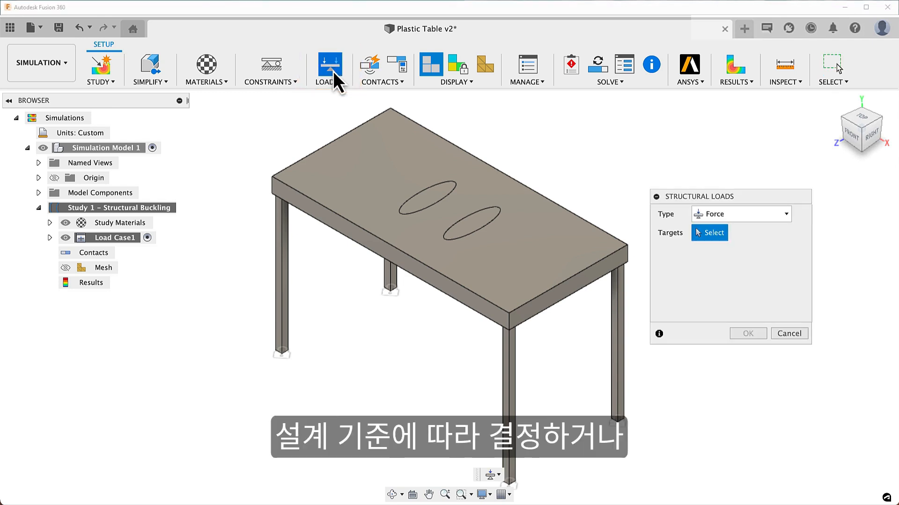
pyautogui.click(439, 194)
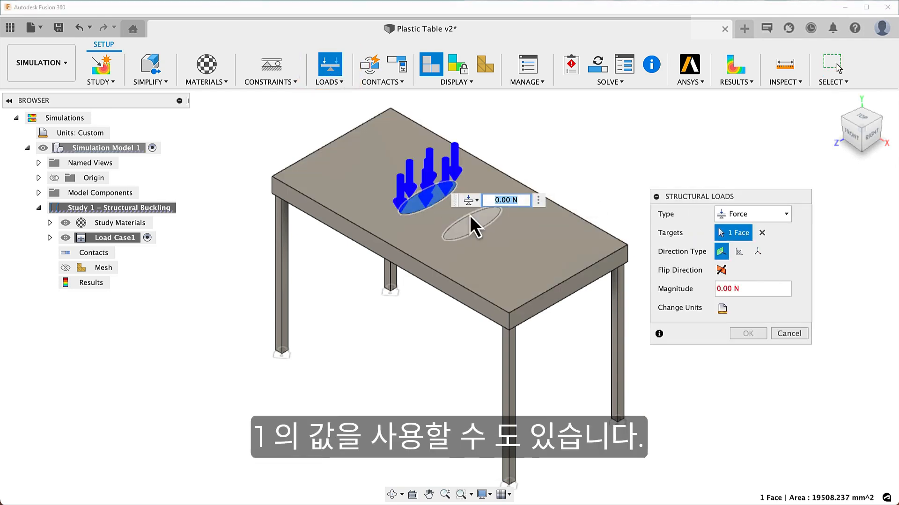
pyautogui.click(479, 225)
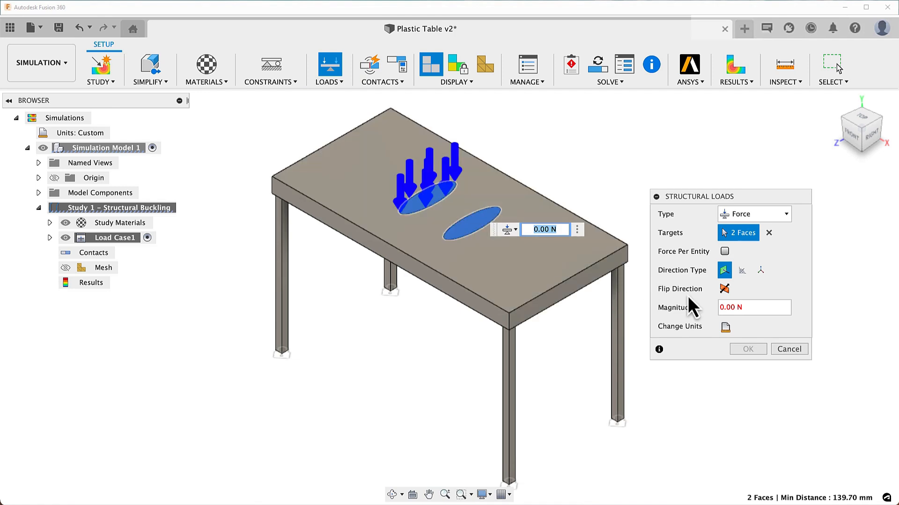
pyautogui.click(727, 327)
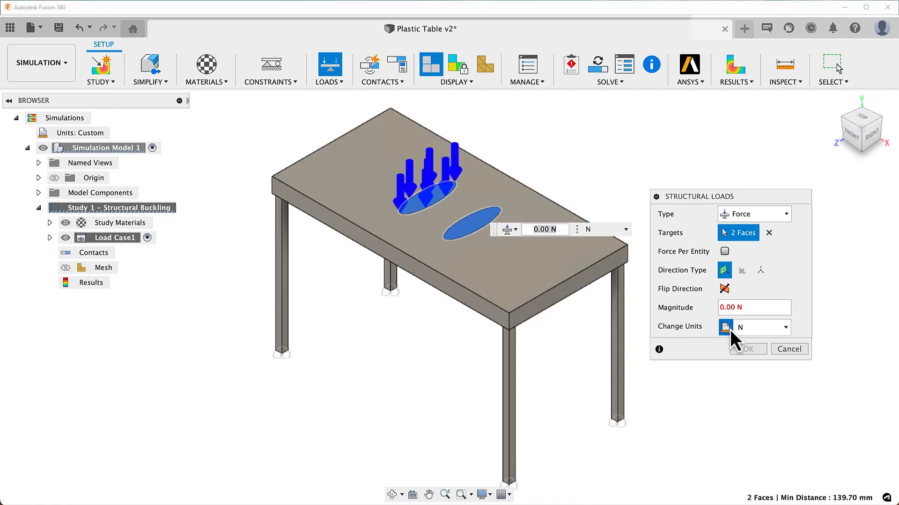
pyautogui.click(787, 329)
pyautogui.click(785, 370)
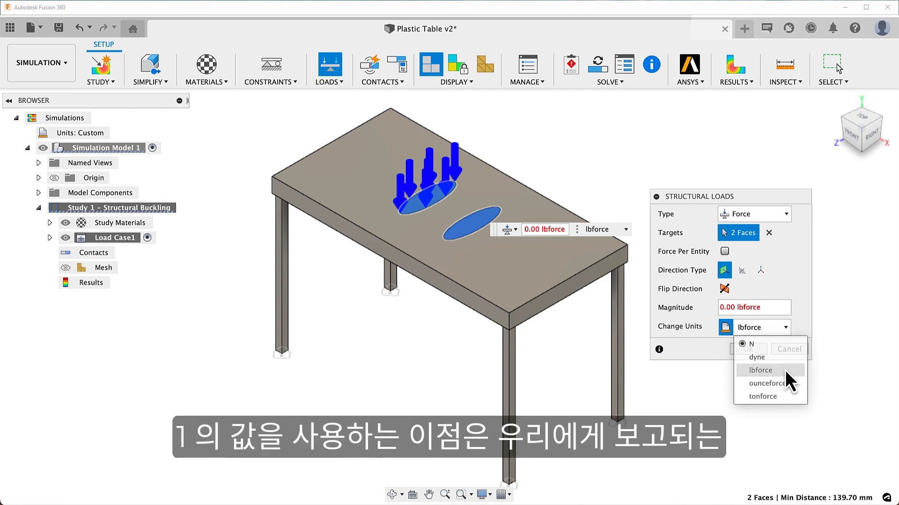
pyautogui.doubleClick(721, 310)
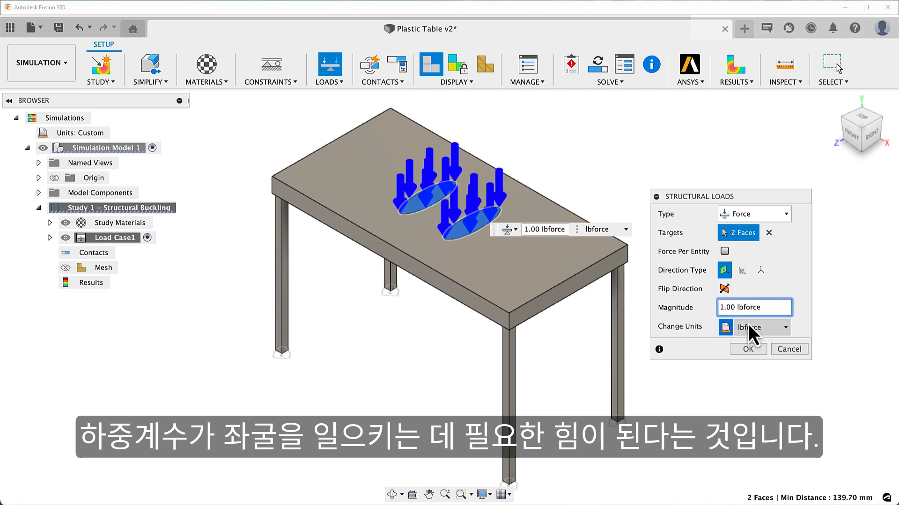
pyautogui.click(750, 351)
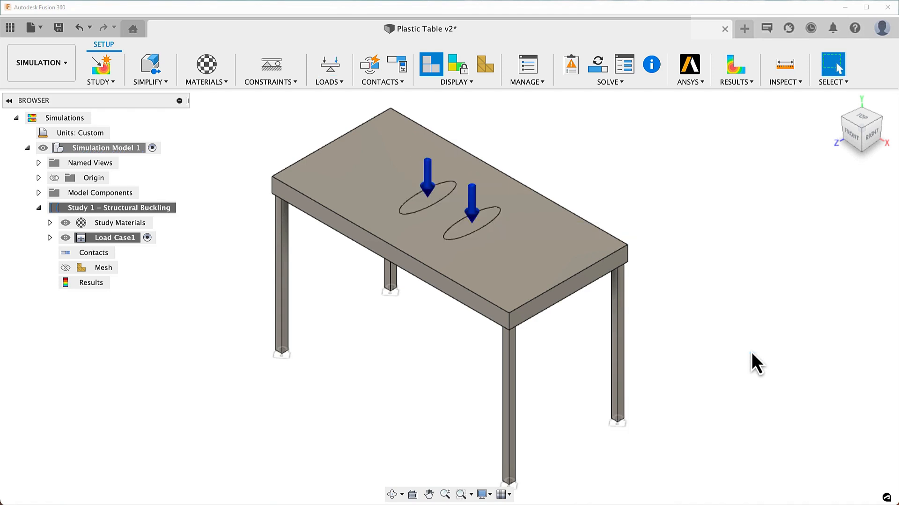
# - Generate automatic contacts with a 0.10 mm detection tolerance and solve the Structural Buckling study
pyautogui.click(373, 66)
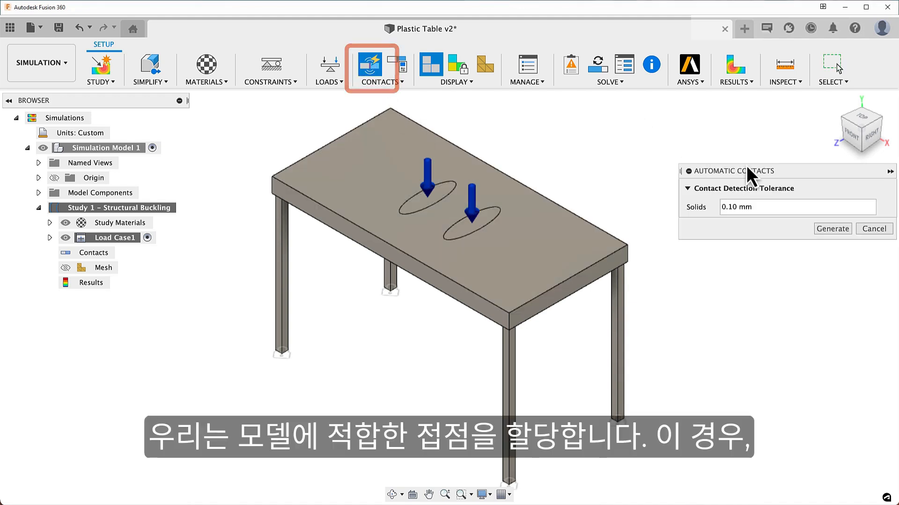
pyautogui.click(832, 228)
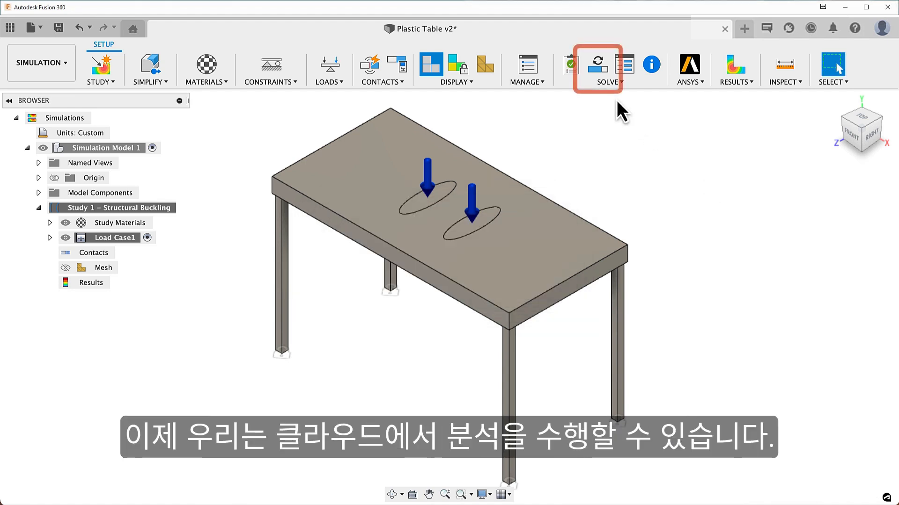
pyautogui.click(596, 70)
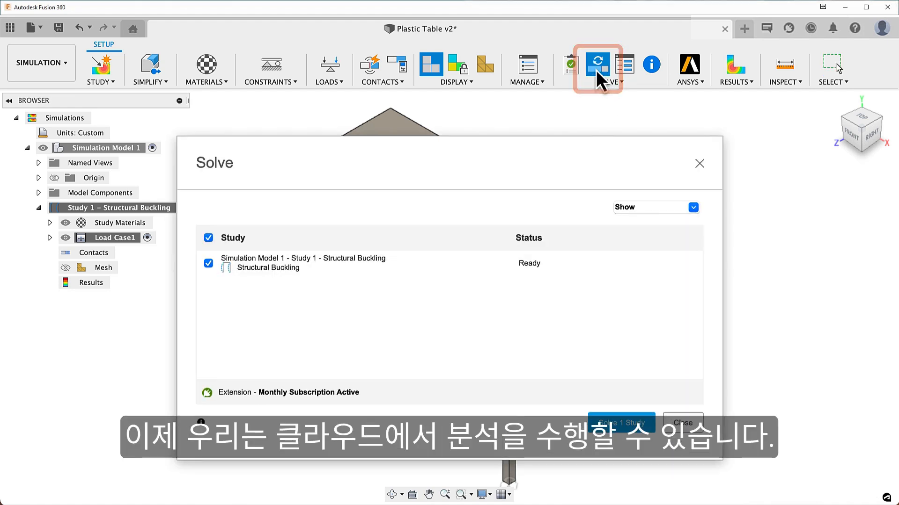
pyautogui.click(617, 426)
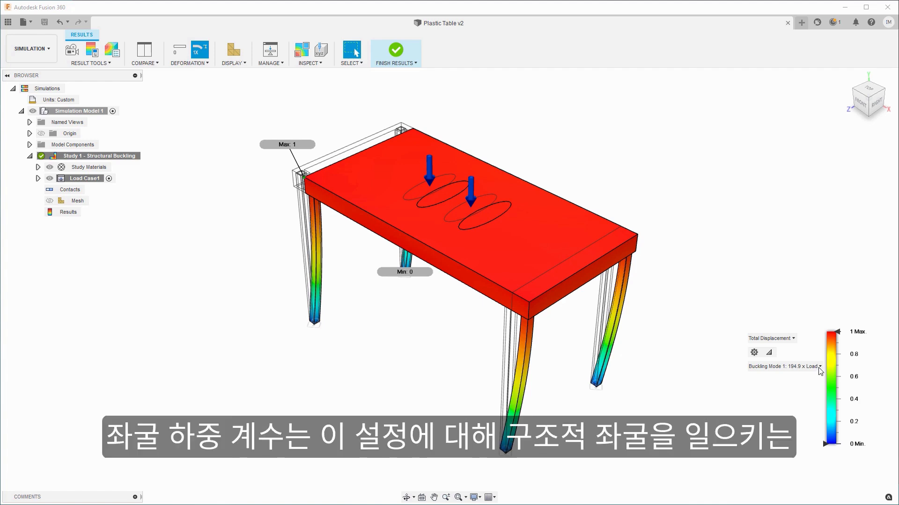
# - Compare the table's deformed shape and load multiplier for buckling mode 1 with those of modes 2 and 3
pyautogui.click(820, 368)
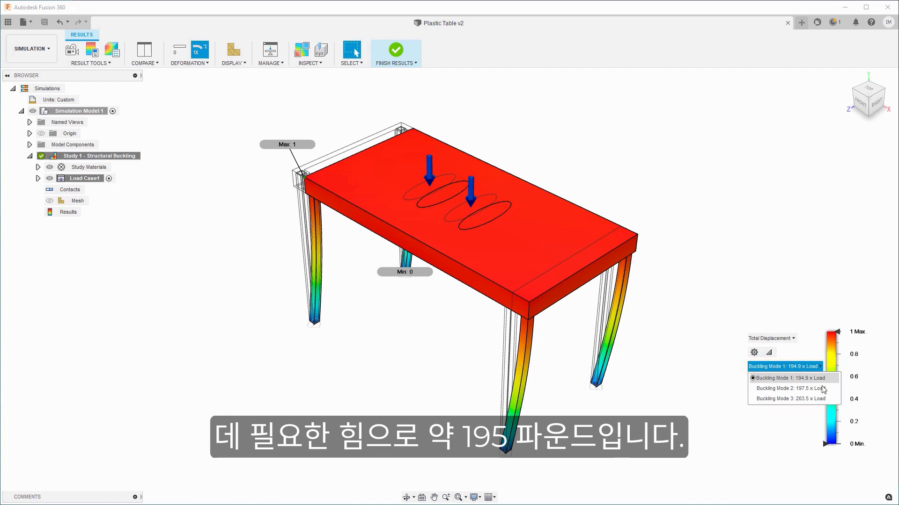
pyautogui.click(824, 390)
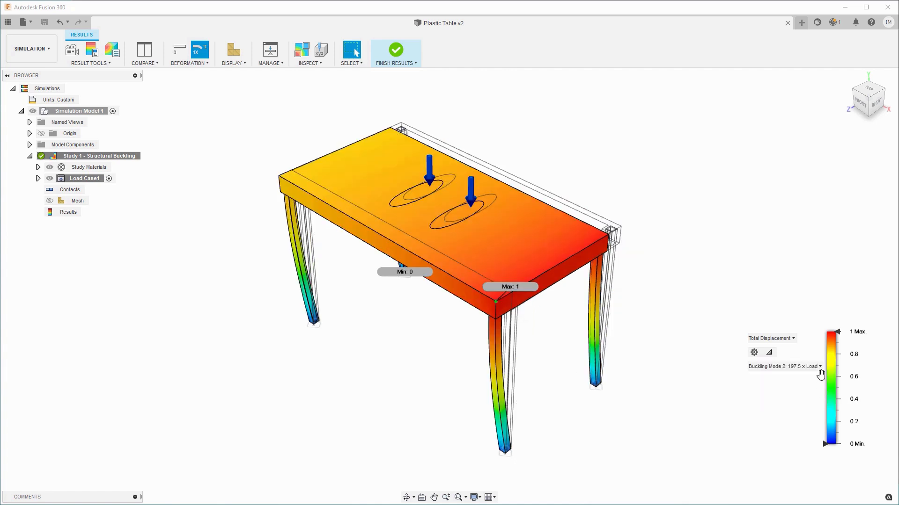
pyautogui.click(820, 369)
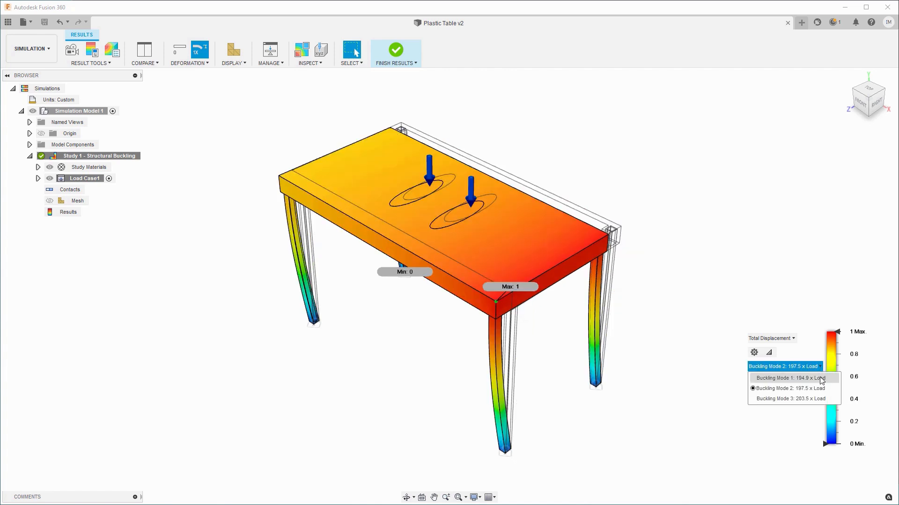
pyautogui.click(820, 400)
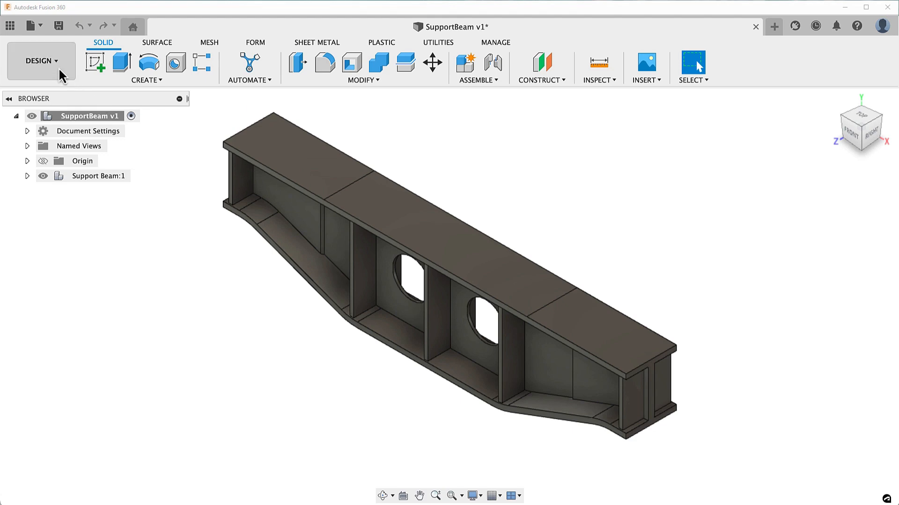
# - Bring the SupportBeam design into the Simulation workspace and choose Nonlinear Static Stress as the new study type
pyautogui.click(58, 66)
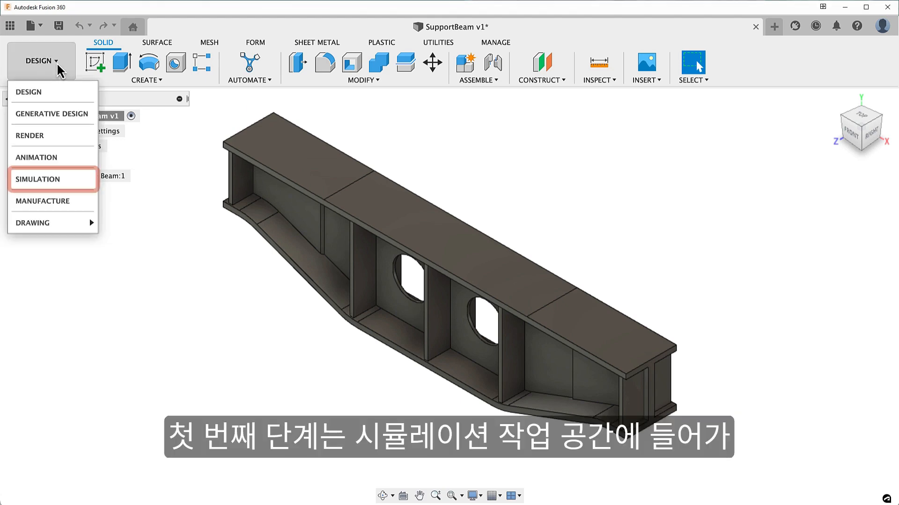
pyautogui.click(54, 182)
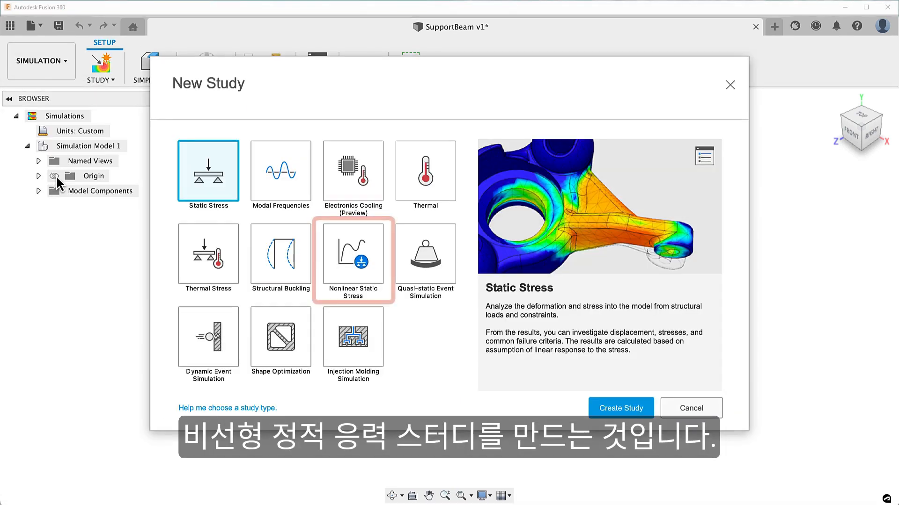
pyautogui.click(346, 265)
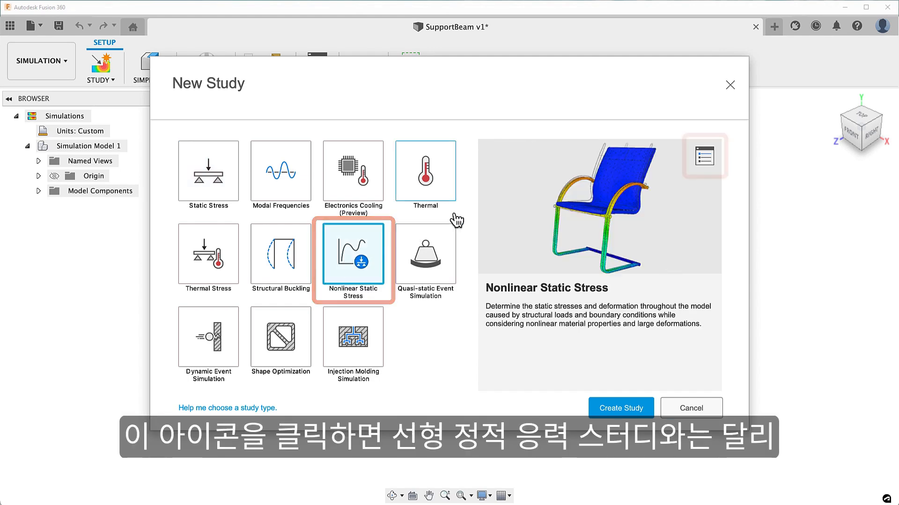
# - Set the number of steps to 60 in the Nonlinear Static Stress study's general settings
pyautogui.click(705, 157)
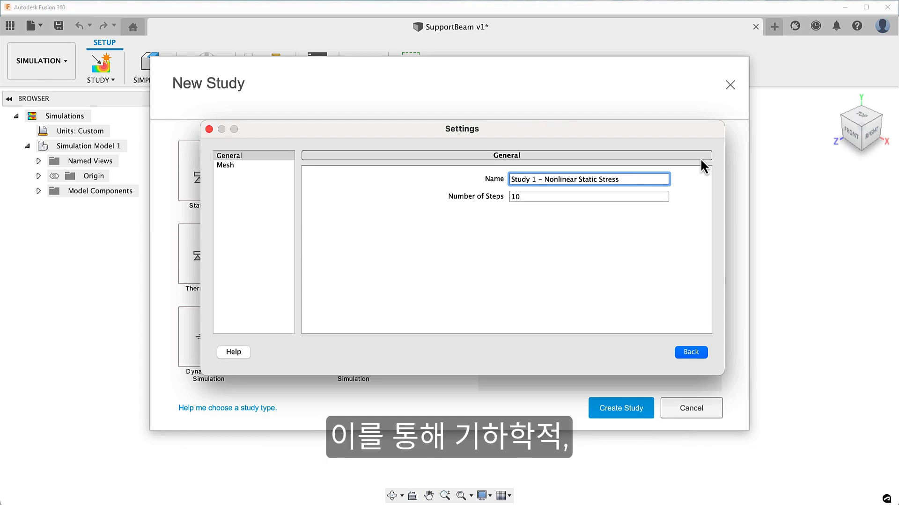
pyautogui.moveTo(526, 197); pyautogui.dragTo(504, 195)
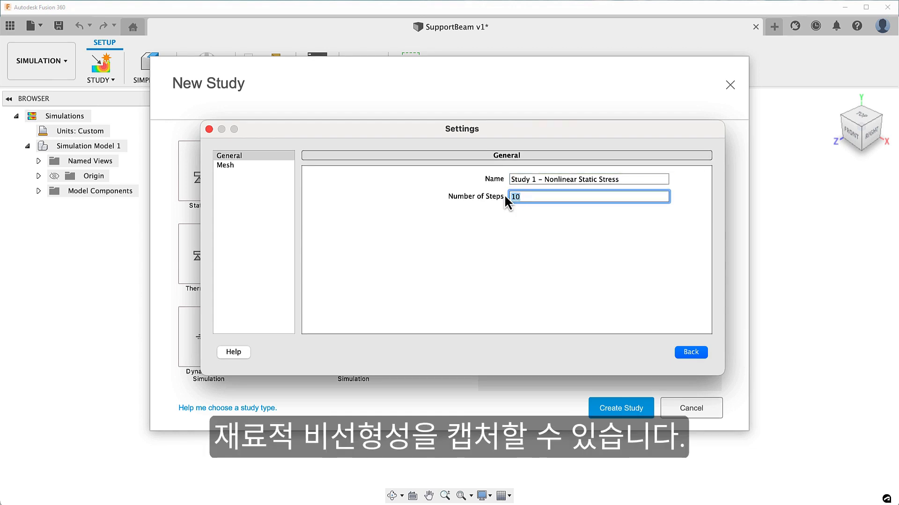
pyautogui.write('60')
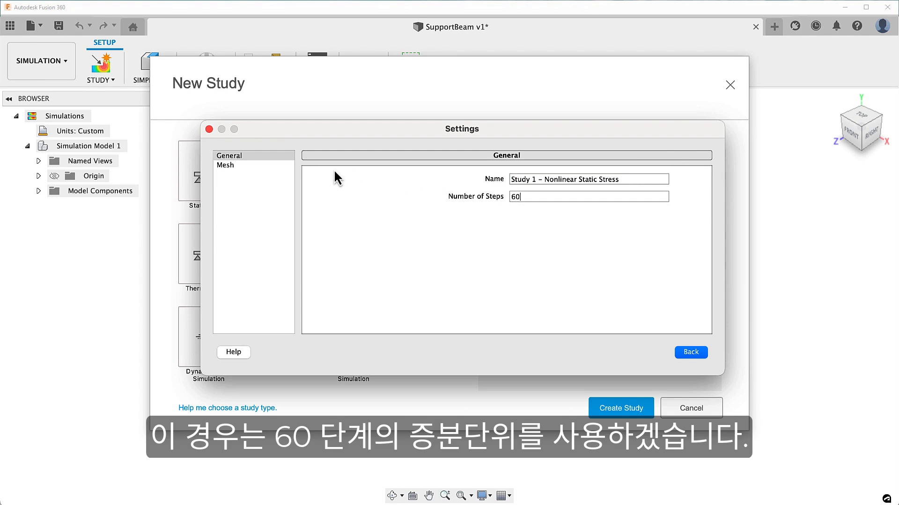
# - Set the mesh's average element size to an absolute 7 mm and create the Nonlinear Static Stress study
pyautogui.click(278, 166)
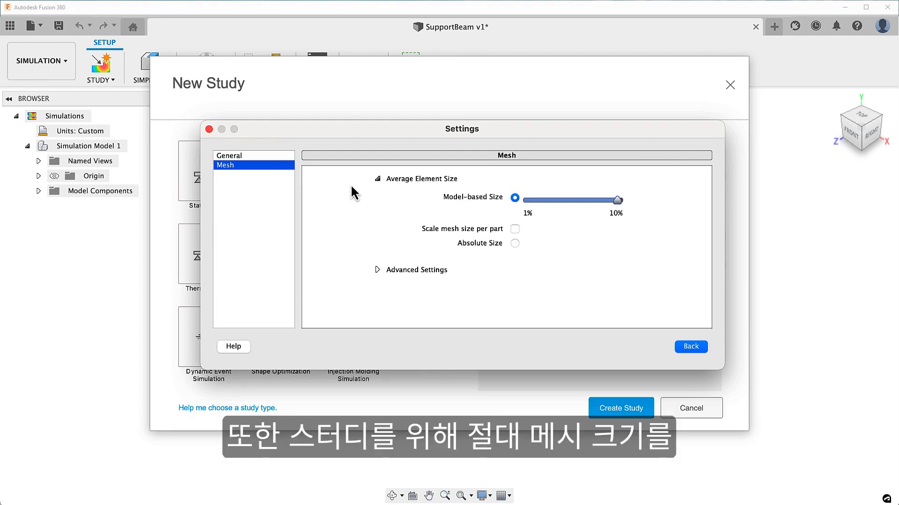
pyautogui.click(514, 244)
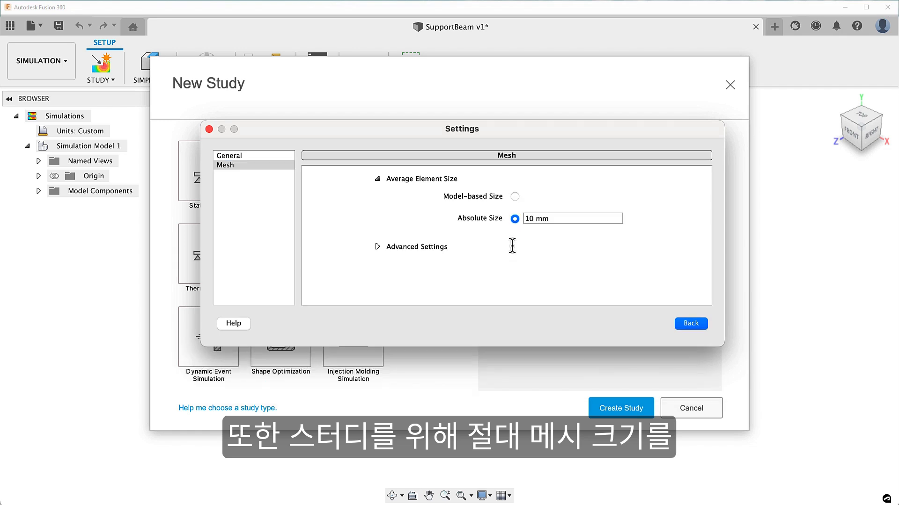
pyautogui.doubleClick(526, 219)
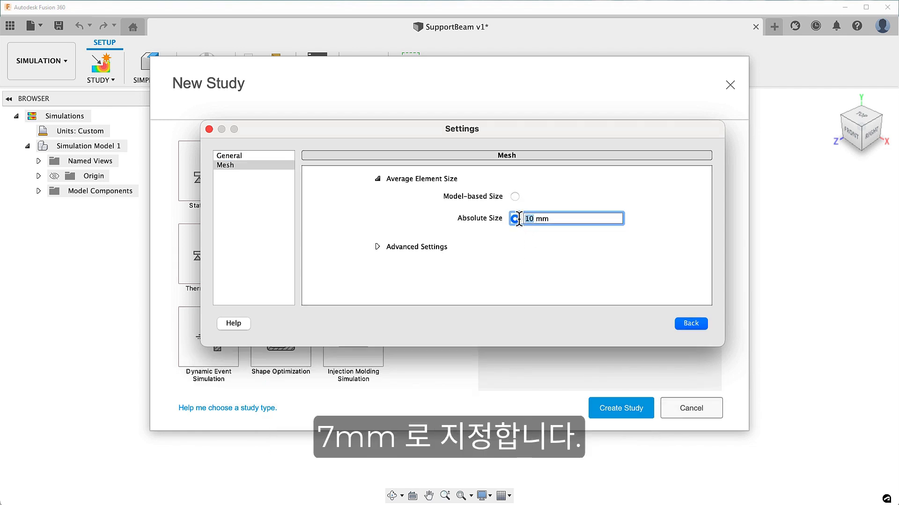
pyautogui.write('7')
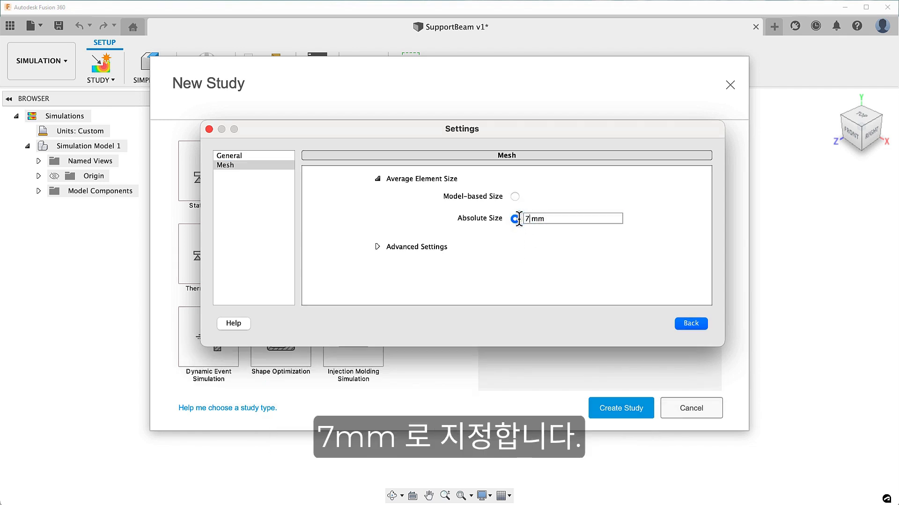
pyautogui.click(688, 324)
pyautogui.click(614, 411)
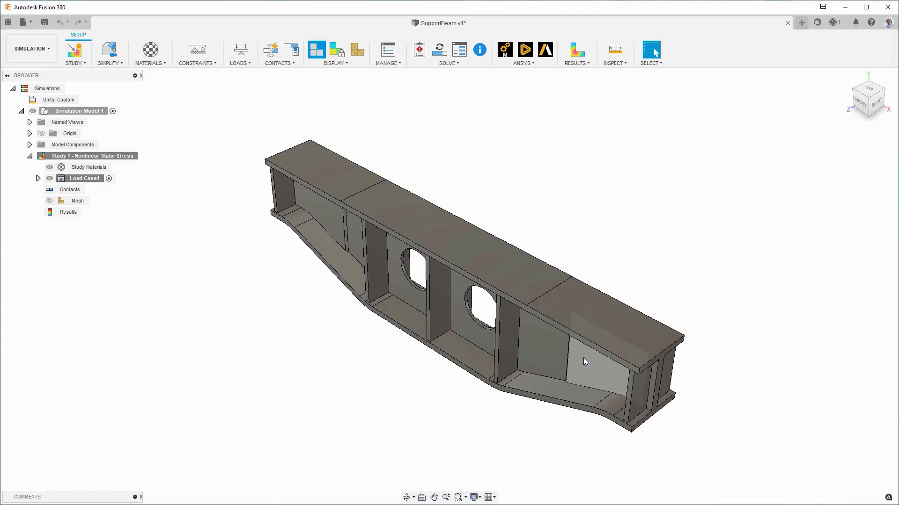
# - Assign Steel - High-Strength, Low-Alloy from the Fusion 360 Nonlinear Material Library as the beam's study material
pyautogui.click(151, 51)
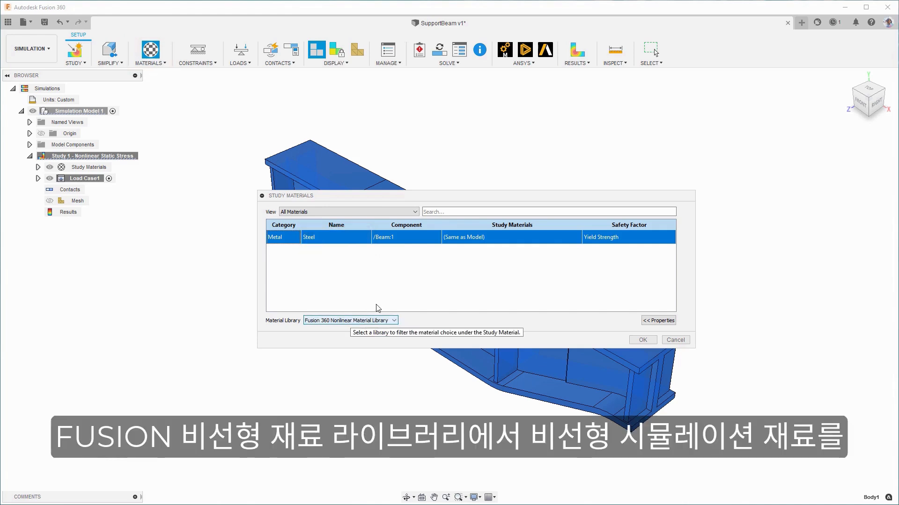
pyautogui.click(479, 239)
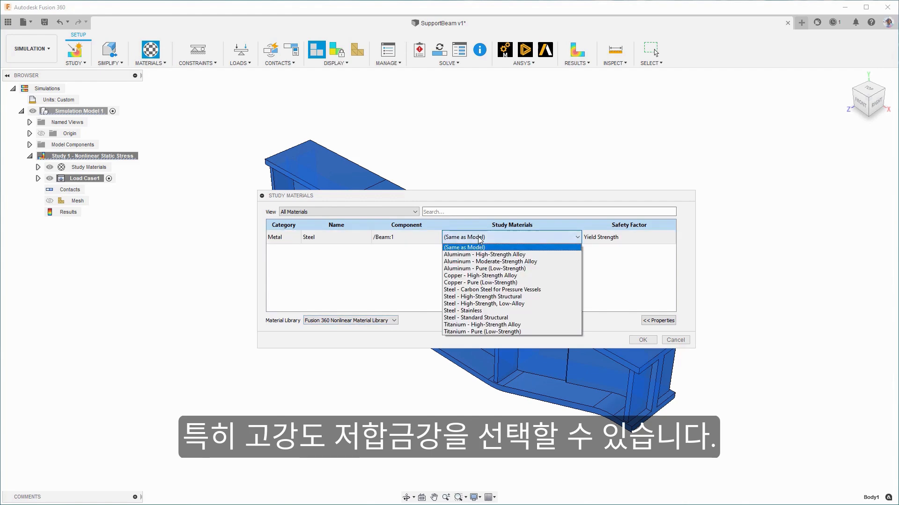
pyautogui.click(478, 304)
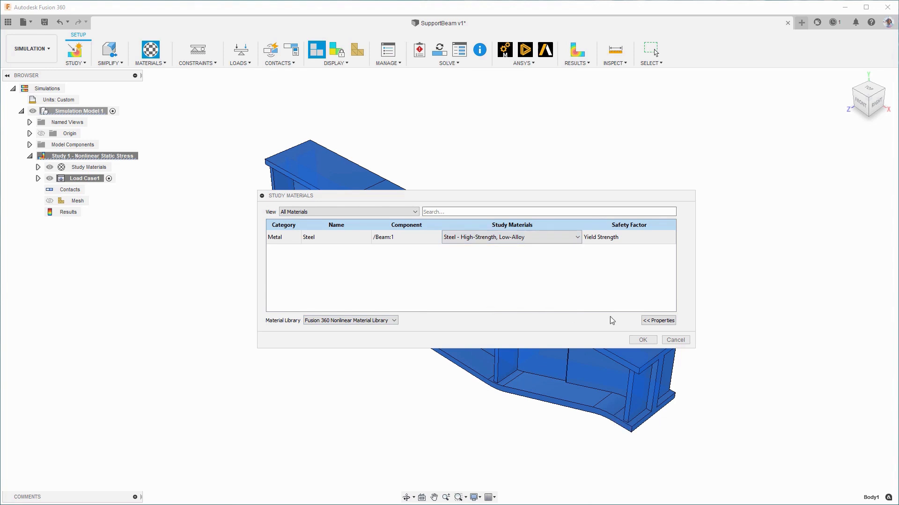
# - Open the advanced physical properties of Steel - High-Strength, Low-Alloy and examine its nonlinear stress-strain table down to the last row
pyautogui.click(667, 322)
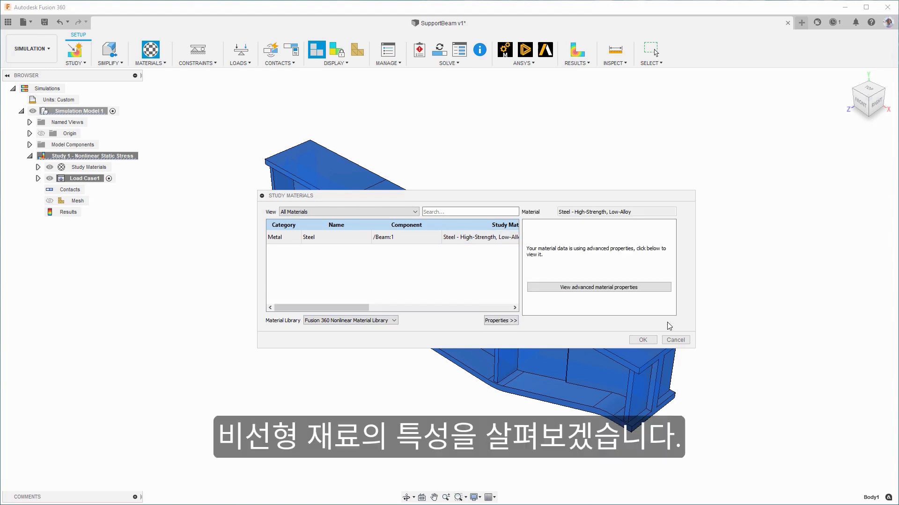
pyautogui.click(602, 288)
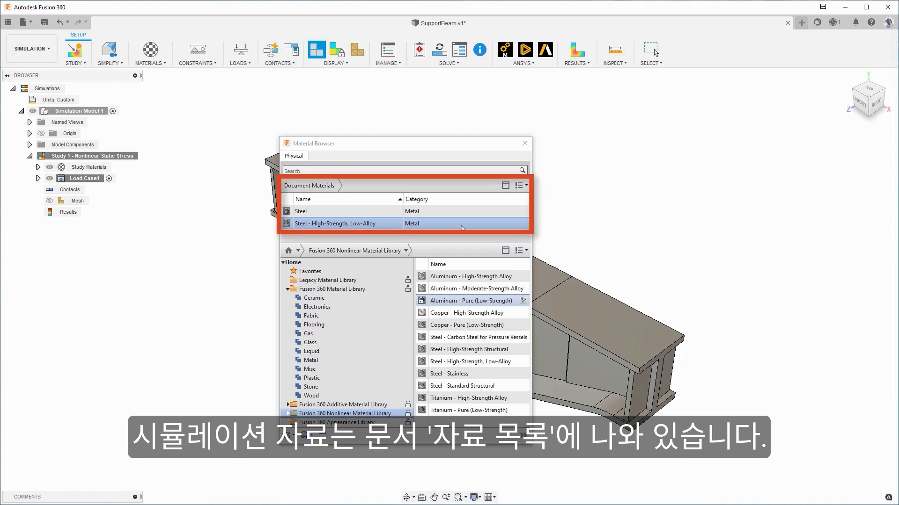
pyautogui.click(457, 225)
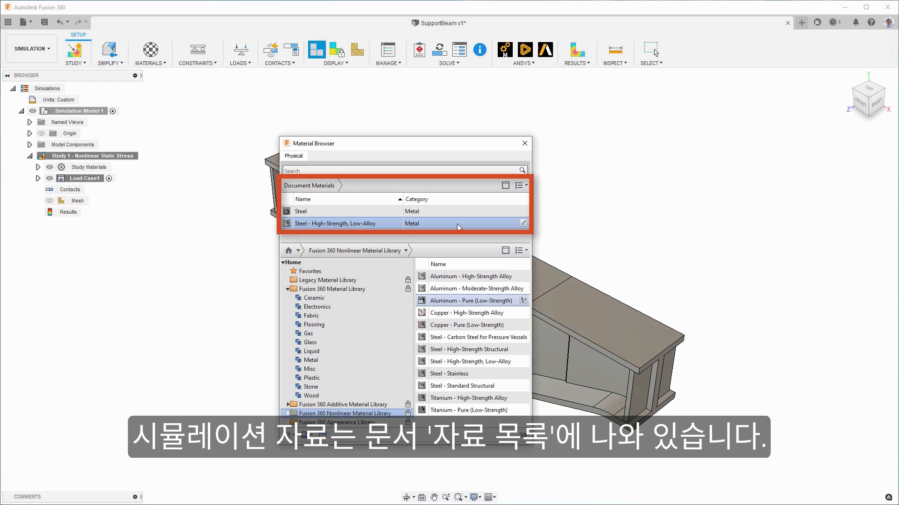
pyautogui.click(522, 223)
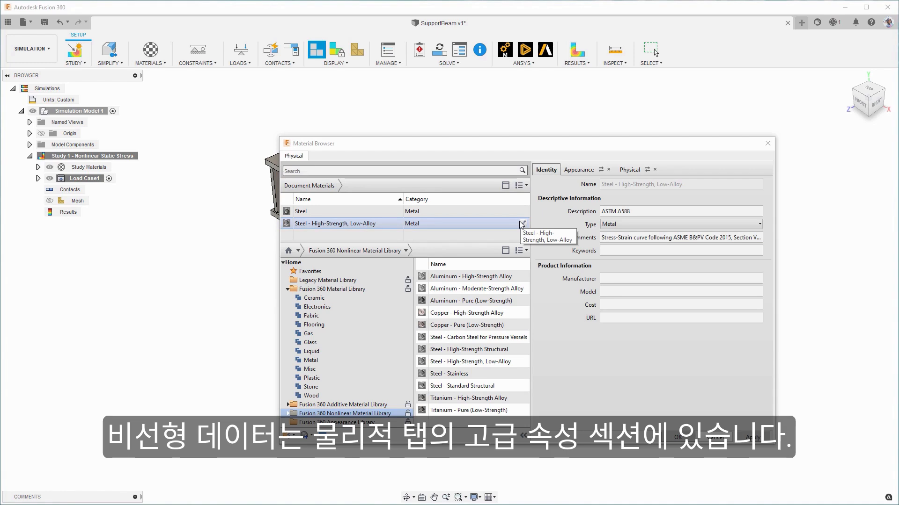
pyautogui.click(629, 170)
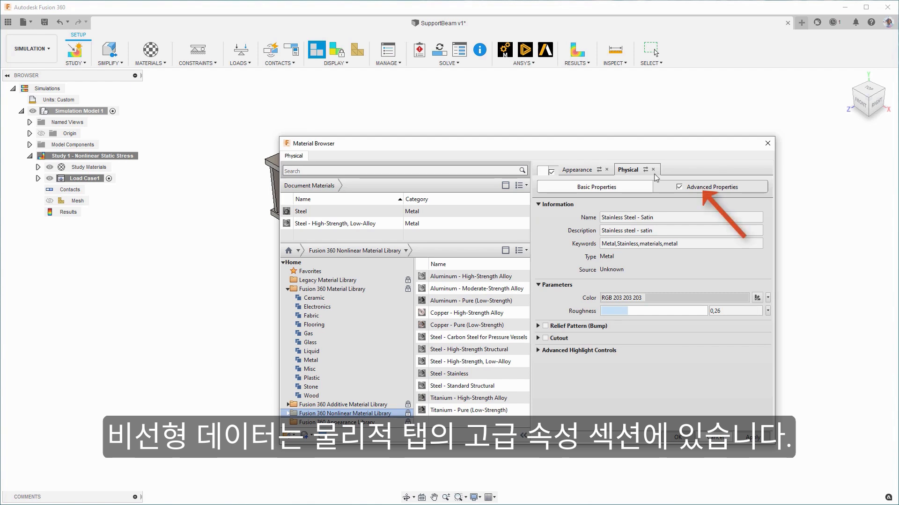
pyautogui.click(698, 189)
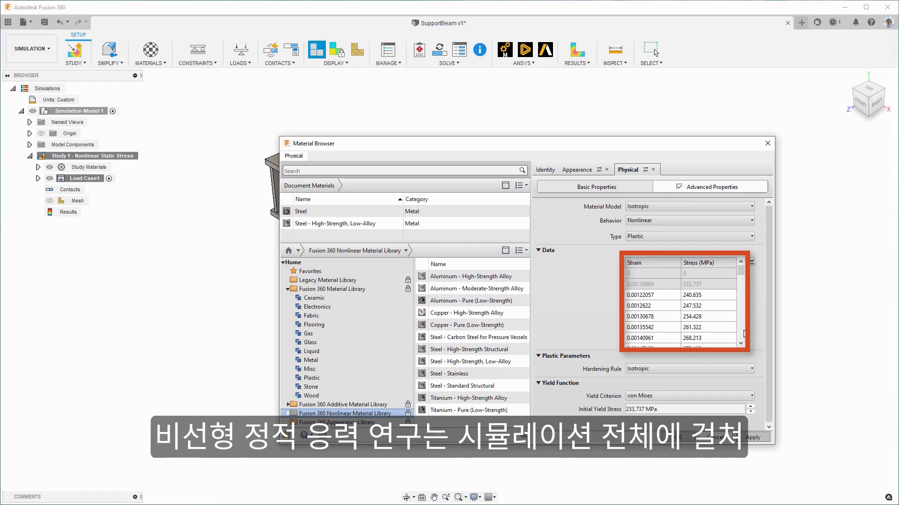
pyautogui.scroll(-10, 740, 345)
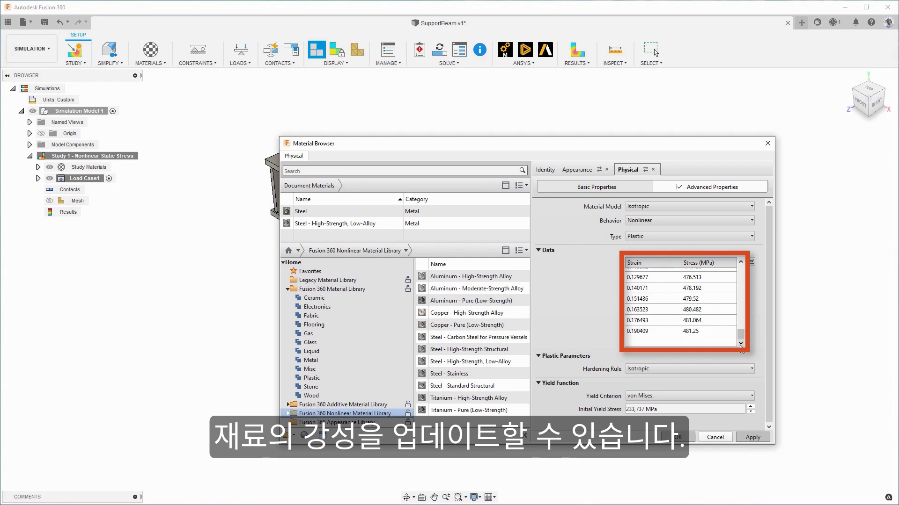
# - Examine the steel's nonlinear plastic stress-strain plot, then close the material browser without changing the material
pyautogui.click(750, 263)
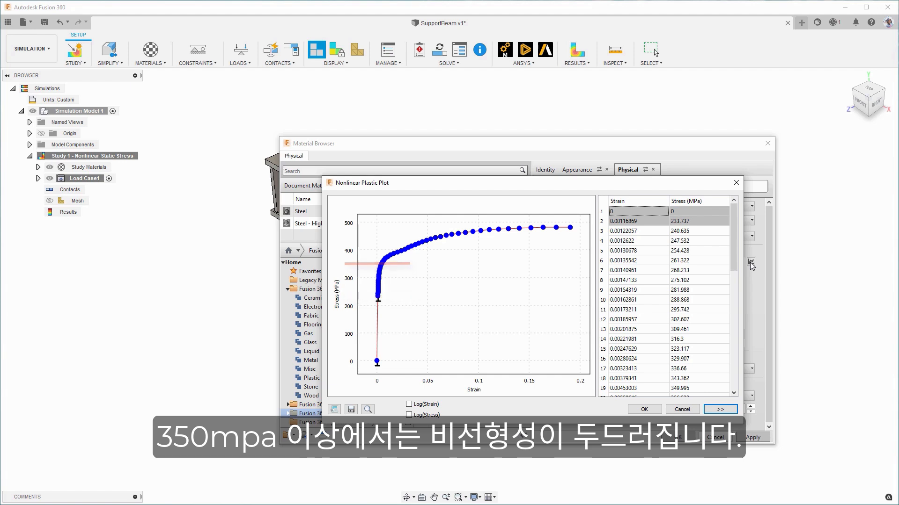
pyautogui.click(682, 410)
pyautogui.click(714, 437)
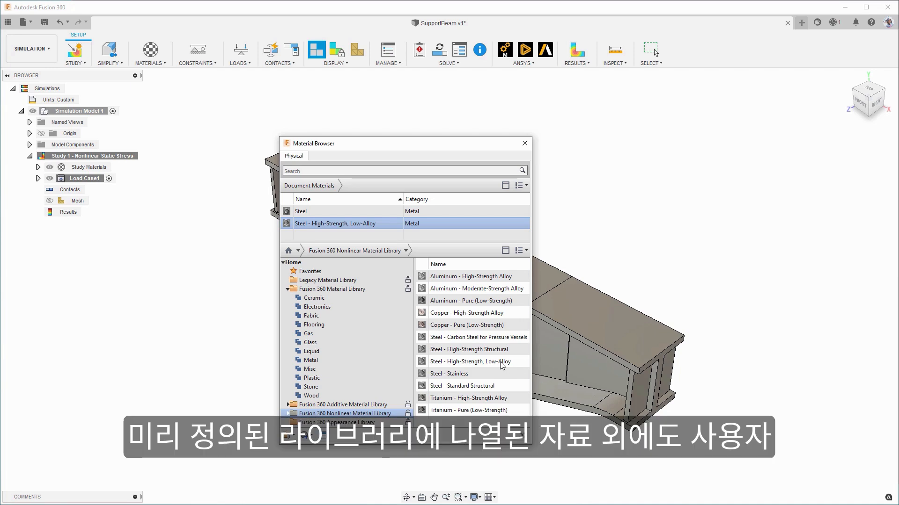
pyautogui.moveTo(502, 366)
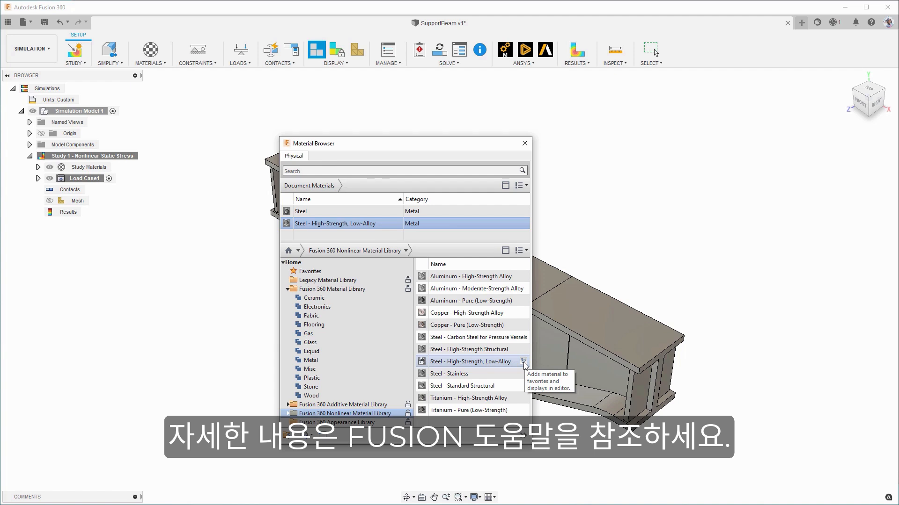
pyautogui.click(525, 143)
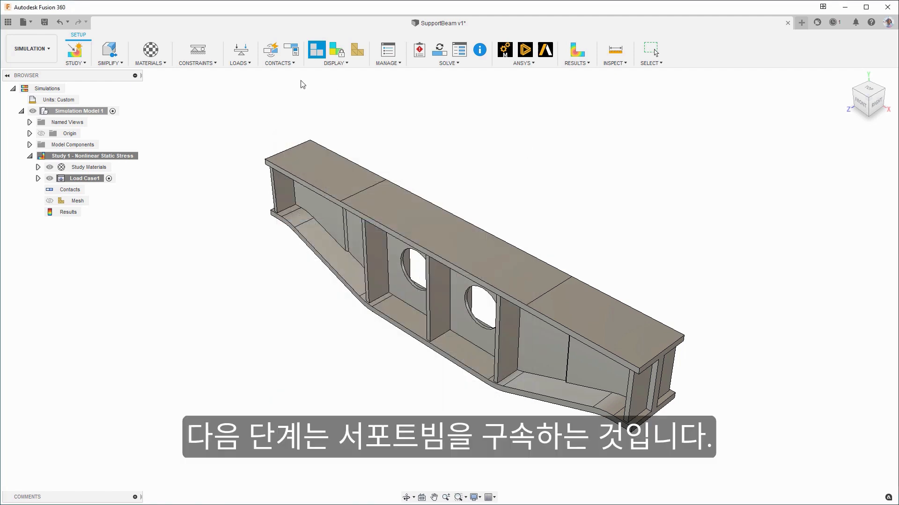
# - Apply a Fixed structural constraint in all three axes to the small underside face at the beam's positive X end
pyautogui.click(197, 54)
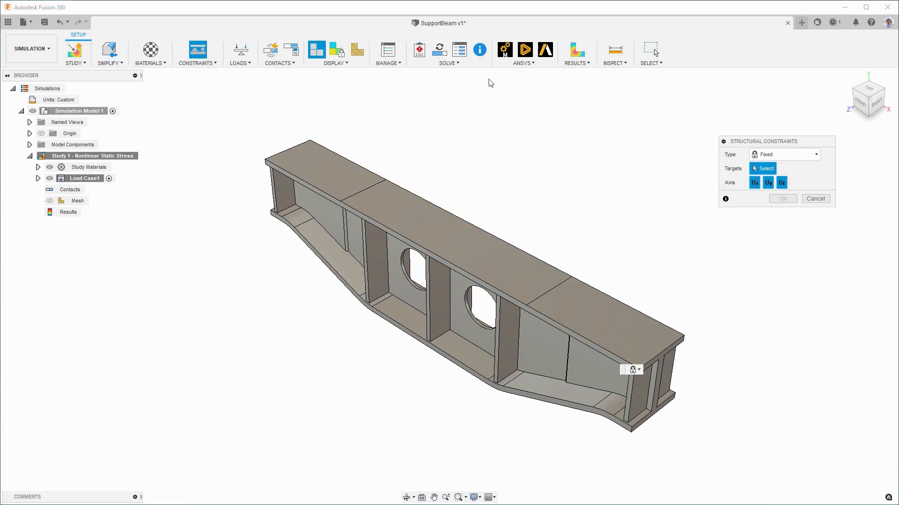
pyautogui.click(867, 116)
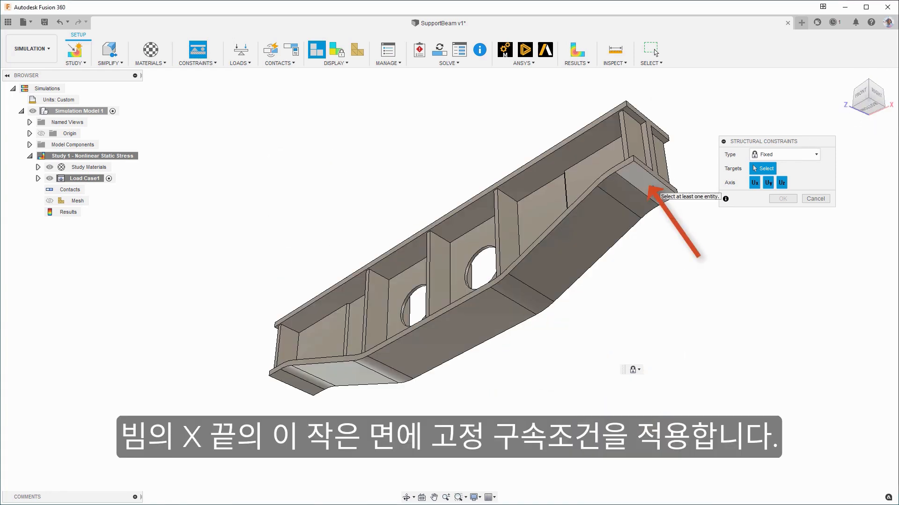
pyautogui.click(650, 188)
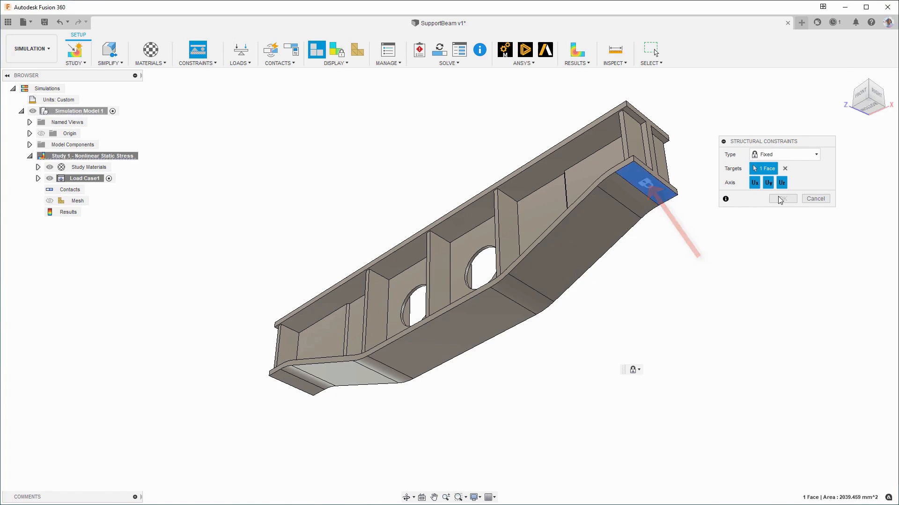
pyautogui.click(782, 199)
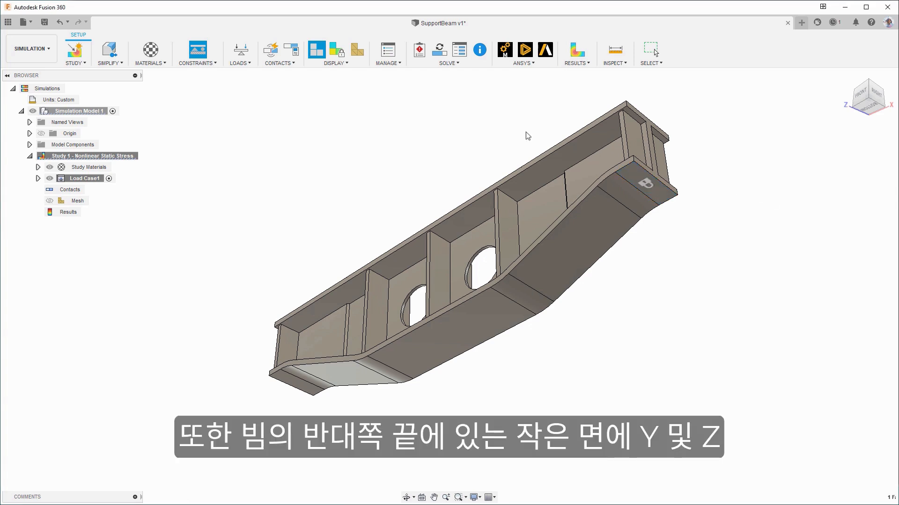
# - Constrain the small underside face at the beam's opposite end with a Fixed constraint in Uy and Uz only
pyautogui.click(199, 50)
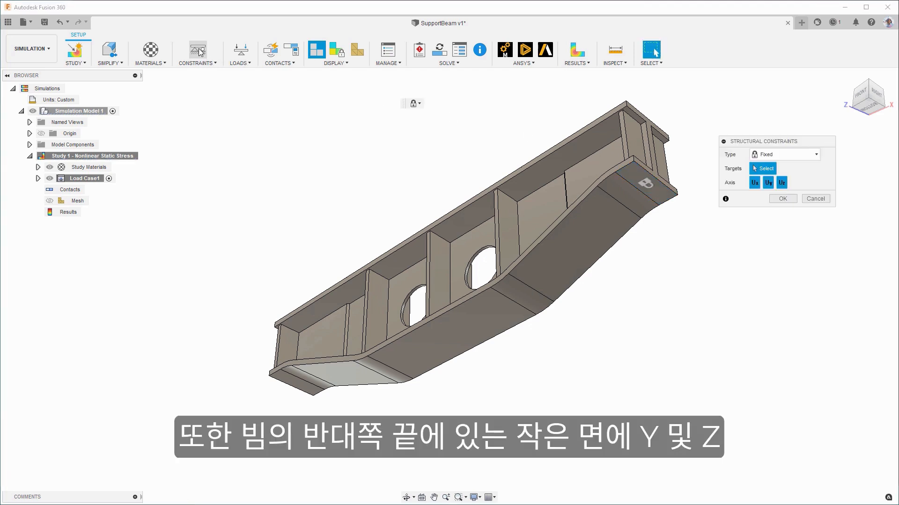
pyautogui.click(293, 384)
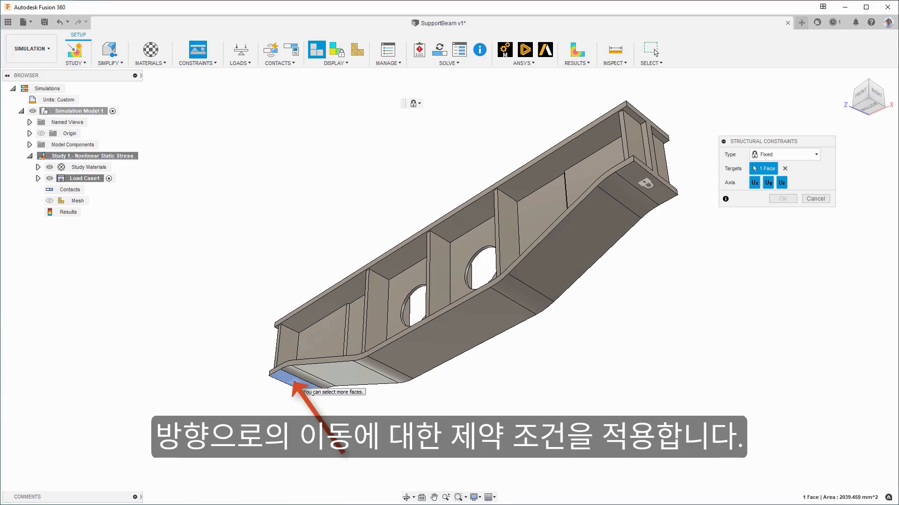
pyautogui.click(754, 183)
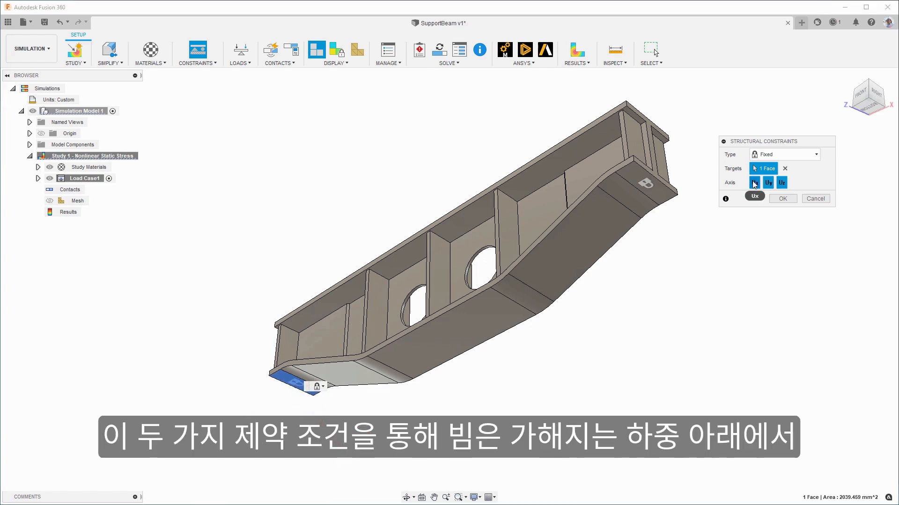
pyautogui.click(784, 200)
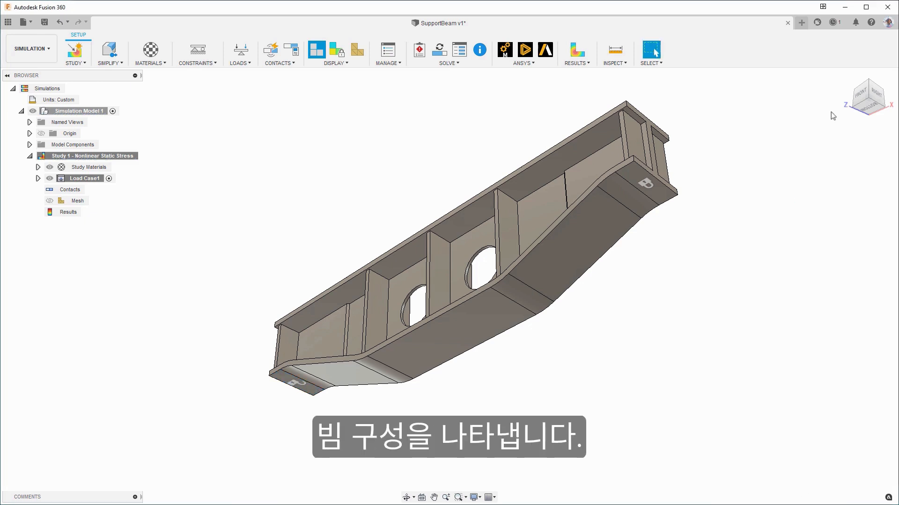
# - Apply a 300 kN force normal to the middle section of the beam's top face
pyautogui.click(848, 78)
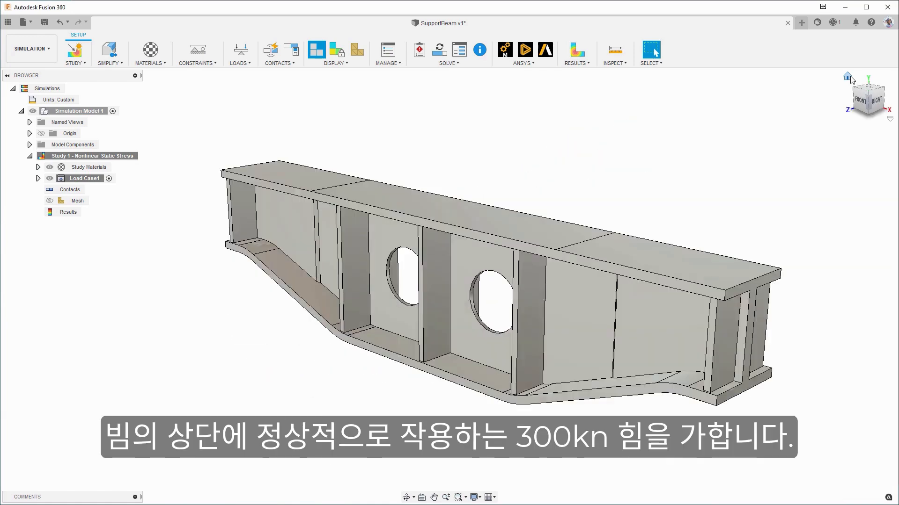
pyautogui.click(242, 56)
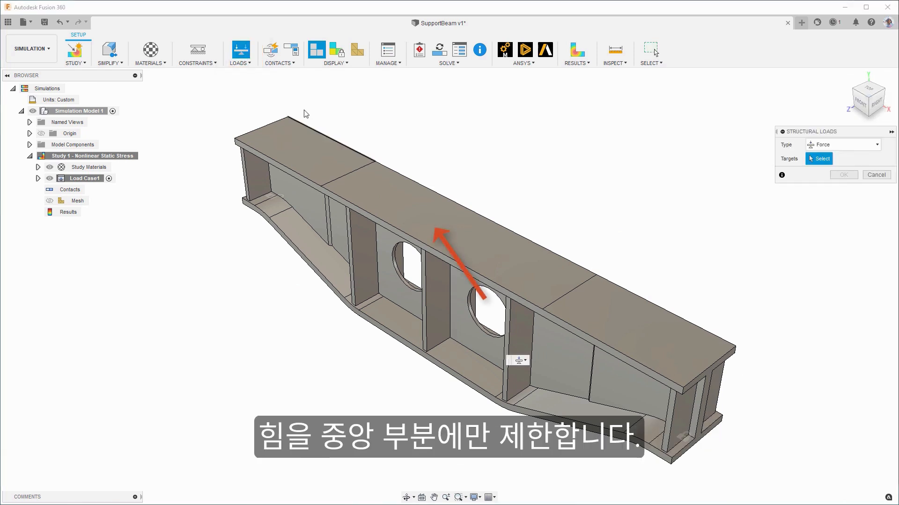
pyautogui.click(439, 231)
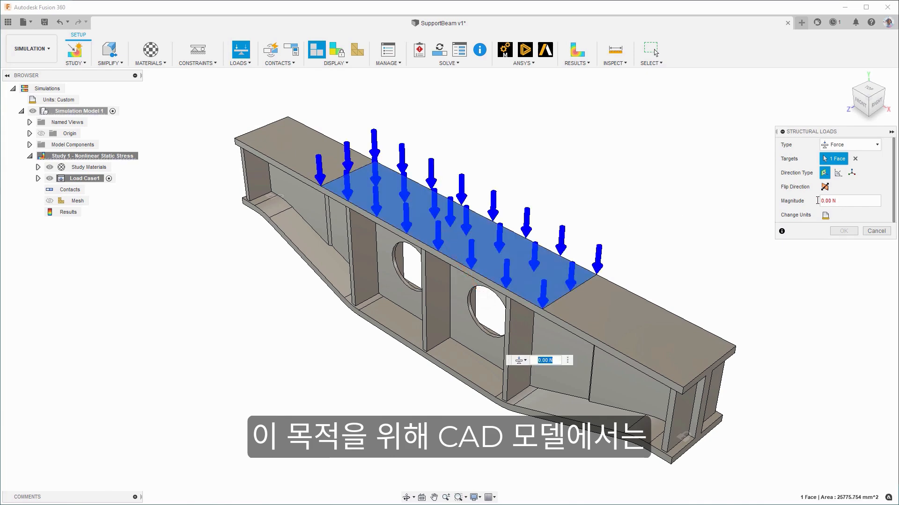
pyautogui.click(817, 201)
pyautogui.write('300k')
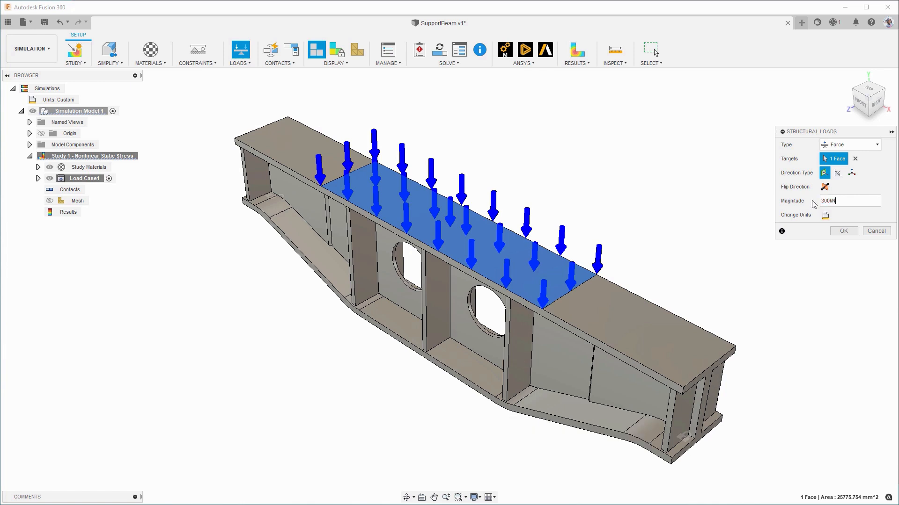
pyautogui.click(842, 231)
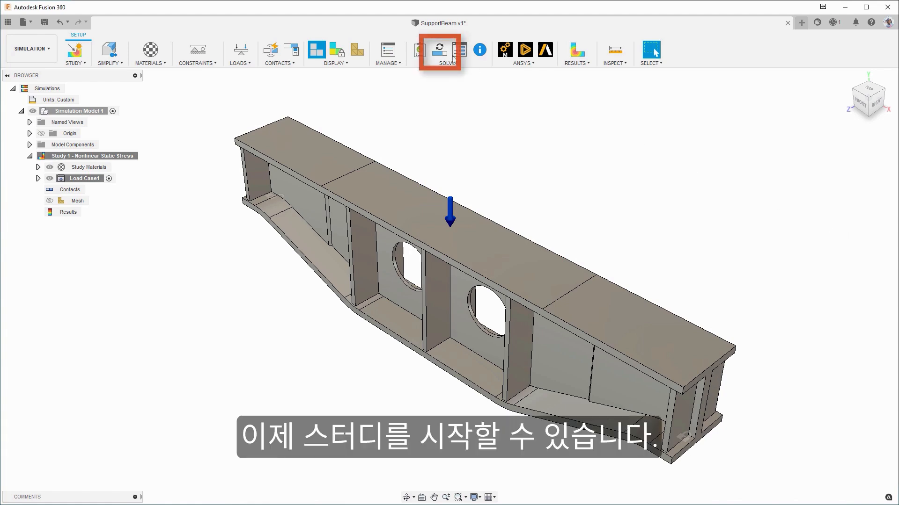
# - Solve the support beam's Nonlinear Static Stress study
pyautogui.click(437, 49)
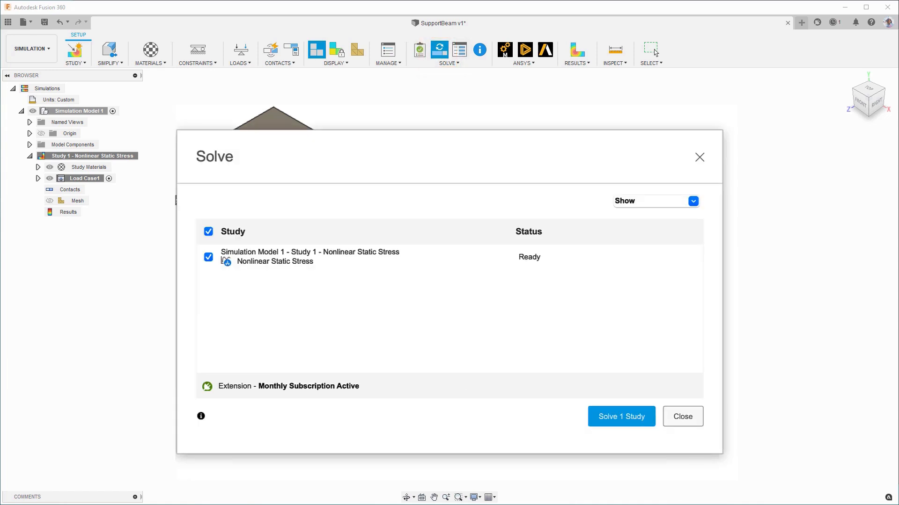
pyautogui.click(613, 416)
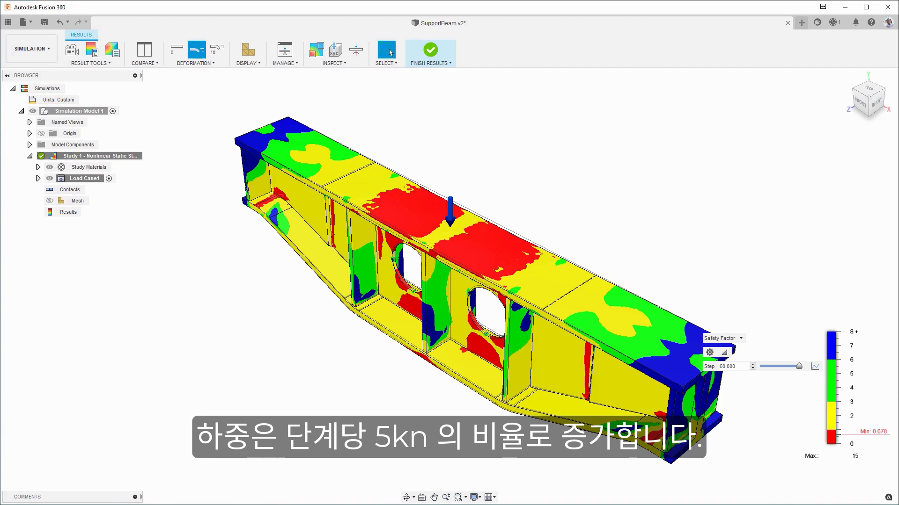
# - Switch the results from safety factor to stress and examine the beam's Von Mises stress at step 60
pyautogui.click(741, 339)
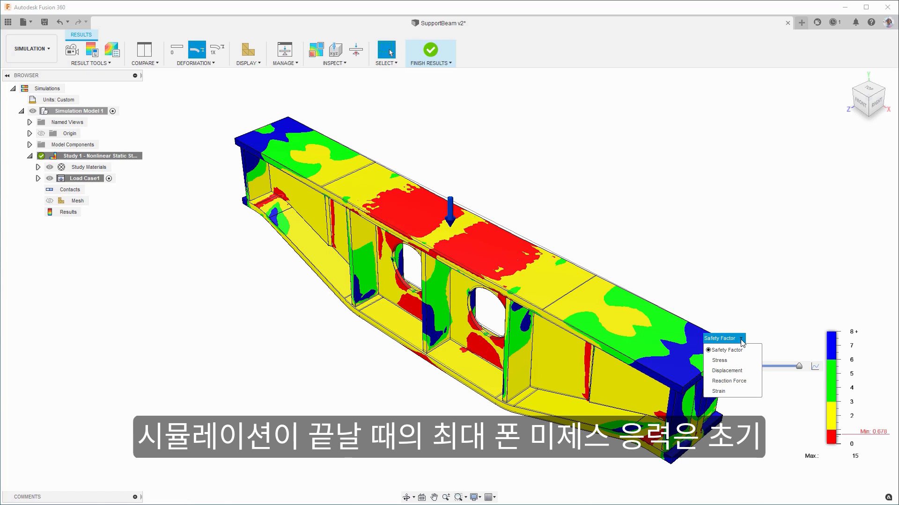
pyautogui.press('Down')
pyautogui.press('Return')
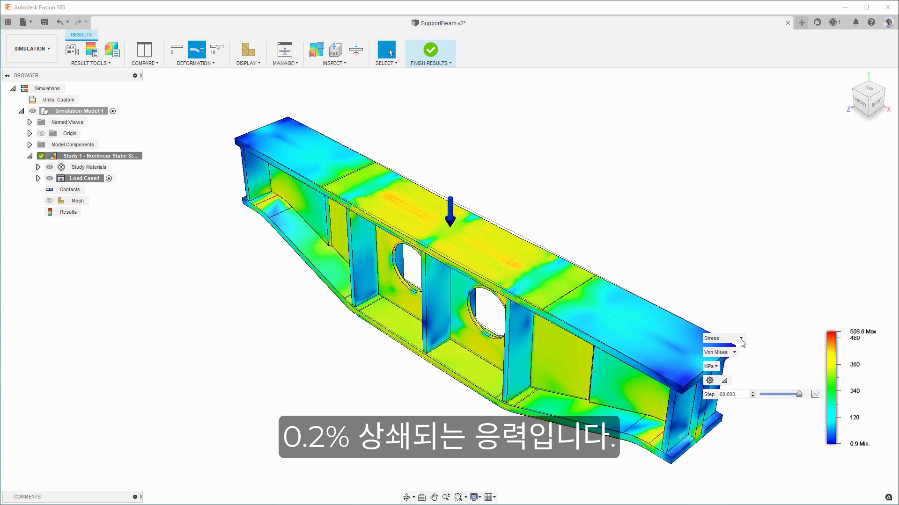
# - Examine the beam's total displacement at step 60 and open the 2D plot of this result
pyautogui.click(741, 341)
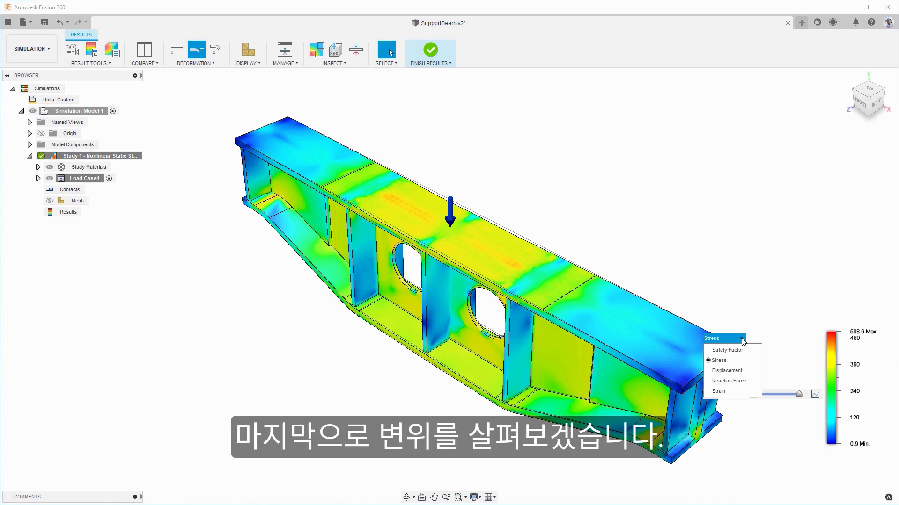
pyautogui.click(730, 371)
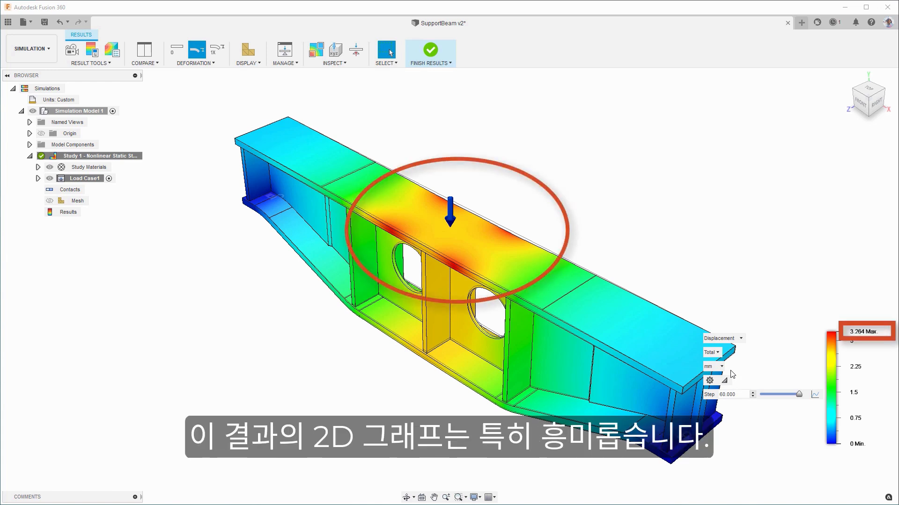
pyautogui.click(814, 395)
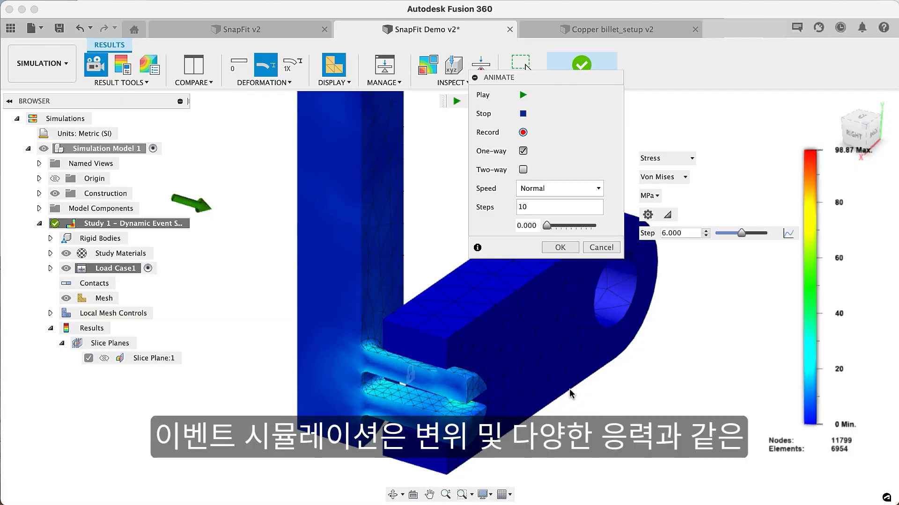
# - Play the one-way animation of the Von Mises stress results for the Dynamic Event Simulation study in SnapFit Demo
pyautogui.click(524, 96)
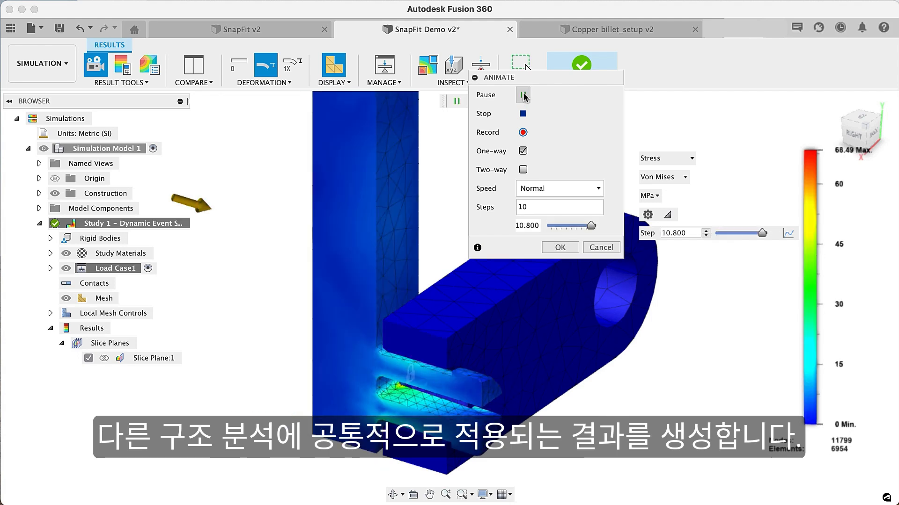
# - Check the available result types, end the animation, and step the Von Mises stress result back from step 12 to review the snap-fit event
pyautogui.click(692, 159)
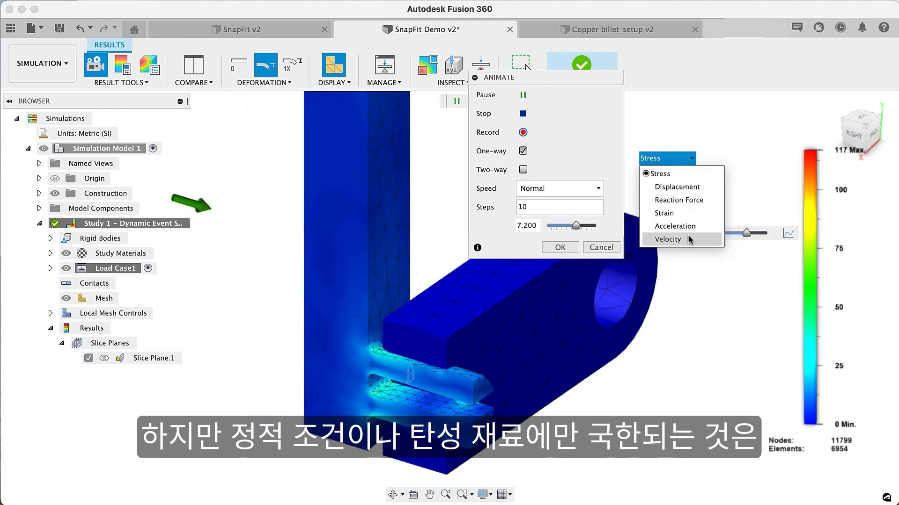
pyautogui.click(695, 268)
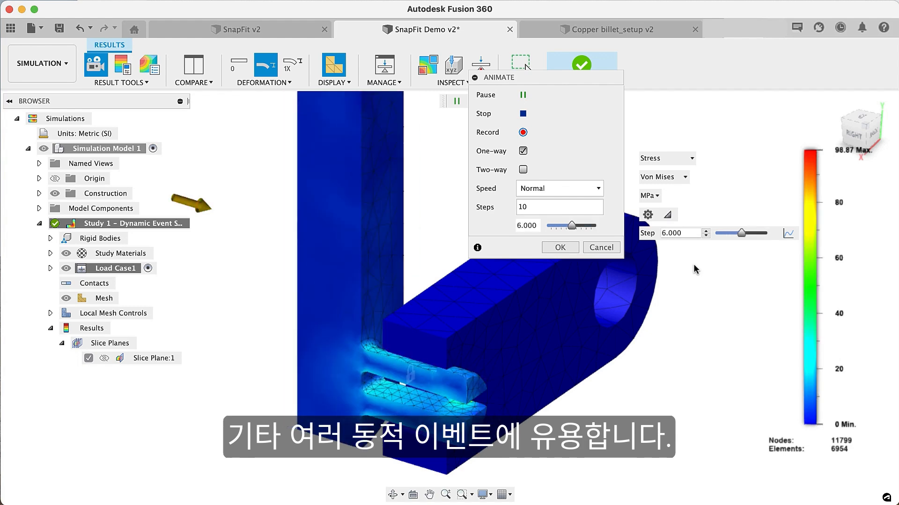
pyautogui.click(616, 248)
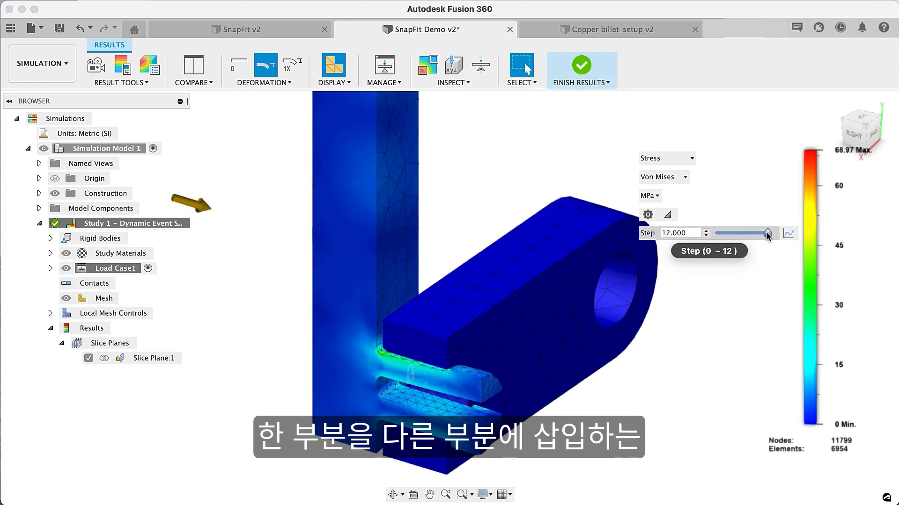
pyautogui.moveTo(767, 233); pyautogui.dragTo(733, 237)
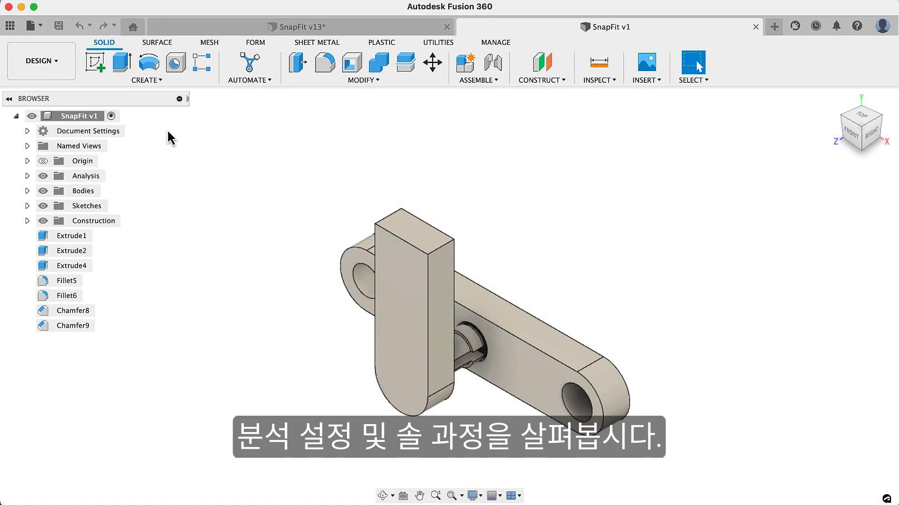
# - Switch SnapFit to the Simulation workspace, choose Dynamic Event Simulation as the new study type and open its settings
pyautogui.click(60, 69)
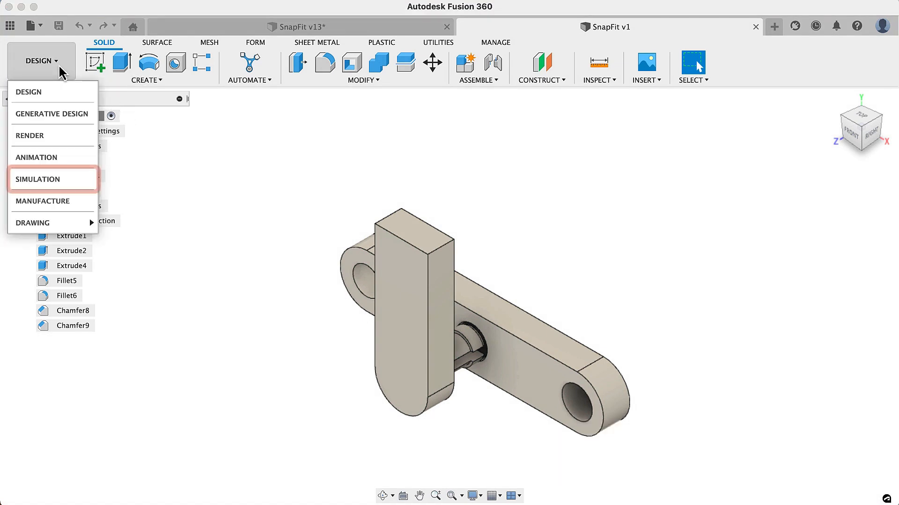
pyautogui.click(50, 182)
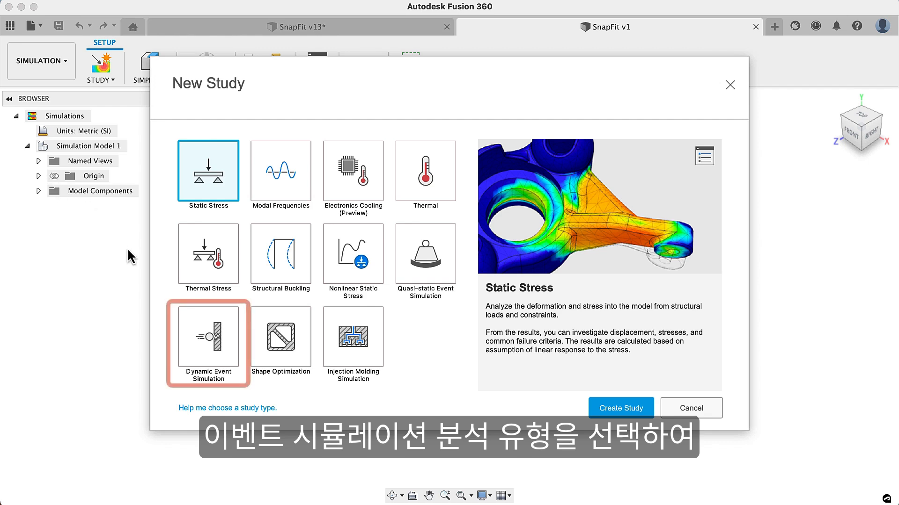
pyautogui.click(209, 338)
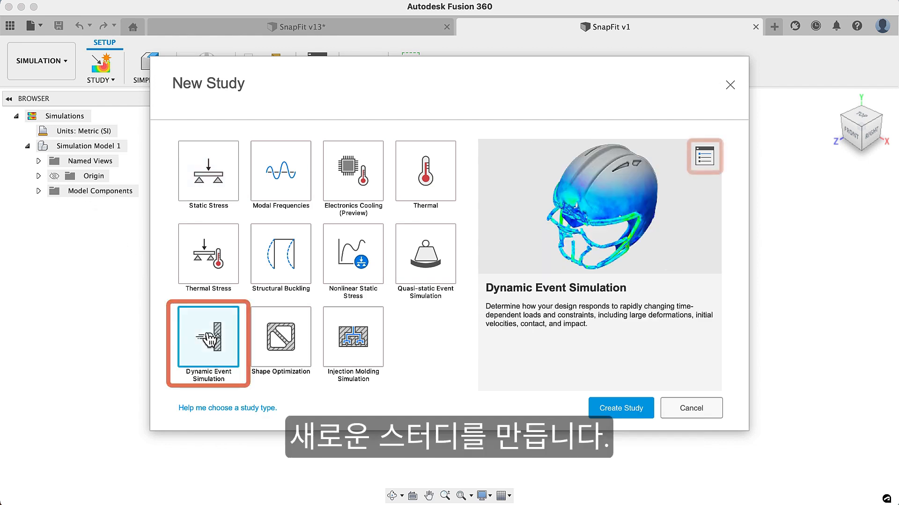
pyautogui.click(704, 158)
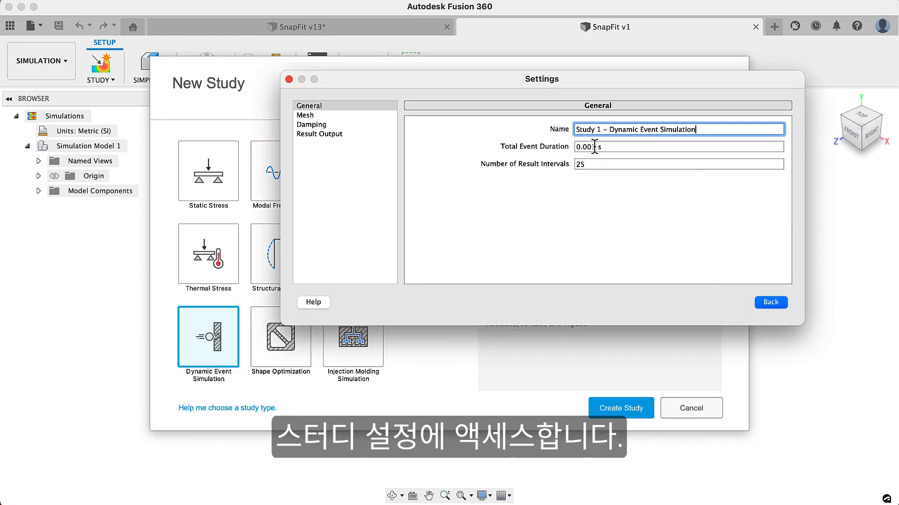
# - Set the study's total event duration to 0.006 s and the number of result intervals to 12
pyautogui.click(594, 146)
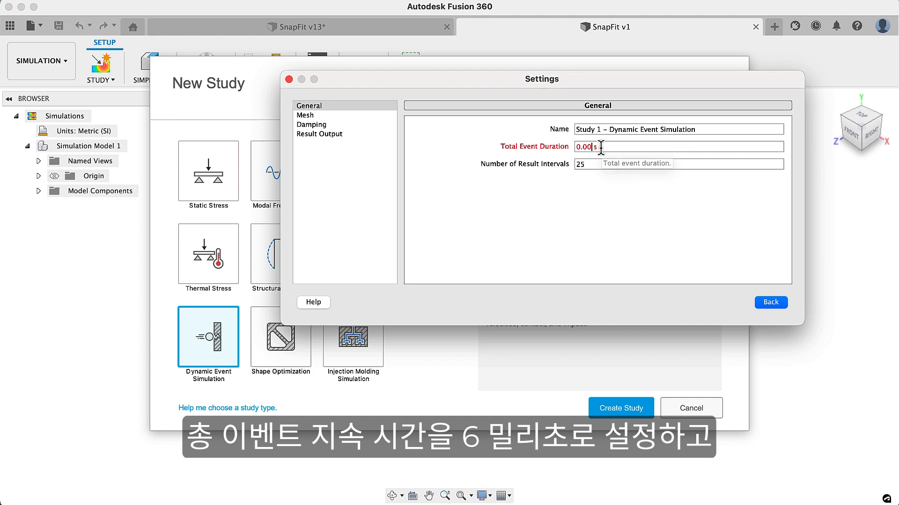
pyautogui.write('6')
pyautogui.moveTo(593, 161); pyautogui.dragTo(577, 165)
pyautogui.write('12')
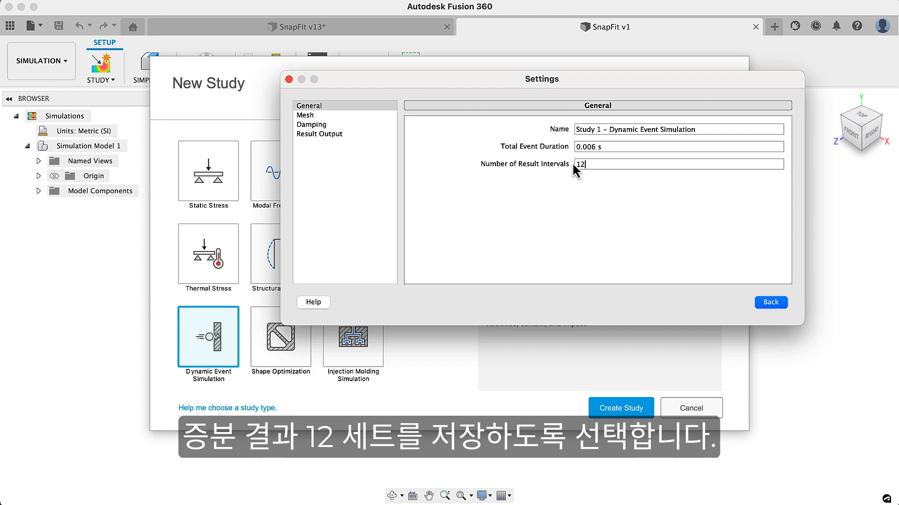
# - Set the mesh's absolute average element size to 3 mm and create the Dynamic Event Simulation study
pyautogui.click(389, 117)
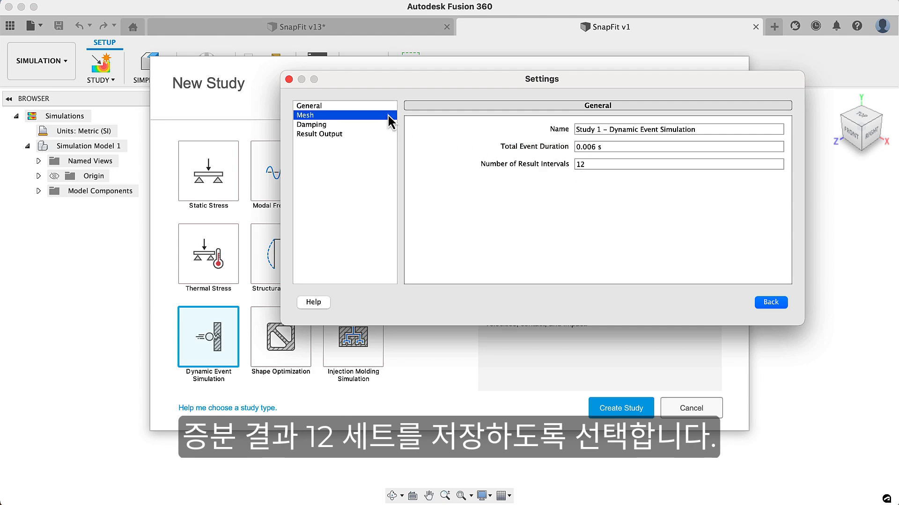
pyautogui.click(606, 194)
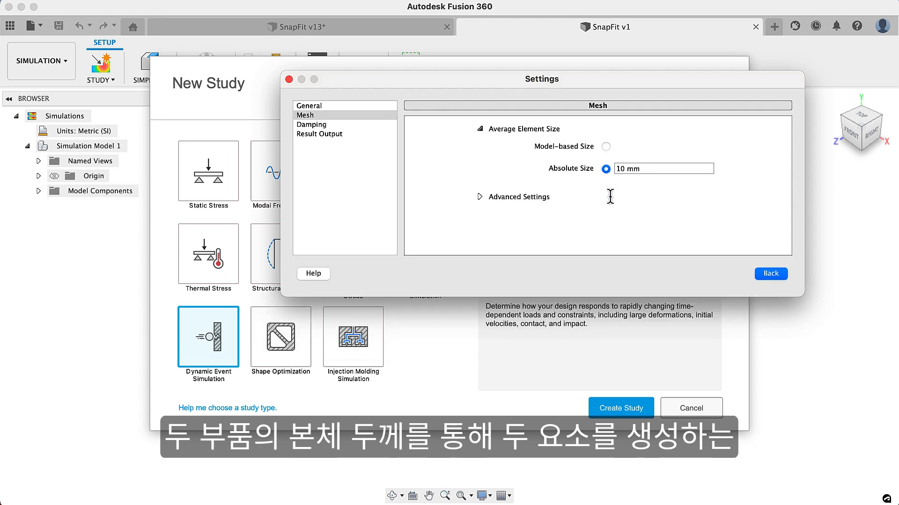
pyautogui.moveTo(624, 171); pyautogui.dragTo(610, 169)
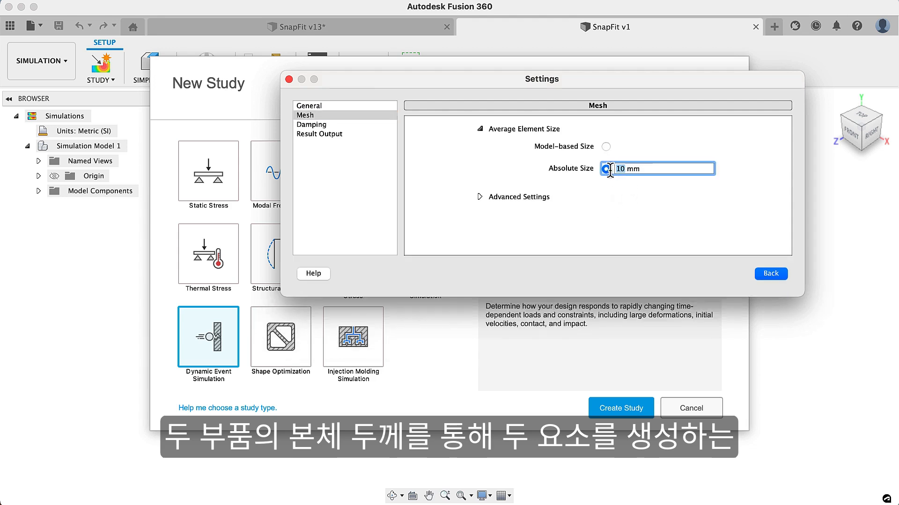
pyautogui.write('3')
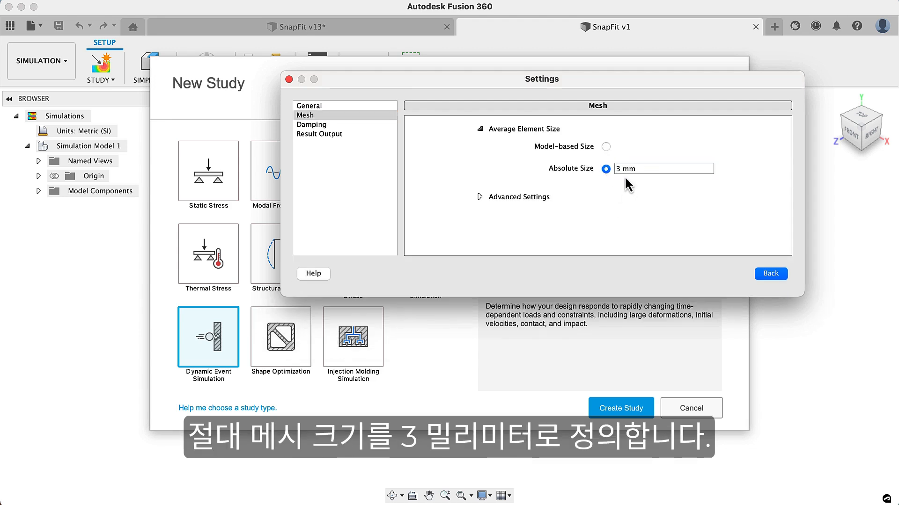
pyautogui.click(770, 274)
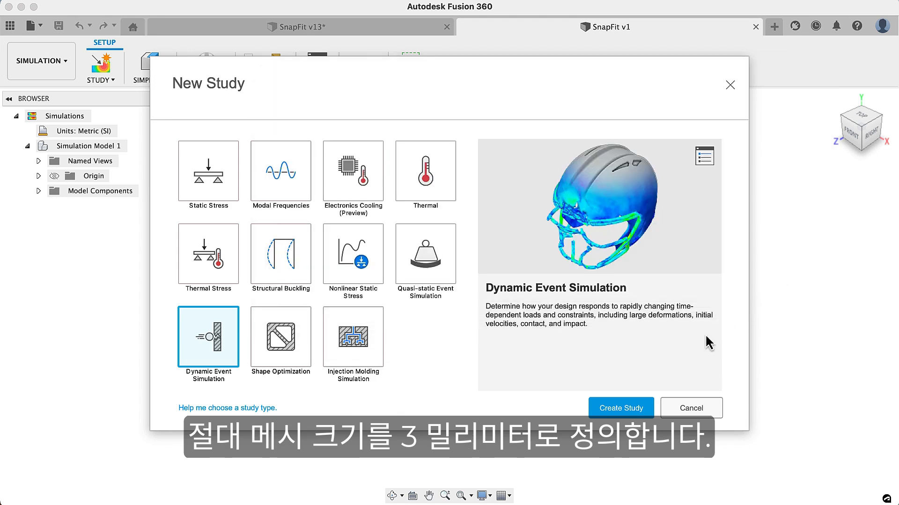
pyautogui.click(620, 408)
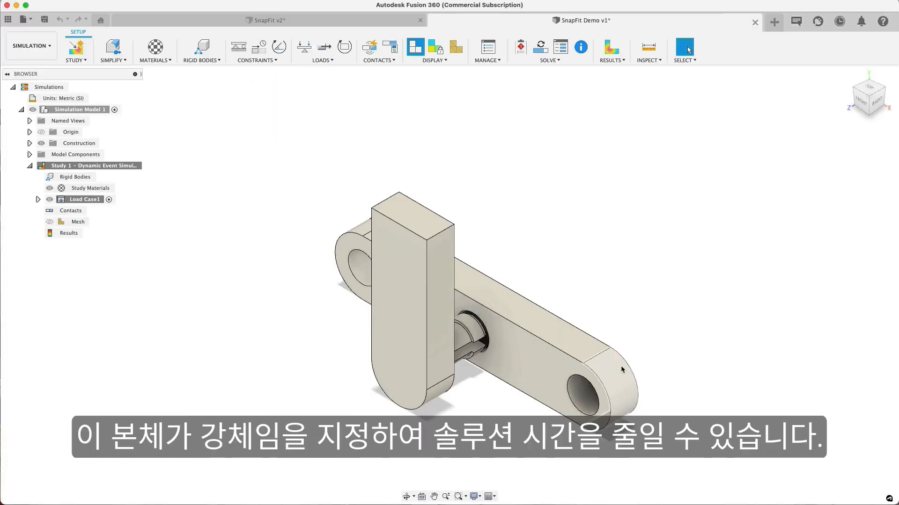
# - Define the long stationary arm with the two end holes as a rigid body
pyautogui.click(198, 50)
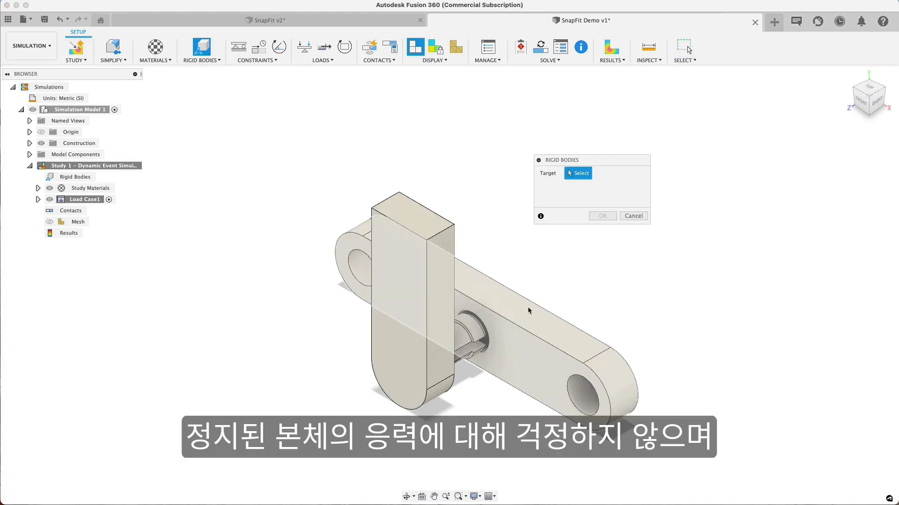
pyautogui.click(528, 308)
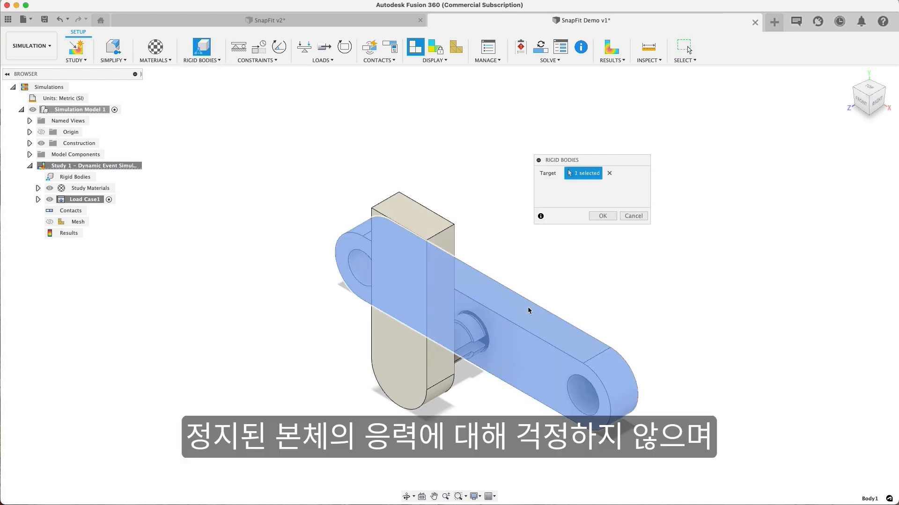
pyautogui.click(601, 217)
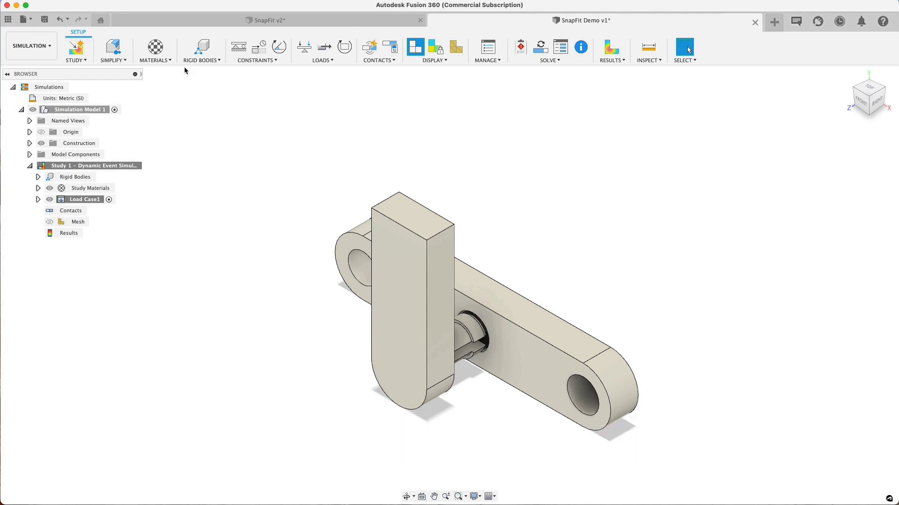
# - Assign Nylon 6/6 as the study material for both snap-fit bodies
pyautogui.click(156, 47)
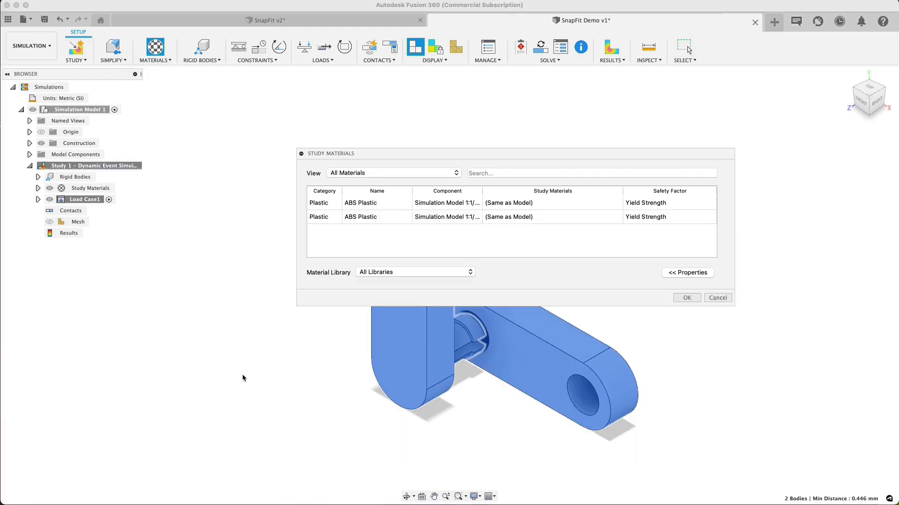
pyautogui.click(497, 204)
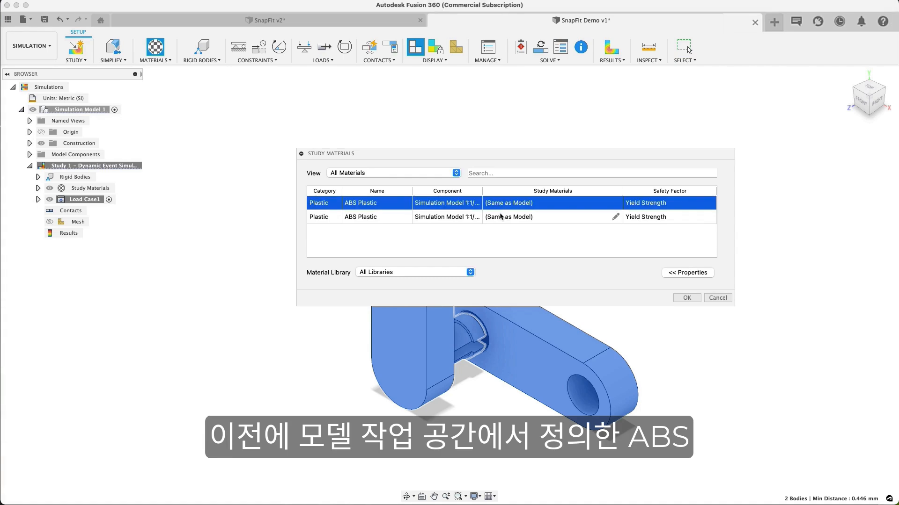
pyautogui.click(500, 216)
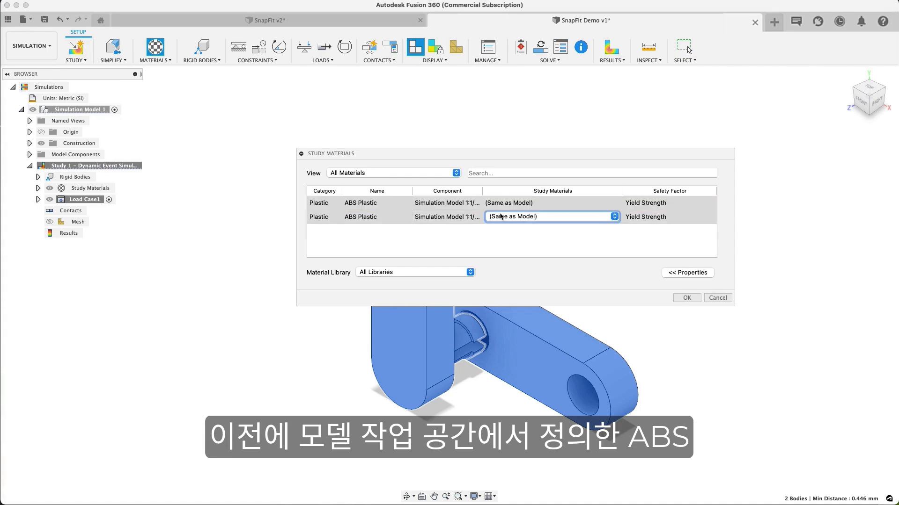
pyautogui.click(613, 217)
pyautogui.scroll(-20, 613, 216)
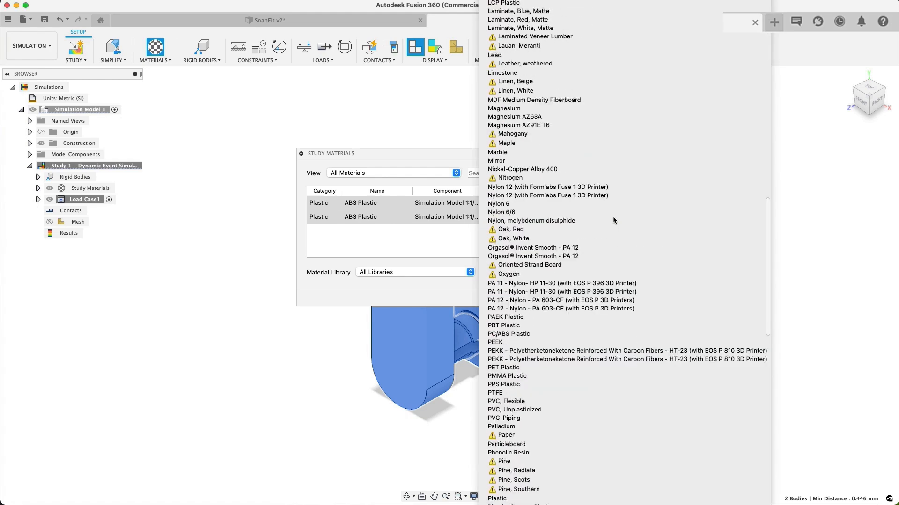
pyautogui.scroll(5, 613, 216)
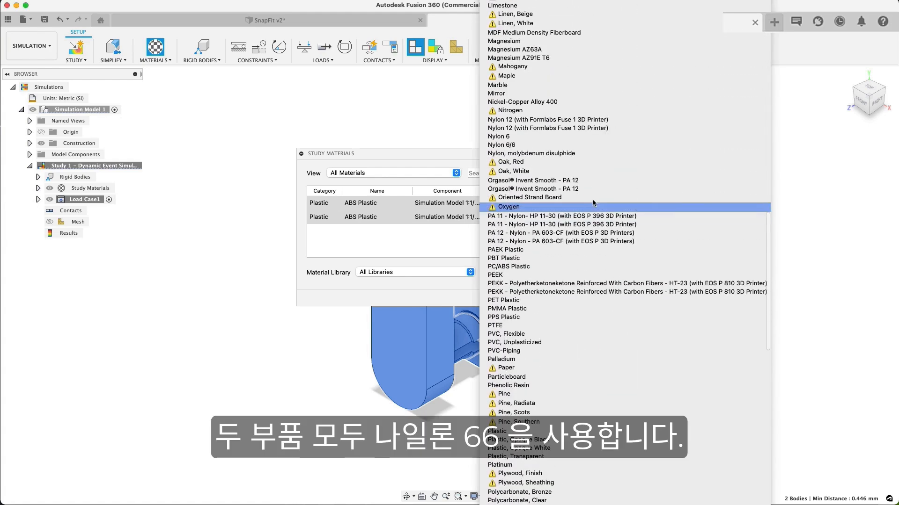
pyautogui.click(554, 146)
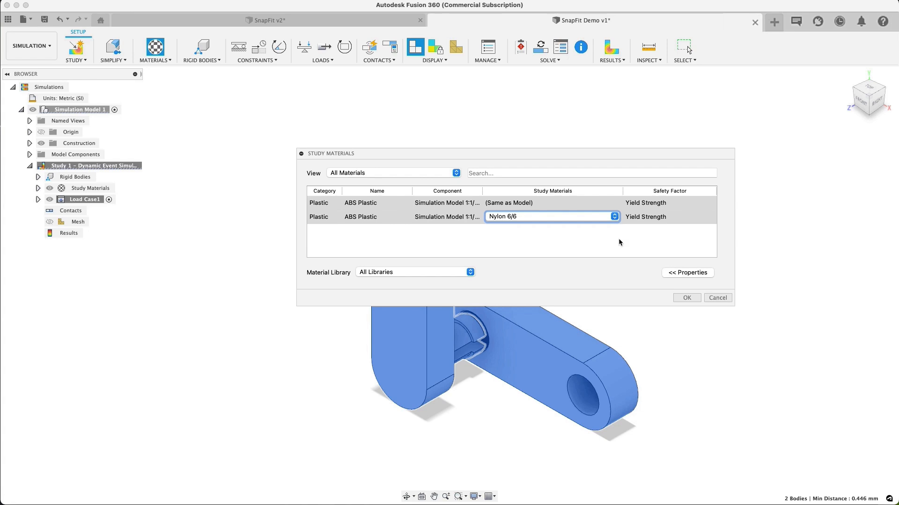
pyautogui.click(687, 299)
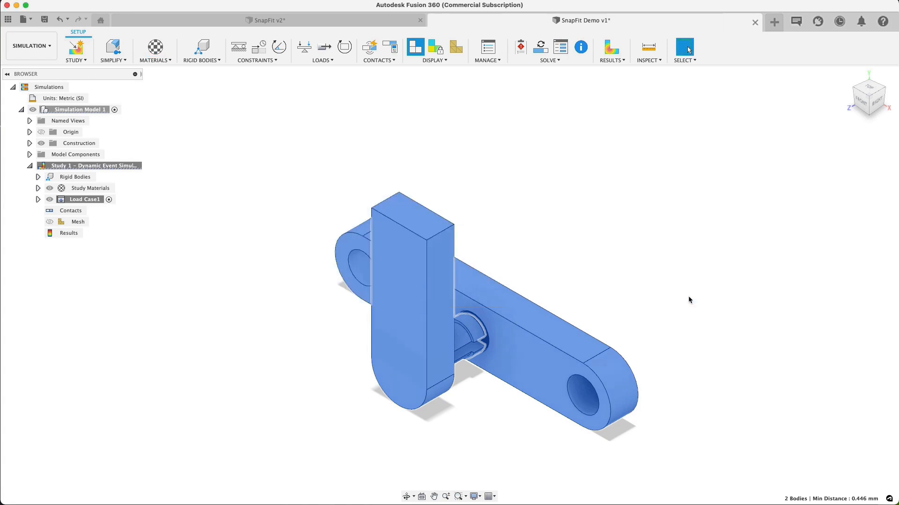
# - Apply a Fixed structural constraint to the rigid arm with all translations and rotations restrained
pyautogui.click(237, 48)
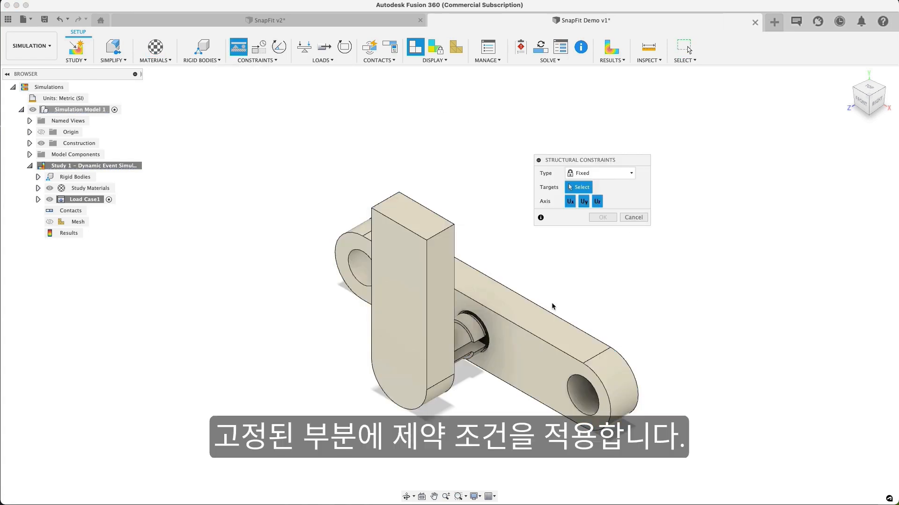
pyautogui.click(539, 327)
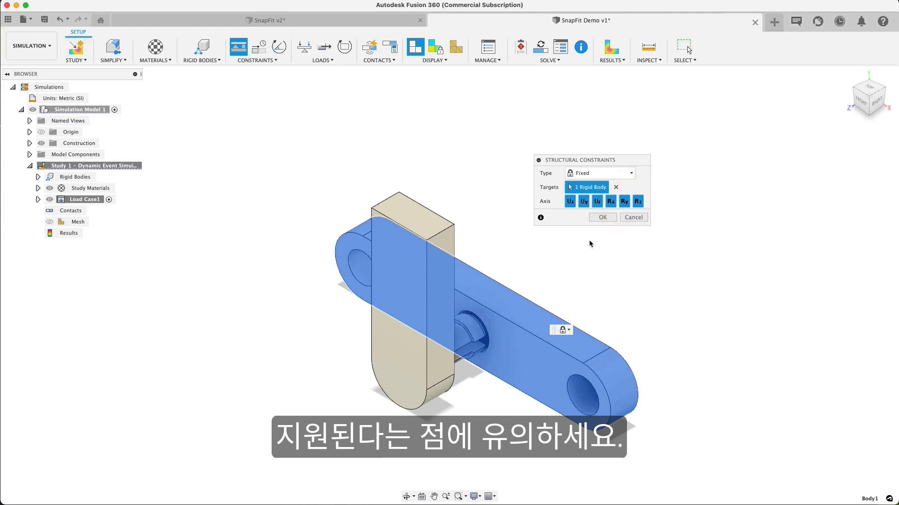
pyautogui.click(600, 218)
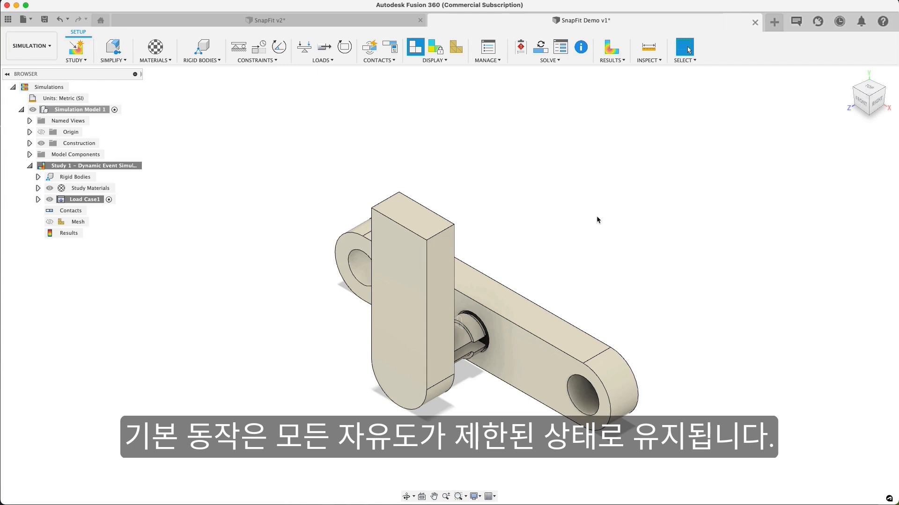
# - Prescribe a displacement on the moving part's front face with Ux and Uy at 0 mm and Uz at -10 mm
pyautogui.click(260, 48)
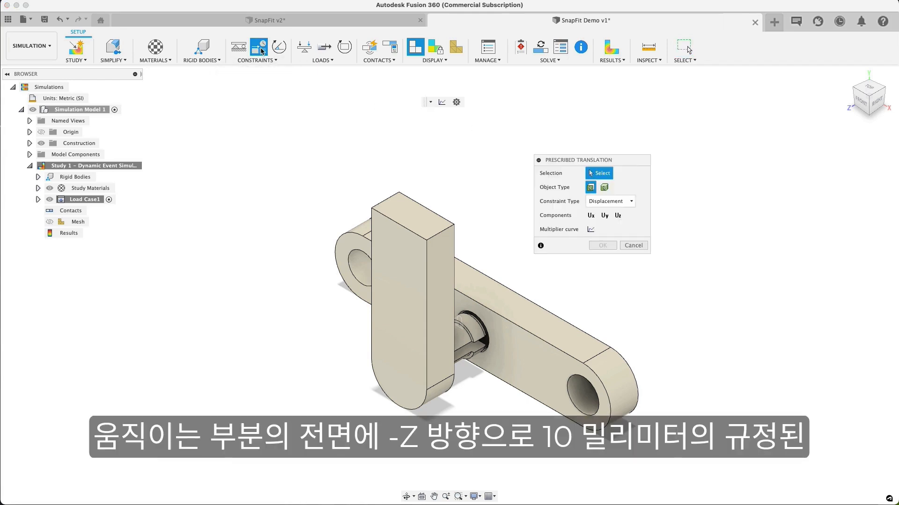
pyautogui.click(398, 251)
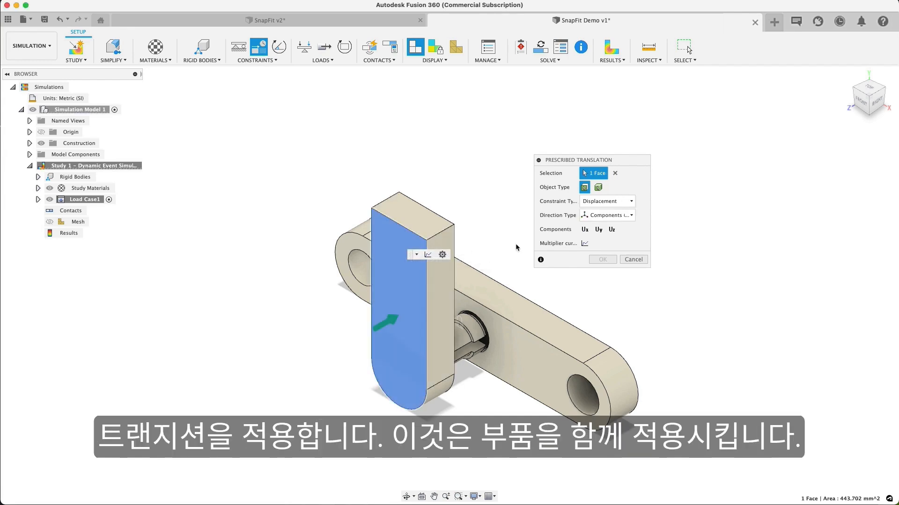
pyautogui.click(610, 229)
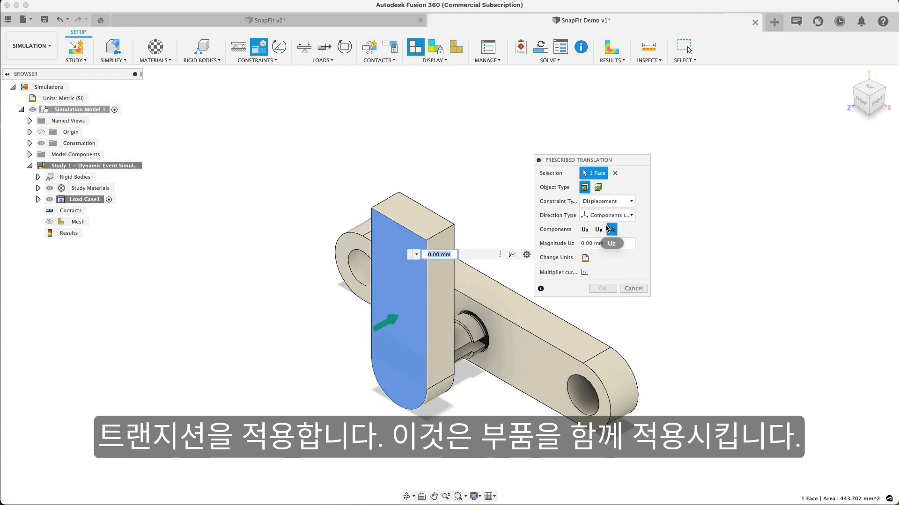
pyautogui.click(598, 229)
pyautogui.click(585, 230)
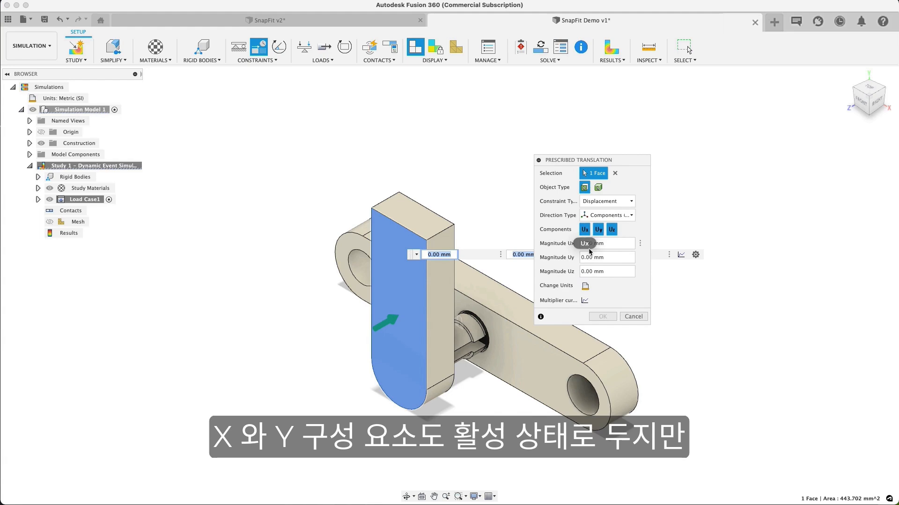
pyautogui.click(583, 271)
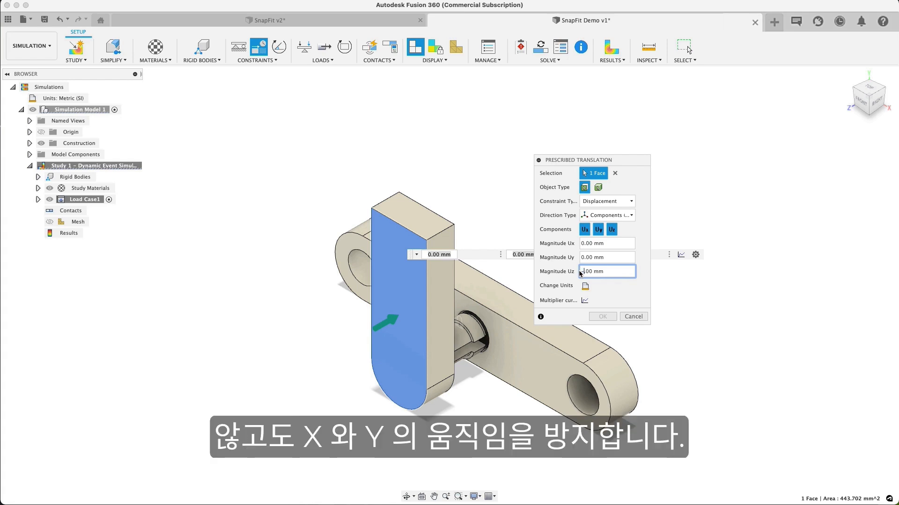
pyautogui.write('-1')
# - Open the displacement's multiplier curve and set its second point to a multiplier of 0.6 at 0.002 s
pyautogui.click(585, 301)
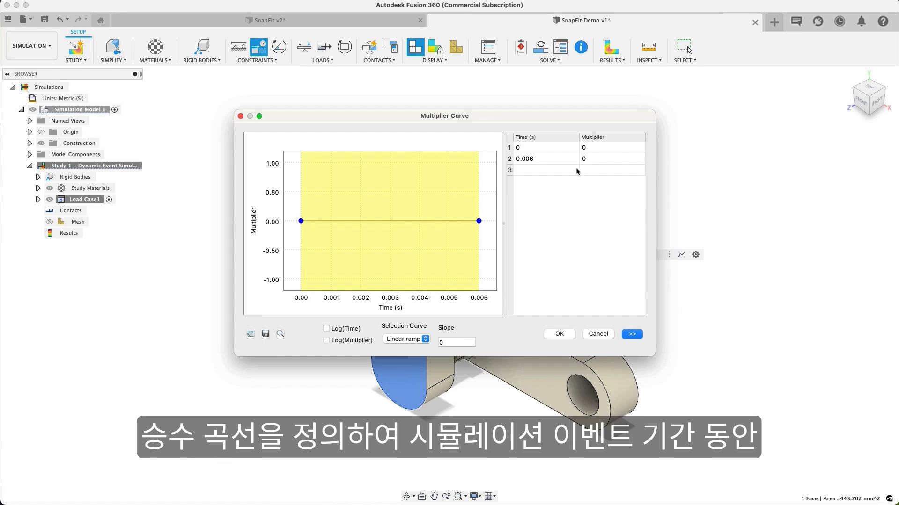
pyautogui.click(550, 159)
pyautogui.doubleClick(550, 160)
pyautogui.press('BackSpace')
pyautogui.write('2')
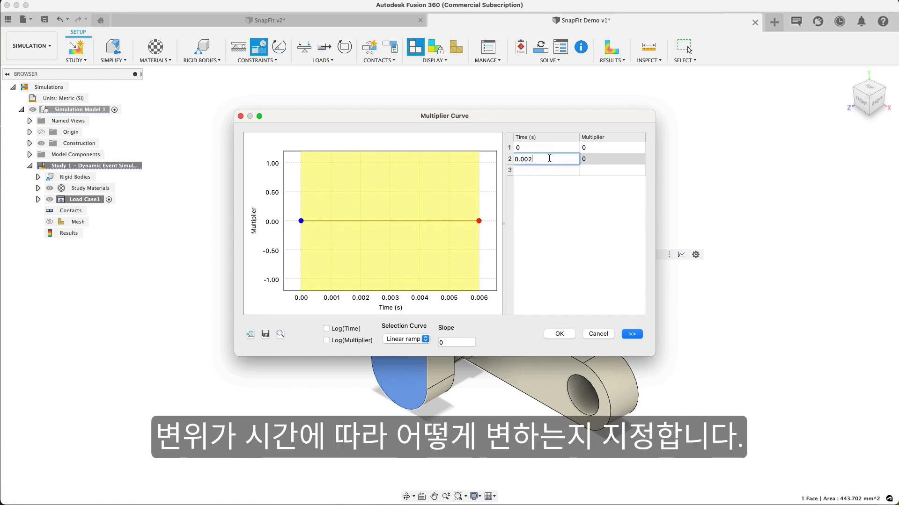
pyautogui.doubleClick(596, 159)
pyautogui.write('0.6')
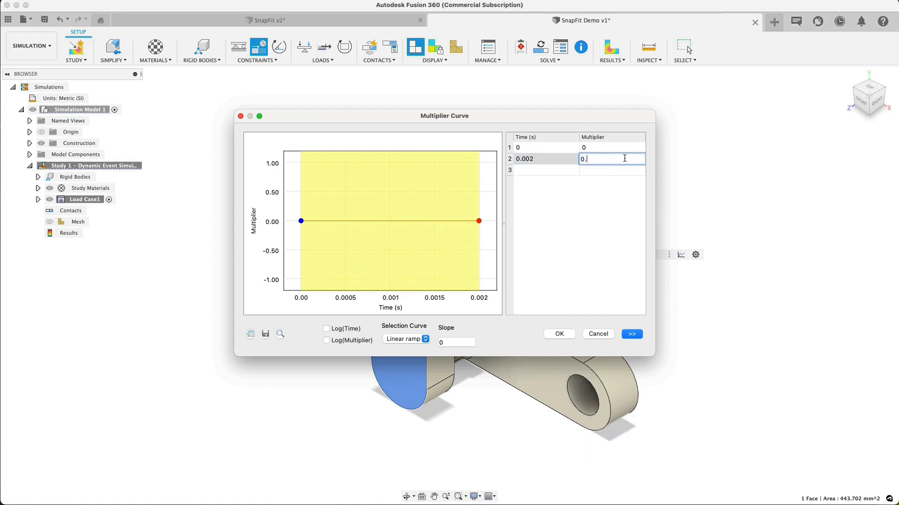
# - Add multiplier curve points of 0.85 at 0.003 s and 0.96 at 0.004 s
pyautogui.doubleClick(551, 170)
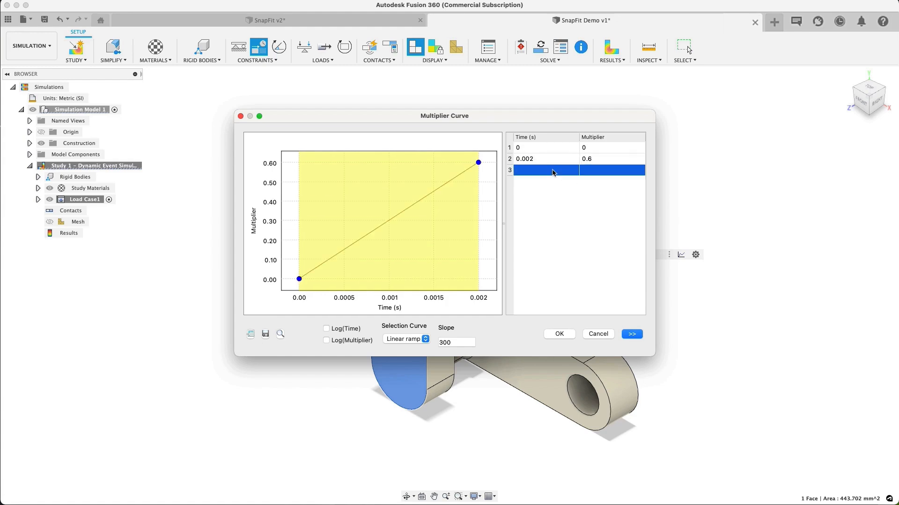
pyautogui.write('0.003')
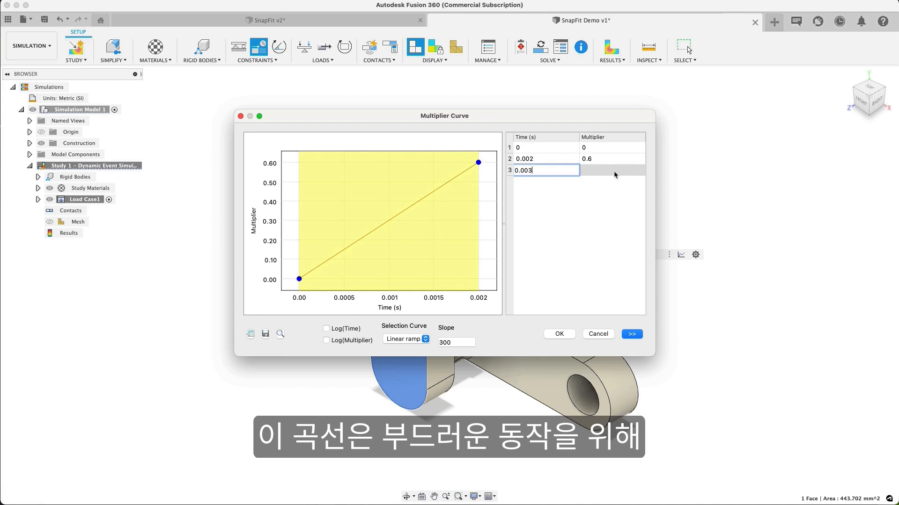
pyautogui.doubleClick(620, 170)
pyautogui.write('0.85')
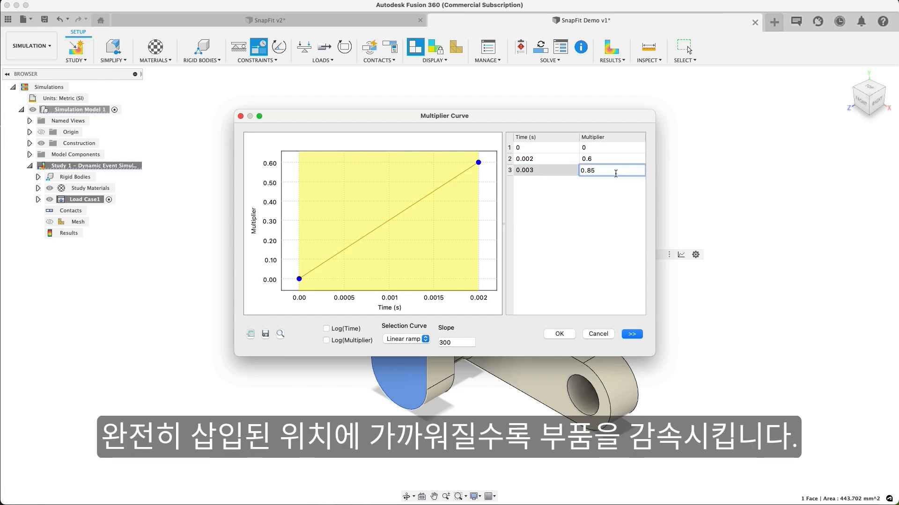
pyautogui.press('Return')
pyautogui.doubleClick(559, 180)
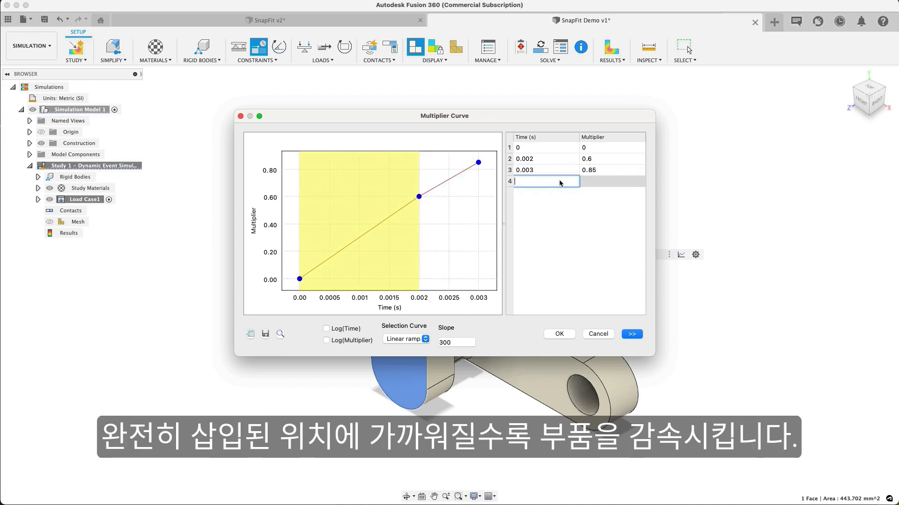
pyautogui.write('0.004')
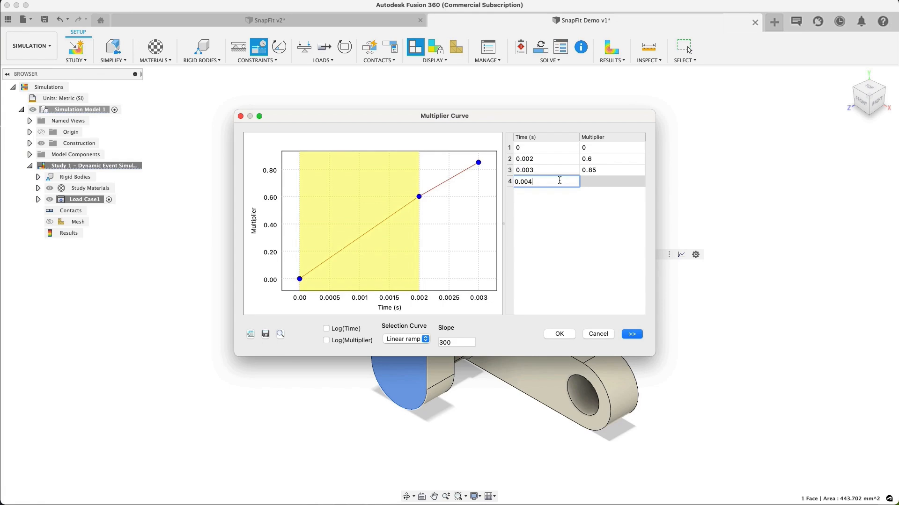
pyautogui.doubleClick(616, 183)
pyautogui.write('0.')
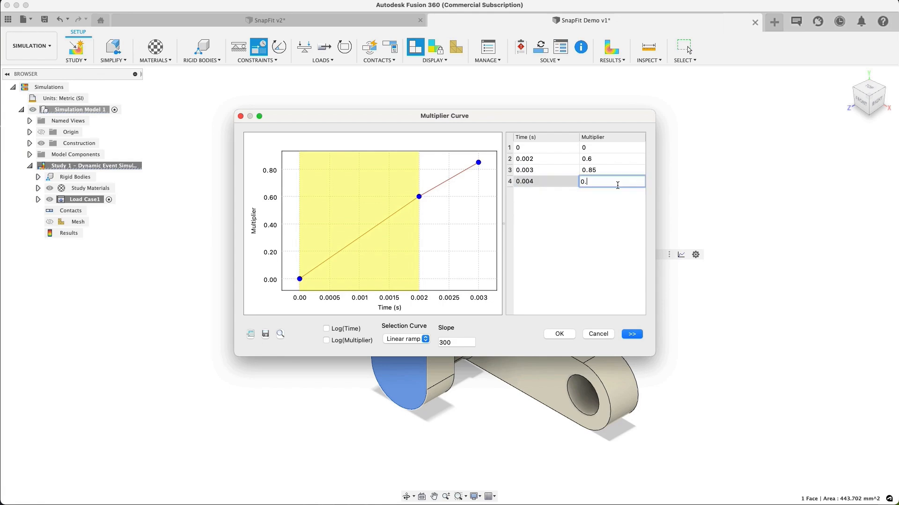
pyautogui.write('96')
pyautogui.press('Return')
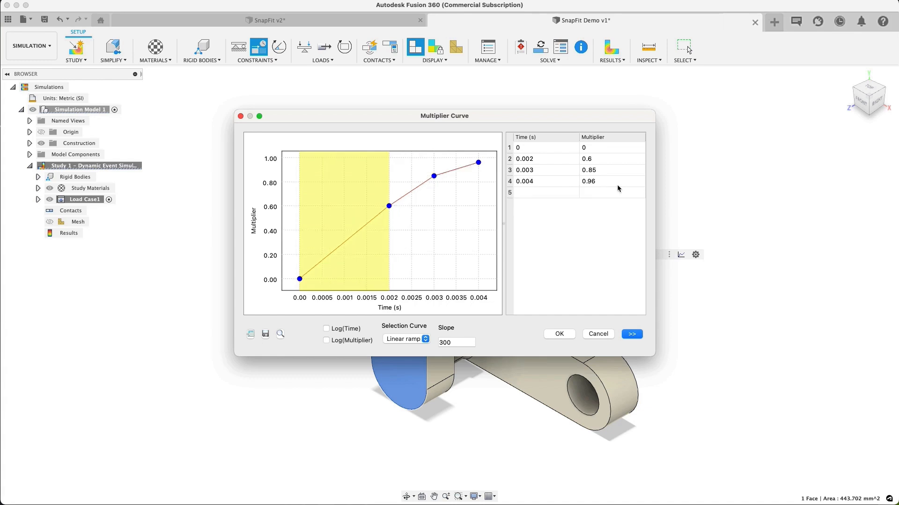
# - Add multiplier curve points of 1 at 0.005 s and 1 at 0.006 s
pyautogui.doubleClick(551, 195)
pyautogui.write('0.005')
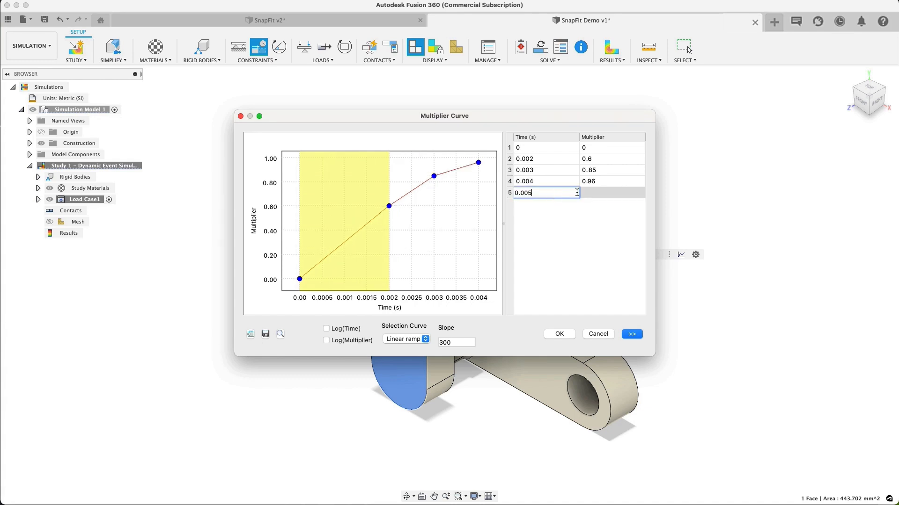
pyautogui.press('Return')
pyautogui.doubleClick(596, 192)
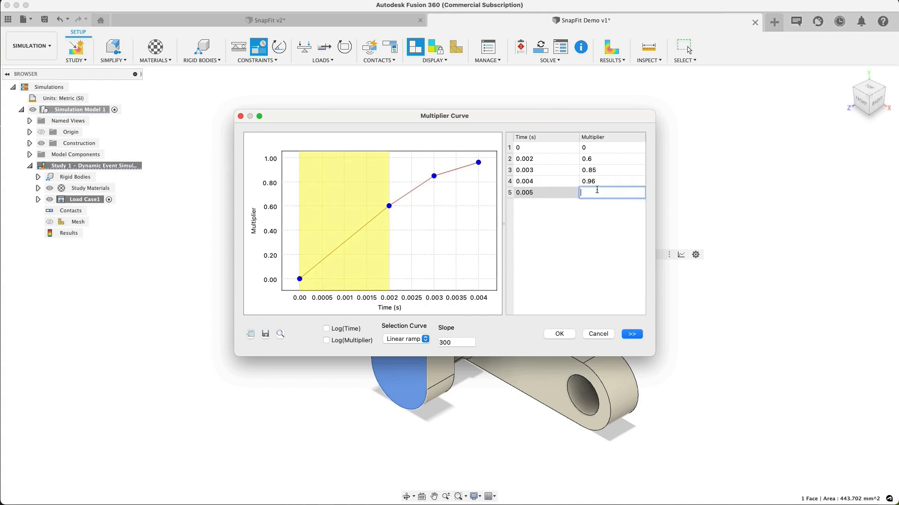
pyautogui.write('1')
pyautogui.press('Return')
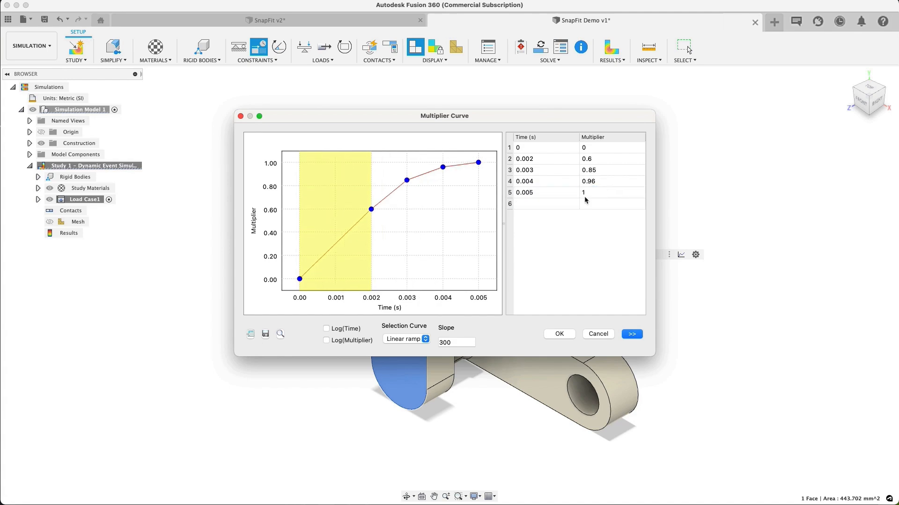
pyautogui.click(545, 206)
pyautogui.doubleClick(544, 206)
pyautogui.write('0.006')
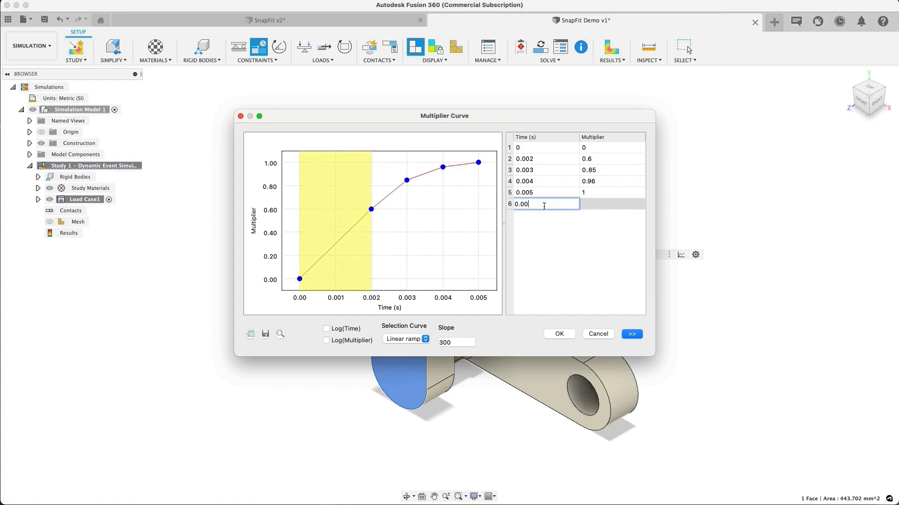
pyautogui.doubleClick(597, 203)
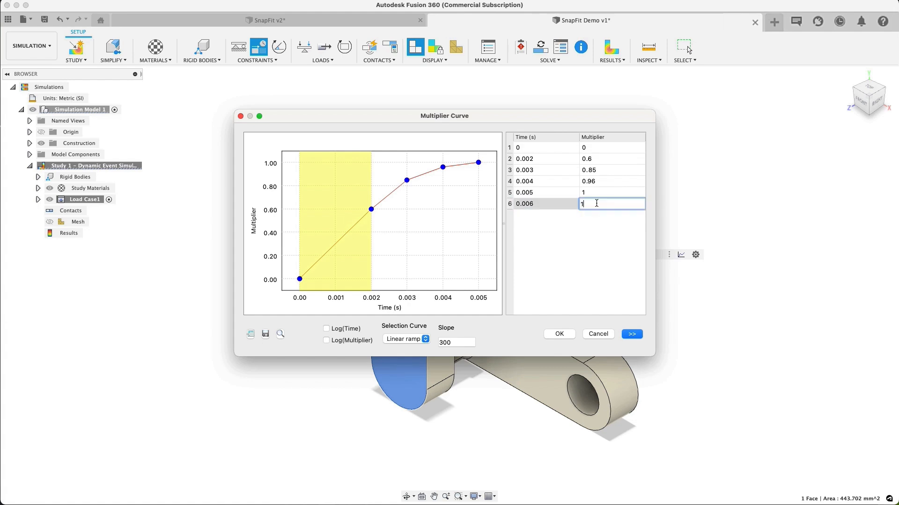
pyautogui.write('1')
pyautogui.press('Return')
# - Check the slope of the curve's first segment, then accept the multiplier curve and the prescribed translation
pyautogui.click(543, 160)
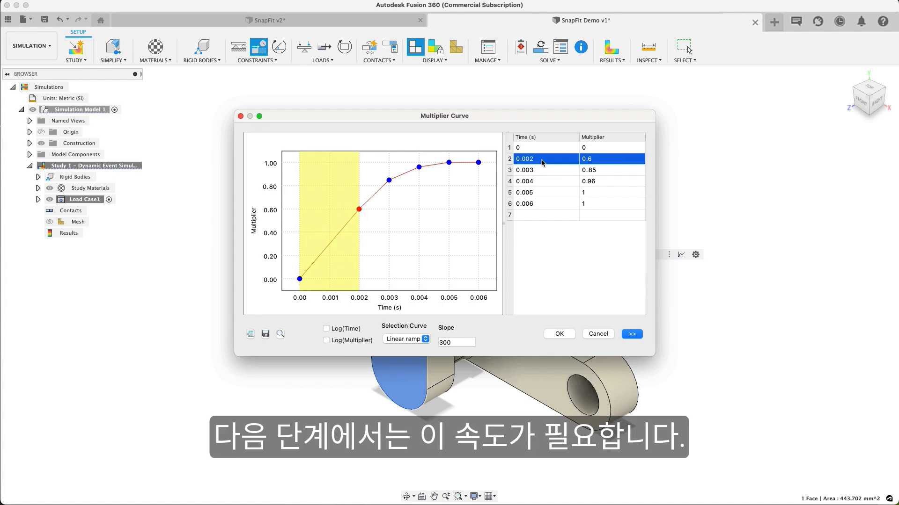
pyautogui.click(560, 335)
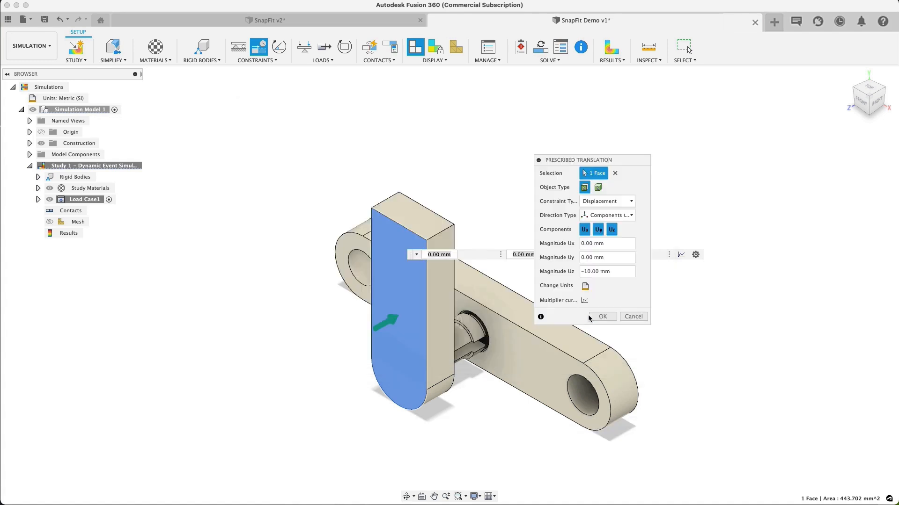
pyautogui.click(600, 315)
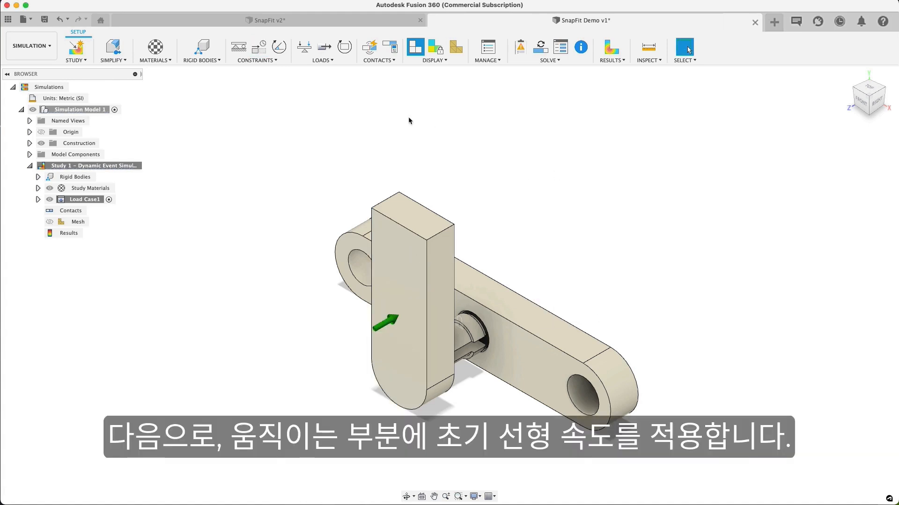
# - Apply an initial linear velocity to the moving snap-fit body with a Z component of -3000 mm/s
pyautogui.click(325, 48)
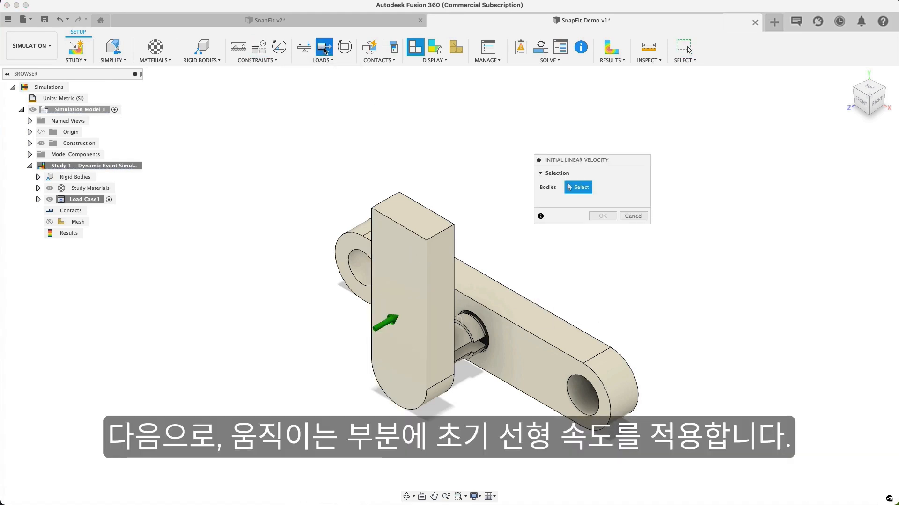
pyautogui.click(400, 237)
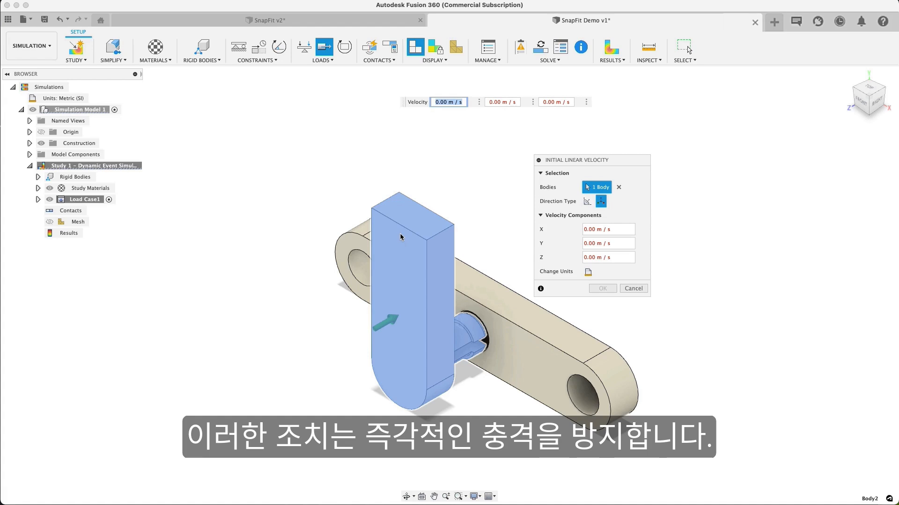
pyautogui.click(586, 258)
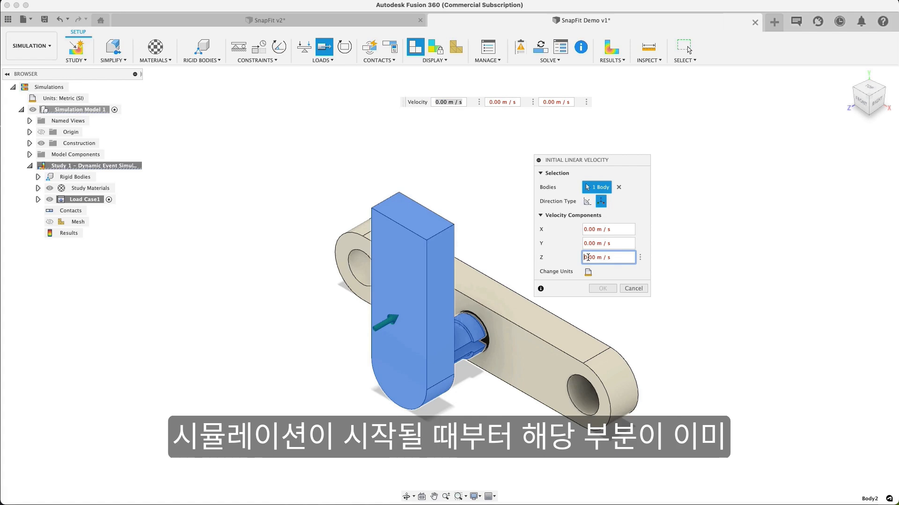
pyautogui.write('-100')
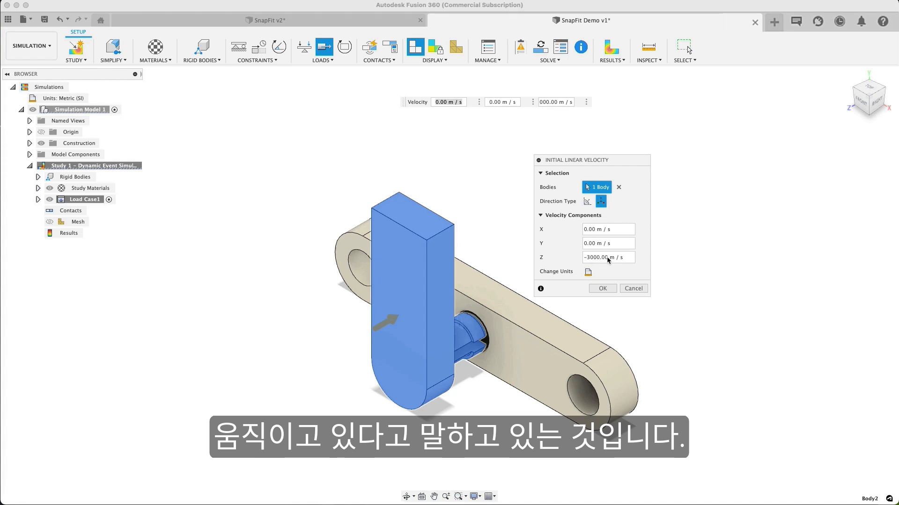
pyautogui.click(611, 257)
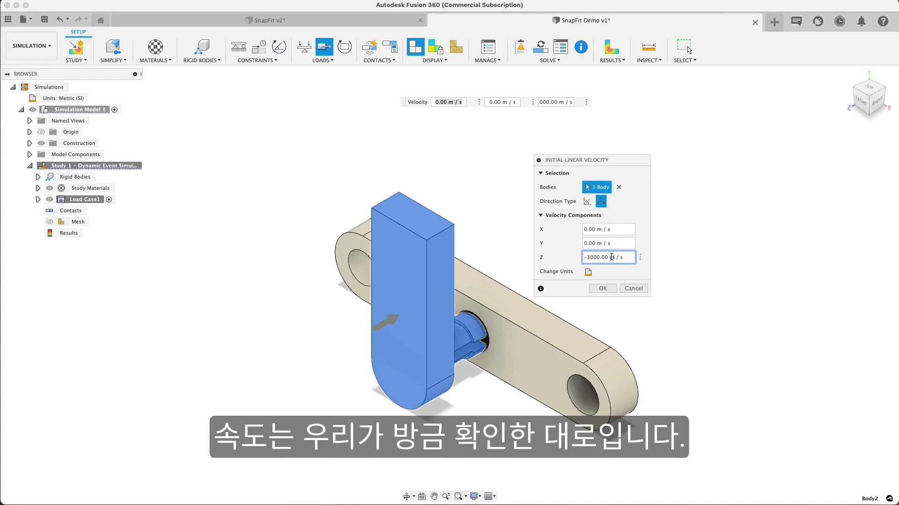
pyautogui.write('m')
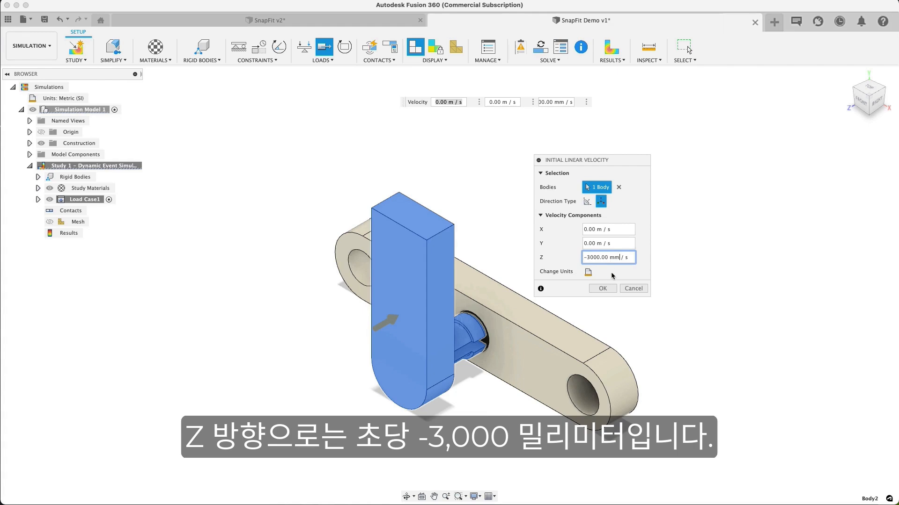
pyautogui.click(610, 288)
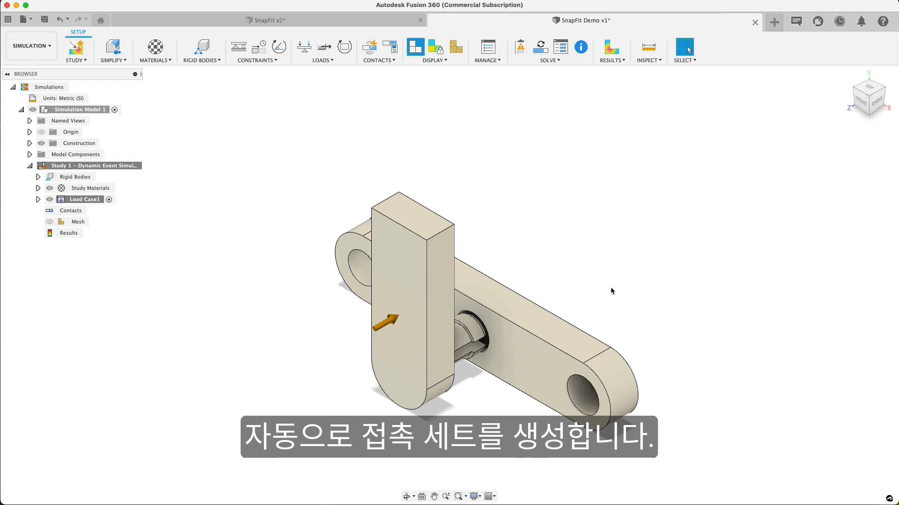
# - Generate global contacts with separation contact on, a friction coefficient of 0, and proximity bonded contact and self contact off
pyautogui.click(370, 47)
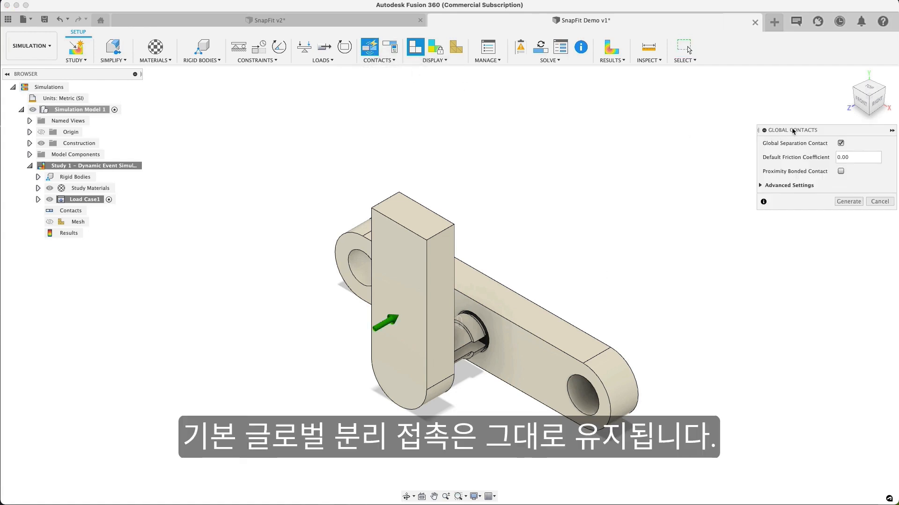
pyautogui.moveTo(792, 131); pyautogui.dragTo(543, 168)
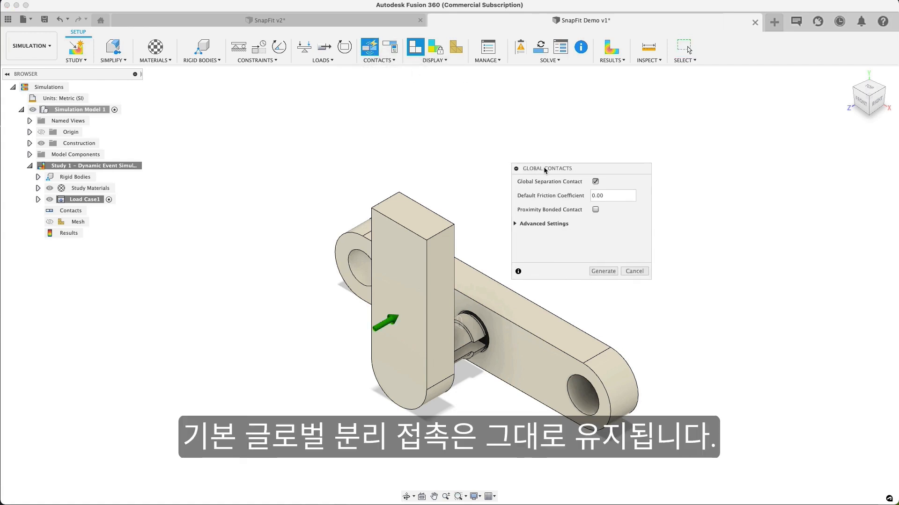
pyautogui.click(518, 226)
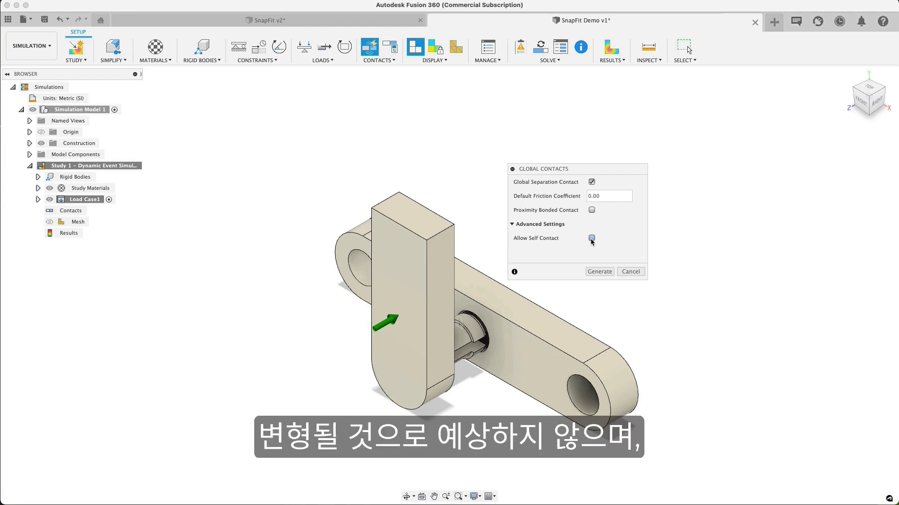
pyautogui.click(600, 272)
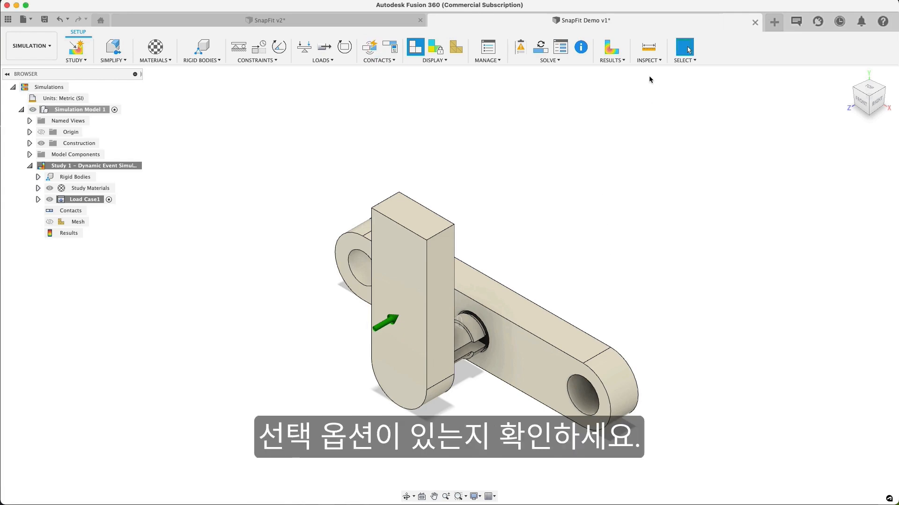
# - Check that Select Through is enabled in the selection filters
pyautogui.click(679, 60)
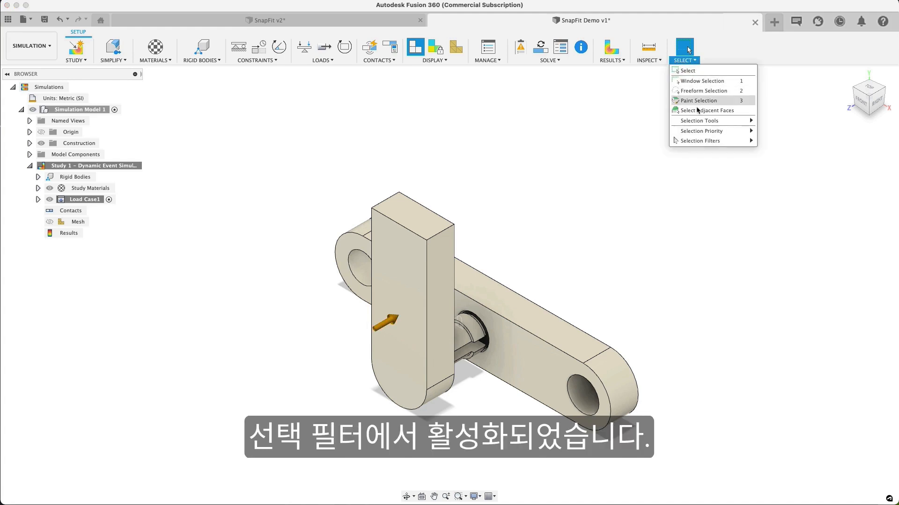
pyautogui.moveTo(699, 142)
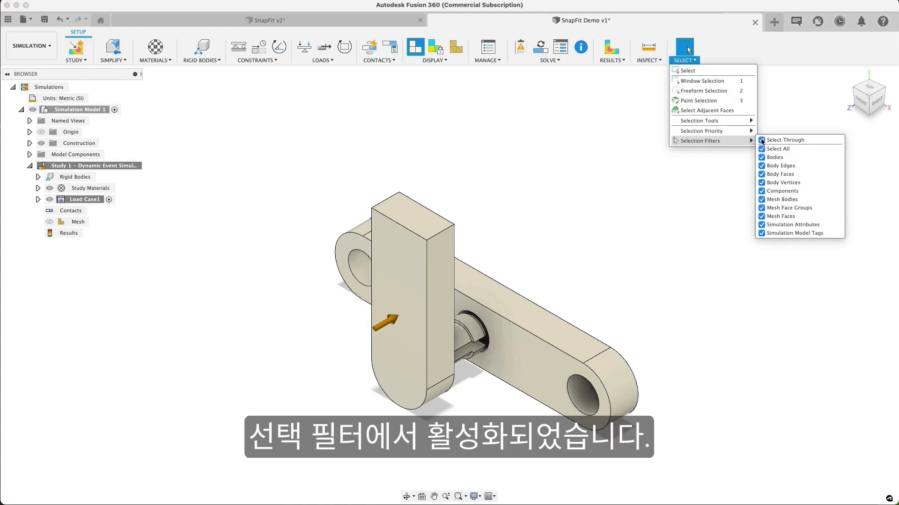
pyautogui.click(738, 164)
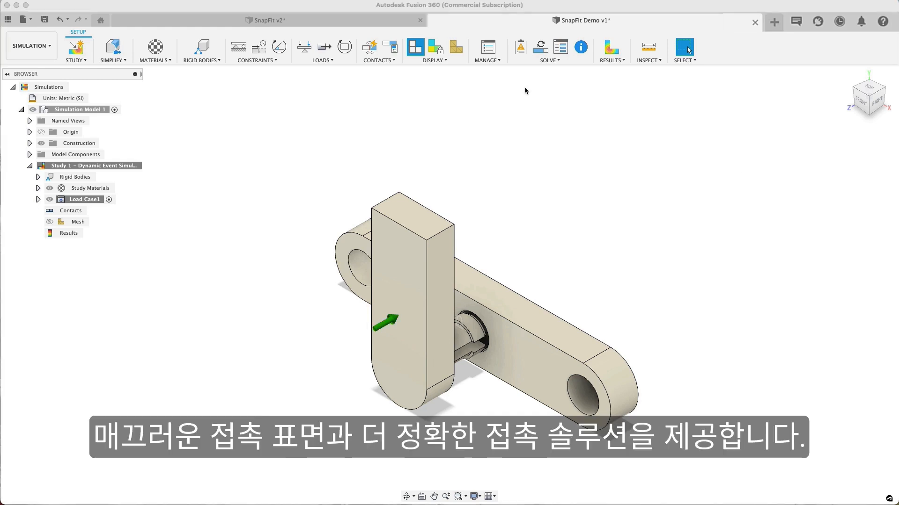
# - Apply a local mesh control with a 1 mm element length to the locking finger faces and the fixed part's centre hole
pyautogui.click(501, 60)
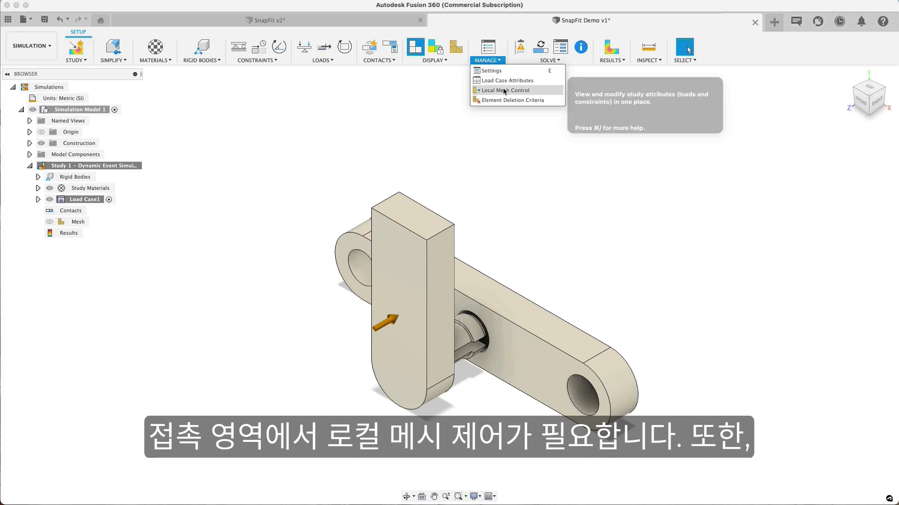
pyautogui.click(504, 88)
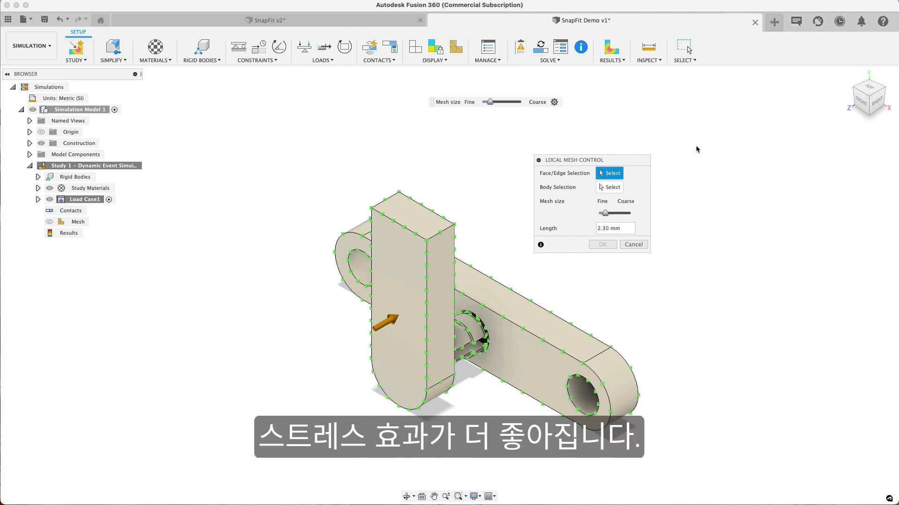
pyautogui.click(877, 104)
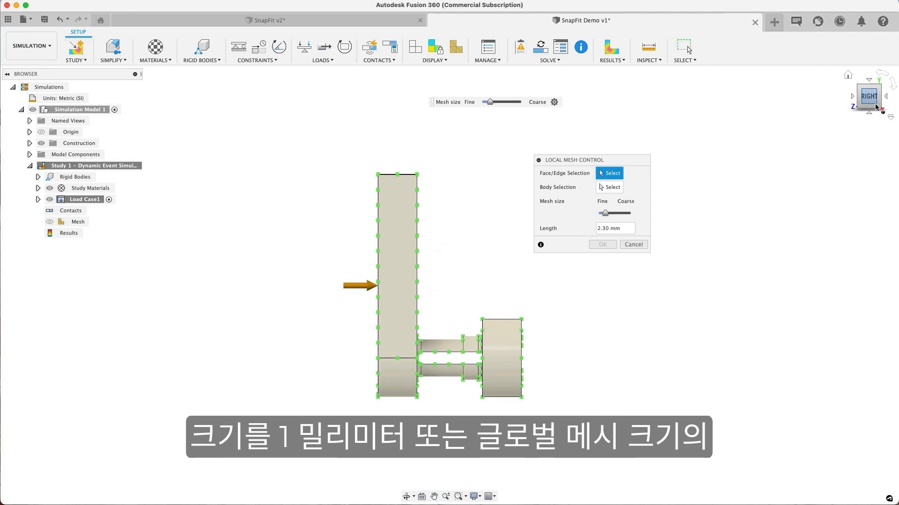
pyautogui.click(868, 114)
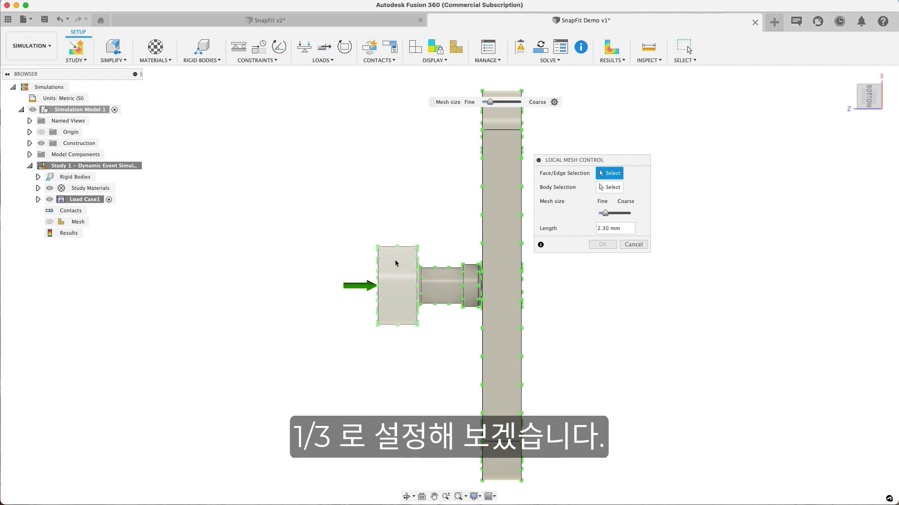
pyautogui.moveTo(394, 261); pyautogui.dragTo(538, 313)
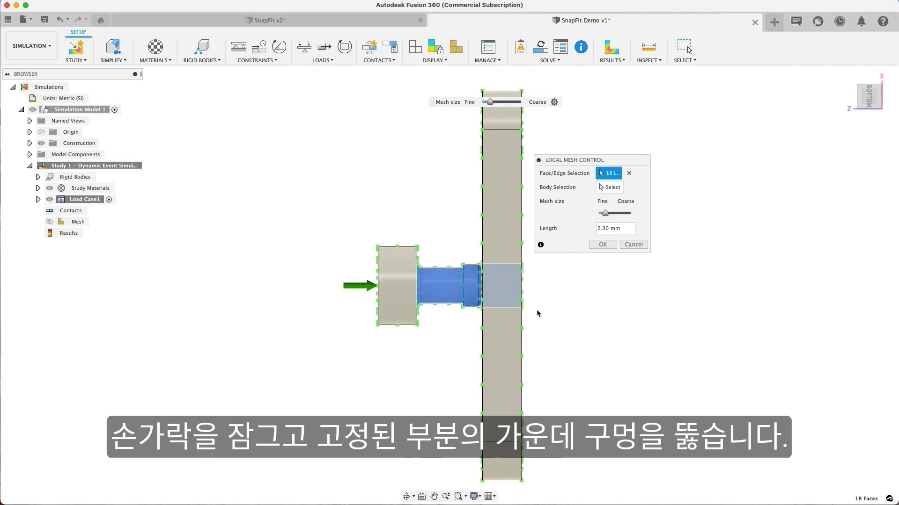
pyautogui.doubleClick(608, 229)
pyautogui.write('1')
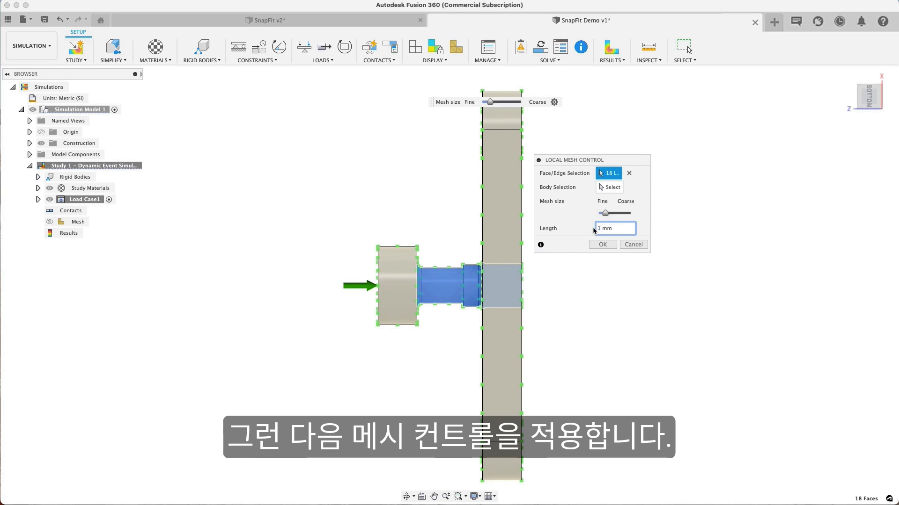
pyautogui.click(608, 245)
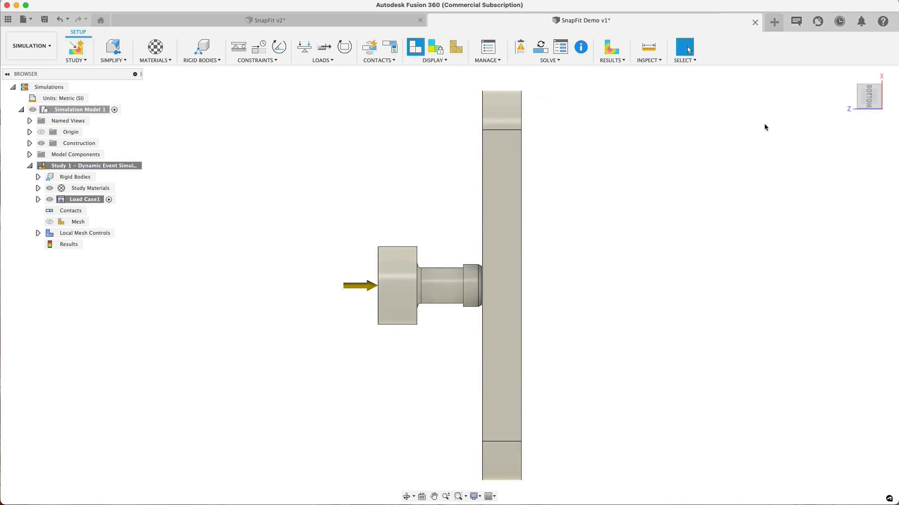
# - Solve the Dynamic Event Simulation study of Simulation Model 1
pyautogui.click(848, 77)
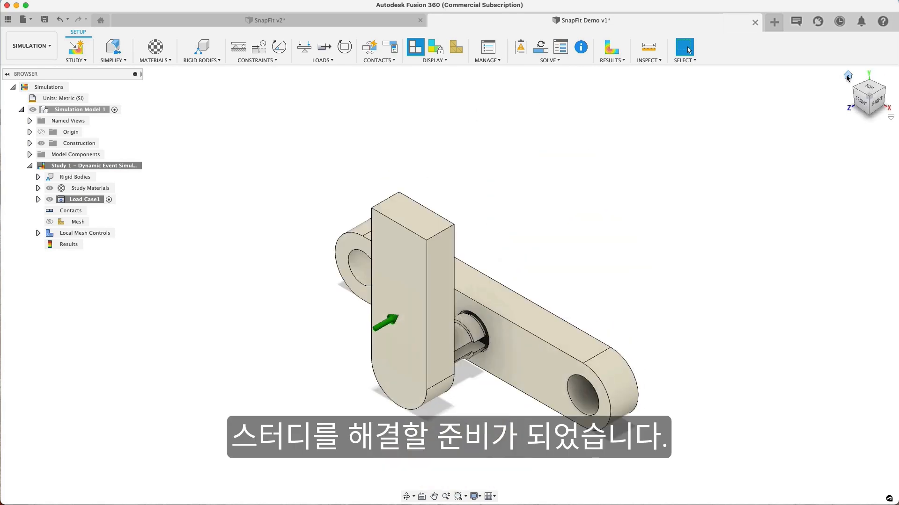
pyautogui.click(543, 49)
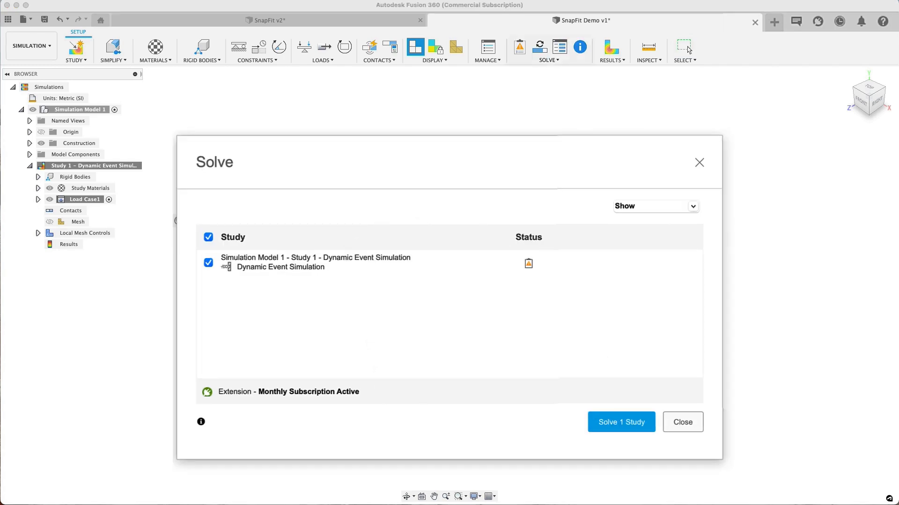
pyautogui.click(611, 424)
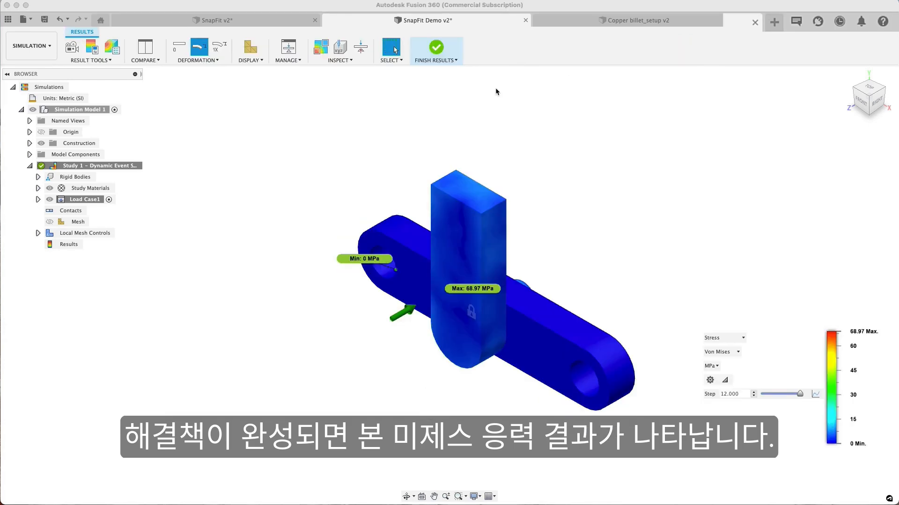
# - Show the mesh on the stress results with the model turned to expose the locking fingers
pyautogui.click(884, 91)
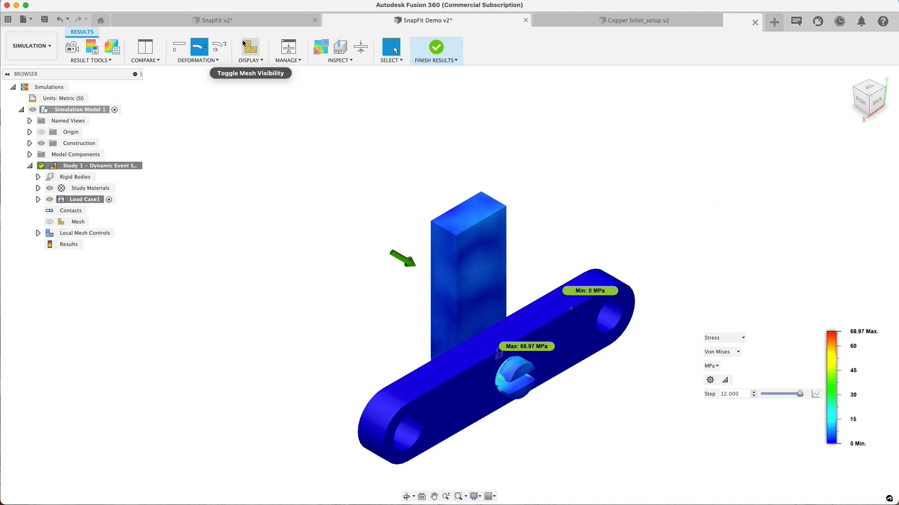
pyautogui.click(255, 61)
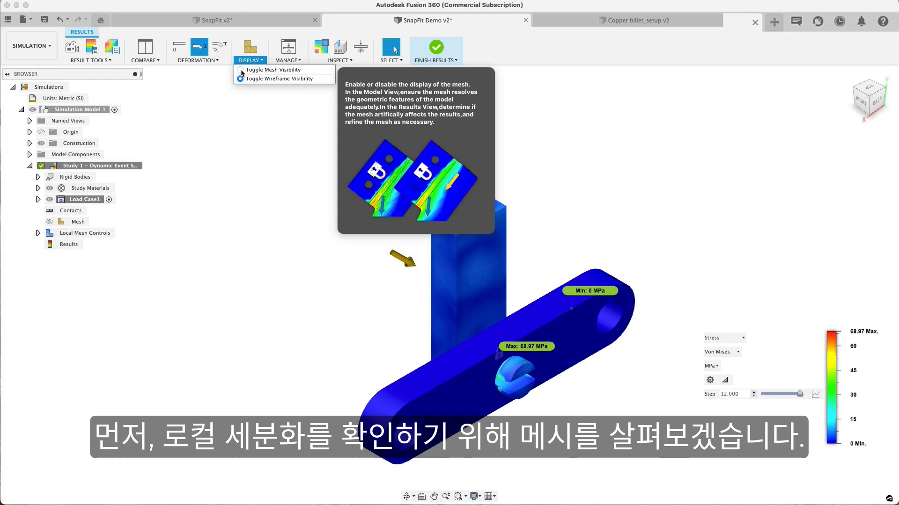
pyautogui.click(240, 69)
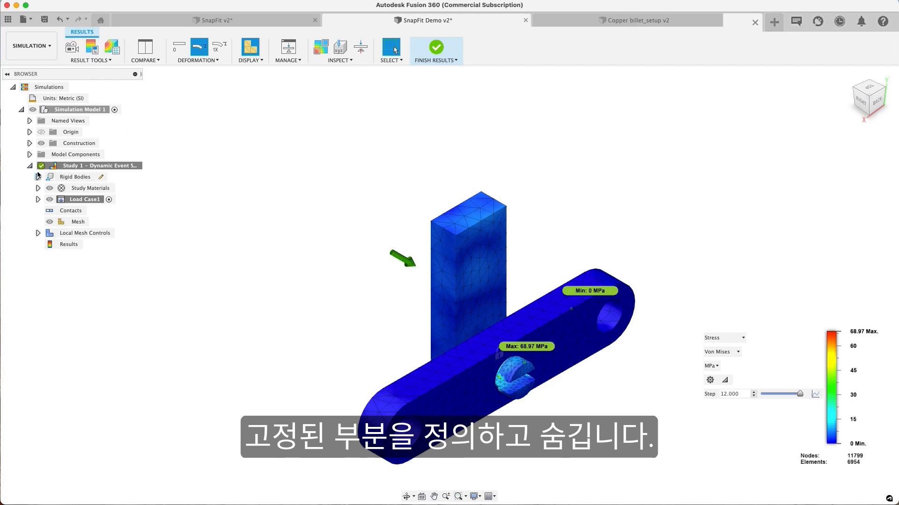
# - Hide the fixed part, Body1, to expose the refined mesh on the locking fingers
pyautogui.click(29, 155)
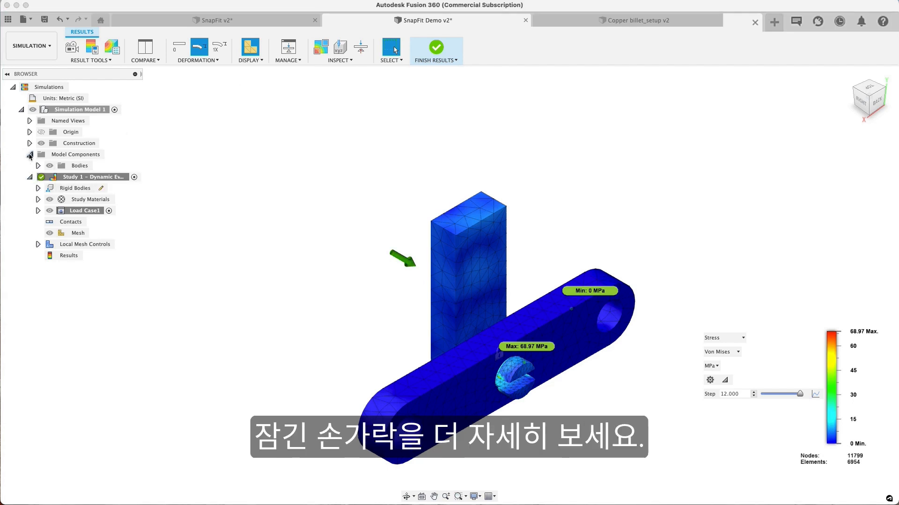
pyautogui.click(39, 166)
pyautogui.click(57, 178)
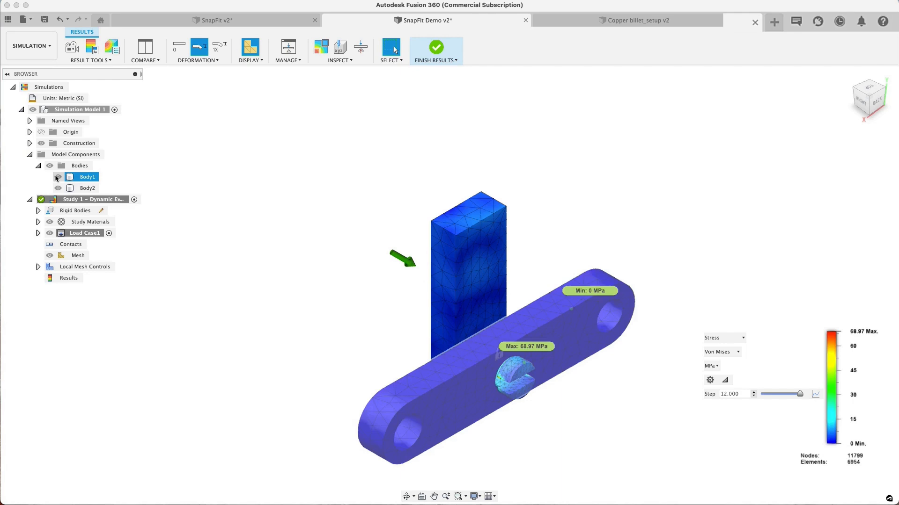
pyautogui.click(57, 178)
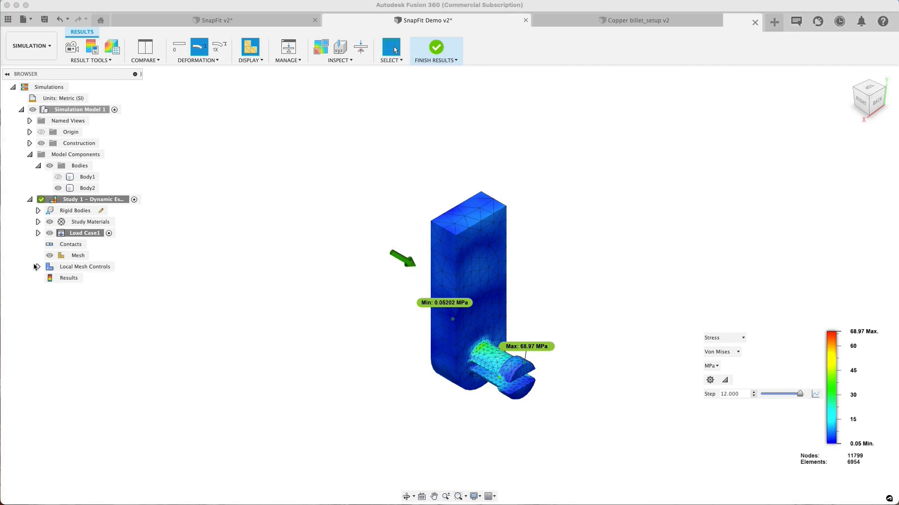
# - Turn off the mesh display and switch the plotted result to Displacement
pyautogui.click(50, 255)
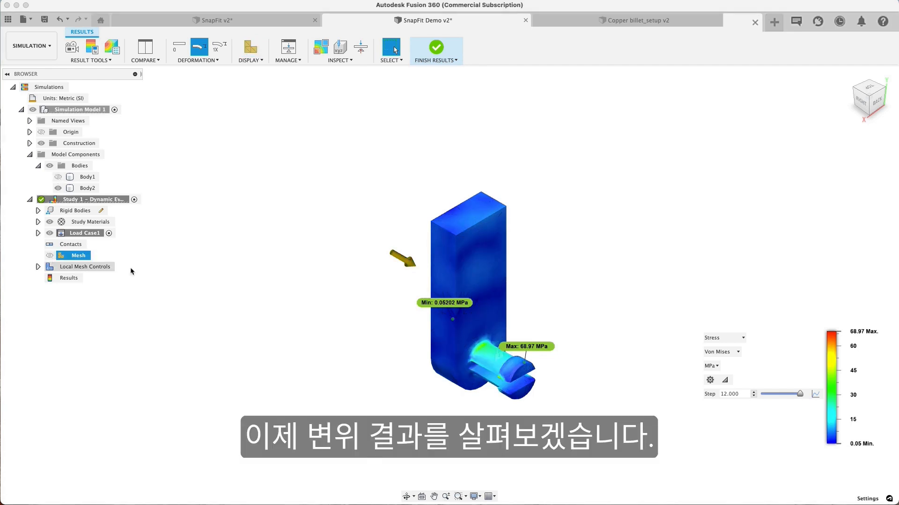
pyautogui.click(741, 339)
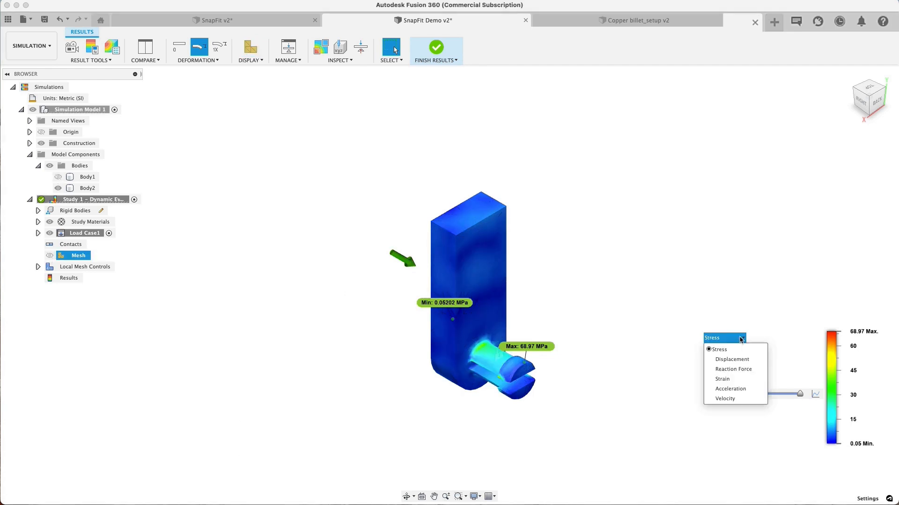
pyautogui.click(732, 359)
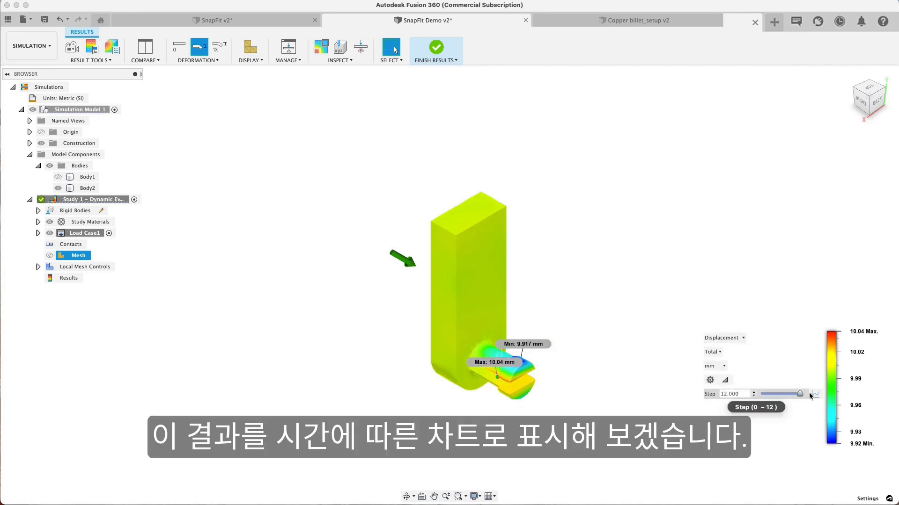
# - Plot the maximum total displacement over time, examine the curve's shape, and close the transient results plot
pyautogui.click(815, 394)
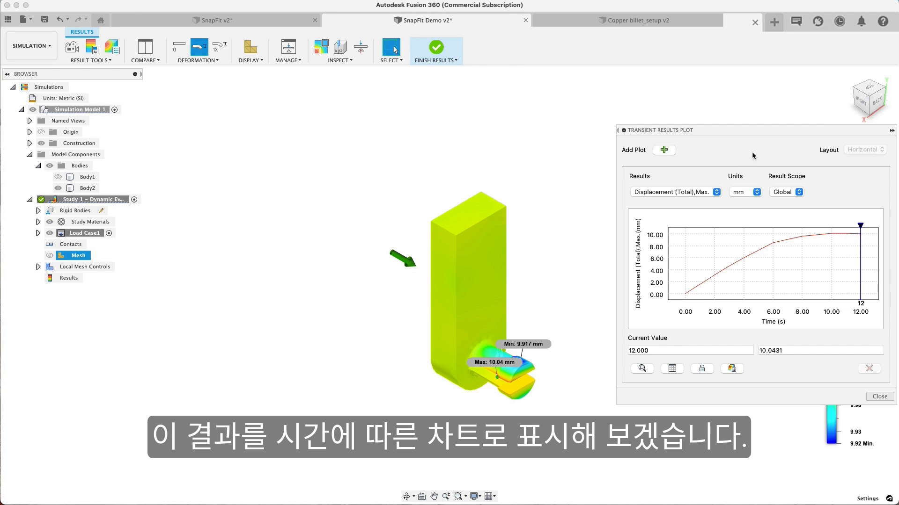
pyautogui.moveTo(768, 130); pyautogui.dragTo(619, 123)
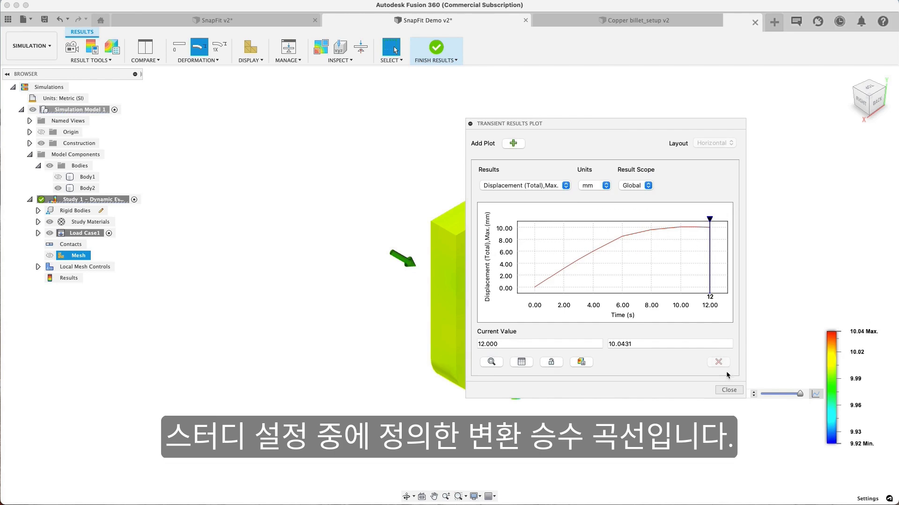
pyautogui.click(729, 389)
# - Create a slice plane parallel to the moving body's side face with a Z distance of -6.53 mm
pyautogui.click(348, 63)
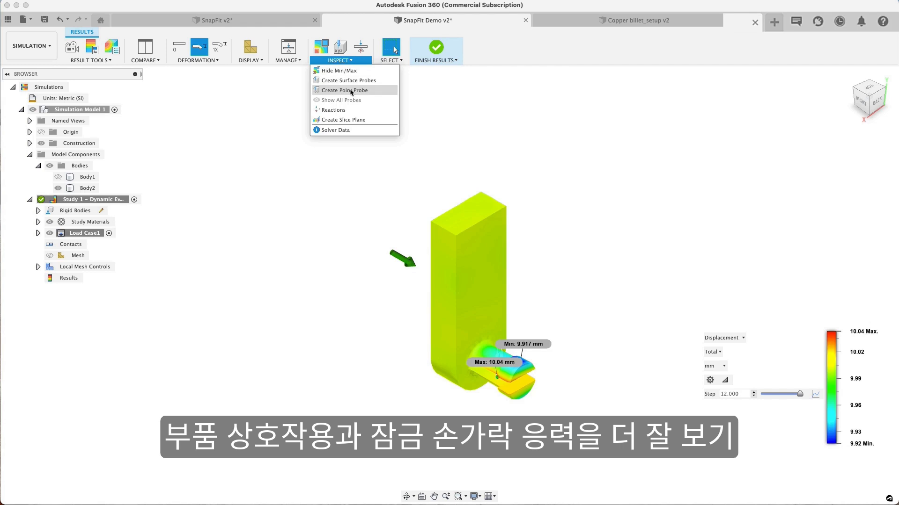
pyautogui.click(354, 120)
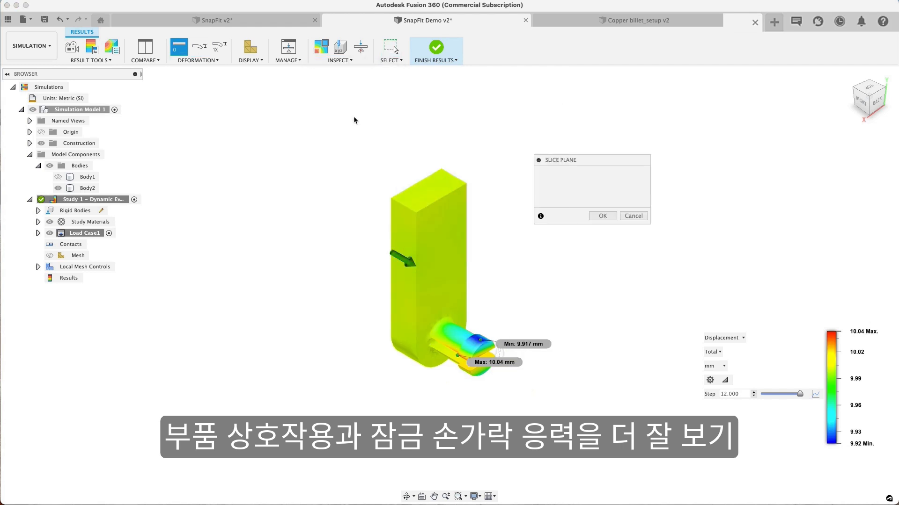
pyautogui.click(408, 228)
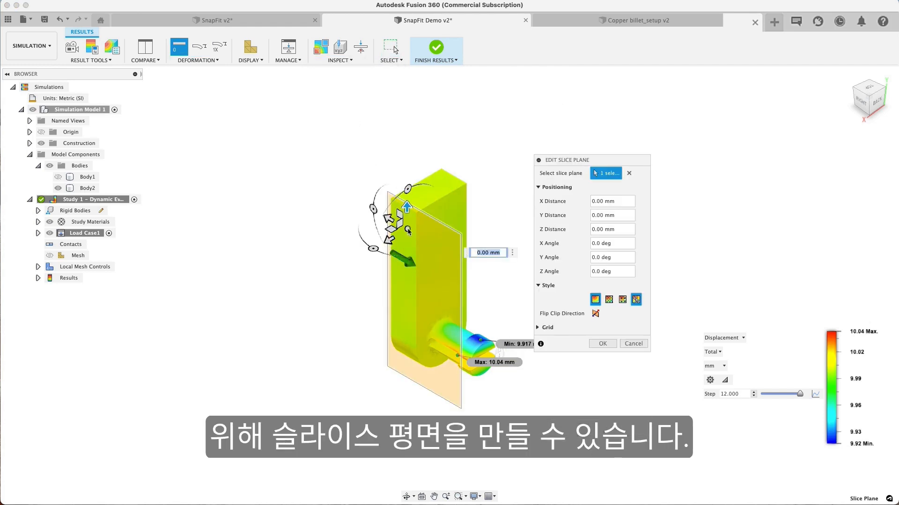
pyautogui.moveTo(390, 240); pyautogui.dragTo(409, 227)
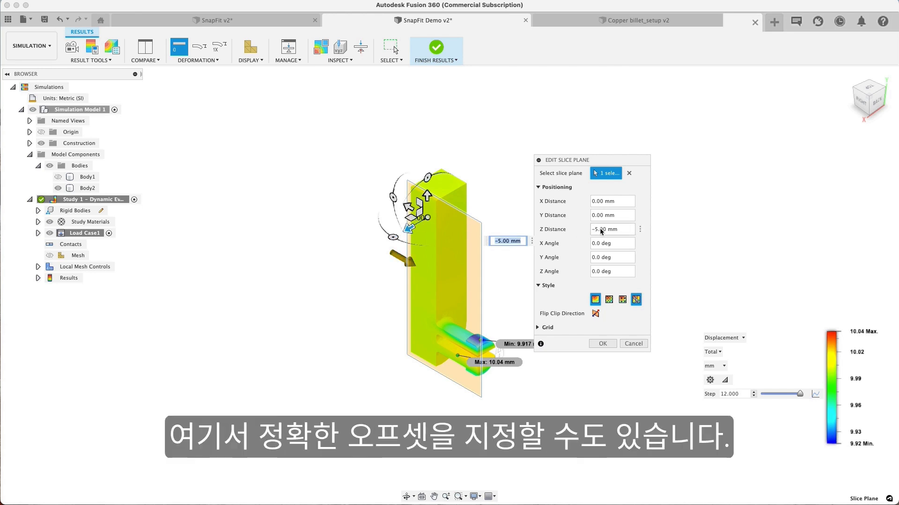
pyautogui.click(596, 230)
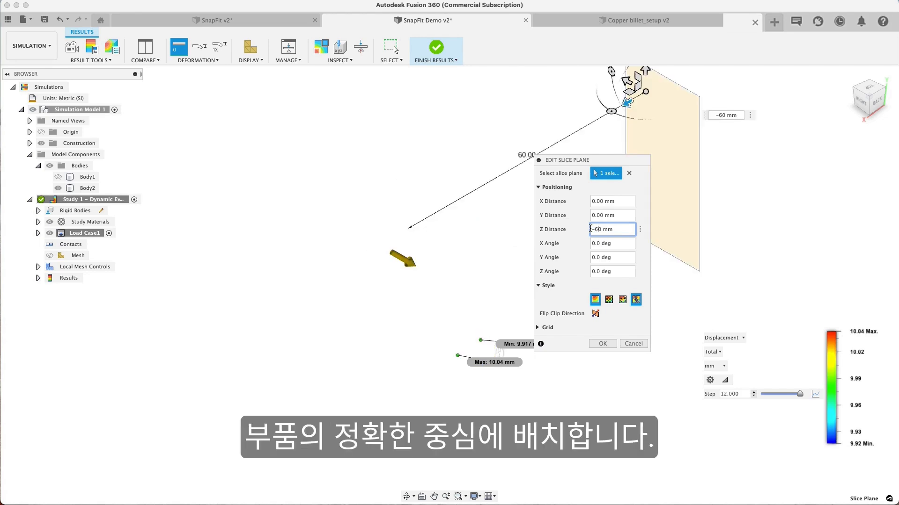
pyautogui.write('53')
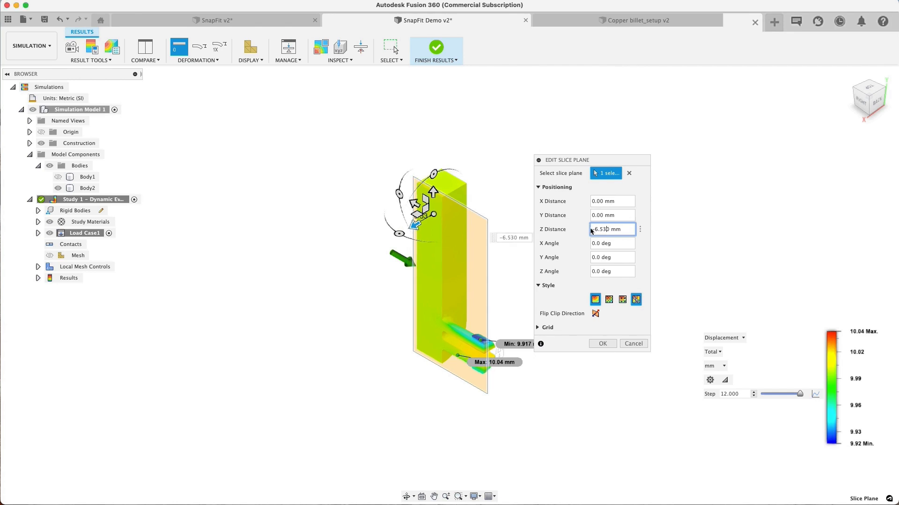
pyautogui.press('Return')
# - Hide the slice plane's outline while keeping the cut active, and hide the minimum and maximum result labels
pyautogui.click(39, 278)
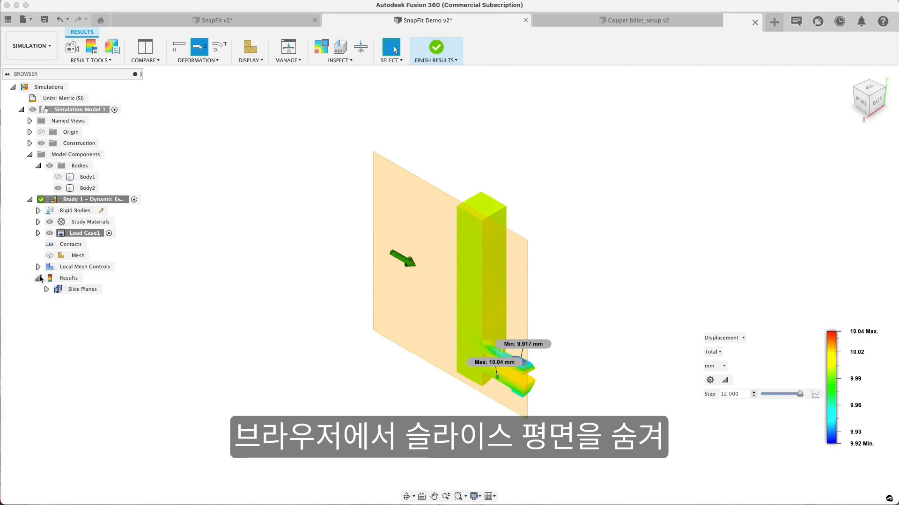
pyautogui.click(47, 290)
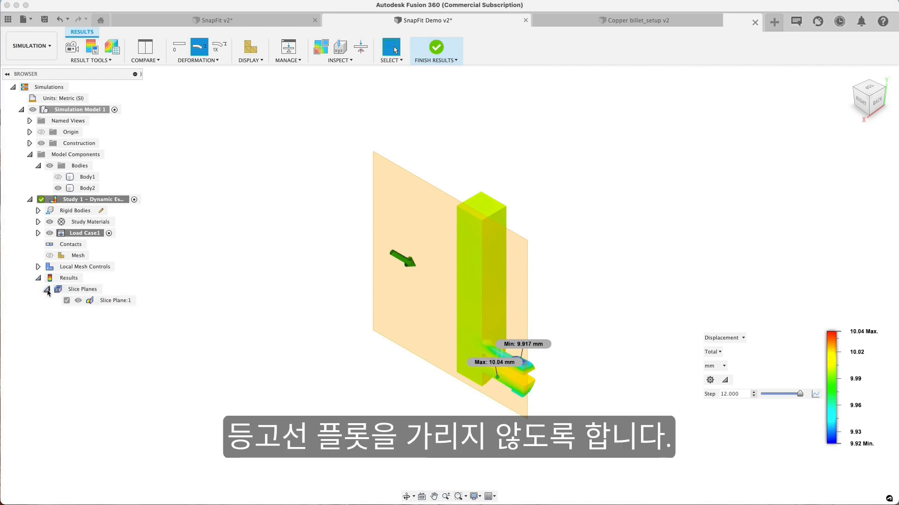
pyautogui.click(79, 301)
pyautogui.click(314, 51)
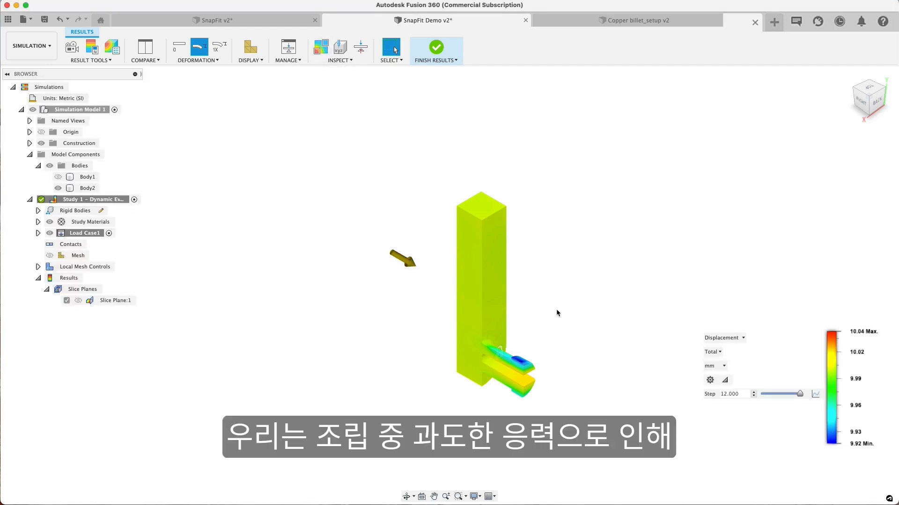
# - Switch the plotted result to Normal ZZ stress, focusing on the locking fingers, and scrub back through the event's final steps
pyautogui.scroll(3, 556, 312)
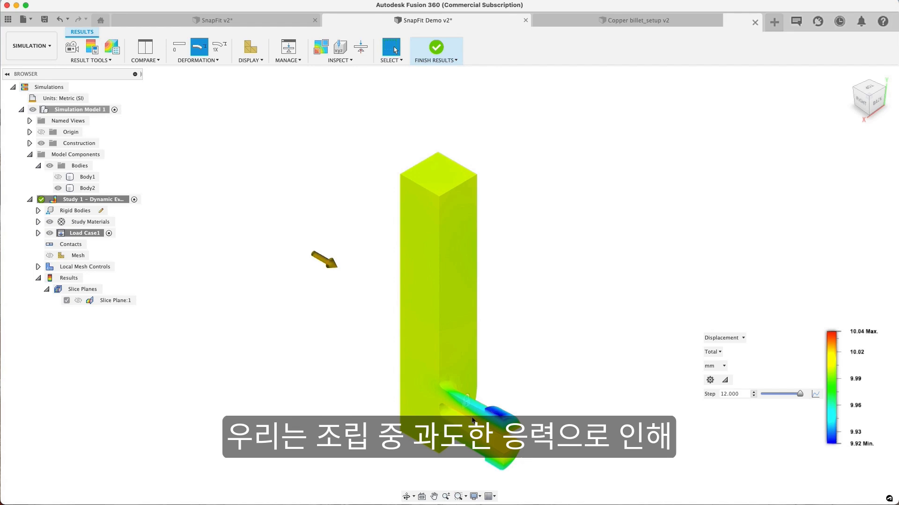
pyautogui.scroll(3, 556, 313)
pyautogui.moveTo(449, 441); pyautogui.dragTo(433, 386, button='middle')
pyautogui.scroll(2, 443, 437)
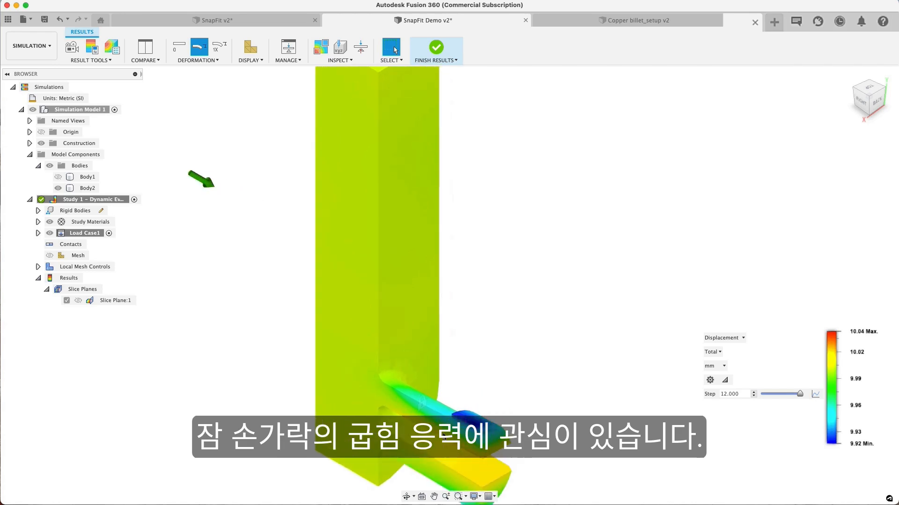
pyautogui.moveTo(443, 436); pyautogui.dragTo(420, 380, button='middle')
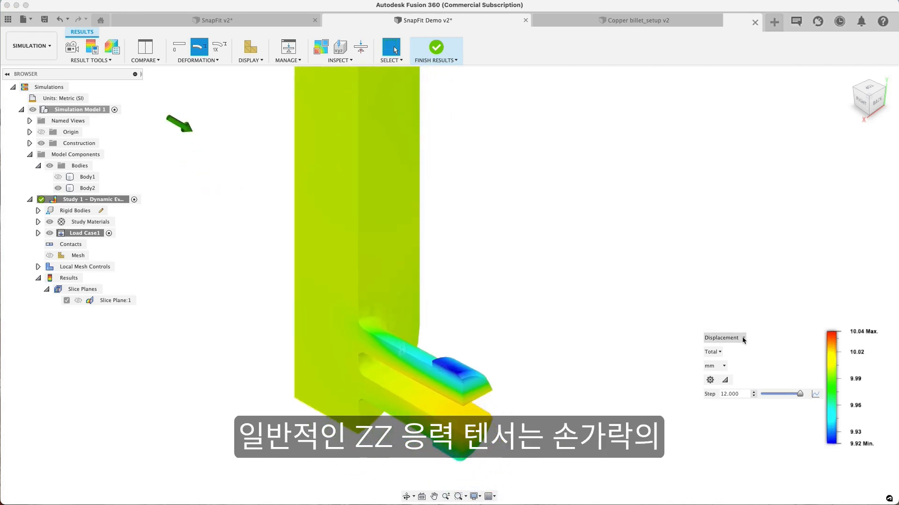
pyautogui.click(744, 338)
pyautogui.click(740, 350)
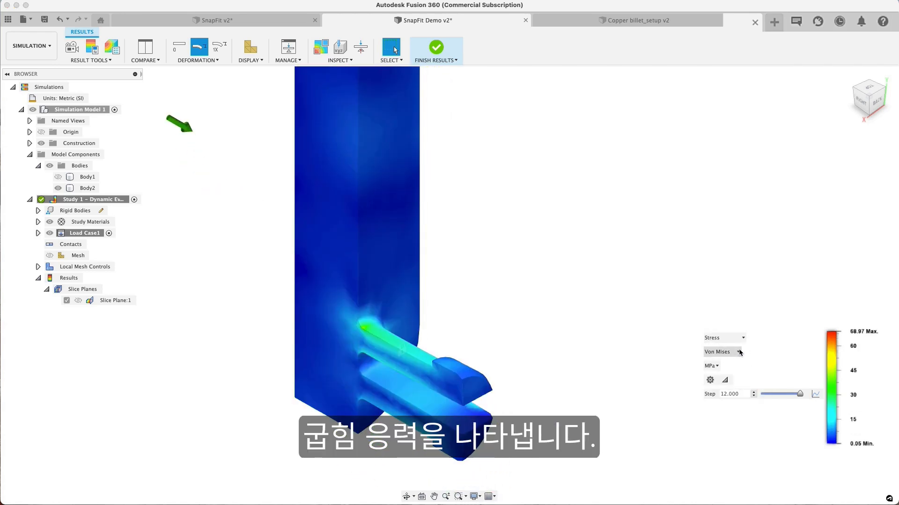
pyautogui.click(739, 352)
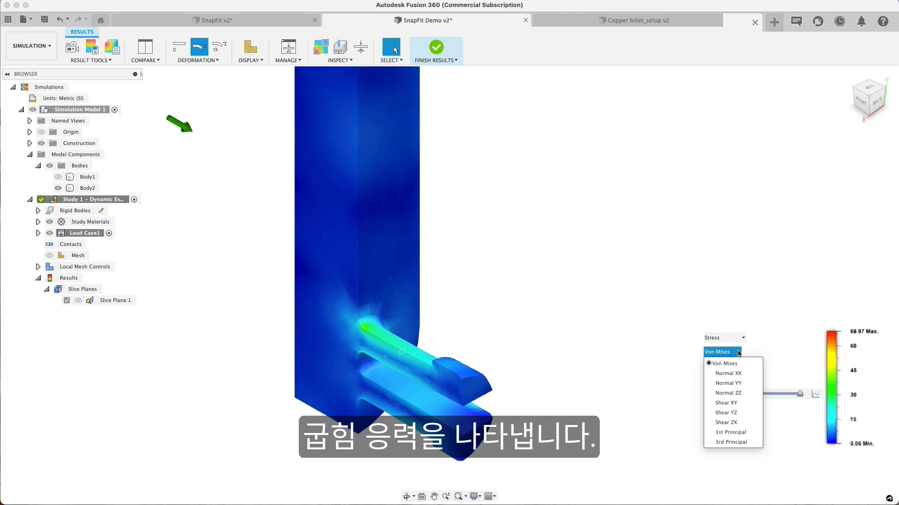
pyautogui.click(741, 394)
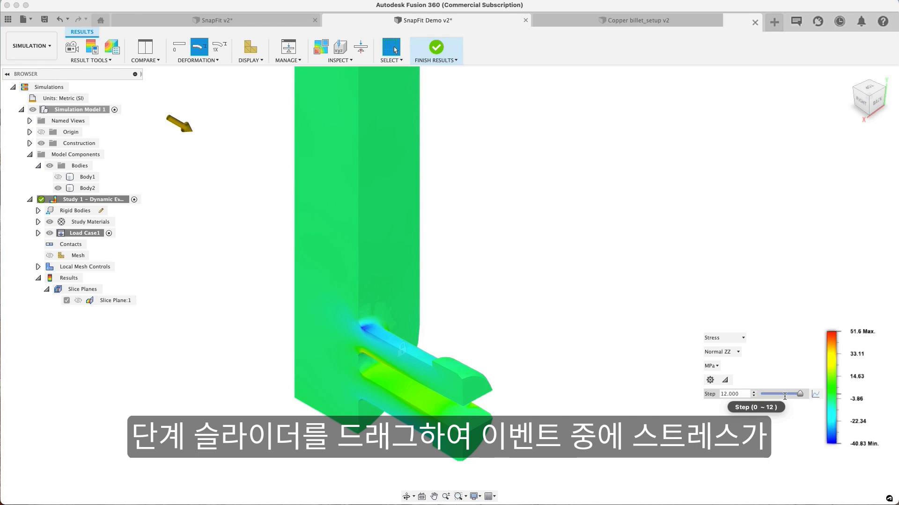
pyautogui.moveTo(800, 394)
pyautogui.mouseDown()
pyautogui.moveTo(771, 394)
pyautogui.moveTo(798, 394)
pyautogui.mouseUp()
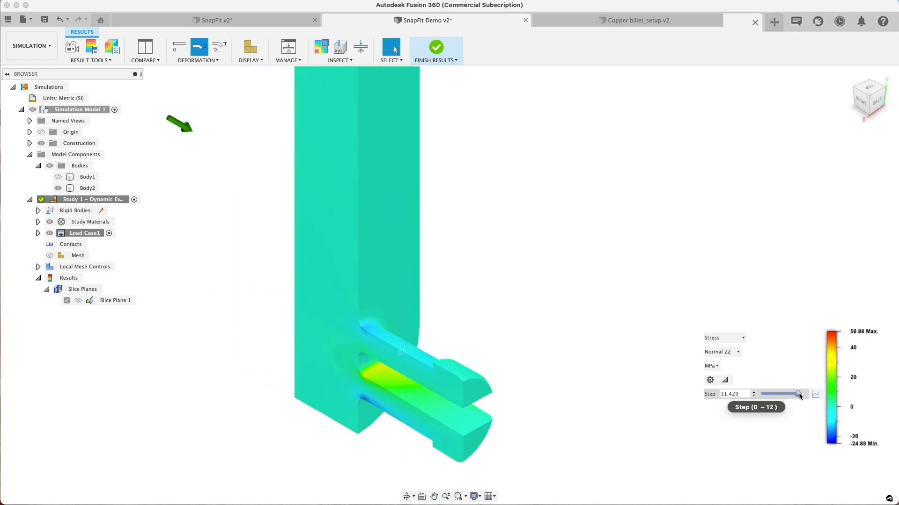
# - Animate the stress results with 26 steps at normal speed and start playback
pyautogui.click(72, 47)
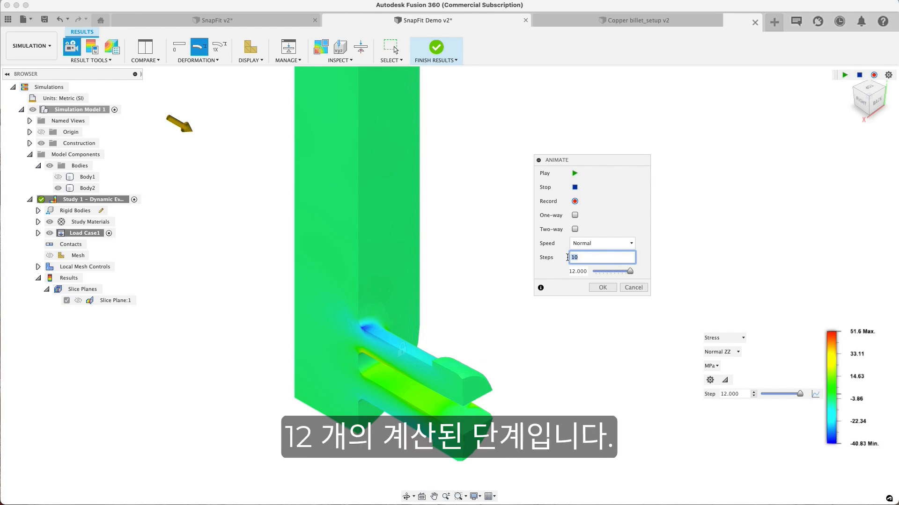
pyautogui.write('26')
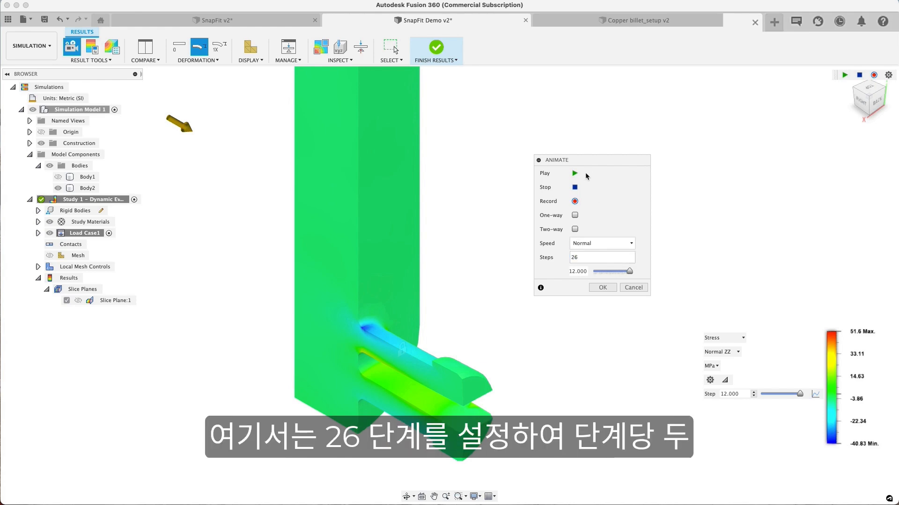
pyautogui.click(577, 174)
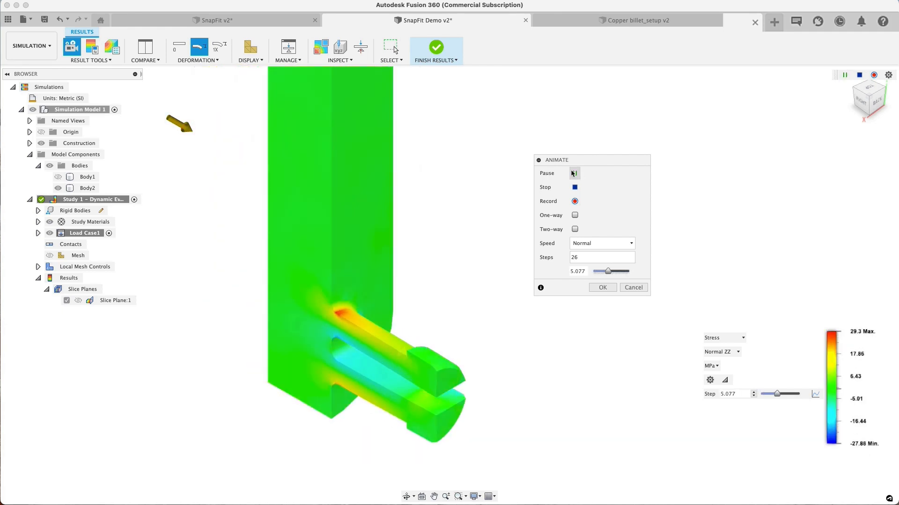
# - Show Body1 during the animation, play it one-way with both snap-fit parts, and close the animation settings
pyautogui.click(58, 177)
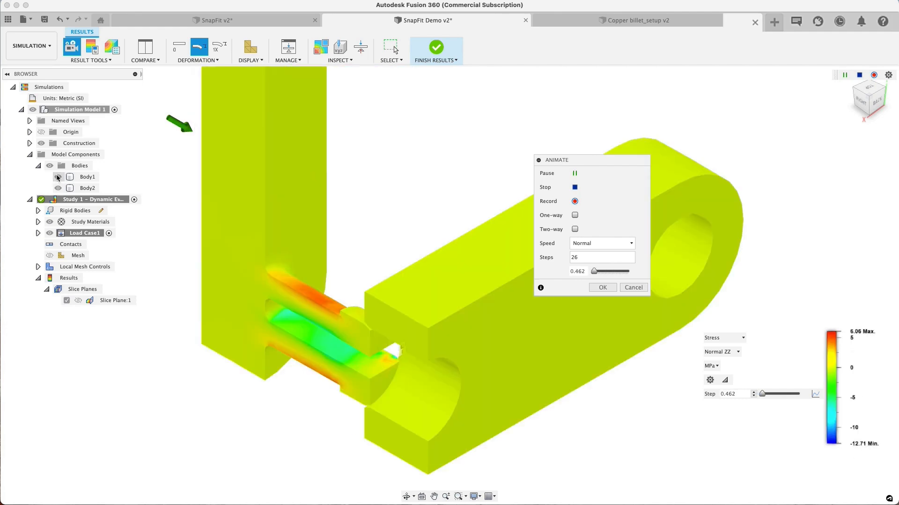
pyautogui.click(575, 215)
pyautogui.click(574, 174)
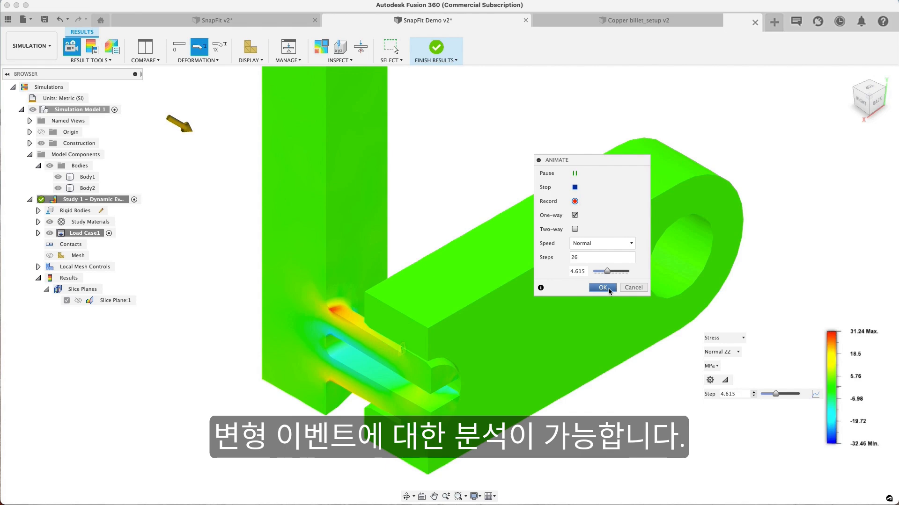
pyautogui.click(609, 289)
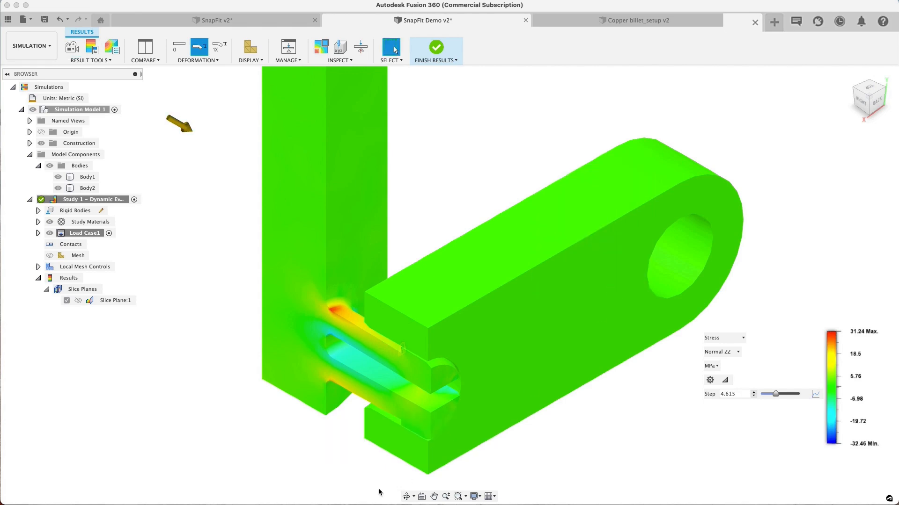
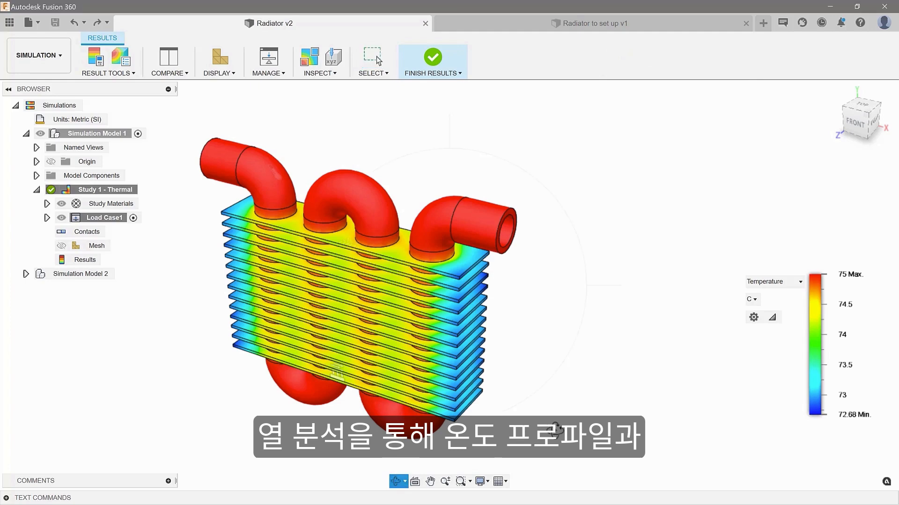
# - In the Radiator v2 thermal results, create a slice plane from the top fin's front edge face with a Z distance of -50 mm
pyautogui.moveTo(555, 429); pyautogui.dragTo(511, 403)
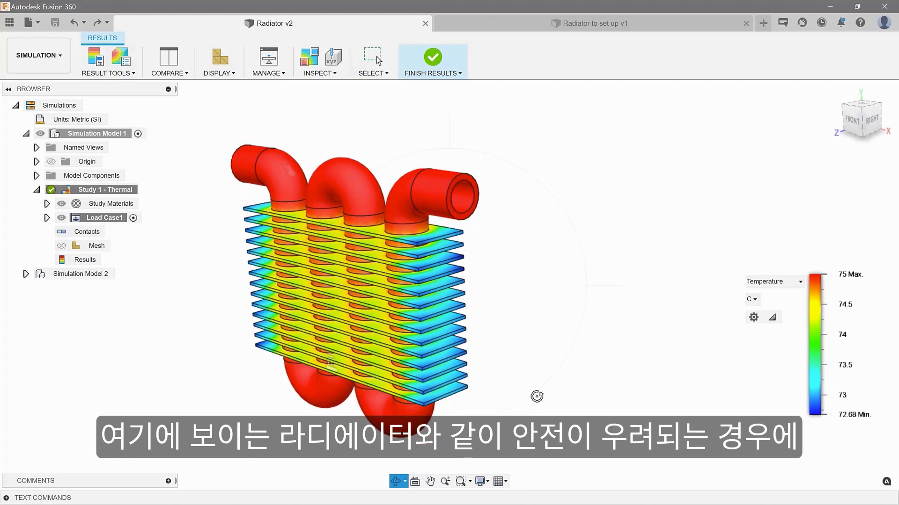
pyautogui.moveTo(512, 402); pyautogui.dragTo(508, 403)
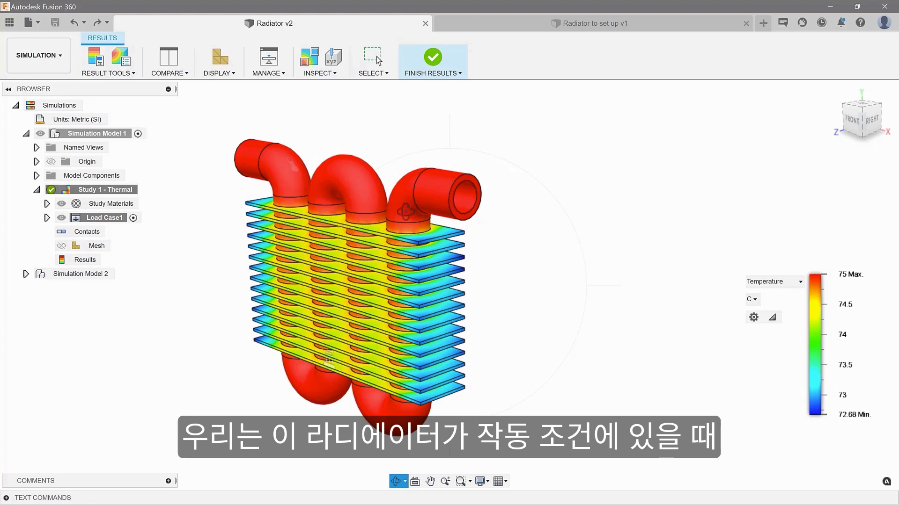
pyautogui.click(334, 78)
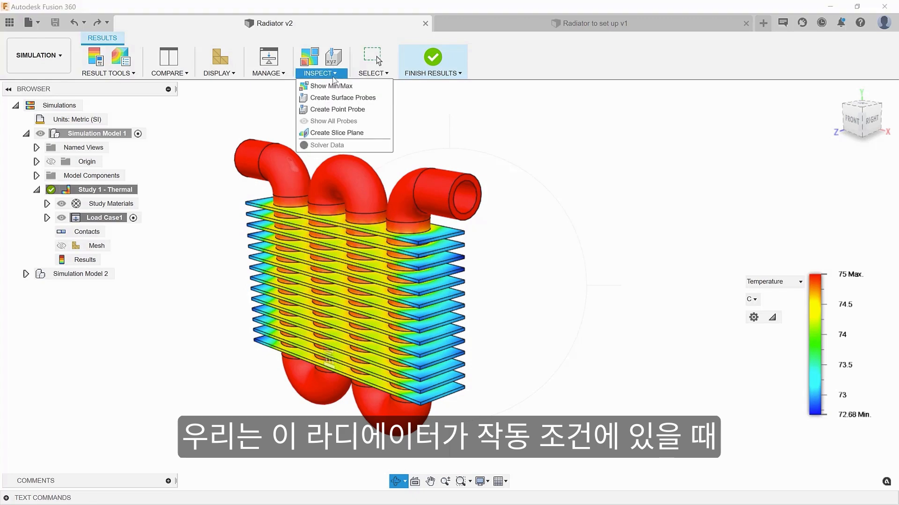
pyautogui.click(365, 133)
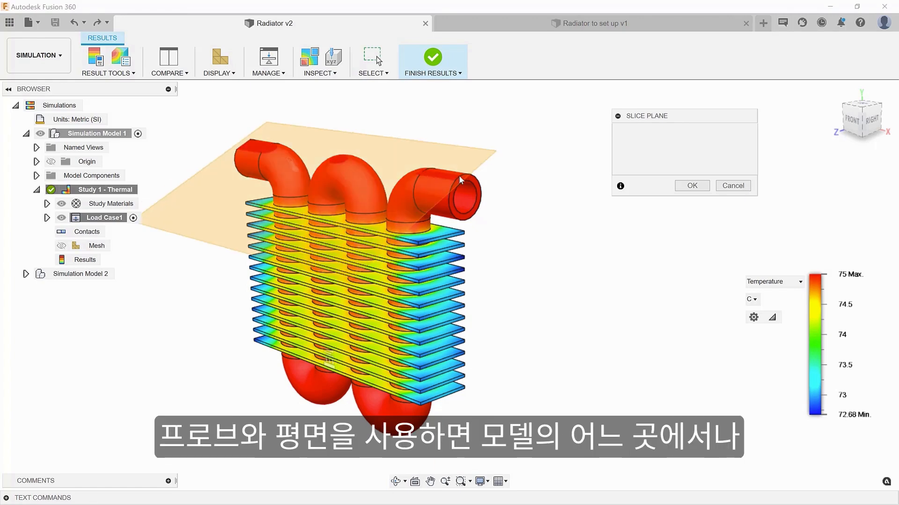
pyautogui.click(442, 231)
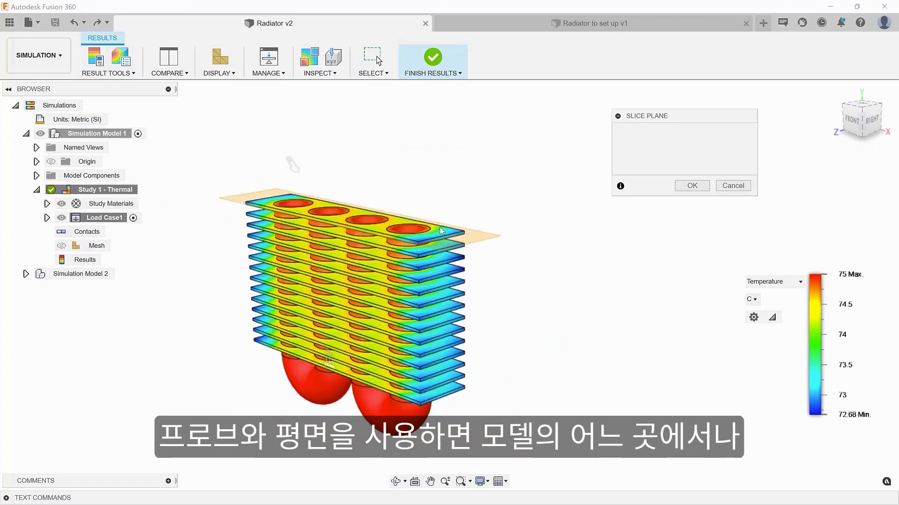
pyautogui.click(411, 243)
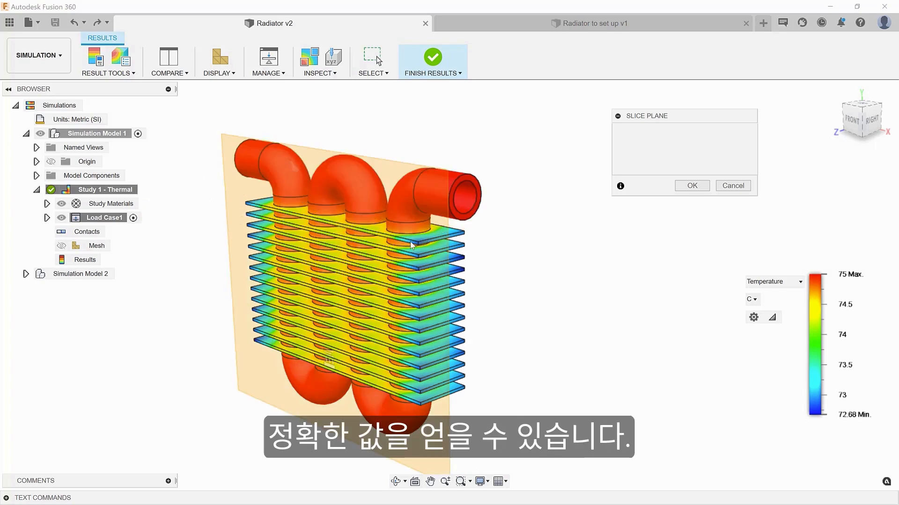
pyautogui.click(411, 244)
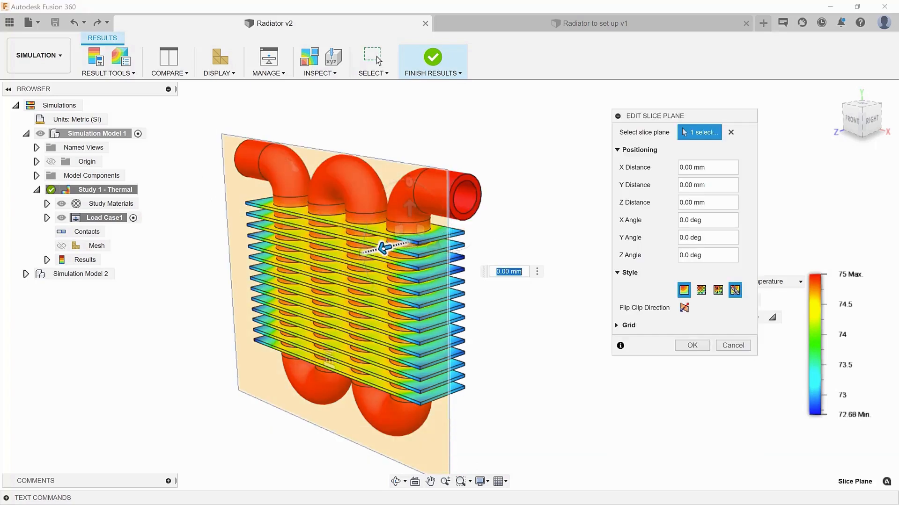
pyautogui.press('BackSpace')
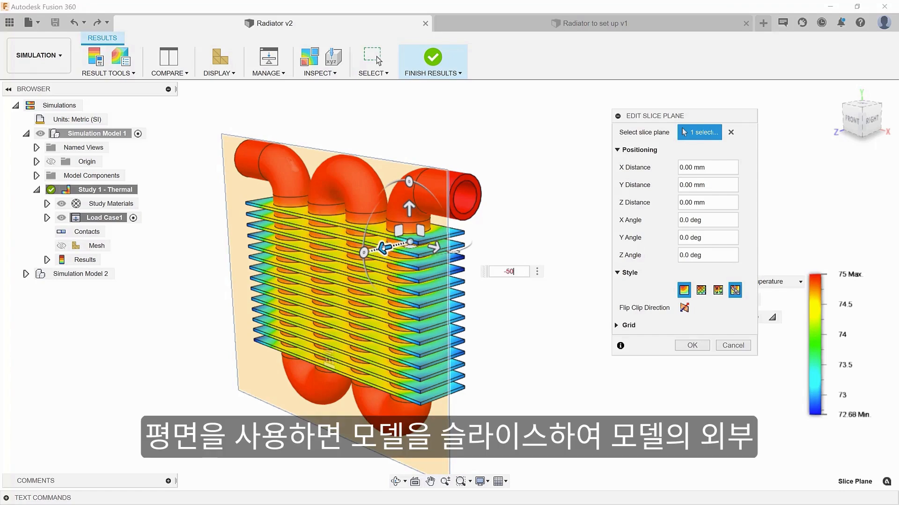
pyautogui.write('-50')
pyautogui.press('Return')
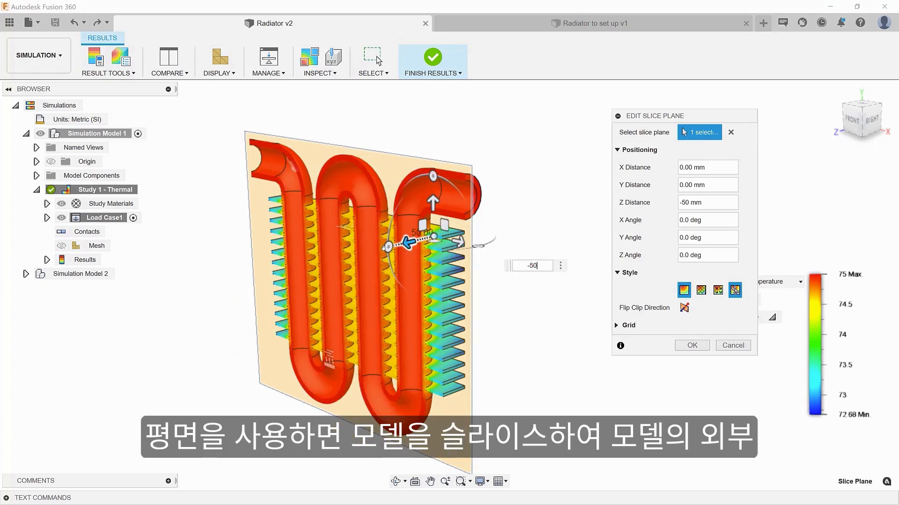
pyautogui.press('Return')
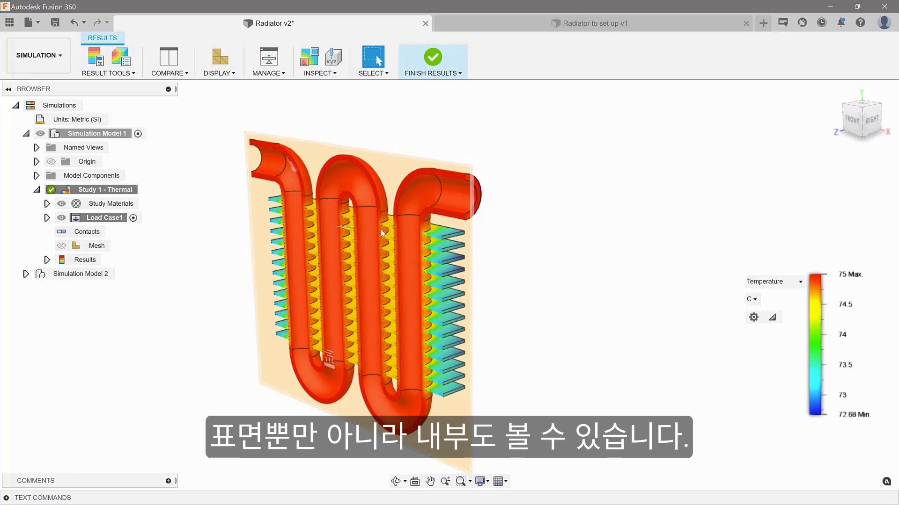
# - Place surface probes at several points on the radiator's sliced section to read the internal temperatures
pyautogui.click(341, 76)
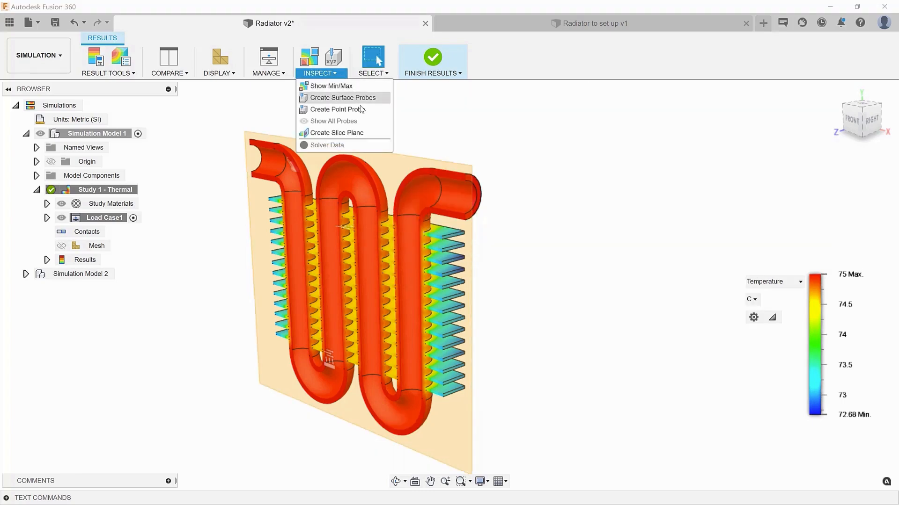
pyautogui.click(344, 98)
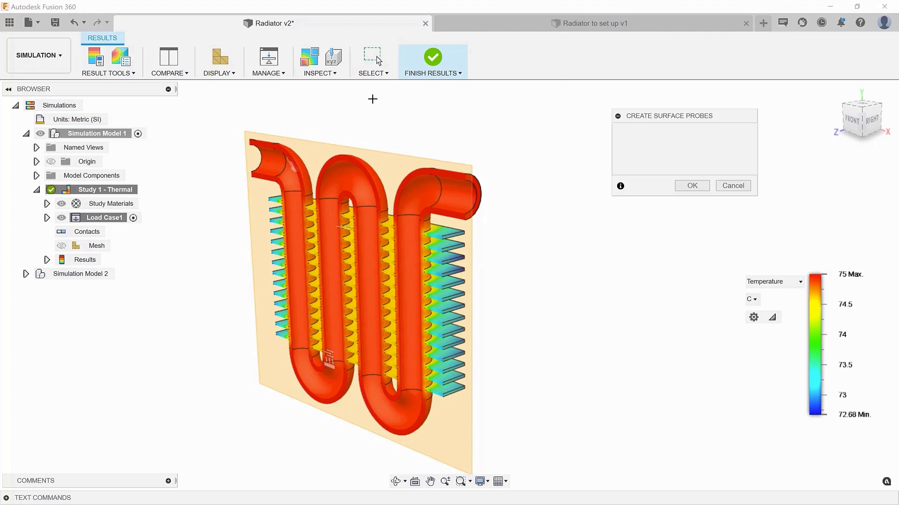
pyautogui.click(391, 220)
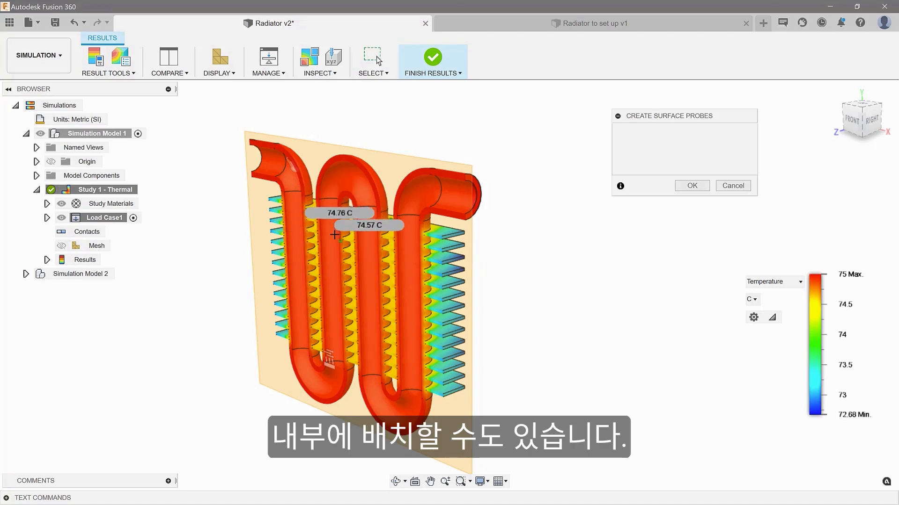
pyautogui.click(307, 250)
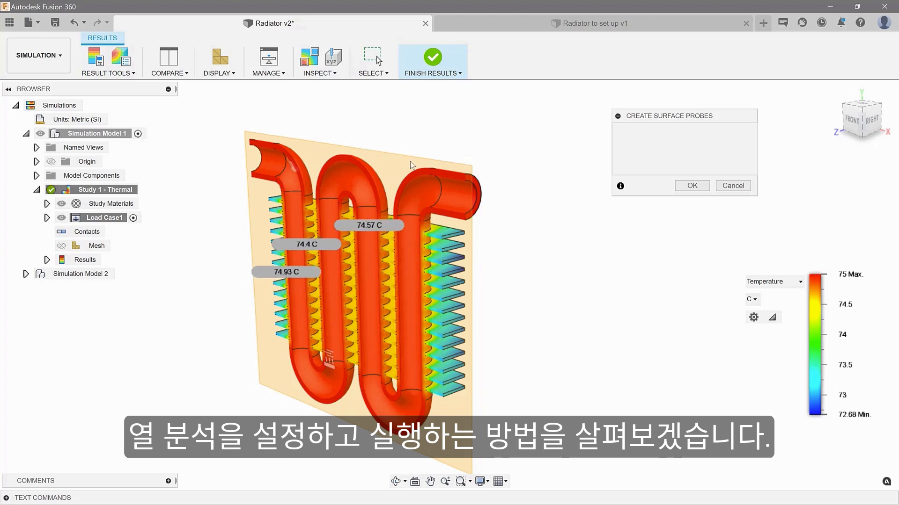
# - Bring the Radiator to set up model into the Simulation workspace and choose Thermal as the new study's type
pyautogui.click(536, 28)
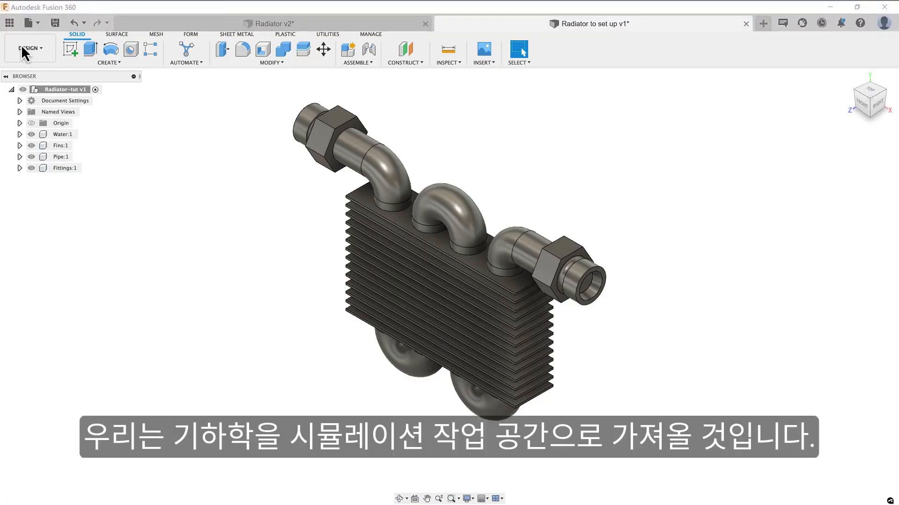
pyautogui.click(22, 45)
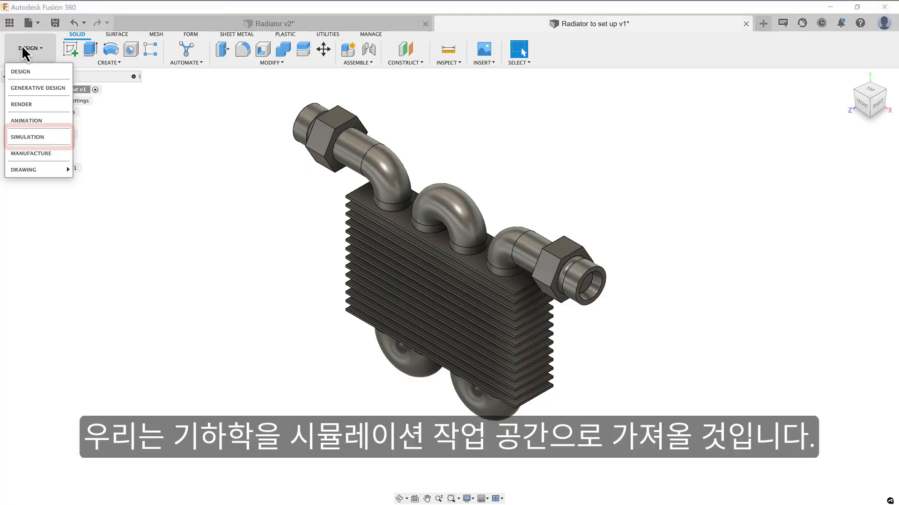
pyautogui.click(23, 136)
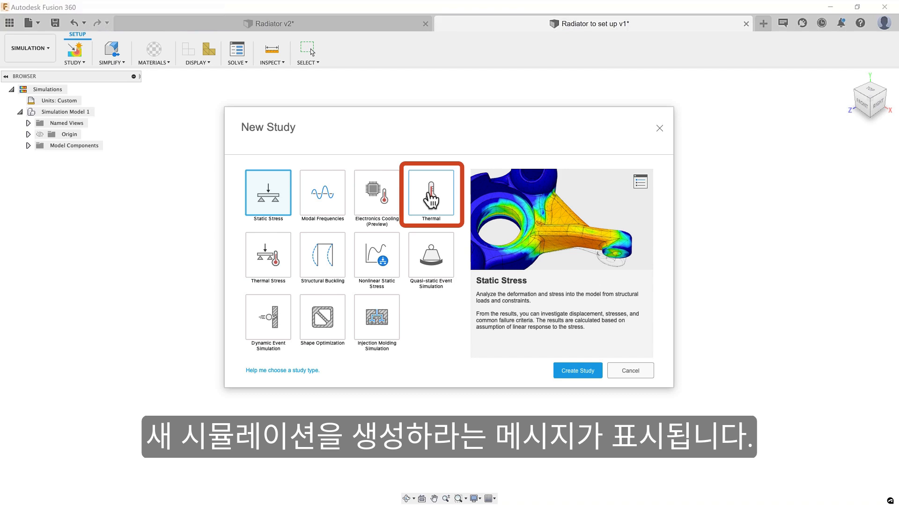
pyautogui.click(430, 200)
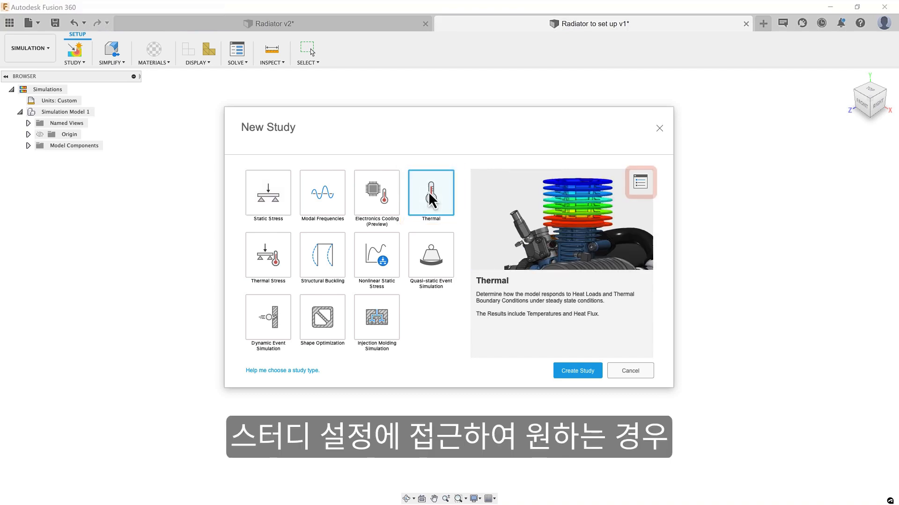
# - In the thermal study's mesh settings, use an absolute average element size of 10 mm
pyautogui.click(641, 186)
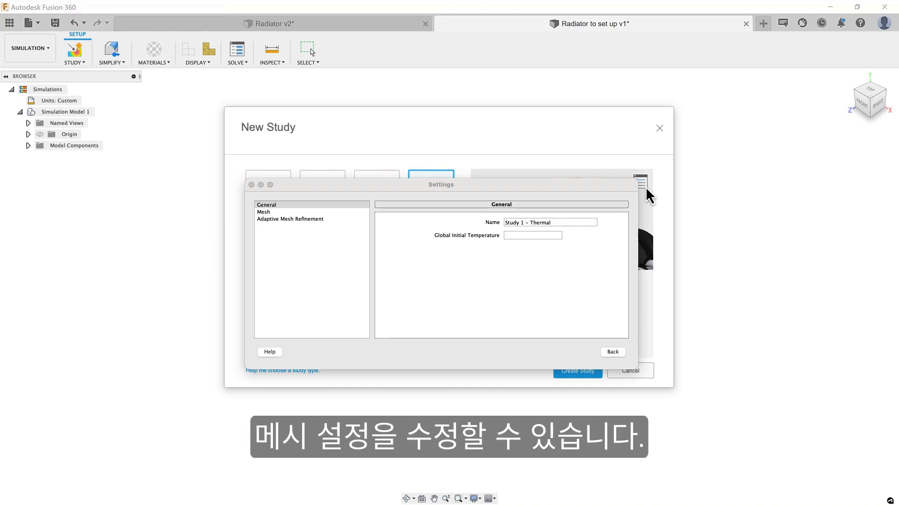
pyautogui.click(306, 212)
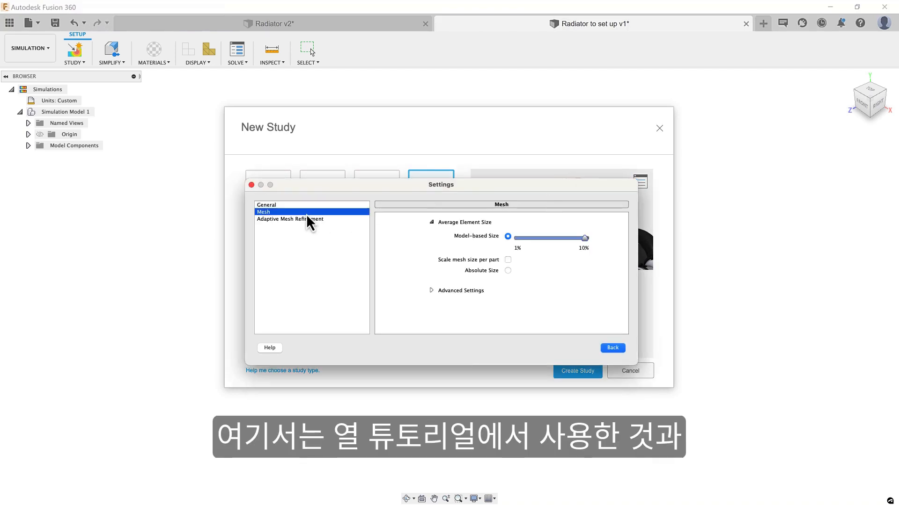
pyautogui.click(507, 270)
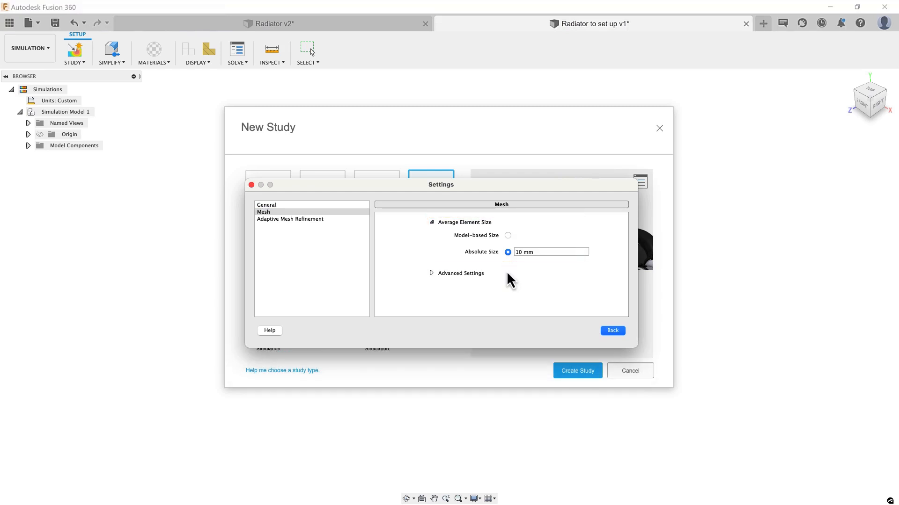
# - Set the adaptive mesh refinement control to Medium and review the baseline accuracy result options, keeping Heat Flux
pyautogui.click(320, 219)
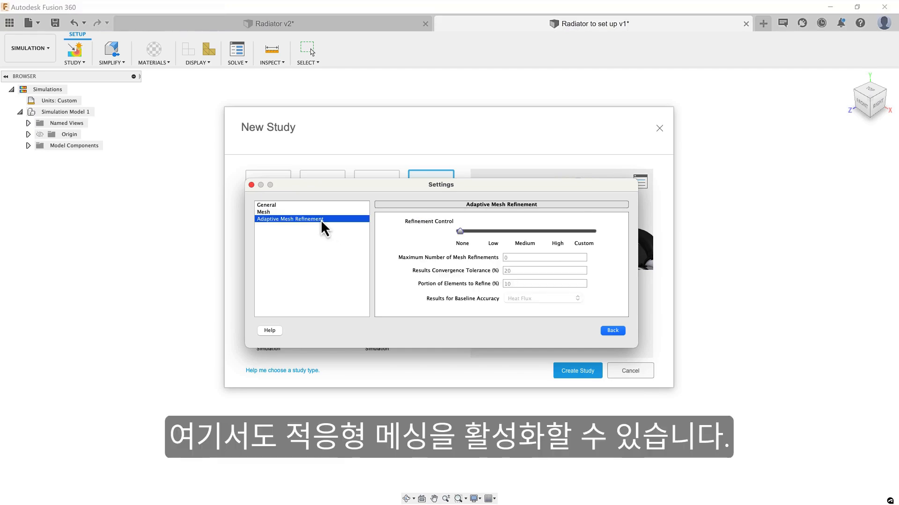
pyautogui.moveTo(460, 231); pyautogui.dragTo(521, 234)
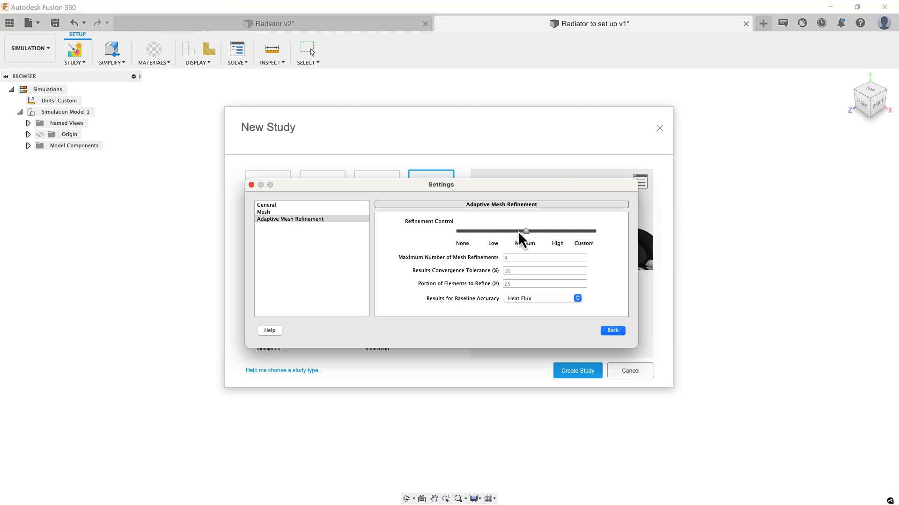
pyautogui.click(577, 298)
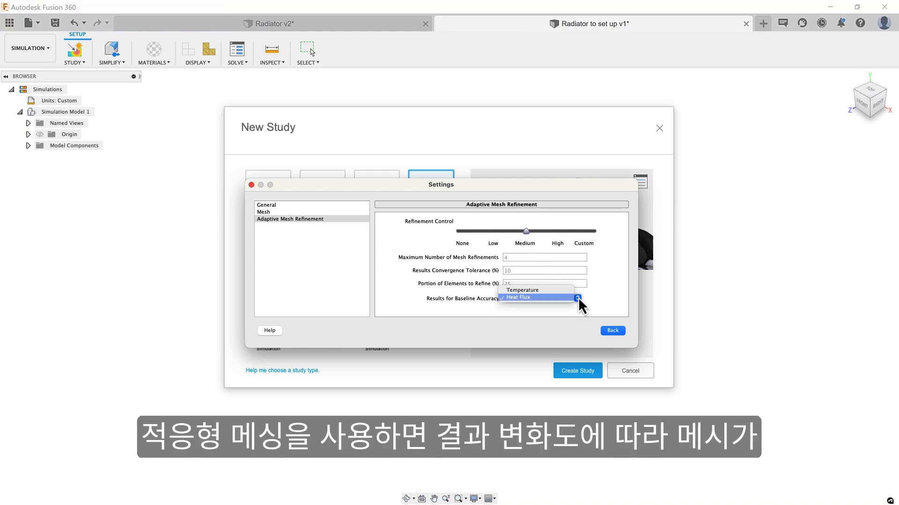
pyautogui.press('Up')
pyautogui.press('Down')
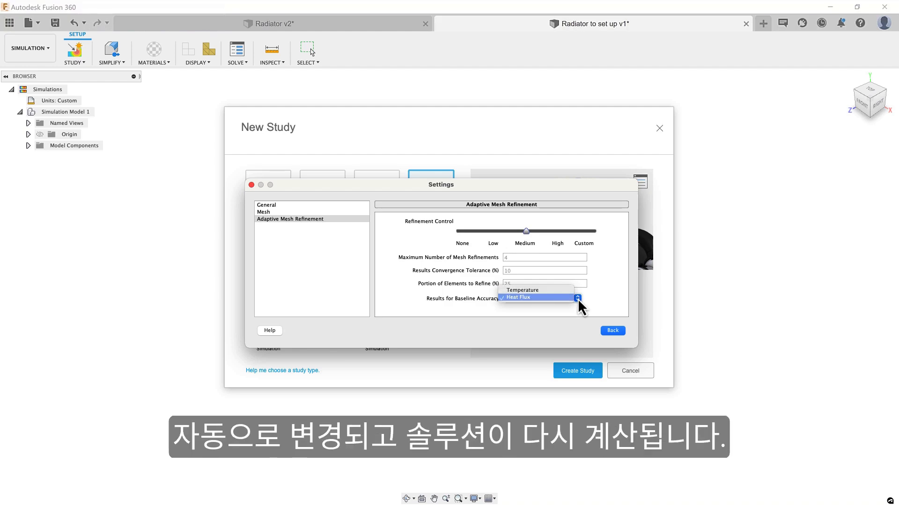
# - Set the adaptive mesh refinement control to None with Heat Flux as the baseline accuracy result, and create the Thermal study
pyautogui.press('Return')
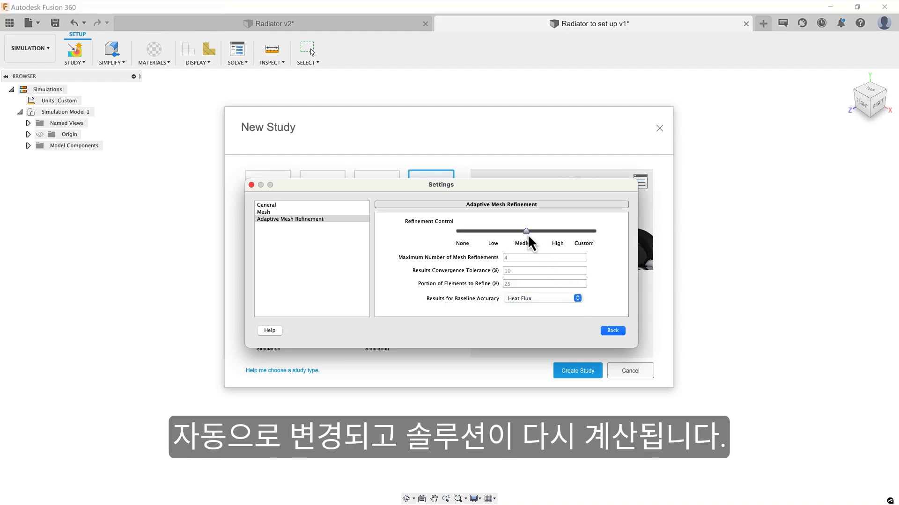
pyautogui.moveTo(527, 236); pyautogui.dragTo(460, 238)
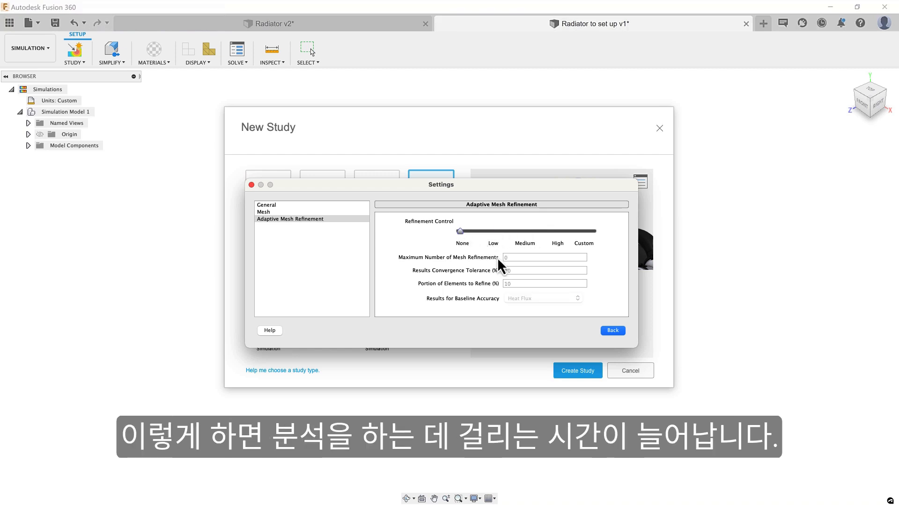
pyautogui.click(613, 331)
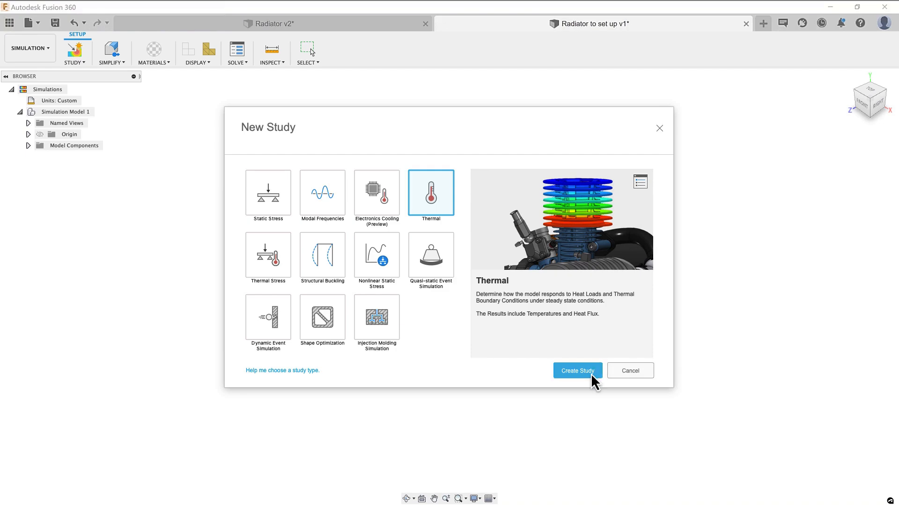
pyautogui.click(577, 371)
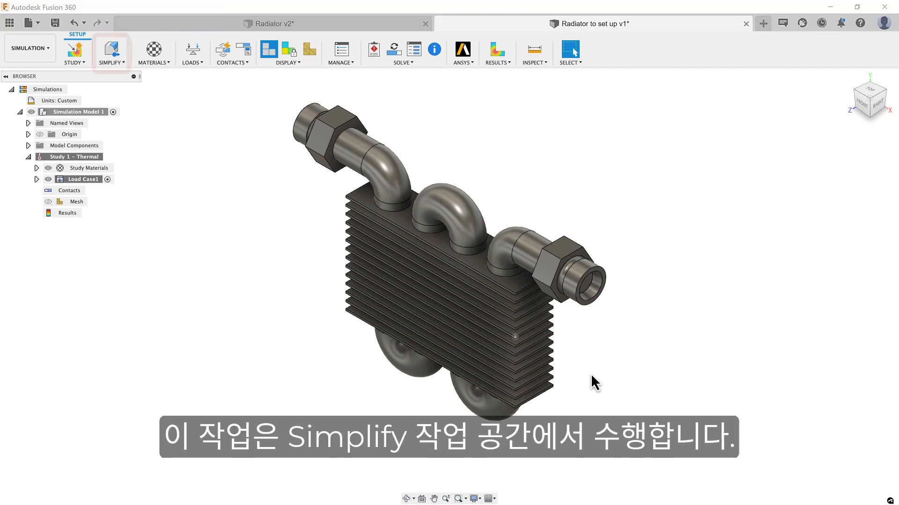
# - Simplify the simulation model by removing the Water and Fittings components, and finish the simplification
pyautogui.click(114, 50)
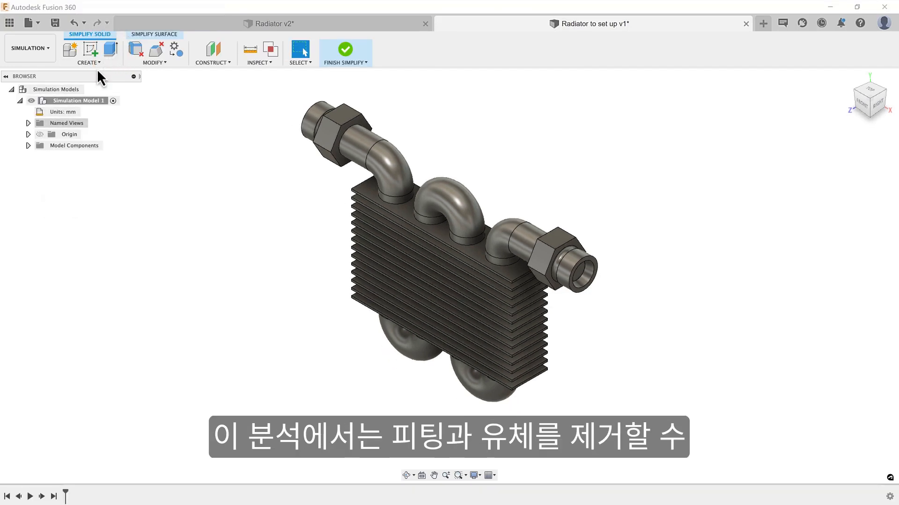
pyautogui.click(28, 146)
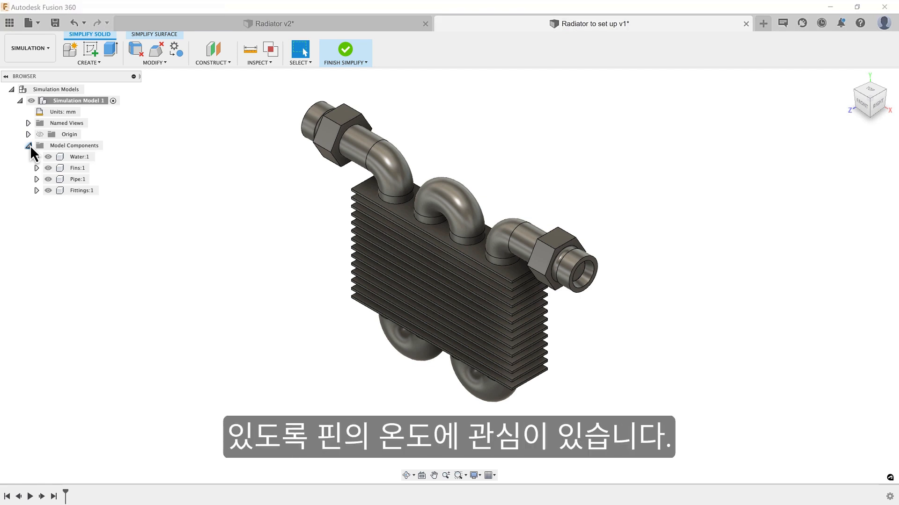
pyautogui.click(59, 156)
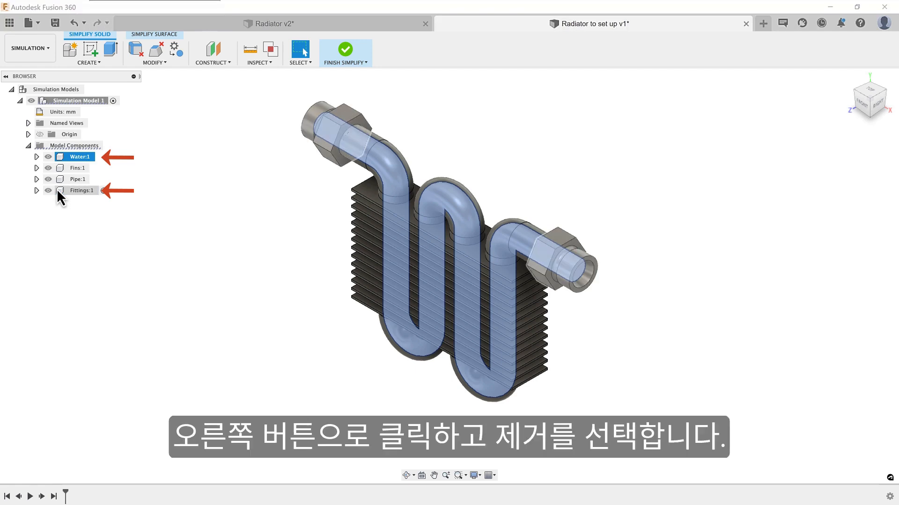
pyautogui.keyDown('ctrl'); pyautogui.click(58, 190); pyautogui.keyUp('ctrl')
pyautogui.rightClick(68, 189)
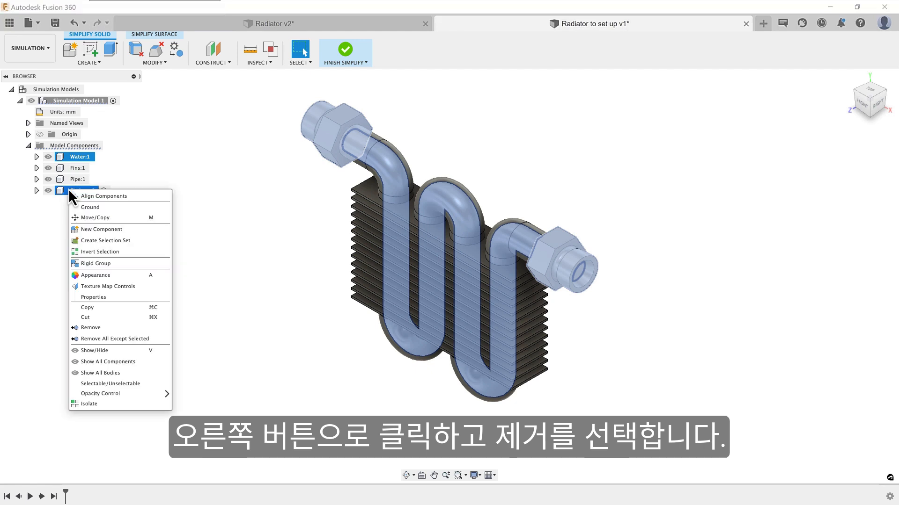
pyautogui.click(92, 327)
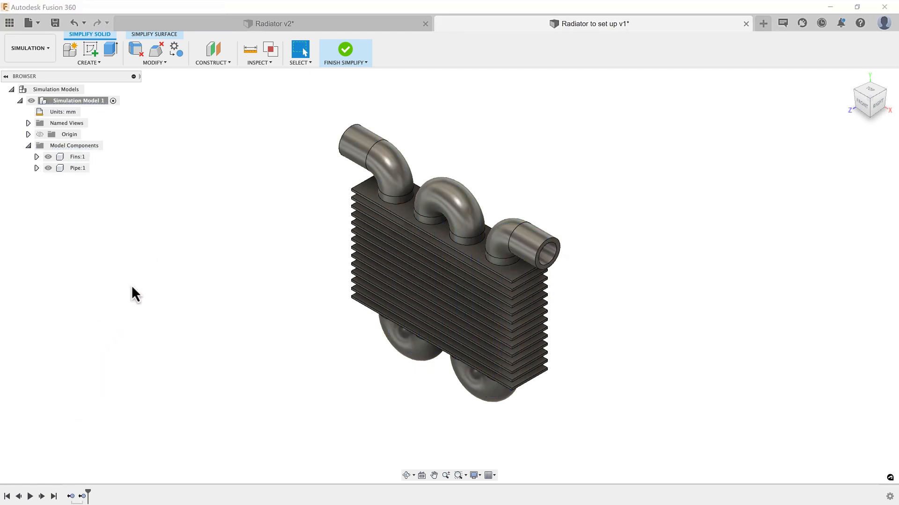
pyautogui.click(346, 52)
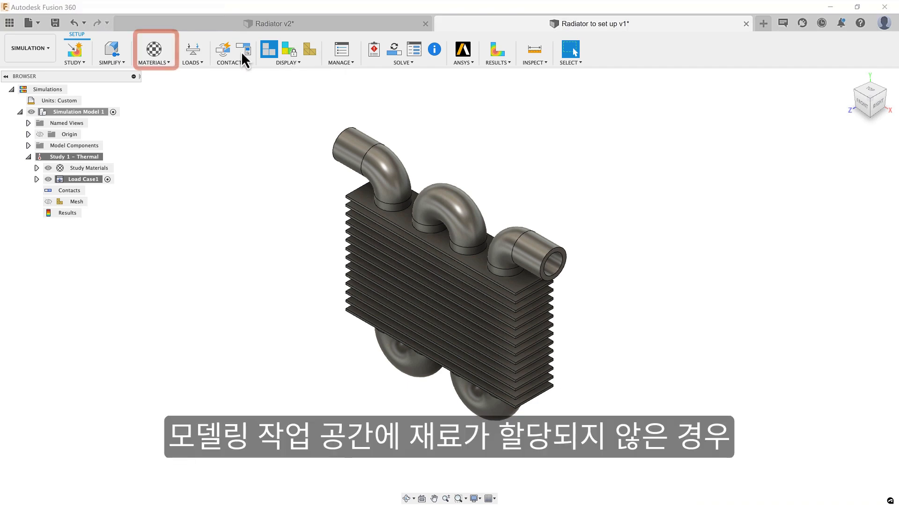
# - Assign Aluminum as the study material for all the fin bodies and the pipe
pyautogui.click(155, 54)
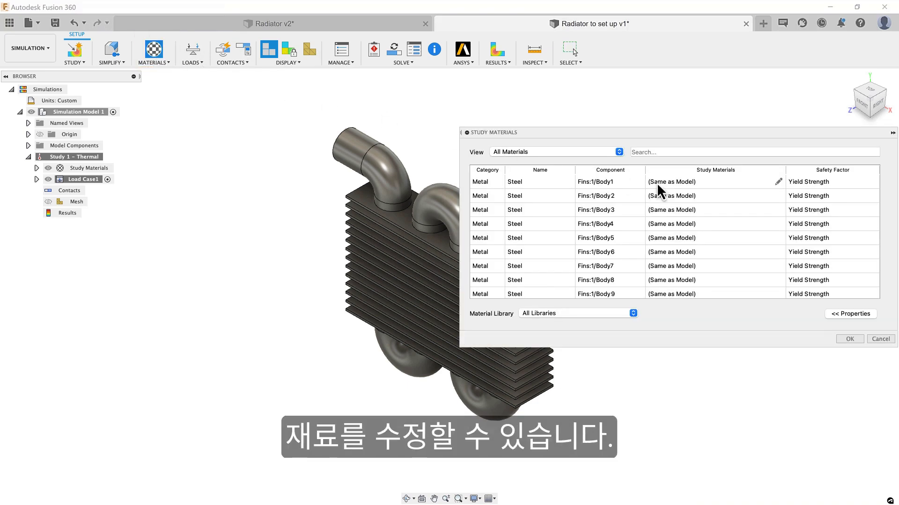
pyautogui.scroll(-3, 665, 275)
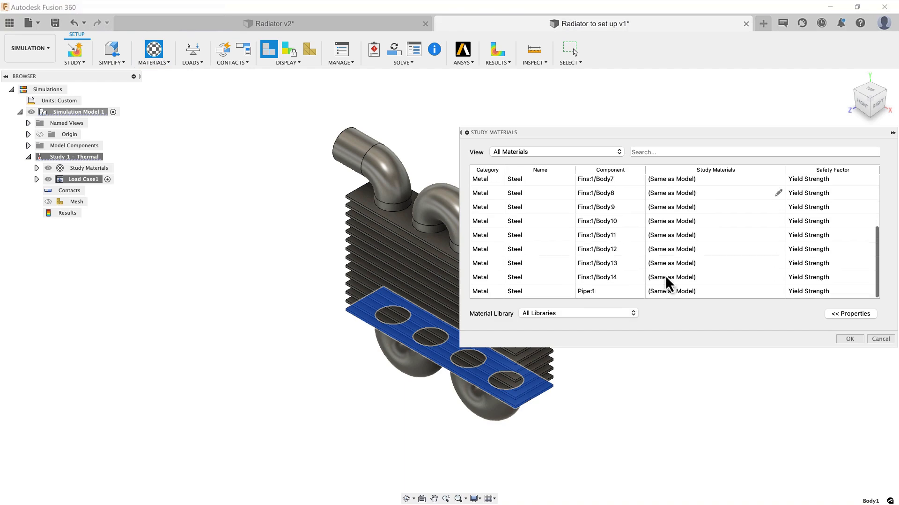
pyautogui.click(678, 292)
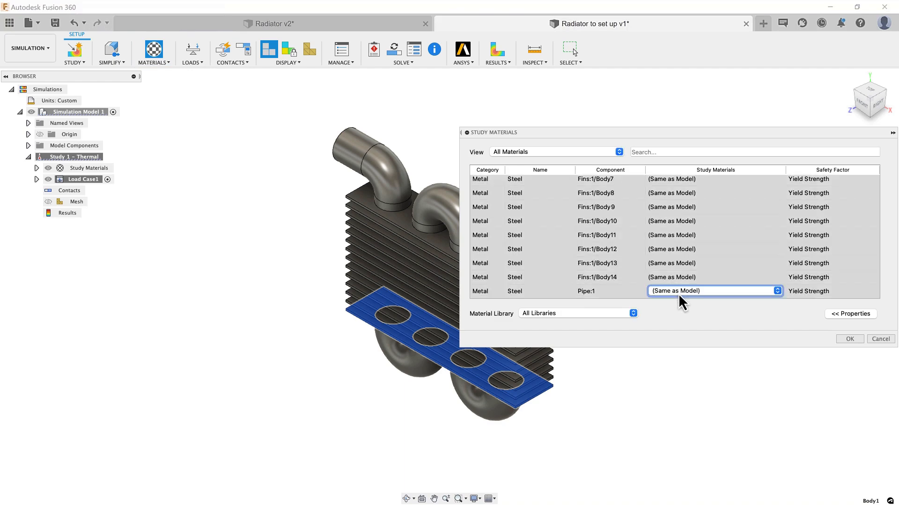
pyautogui.click(778, 292)
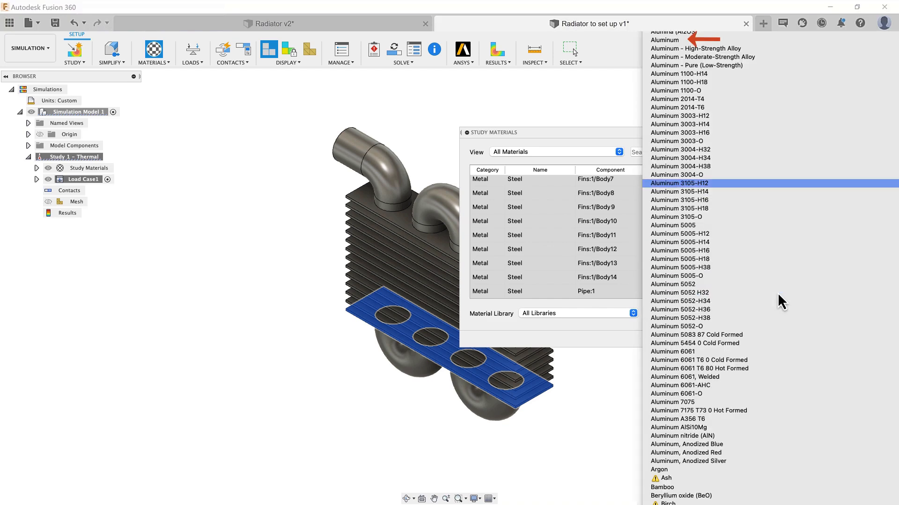
pyautogui.click(754, 40)
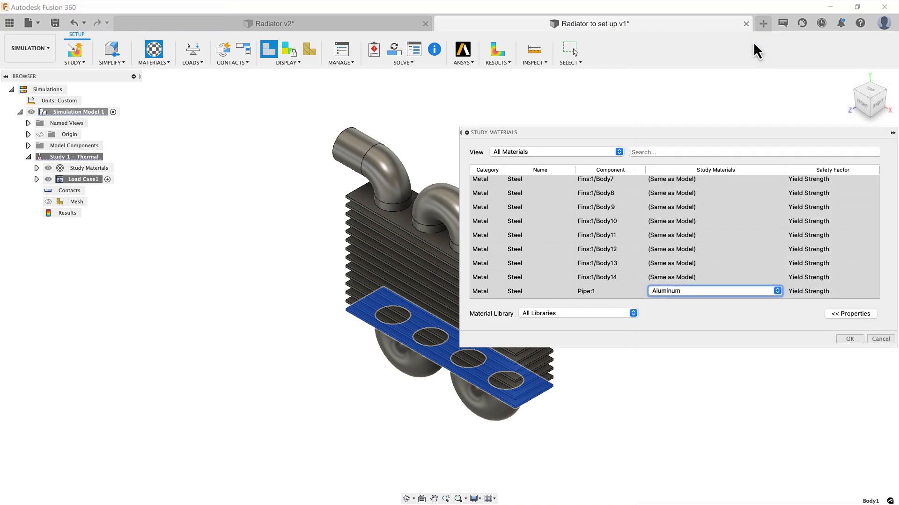
pyautogui.click(726, 160)
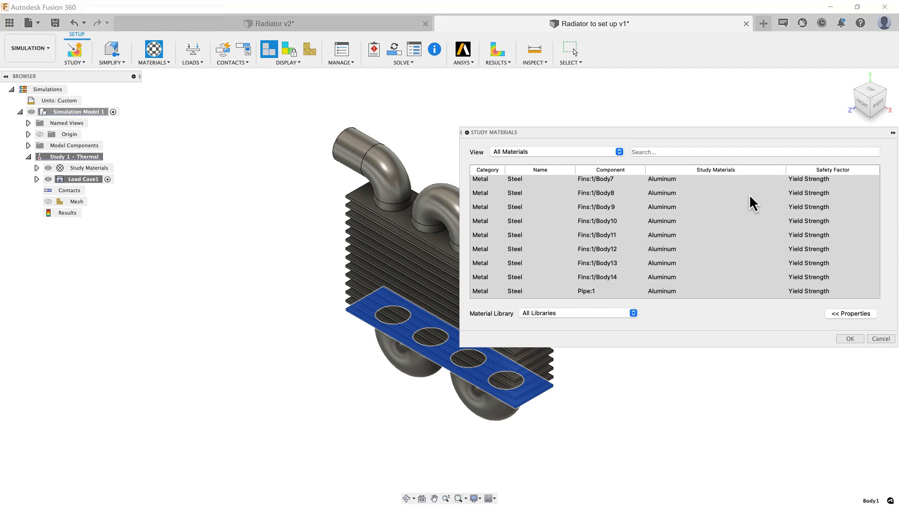
pyautogui.click(849, 340)
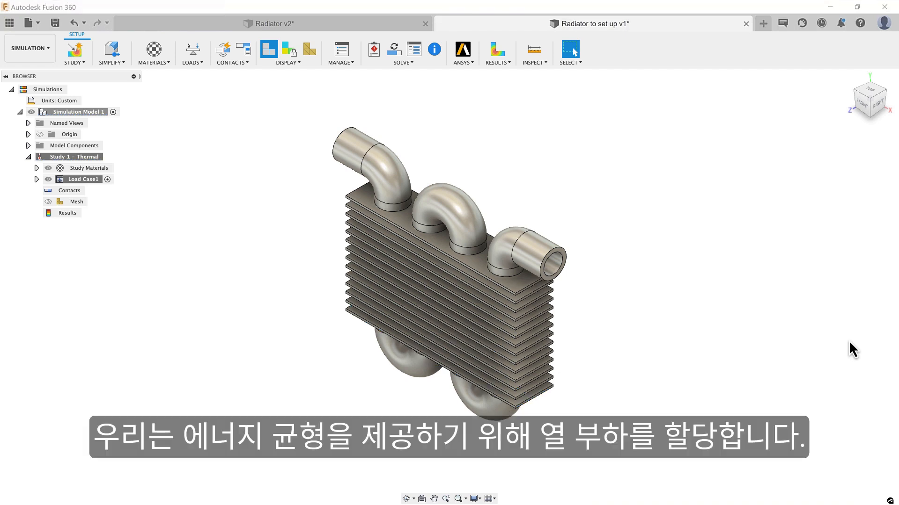
# - Start a thermal load and hide the Fins component to expose the pipe
pyautogui.click(195, 52)
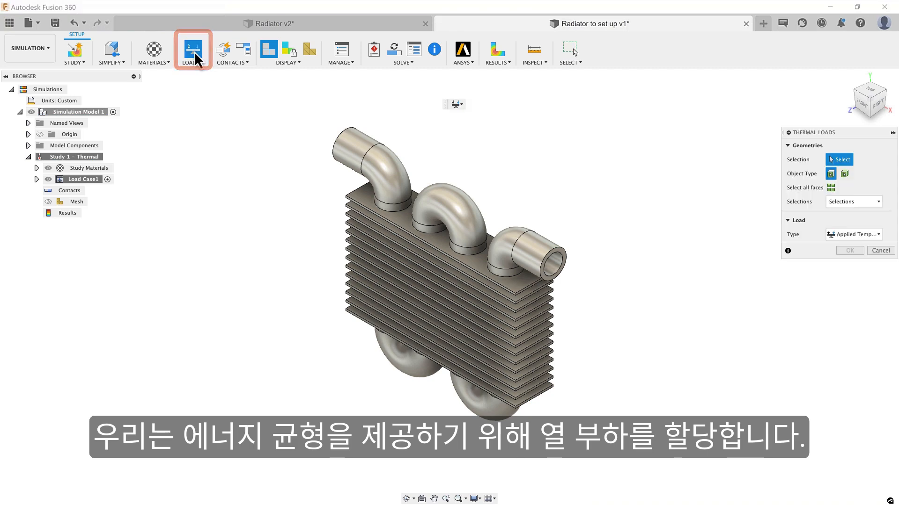
pyautogui.click(28, 146)
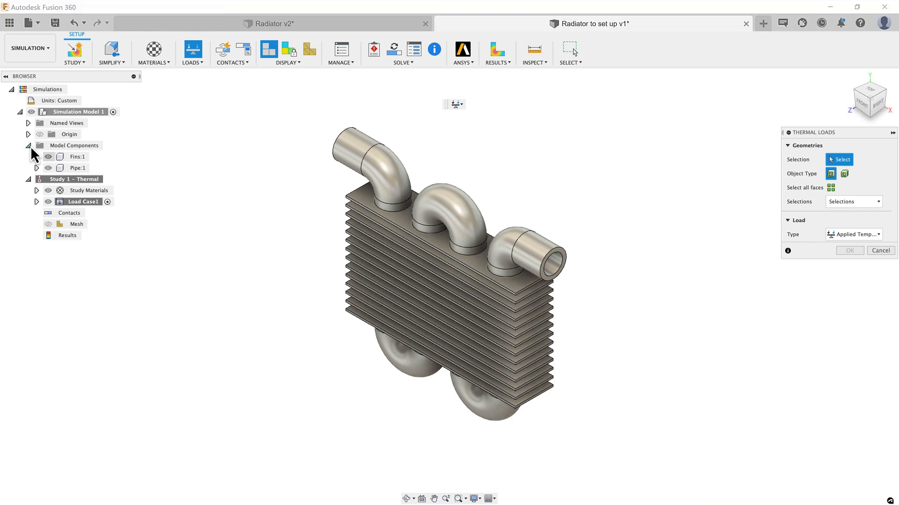
pyautogui.click(48, 157)
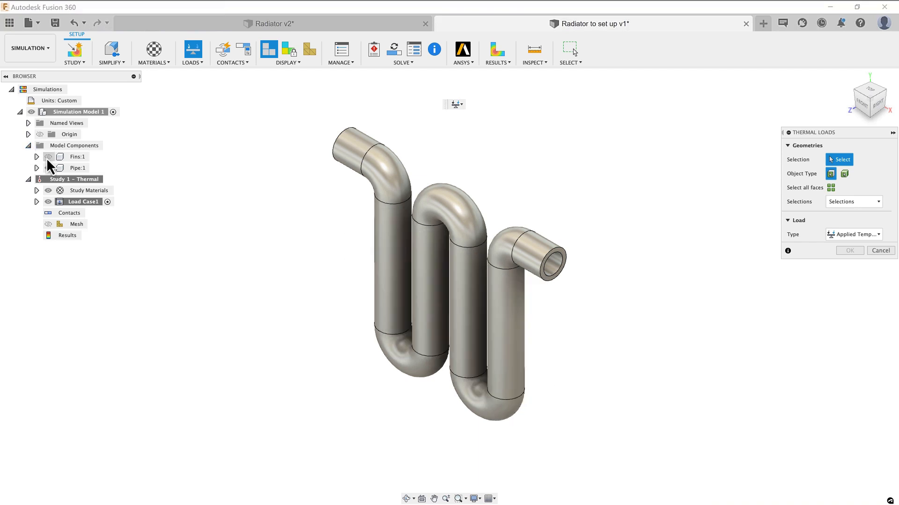
# - Apply a 75 C applied temperature load to only the inner wall faces of the pipe, excluding its outer faces
pyautogui.click(878, 110)
pyautogui.moveTo(861, 133); pyautogui.dragTo(616, 124)
pyautogui.click(585, 179)
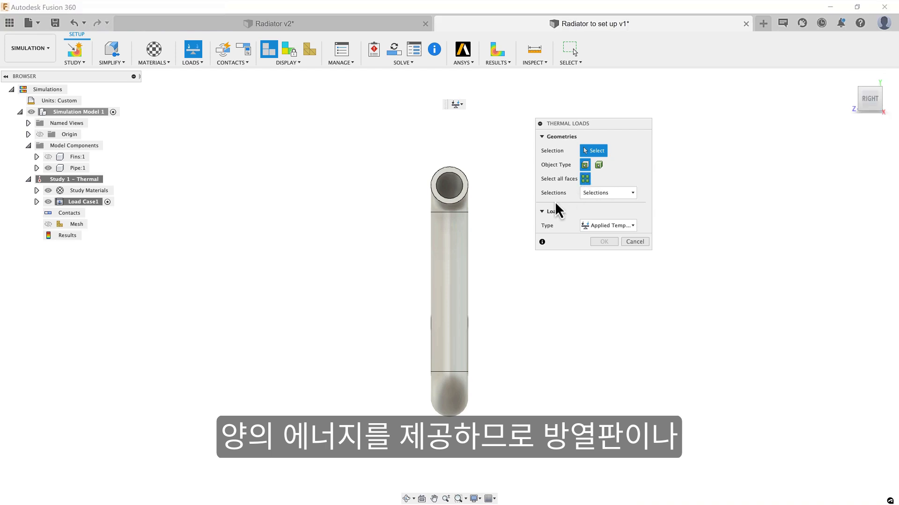
pyautogui.click(462, 266)
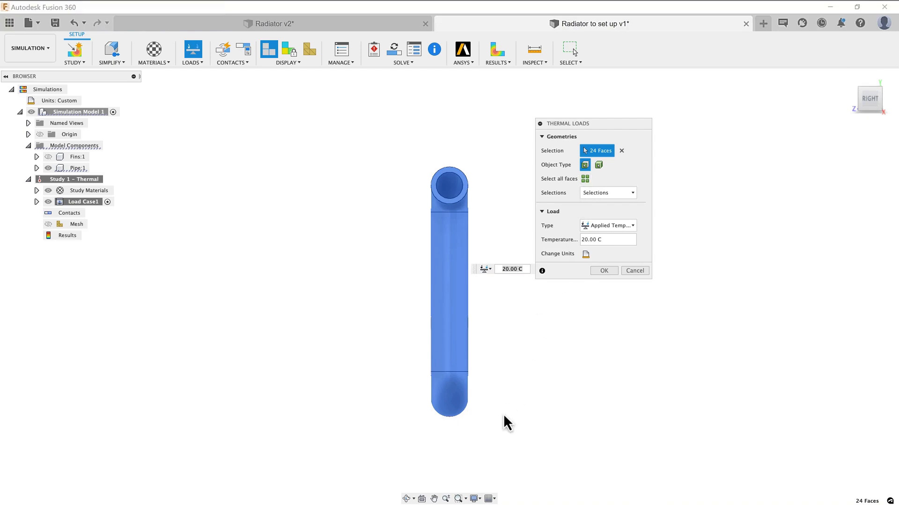
pyautogui.moveTo(504, 418); pyautogui.dragTo(467, 151)
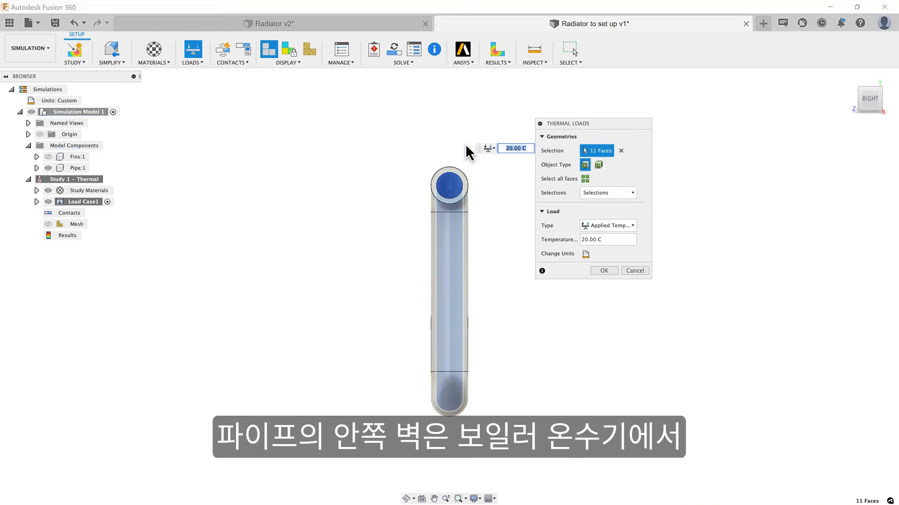
pyautogui.click(585, 240)
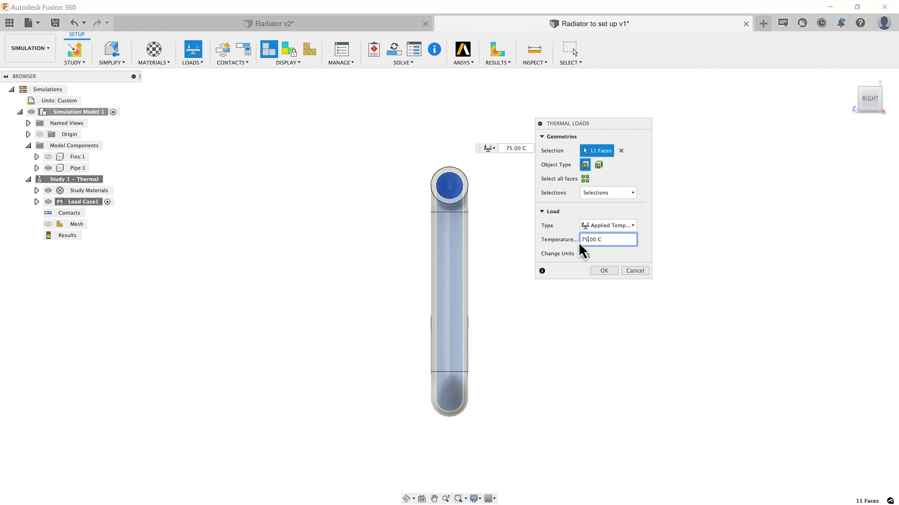
pyautogui.click(606, 271)
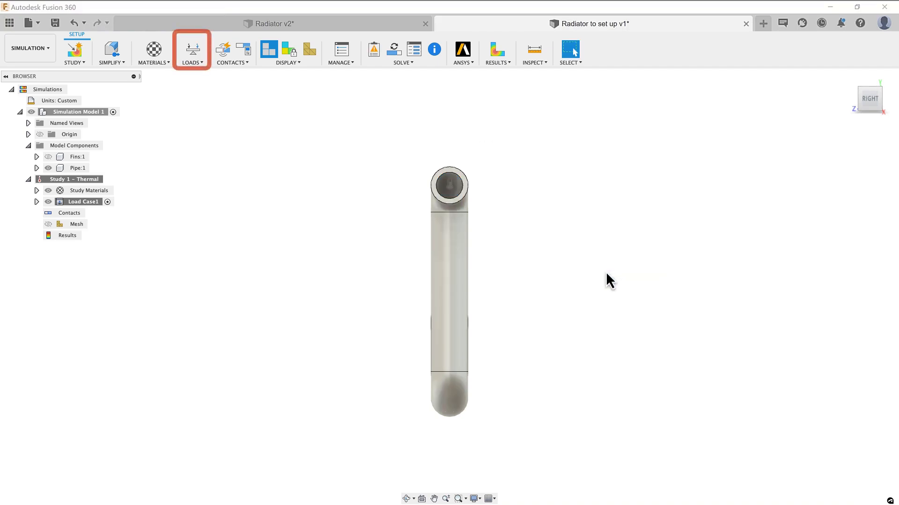
# - Start another thermal load, show the Fins component and hide the Pipe component
pyautogui.click(193, 51)
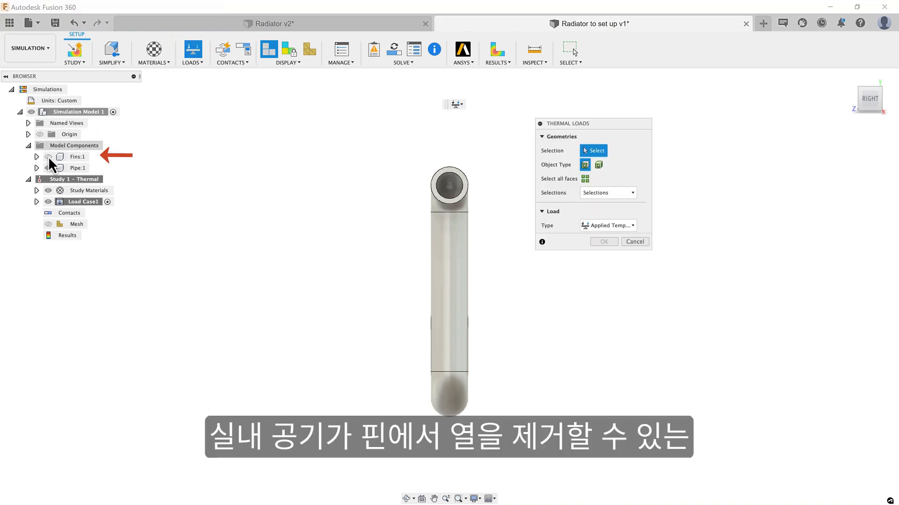
pyautogui.click(49, 156)
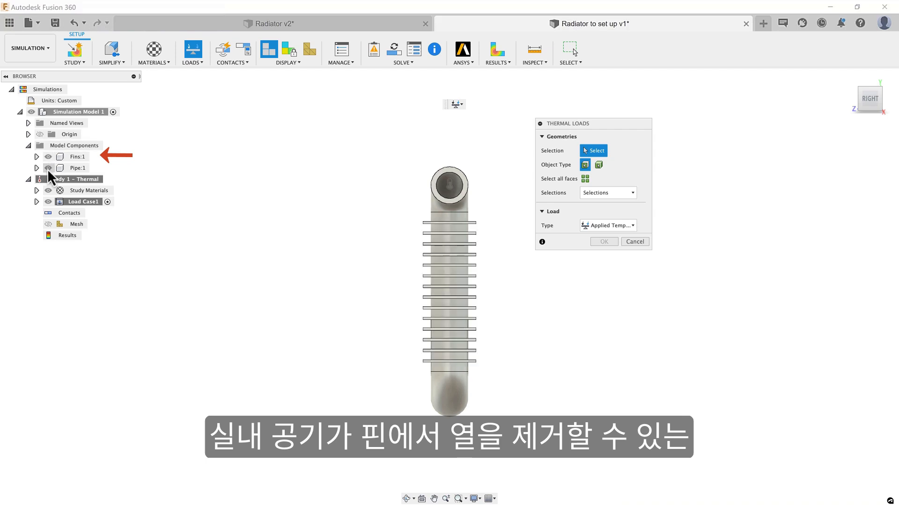
pyautogui.click(47, 168)
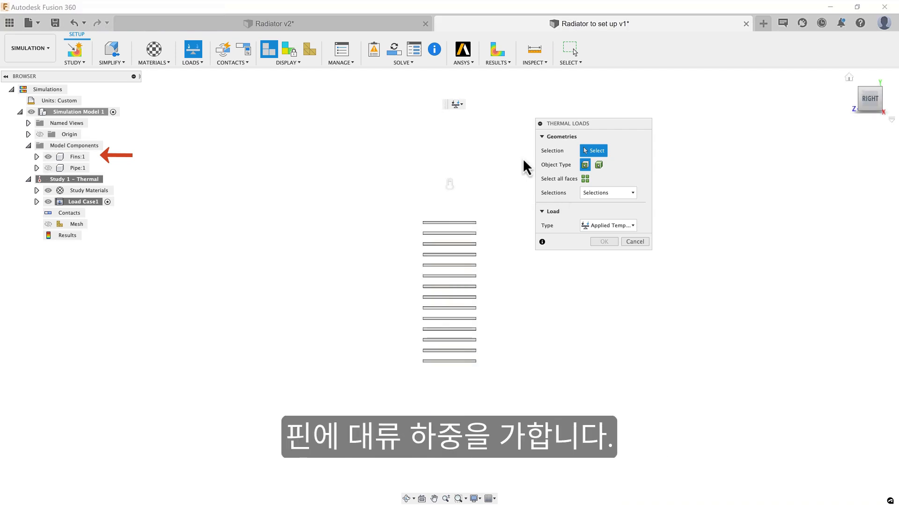
# - Apply a 5 W/(m^2 K) convection load at 20 C ambient to all fin faces except the hole faces touching the pipe
pyautogui.click(871, 90)
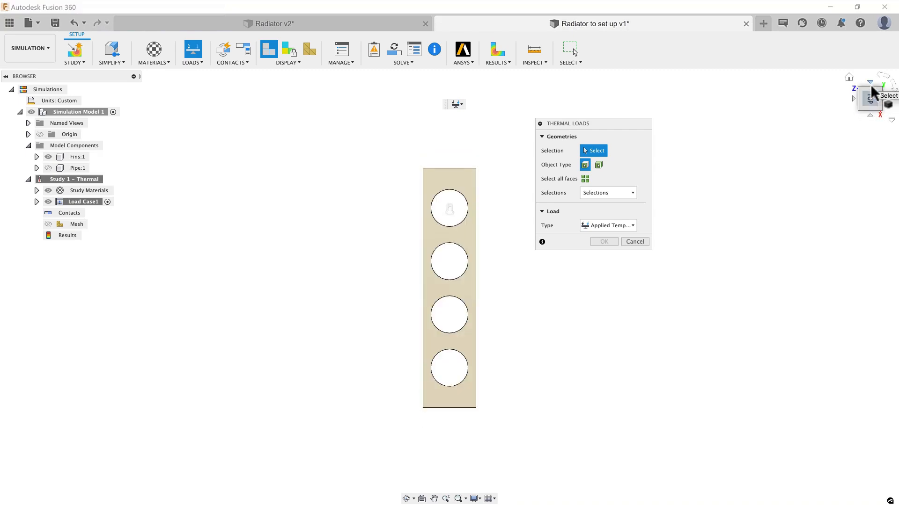
pyautogui.click(632, 227)
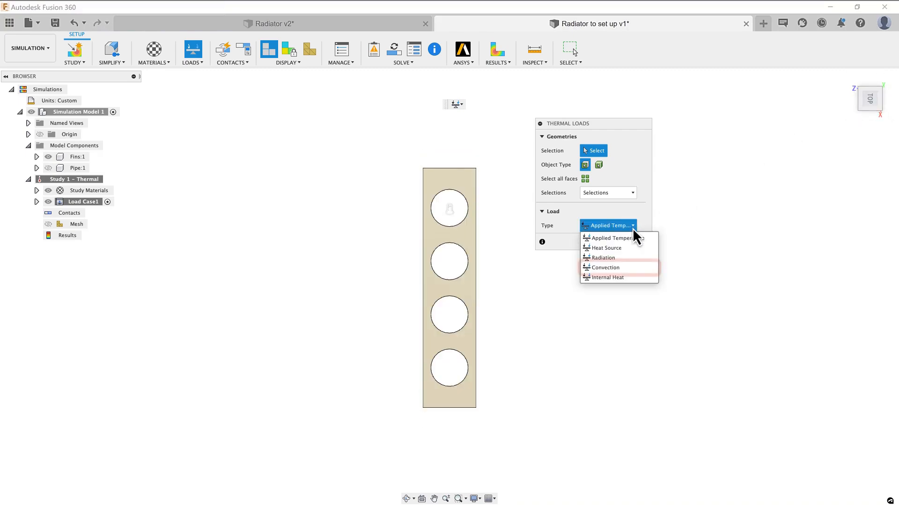
pyautogui.click(628, 269)
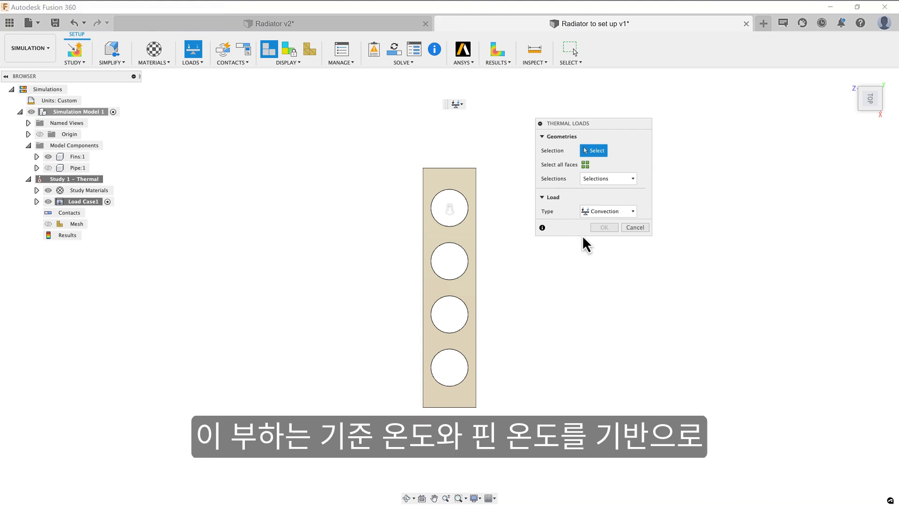
pyautogui.click(585, 166)
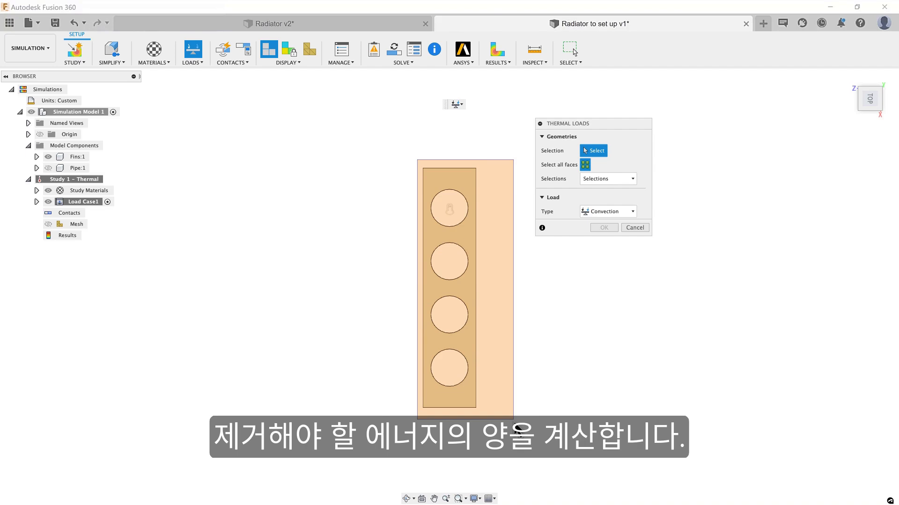
pyautogui.click(516, 428)
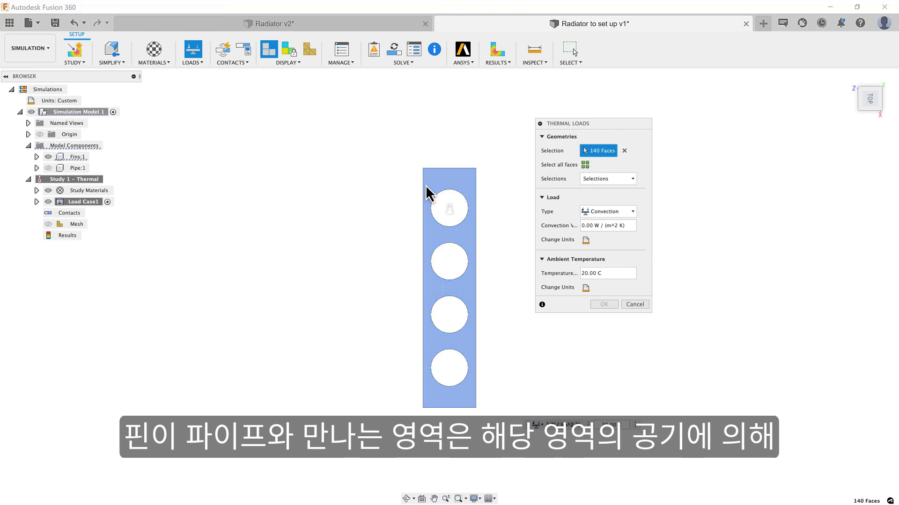
pyautogui.moveTo(427, 186); pyautogui.dragTo(473, 397)
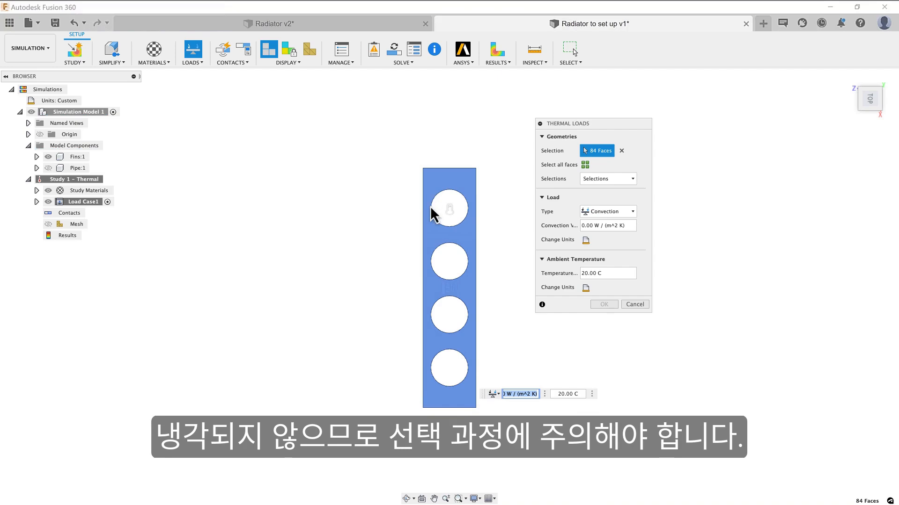
pyautogui.click(584, 226)
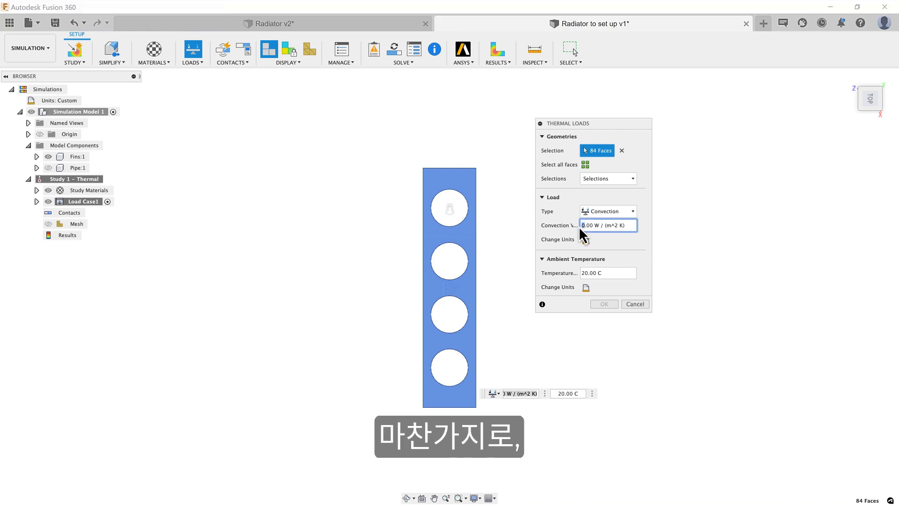
pyautogui.write('5')
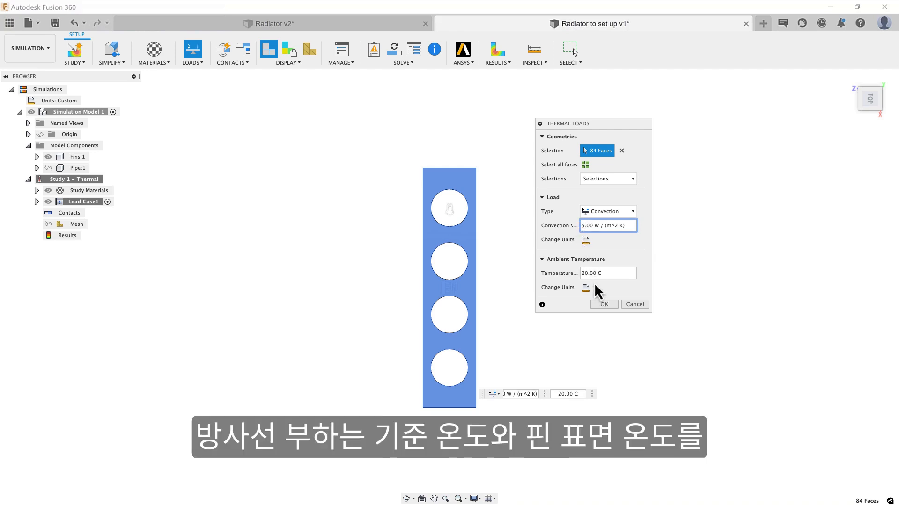
pyautogui.click(603, 305)
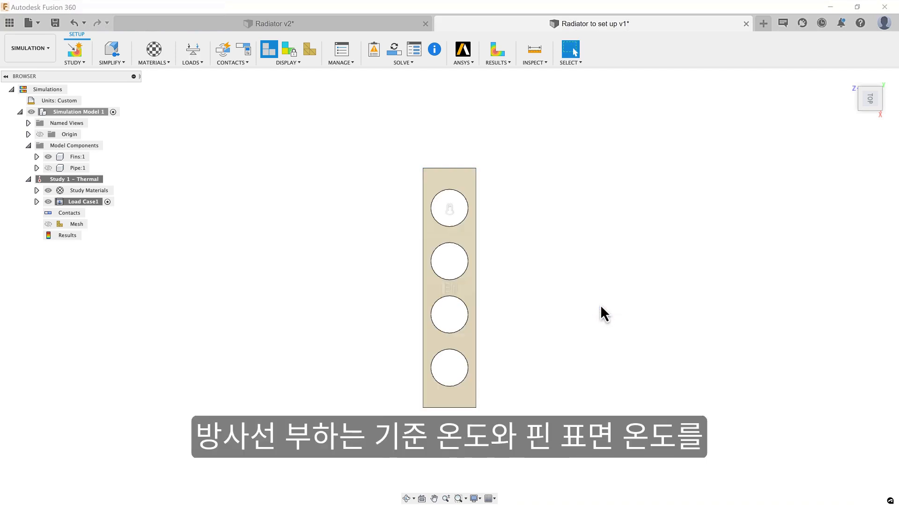
# - Add a radiation load with emissivity 1.00 and 20 C ambient to the fin faces, excluding the pipe hole faces
pyautogui.click(193, 52)
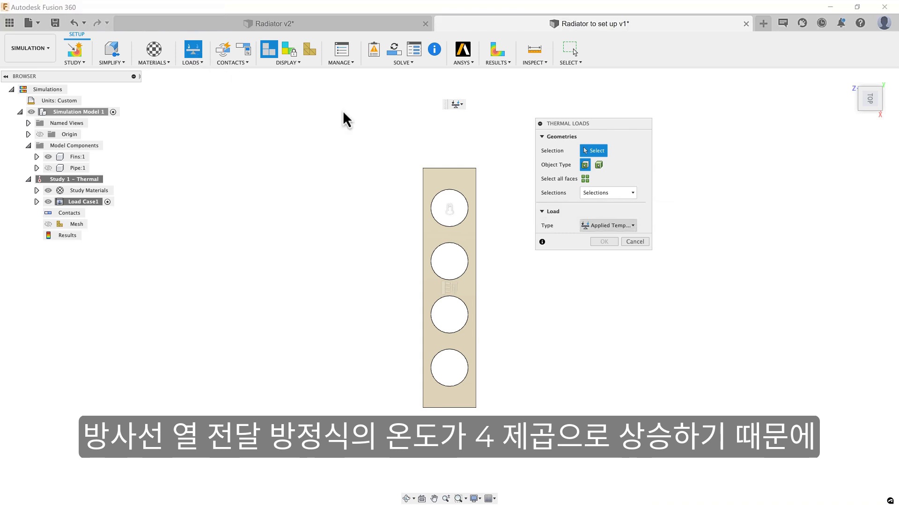
pyautogui.click(633, 226)
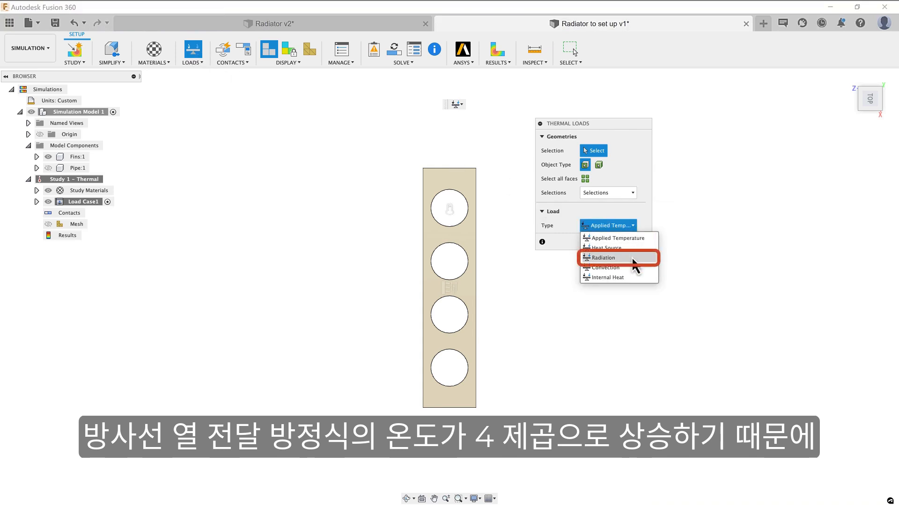
pyautogui.click(634, 257)
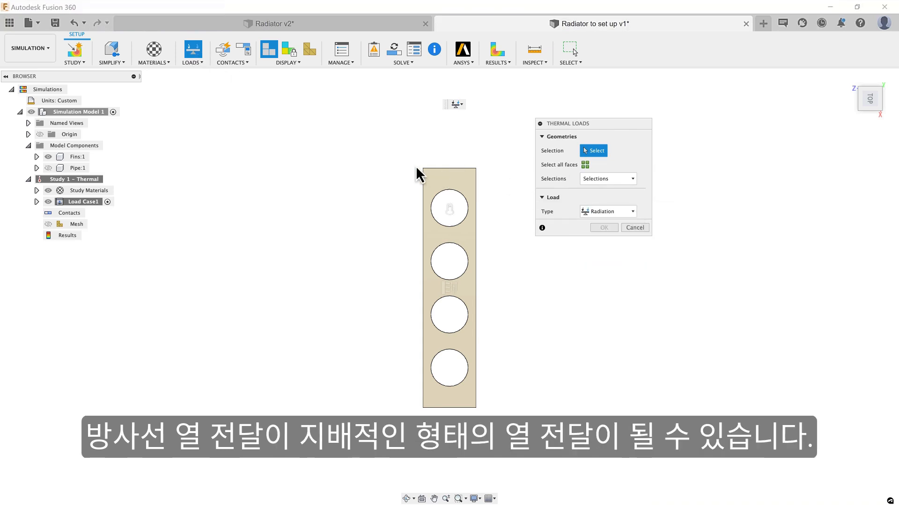
pyautogui.moveTo(416, 166); pyautogui.dragTo(492, 419)
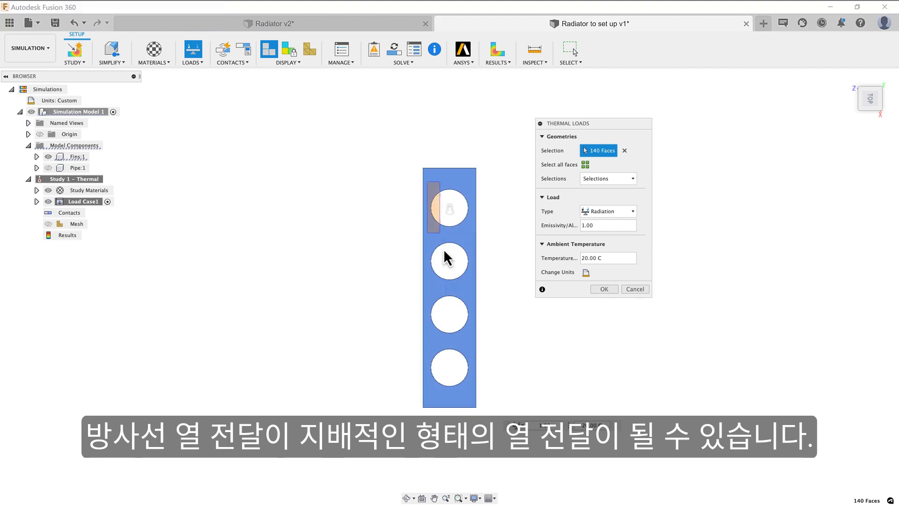
pyautogui.keyDown('ctrl'); pyautogui.moveTo(447, 258); pyautogui.dragTo(473, 400); pyautogui.keyUp('ctrl')
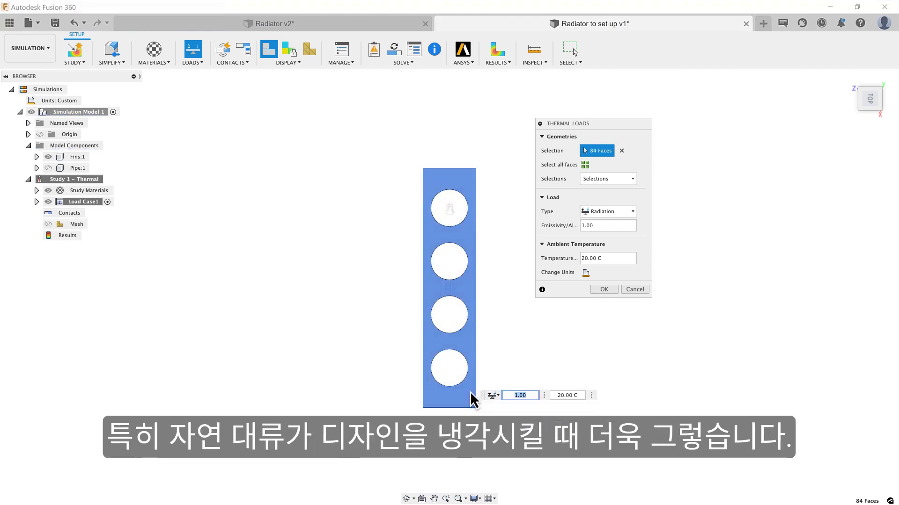
pyautogui.click(604, 289)
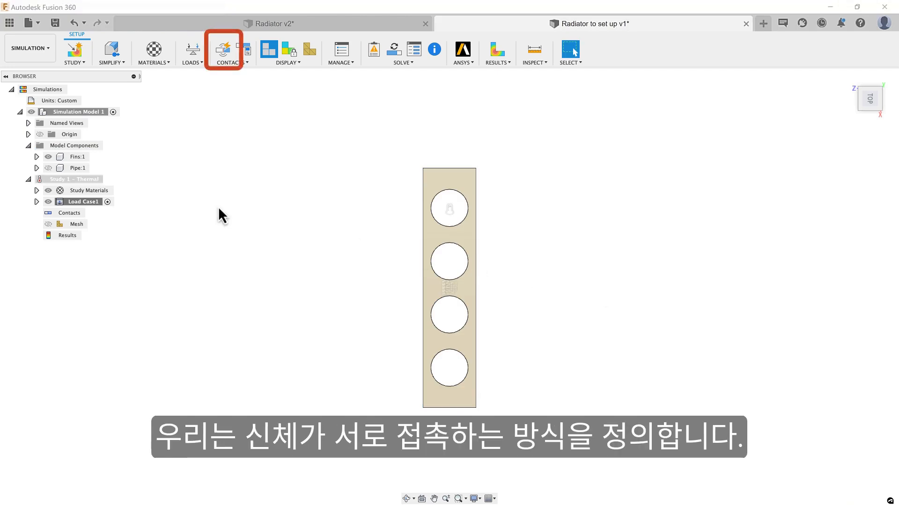
# - Show the Pipe component and generate automatic contacts with a 0.10 mm detection tolerance for solids
pyautogui.click(48, 168)
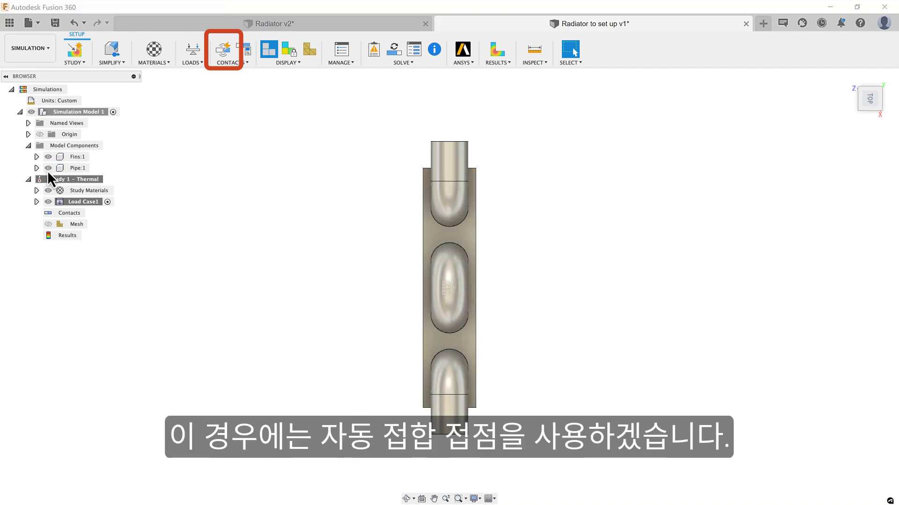
pyautogui.click(847, 78)
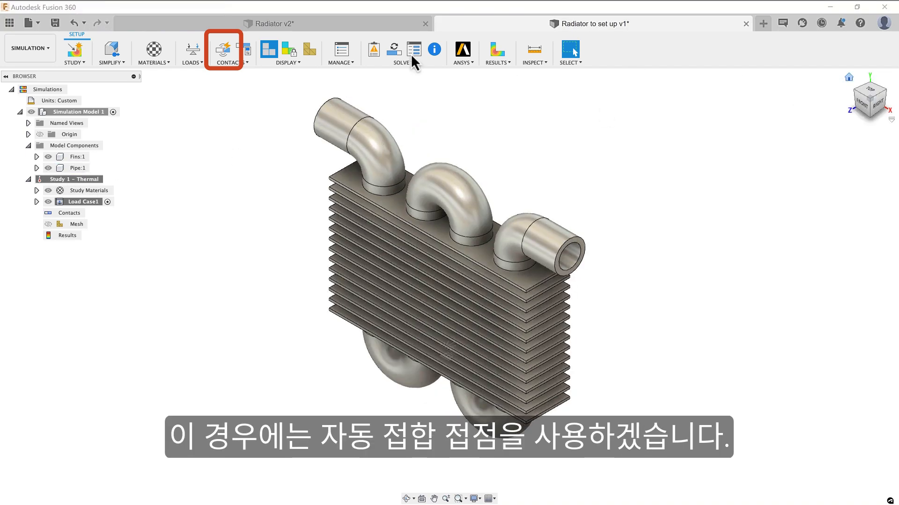
pyautogui.click(226, 52)
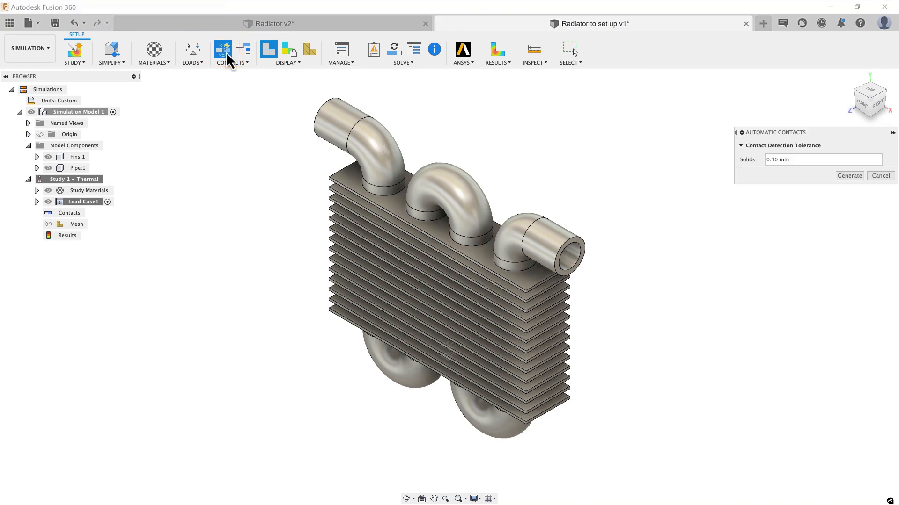
pyautogui.click(848, 175)
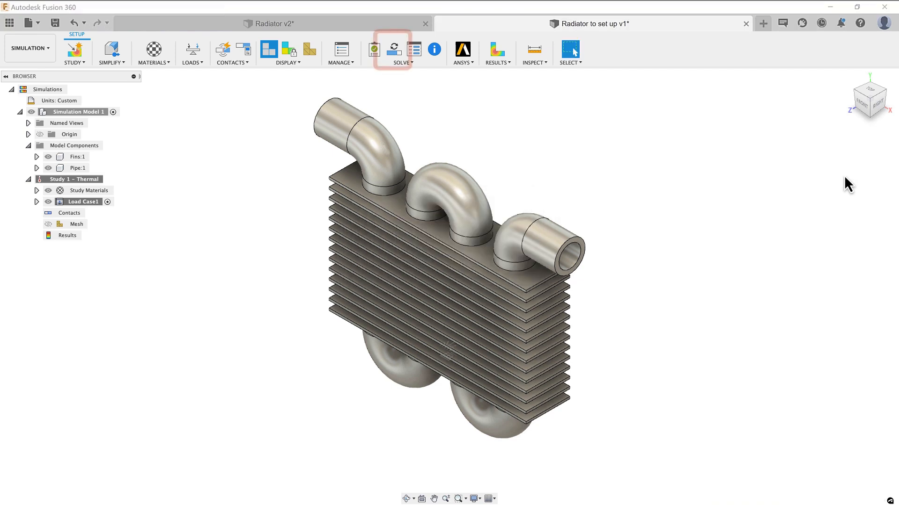
# - Solve the Study 1 thermal analysis and display its temperature results in Celsius
pyautogui.click(395, 52)
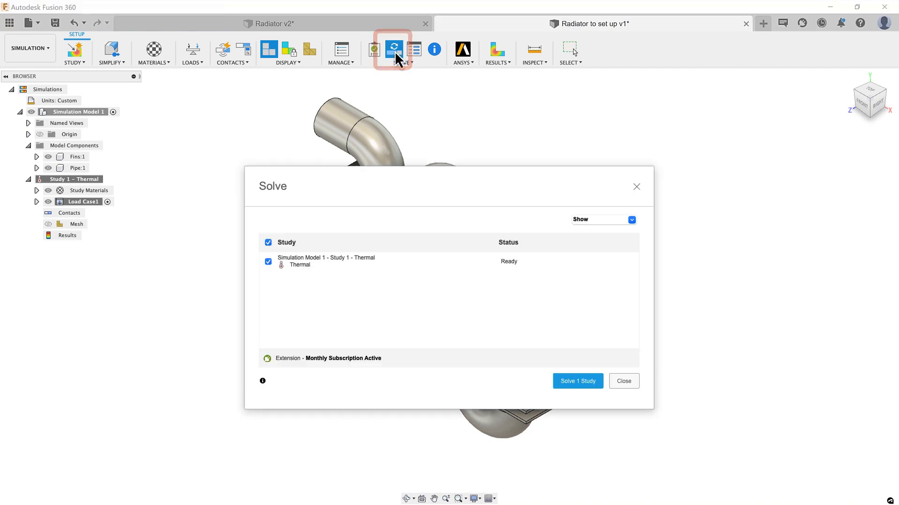
pyautogui.click(573, 381)
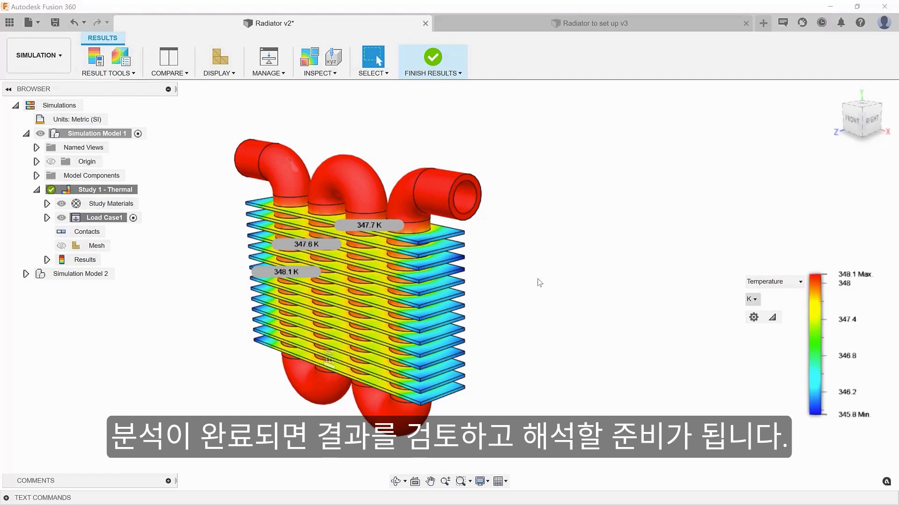
pyautogui.click(752, 299)
pyautogui.click(771, 327)
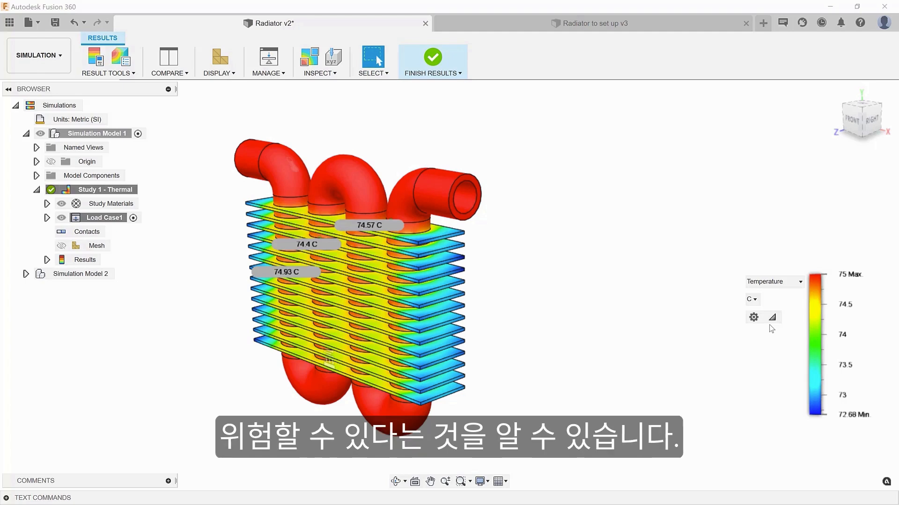
# - Leave the results, activate Simulation Model 2 while simplifying to inspect its larger fins, and finish simplifying
pyautogui.click(433, 70)
pyautogui.click(441, 86)
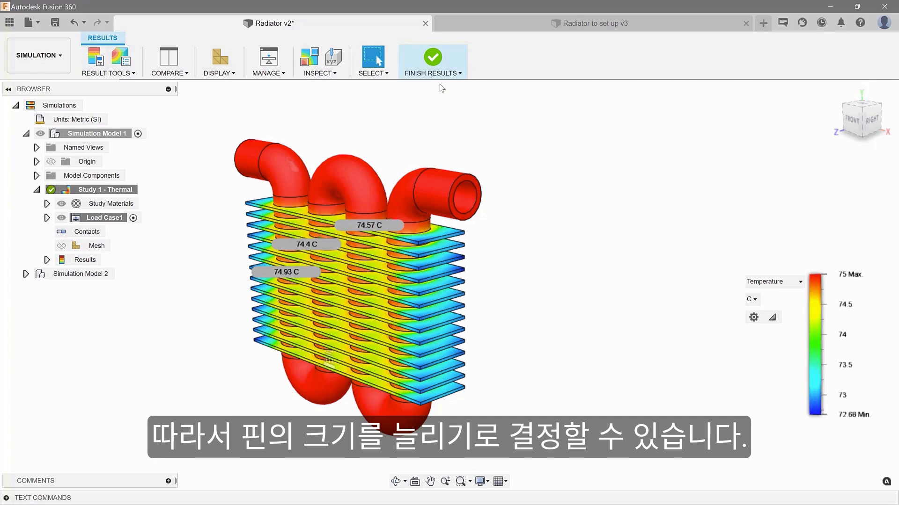
pyautogui.click(142, 57)
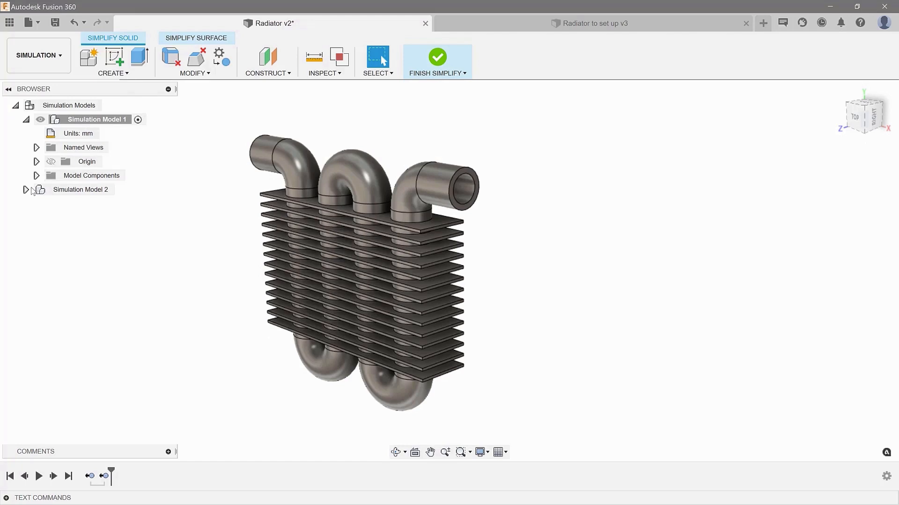
pyautogui.doubleClick(34, 190)
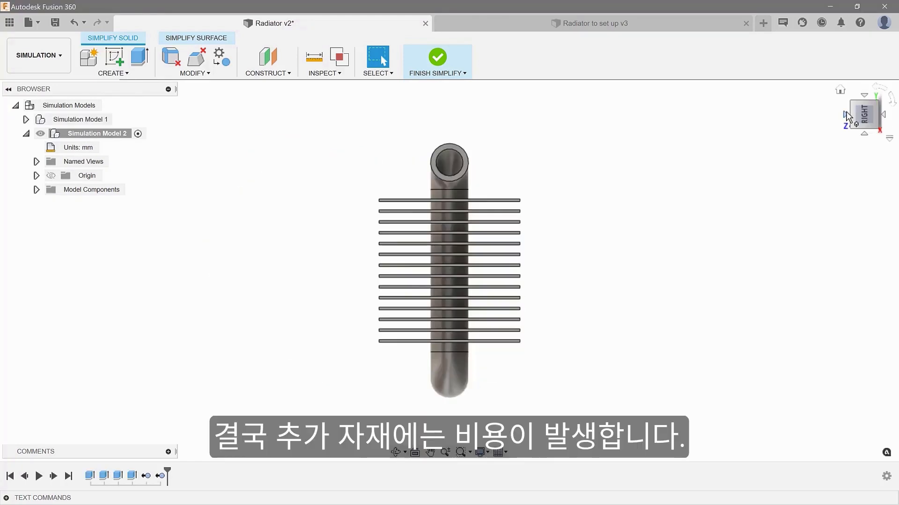
pyautogui.moveTo(849, 117)
pyautogui.mouseDown()
pyautogui.moveTo(898, 112)
pyautogui.moveTo(884, 110)
pyautogui.moveTo(898, 129)
pyautogui.mouseUp()
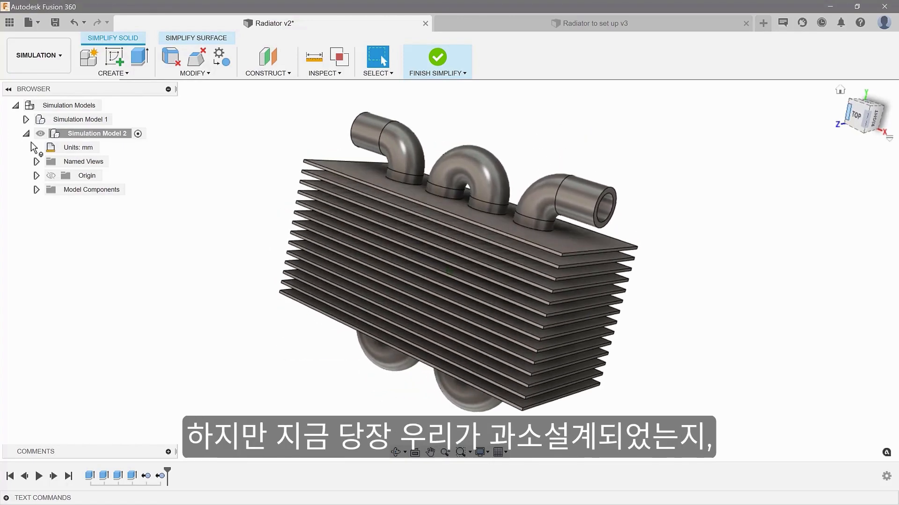
pyautogui.click(435, 73)
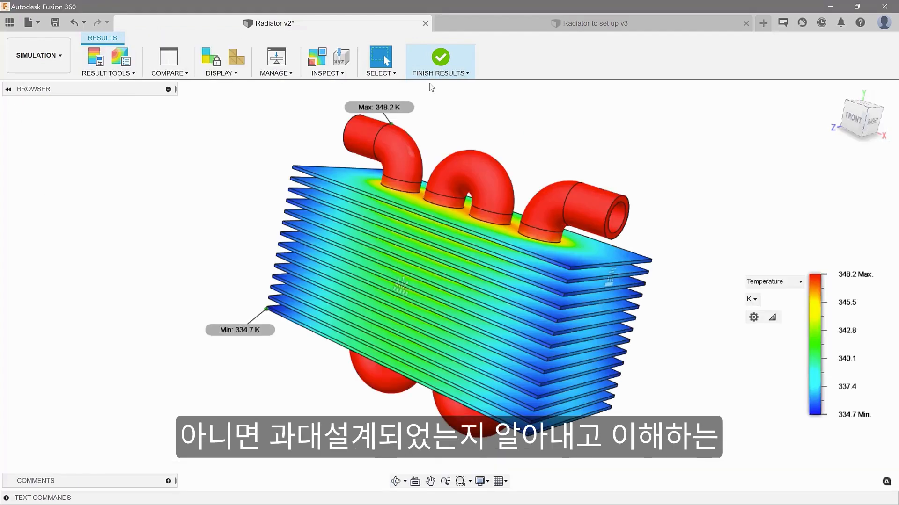
# - Compare the thermal results side by side, with Simulation Model 1 in one view and Simulation Model 2 in the other
pyautogui.click(179, 63)
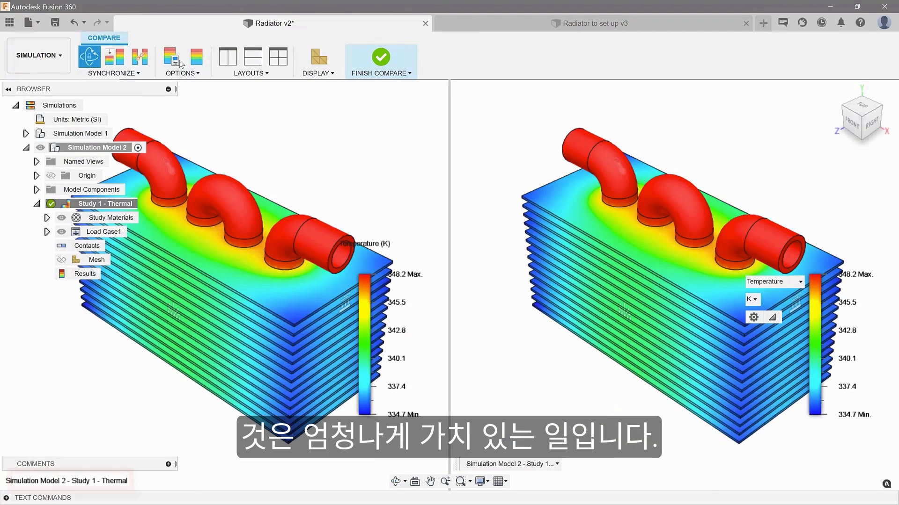
pyautogui.click(106, 481)
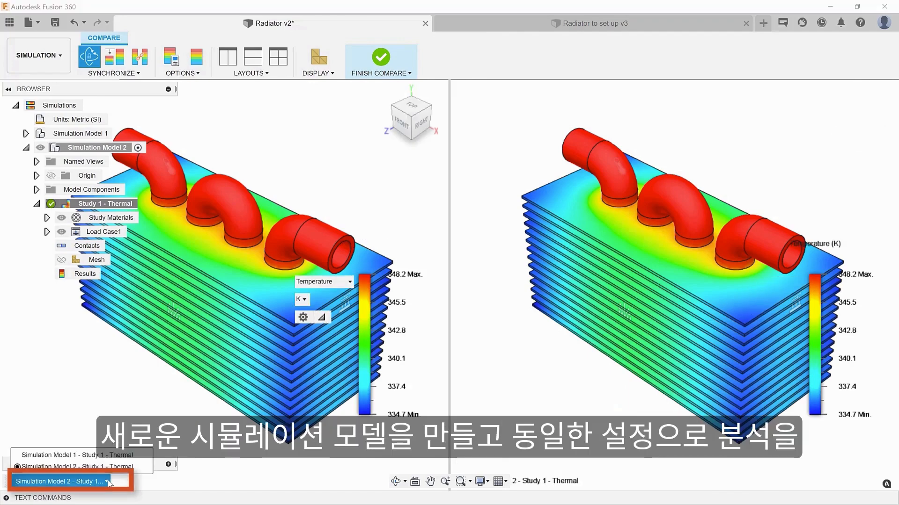
pyautogui.click(112, 455)
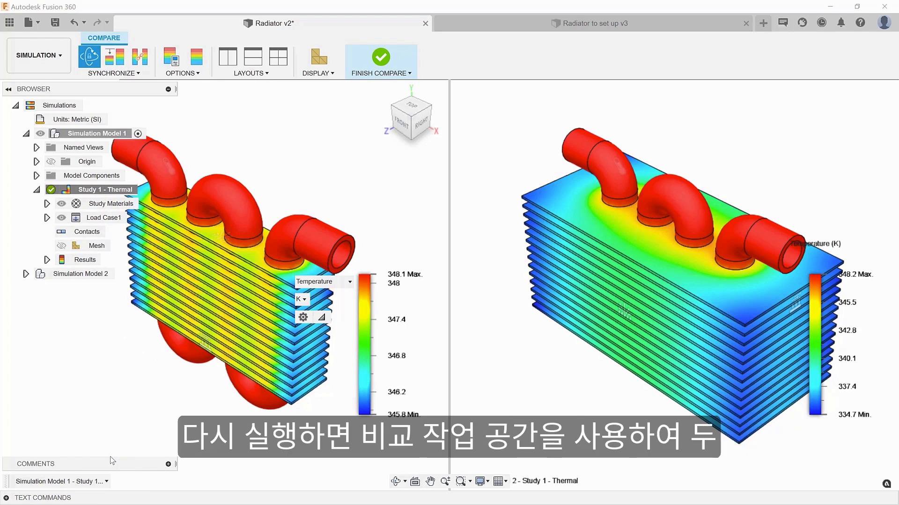
# - Set the temperature units of both compared results to Celsius
pyautogui.click(302, 300)
pyautogui.click(313, 325)
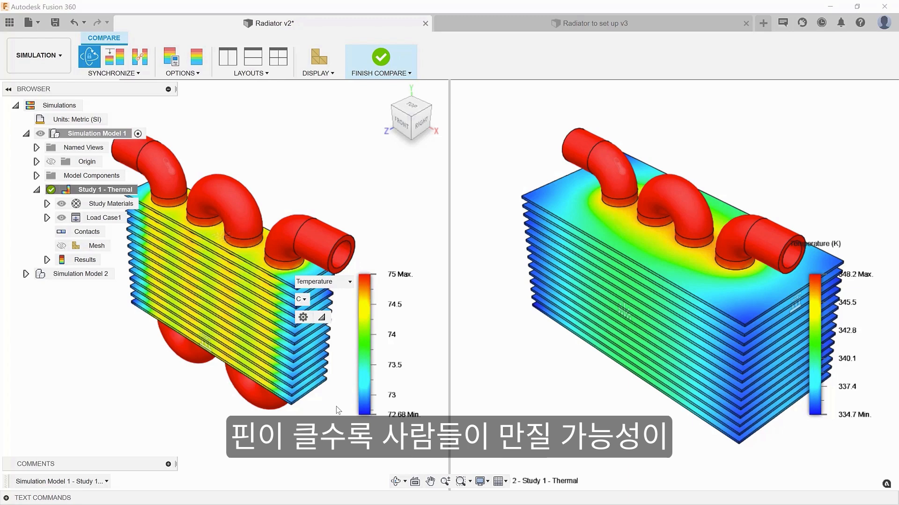
pyautogui.click(430, 481)
pyautogui.moveTo(525, 394); pyautogui.dragTo(513, 391)
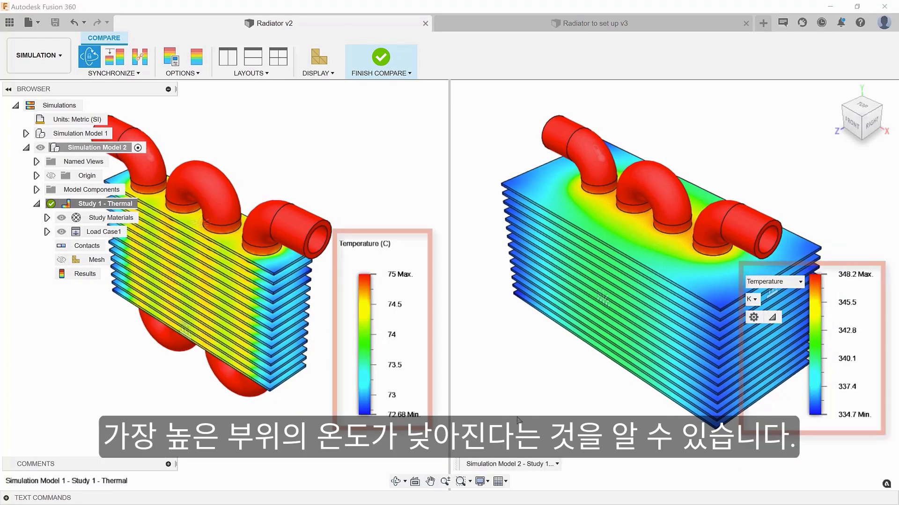
pyautogui.click(753, 300)
pyautogui.click(758, 326)
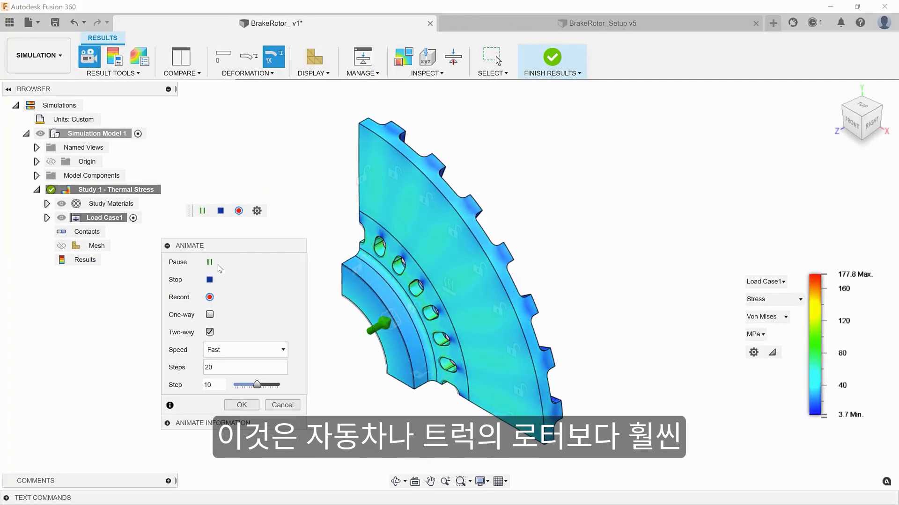
# - Examine the underside and back of the brake rotor segment in the animated thermal stress results
pyautogui.click(395, 482)
pyautogui.moveTo(371, 467); pyautogui.dragTo(405, 427)
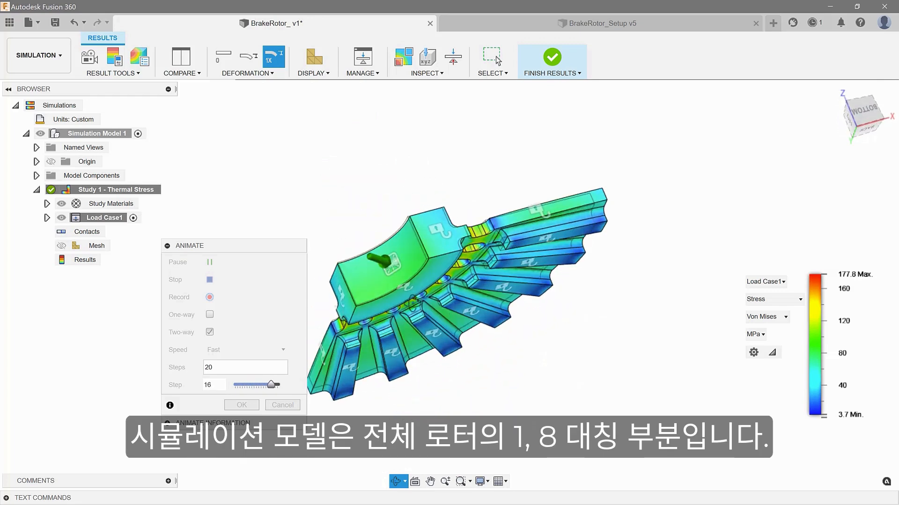
pyautogui.moveTo(412, 304); pyautogui.dragTo(412, 257)
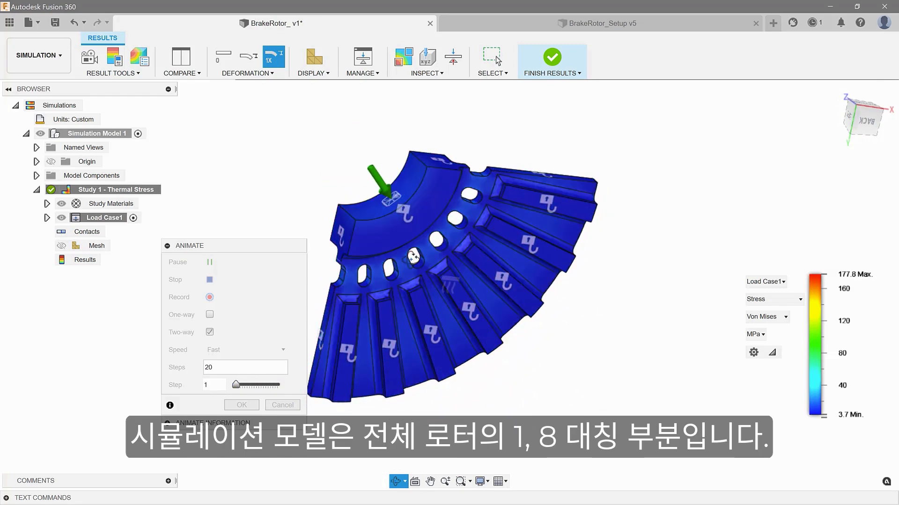
pyautogui.click(870, 124)
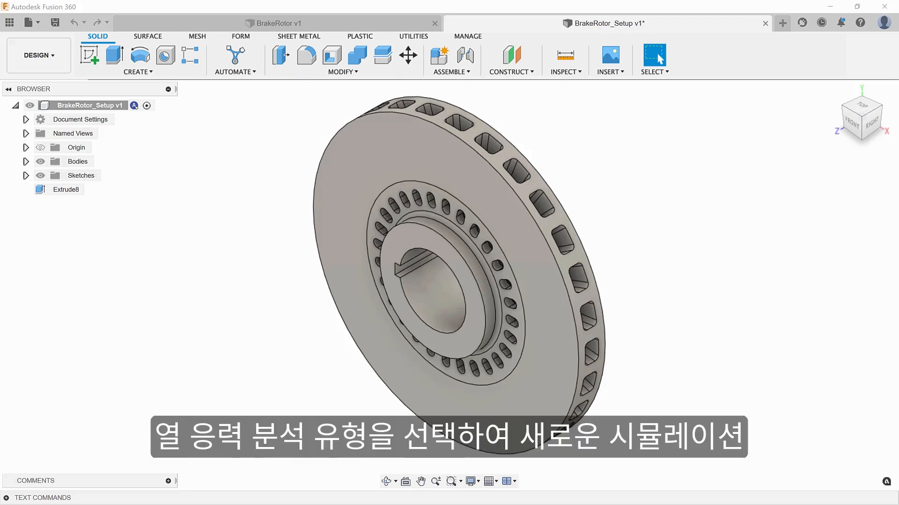
# - Start a new Thermal Stress study for the full brake rotor in the Simulation workspace, with a global stress-free temperature of 25 C
pyautogui.click(60, 52)
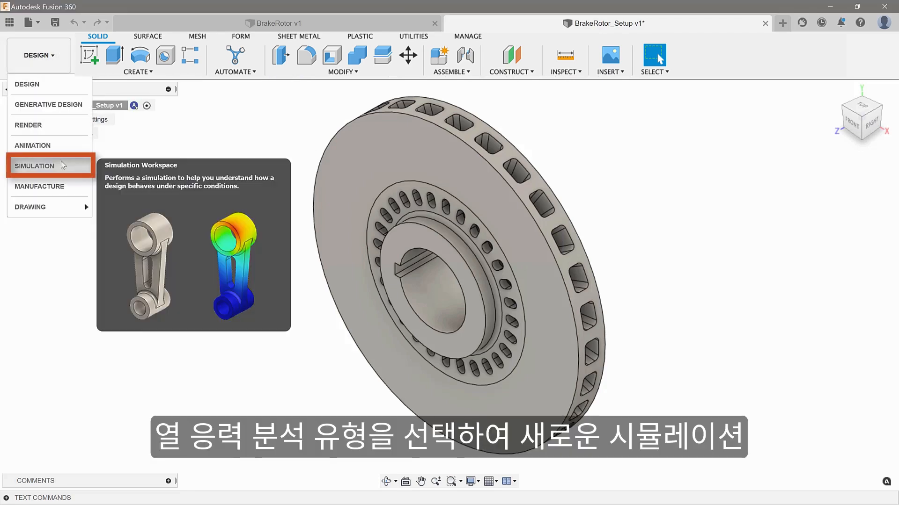
pyautogui.click(62, 163)
pyautogui.click(216, 268)
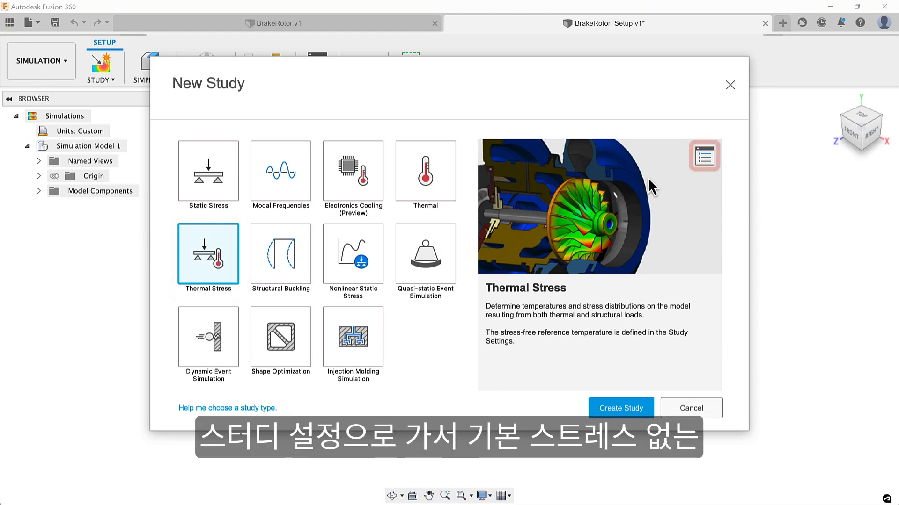
pyautogui.click(700, 165)
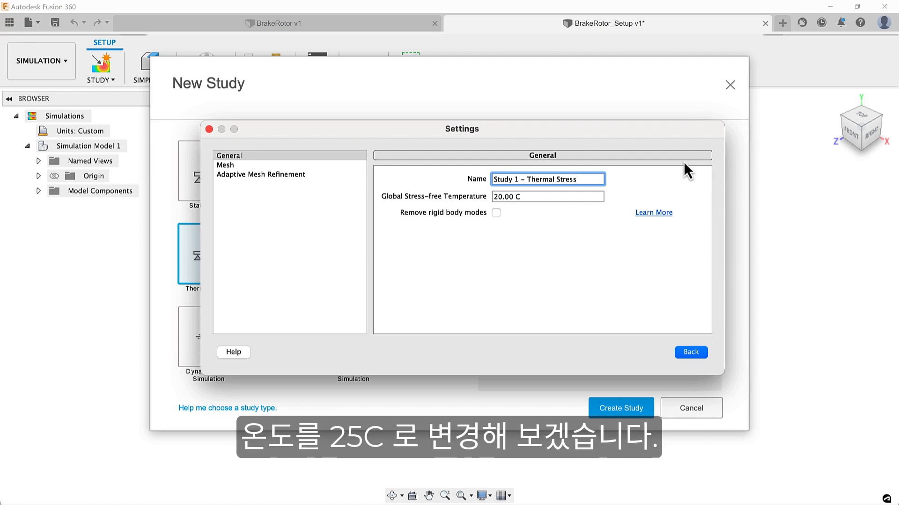
pyautogui.click(501, 197)
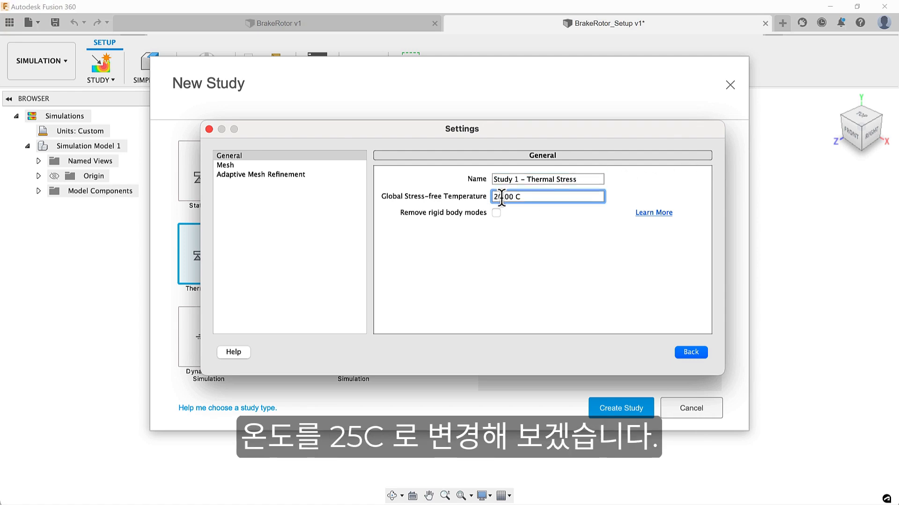
pyautogui.press('BackSpace')
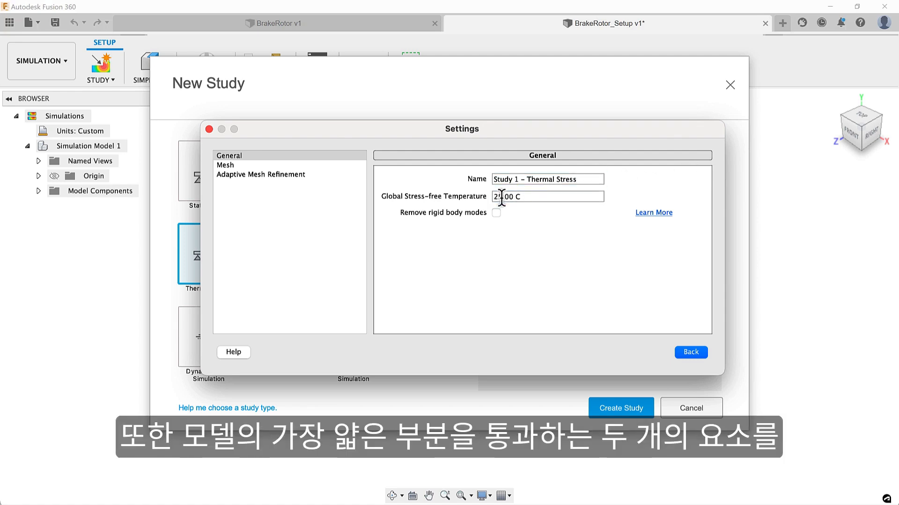
# - Set the study's average mesh element size to an absolute 6 mm and create the study
pyautogui.click(271, 165)
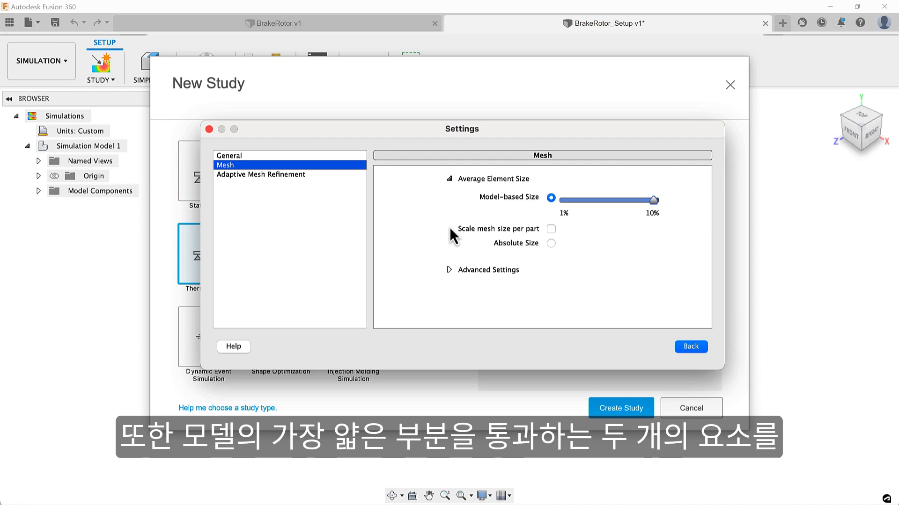
pyautogui.click(551, 243)
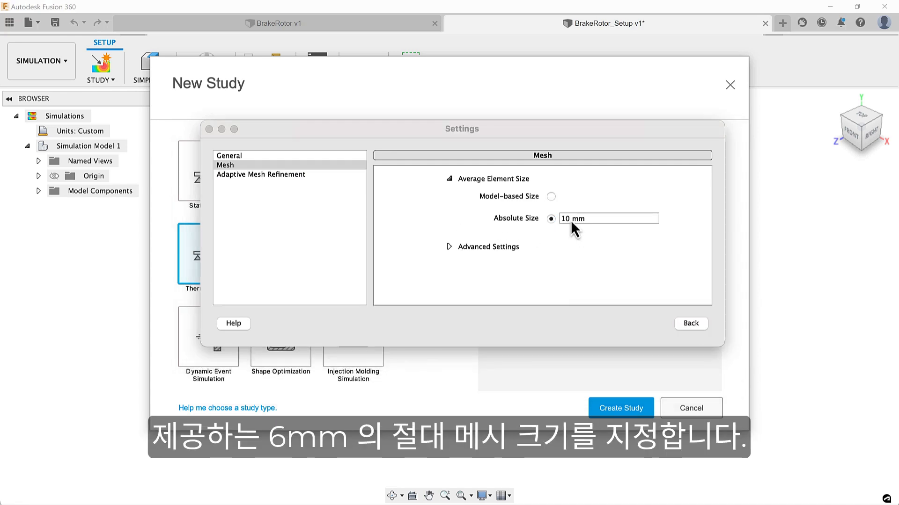
pyautogui.click(566, 219)
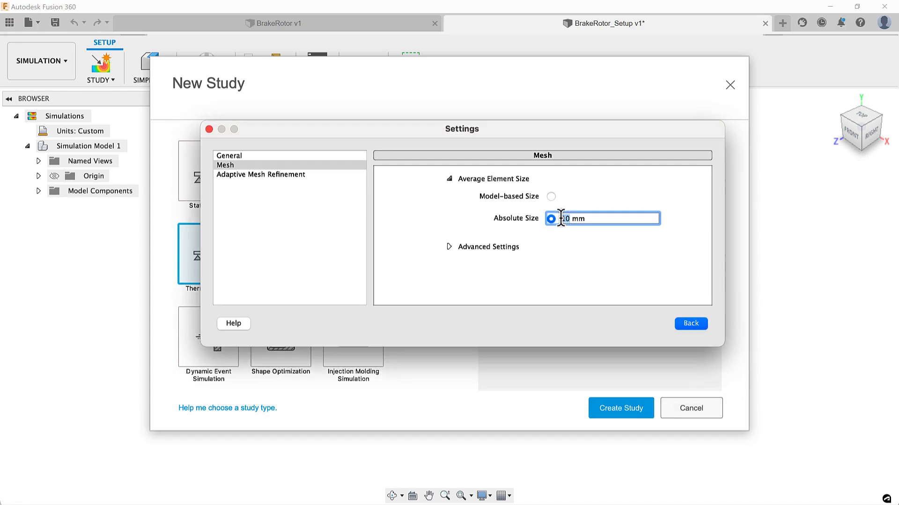
pyautogui.write('5')
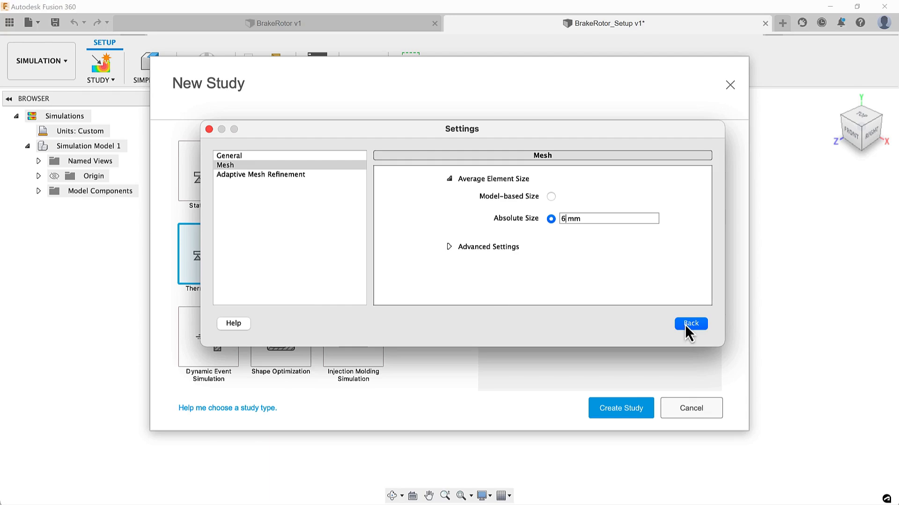
pyautogui.click(697, 325)
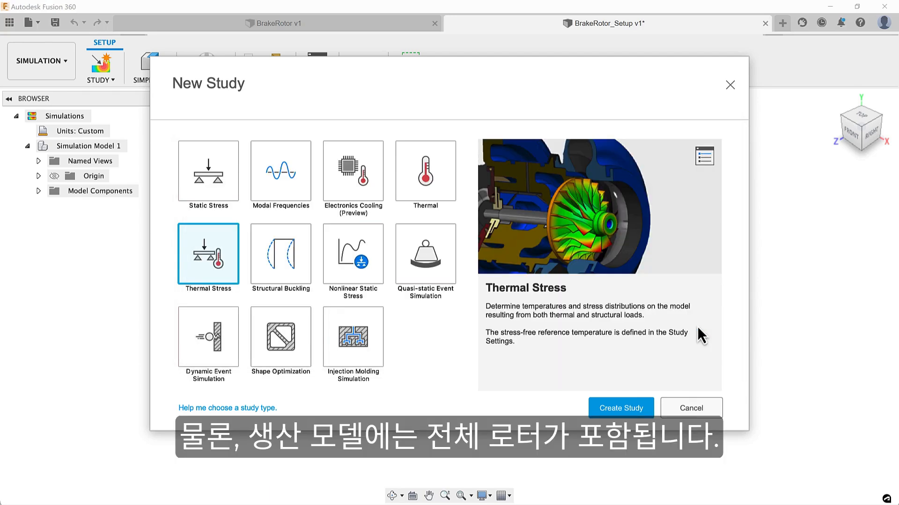
pyautogui.click(617, 408)
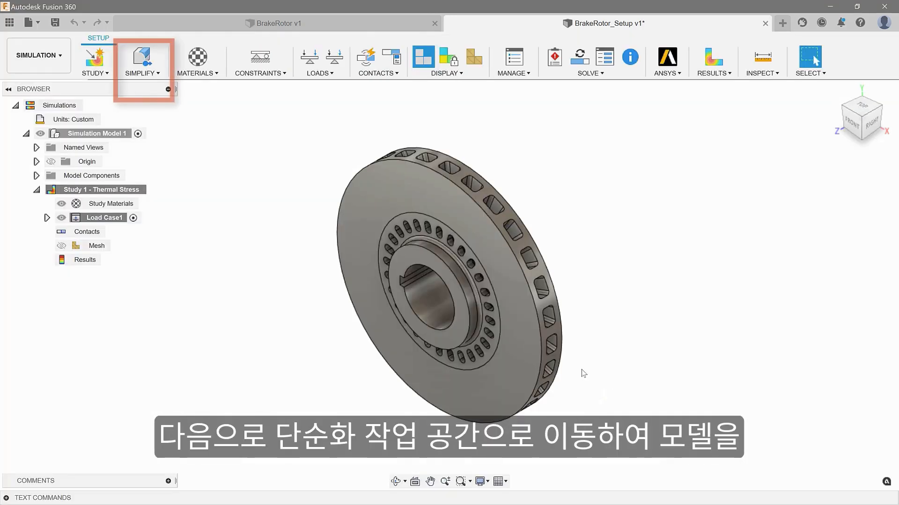
# - Open the simulation model for simplification and split the rotor body along the XY origin plane
pyautogui.click(144, 63)
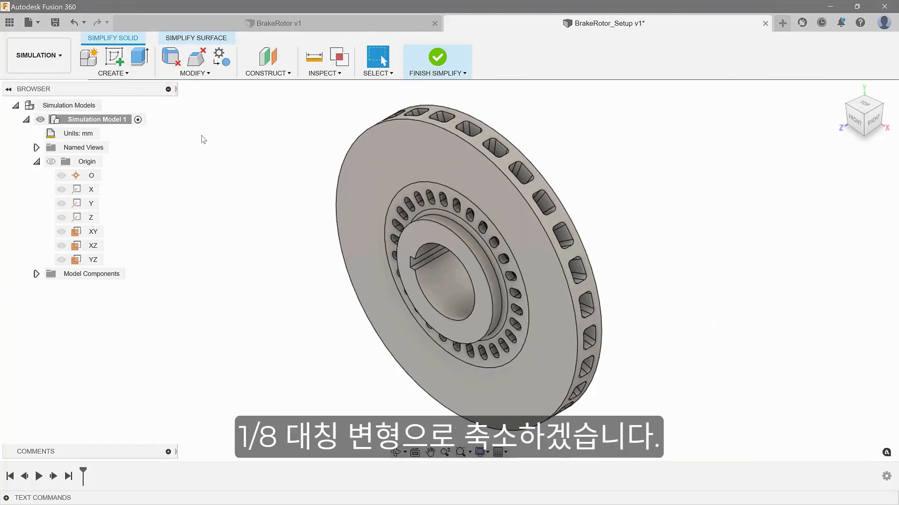
pyautogui.click(194, 73)
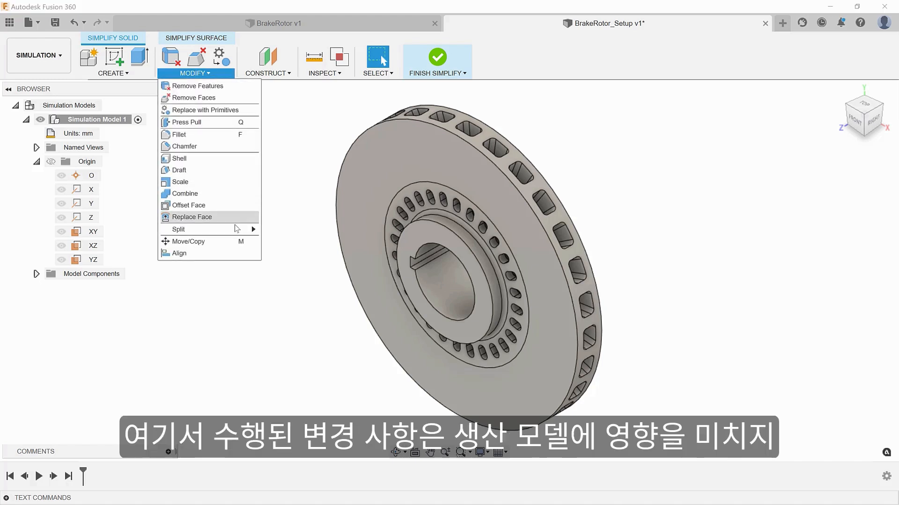
pyautogui.moveTo(236, 229)
pyautogui.click(285, 241)
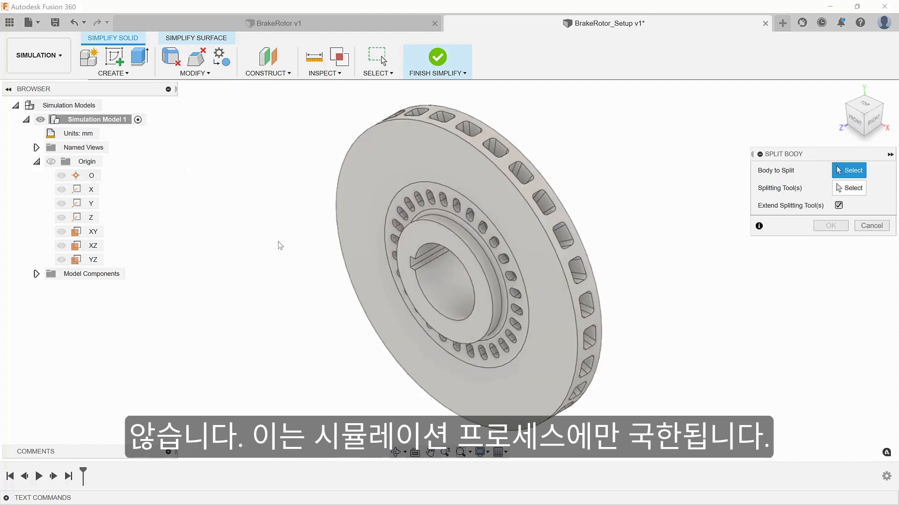
pyautogui.click(485, 189)
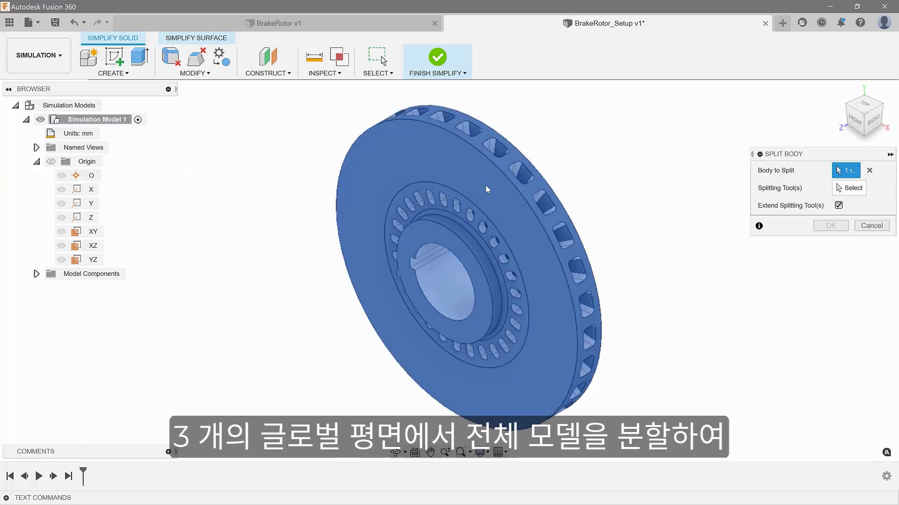
pyautogui.click(852, 189)
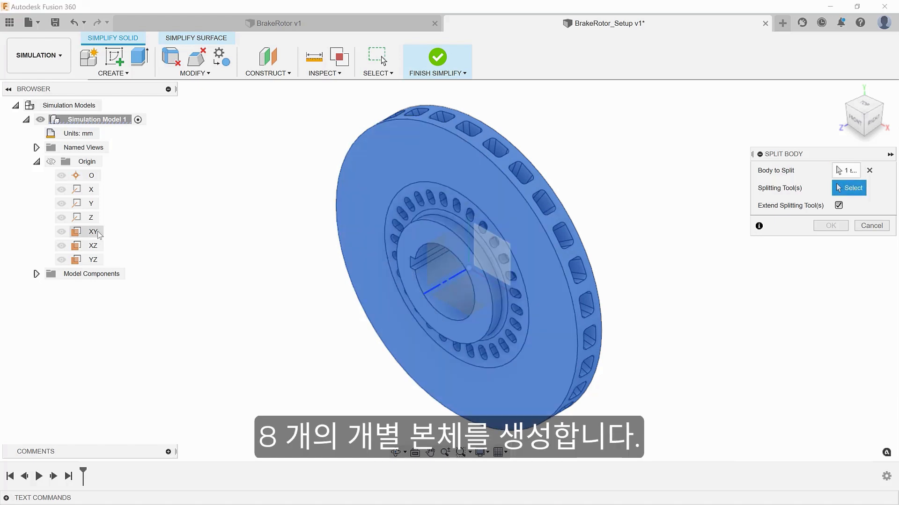
pyautogui.click(96, 231)
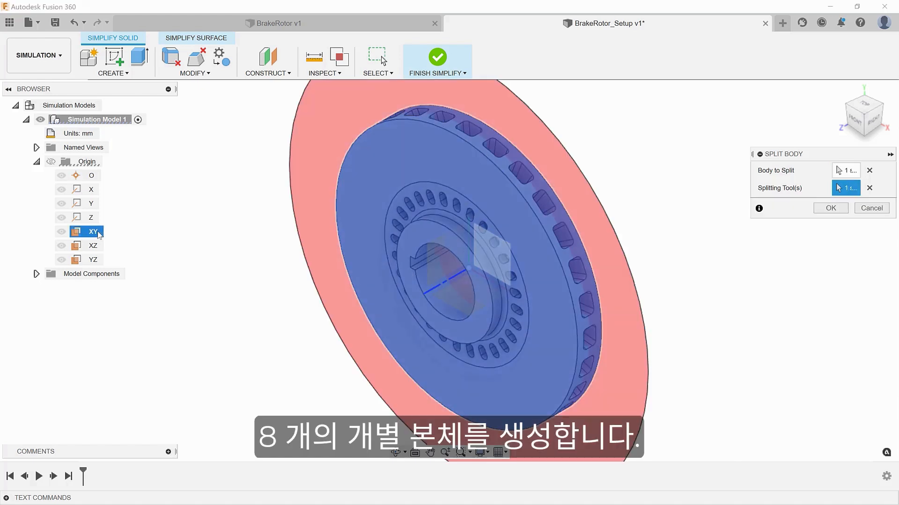
pyautogui.click(831, 209)
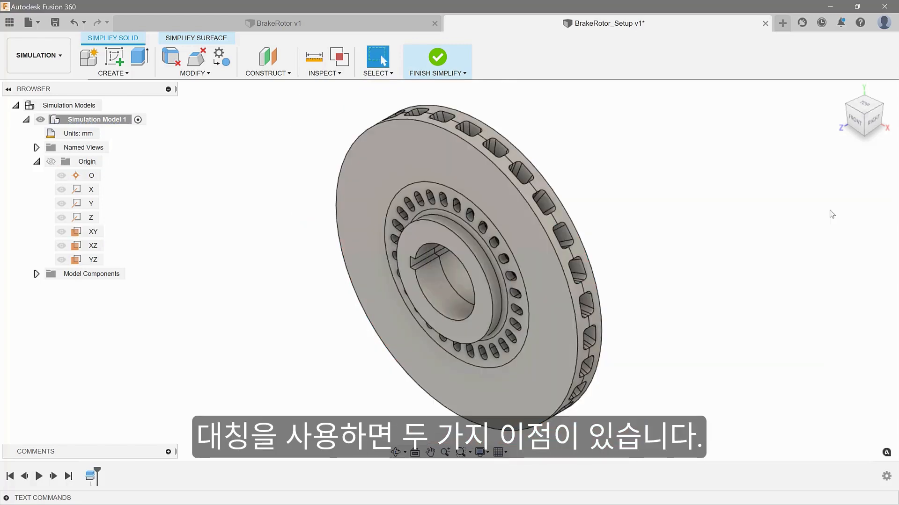
# - Split both rotor halves along the XZ origin plane
pyautogui.rightClick(759, 217)
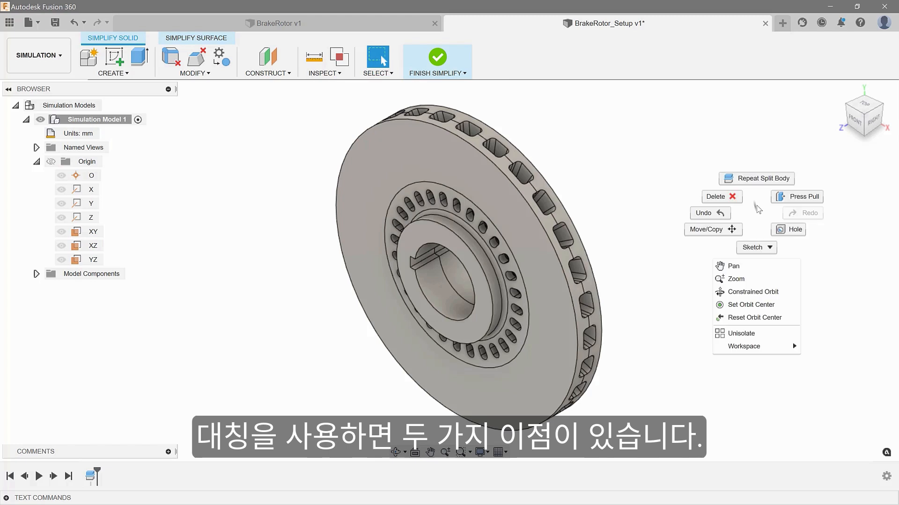
pyautogui.click(756, 180)
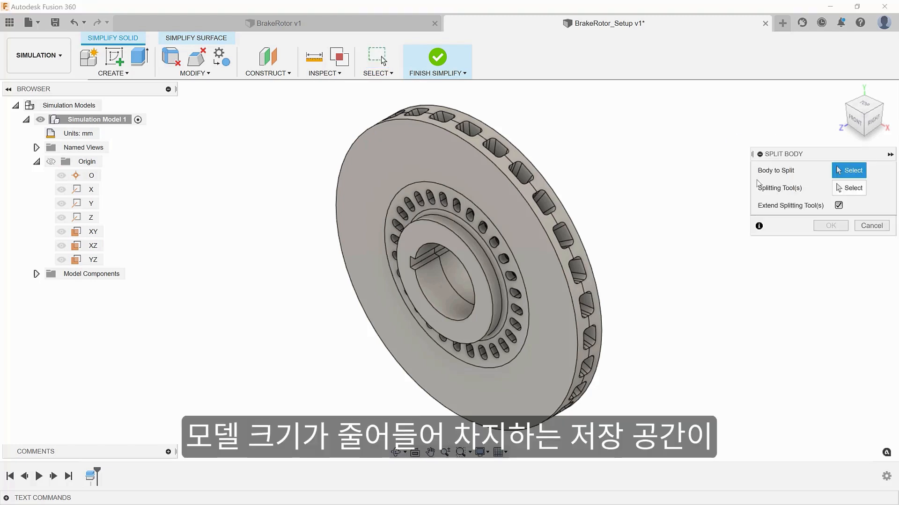
pyautogui.moveTo(613, 198); pyautogui.dragTo(511, 241)
pyautogui.click(846, 189)
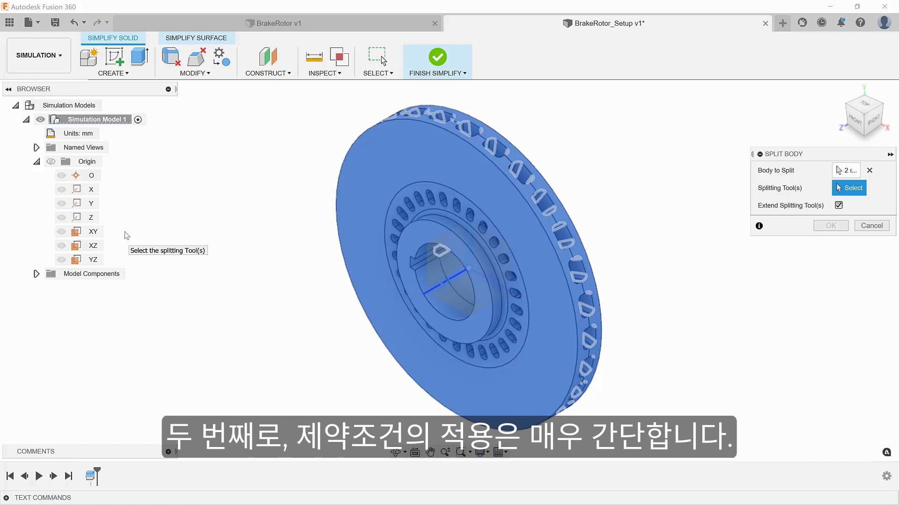
pyautogui.click(93, 246)
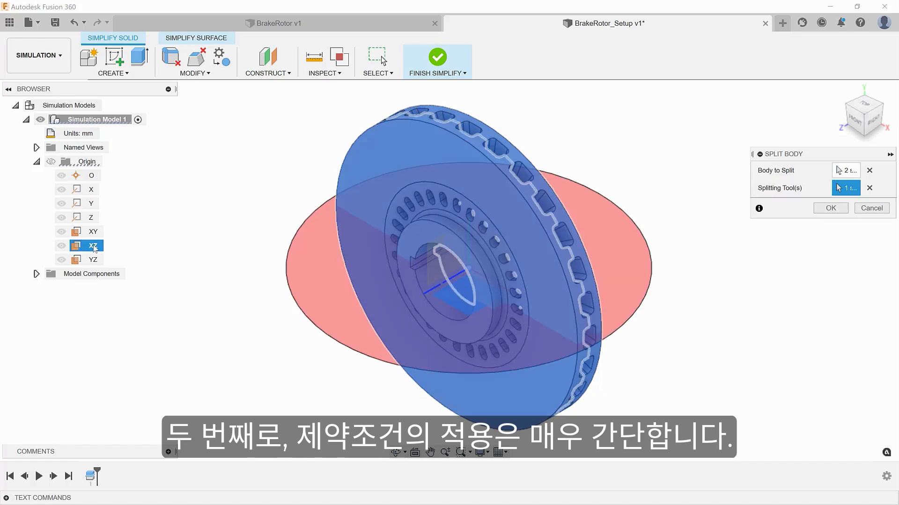
pyautogui.click(830, 209)
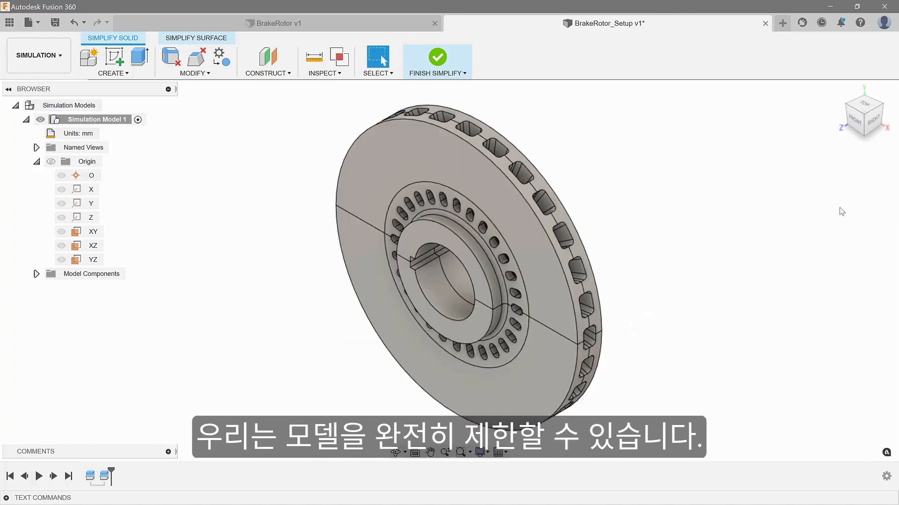
# - Split all four rotor bodies along the YZ origin plane
pyautogui.rightClick(774, 209)
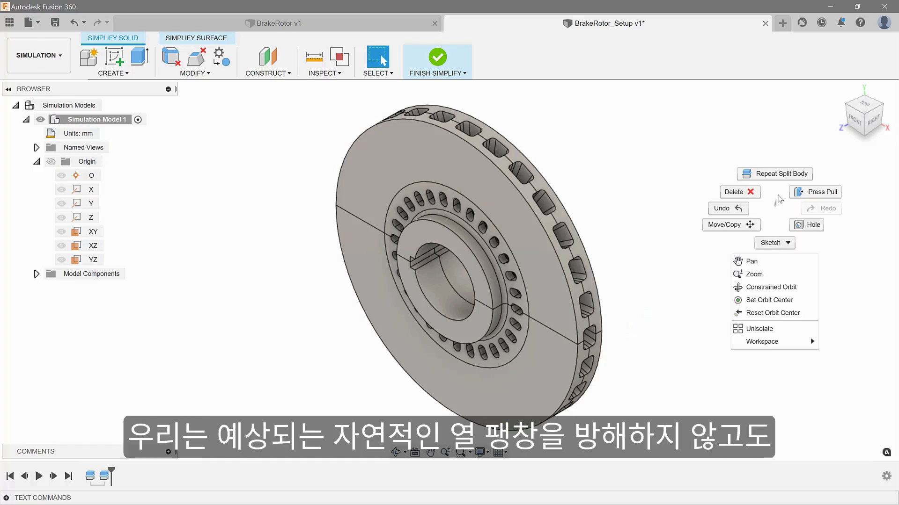
pyautogui.click(783, 174)
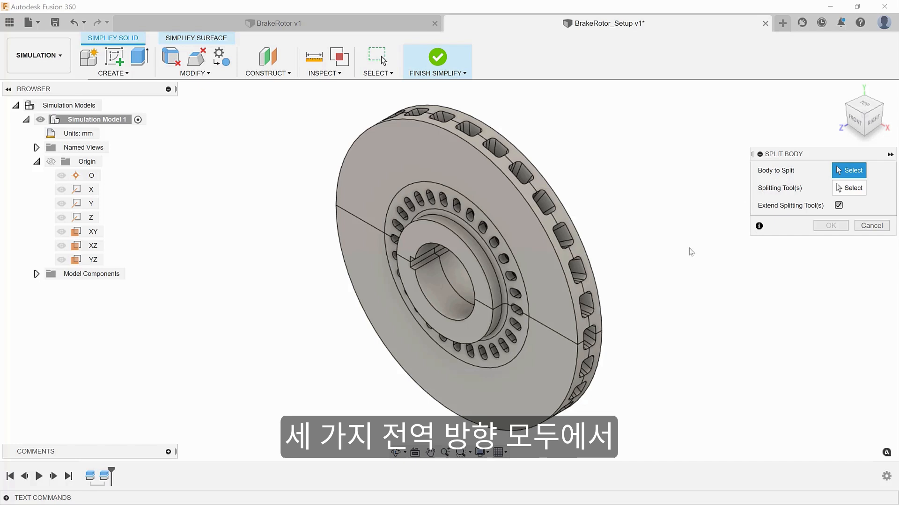
pyautogui.moveTo(630, 295); pyautogui.dragTo(540, 370)
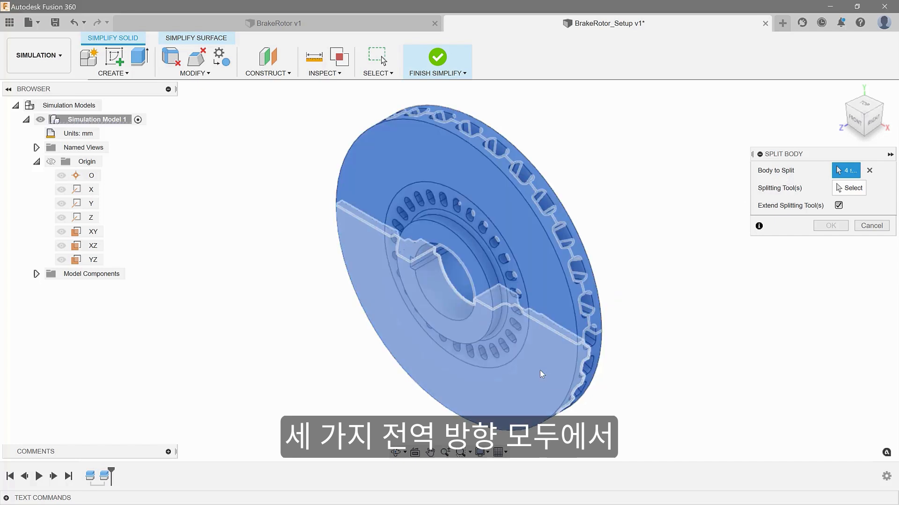
pyautogui.click(850, 187)
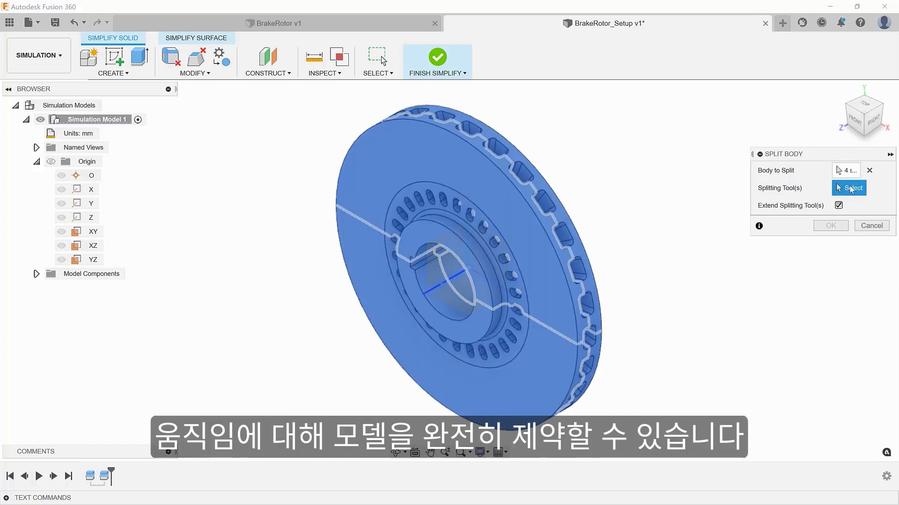
pyautogui.click(93, 261)
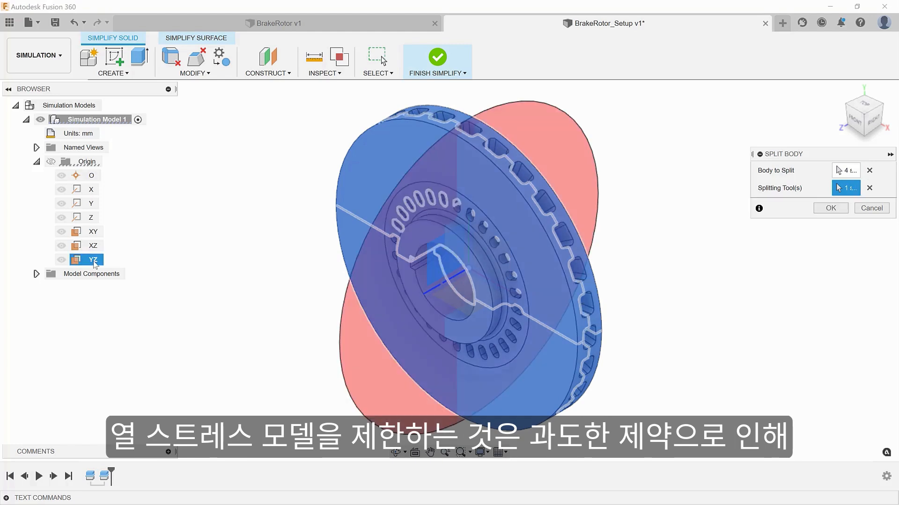
pyautogui.click(828, 209)
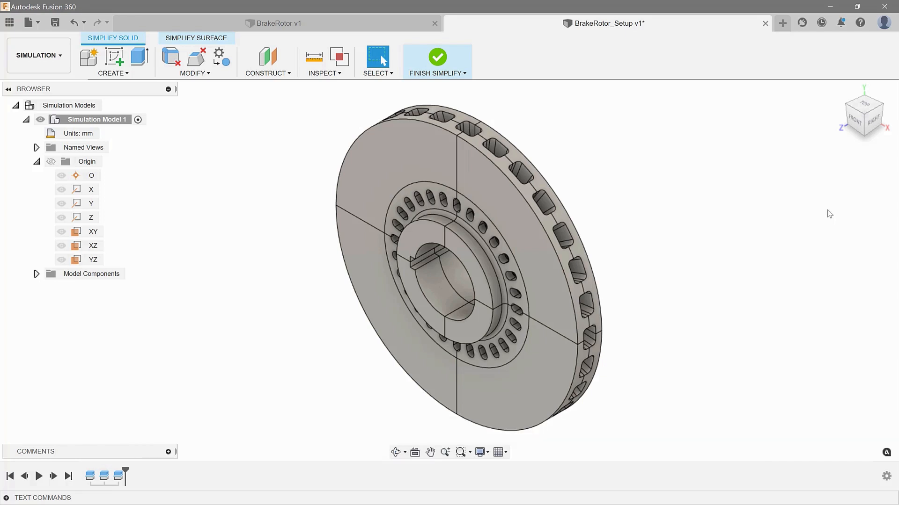
# - Using body selection priority and an inverted selection, remove every rotor body except the front one-eighth segment in the positive X and Y quadrant
pyautogui.click(377, 73)
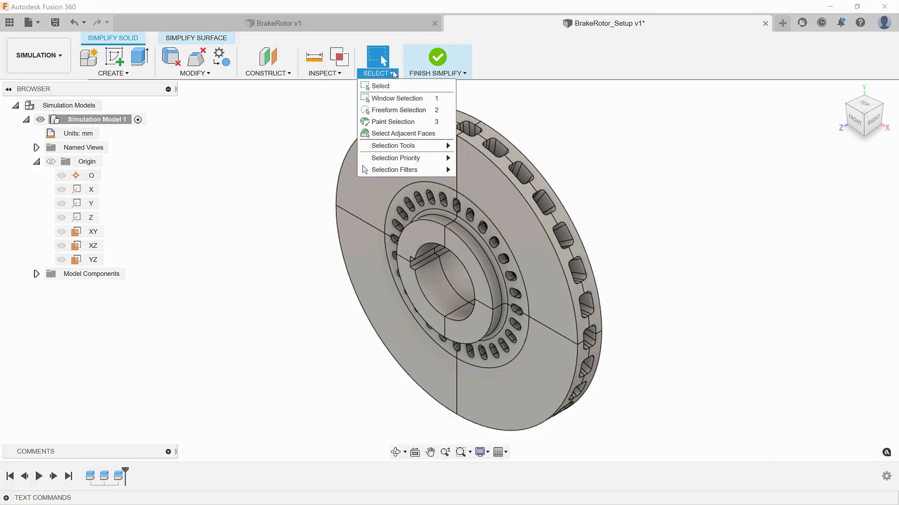
pyautogui.moveTo(418, 162)
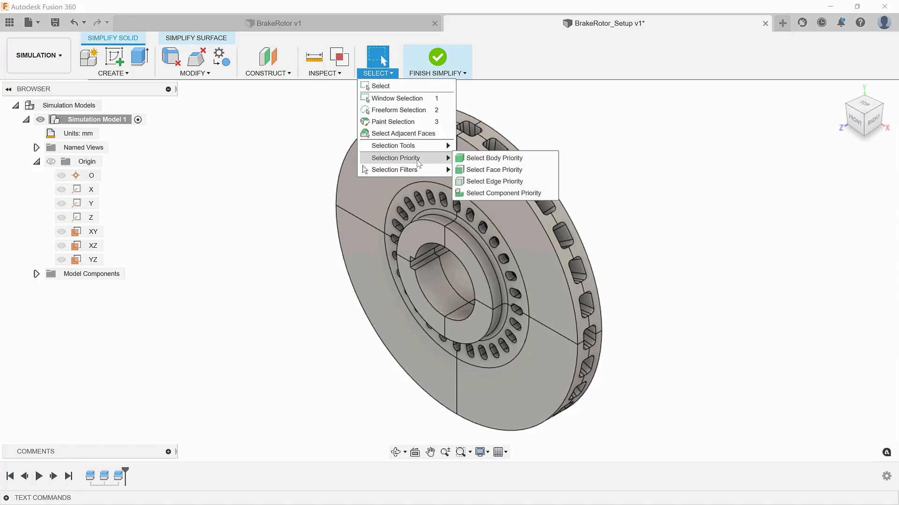
pyautogui.click(478, 162)
pyautogui.click(474, 161)
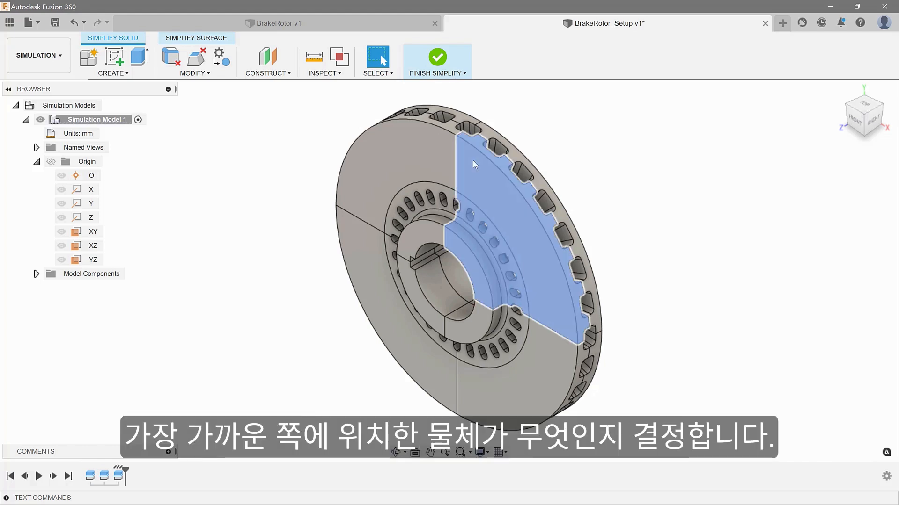
pyautogui.rightClick(520, 187)
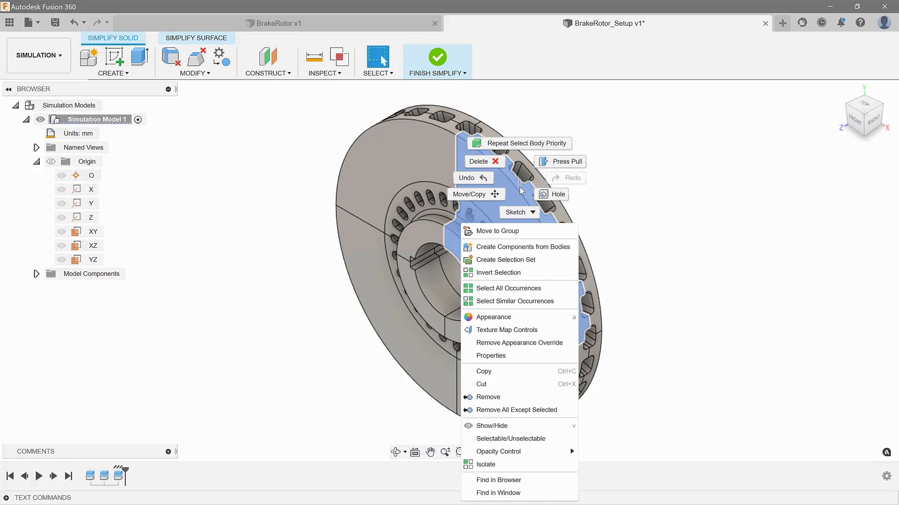
pyautogui.click(522, 273)
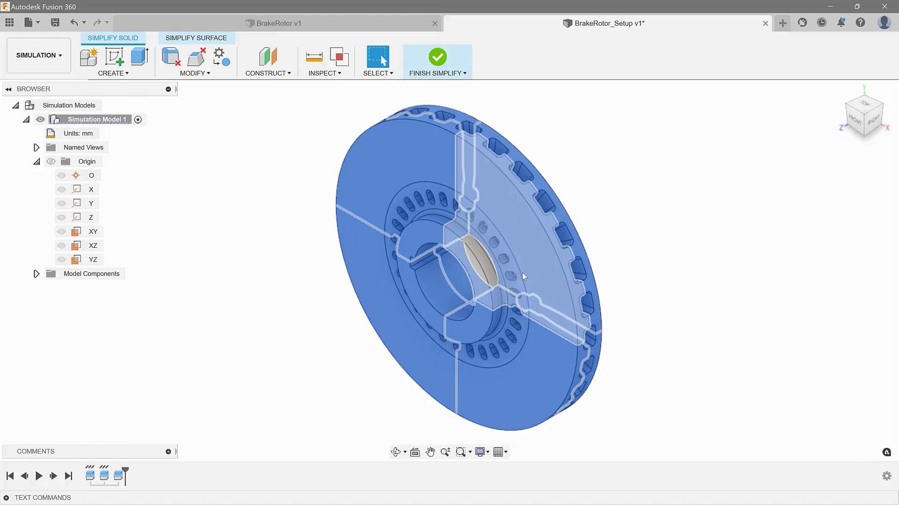
pyautogui.rightClick(356, 205)
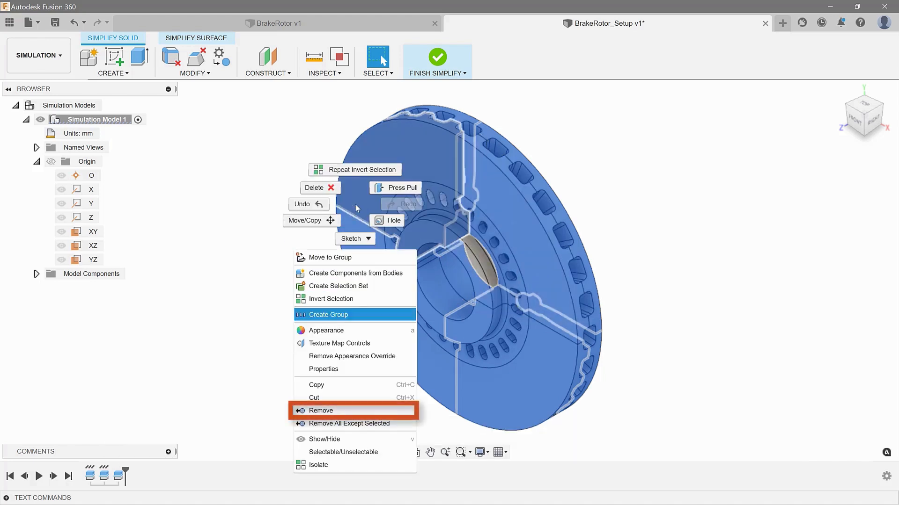
pyautogui.click(337, 411)
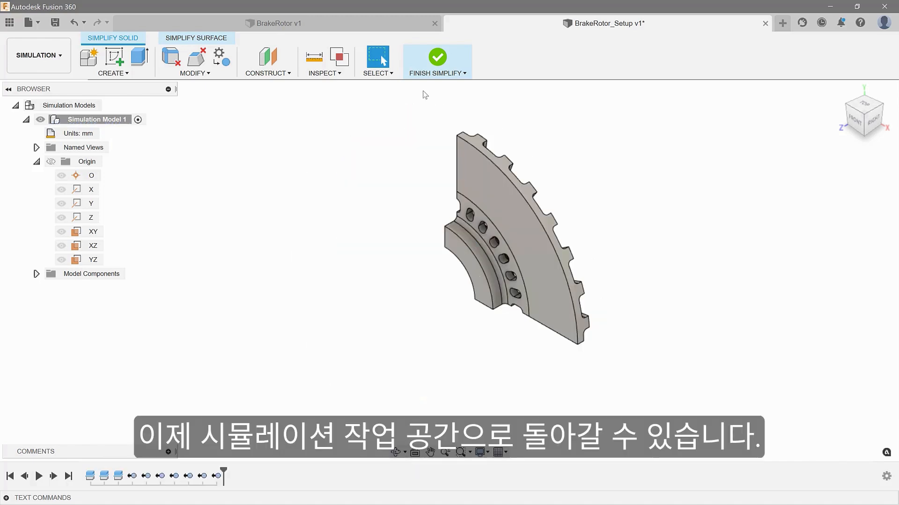
# - Finish simplifying the model and accept the study materials with the rotor's material kept as (Same as Model)
pyautogui.click(437, 73)
pyautogui.click(440, 85)
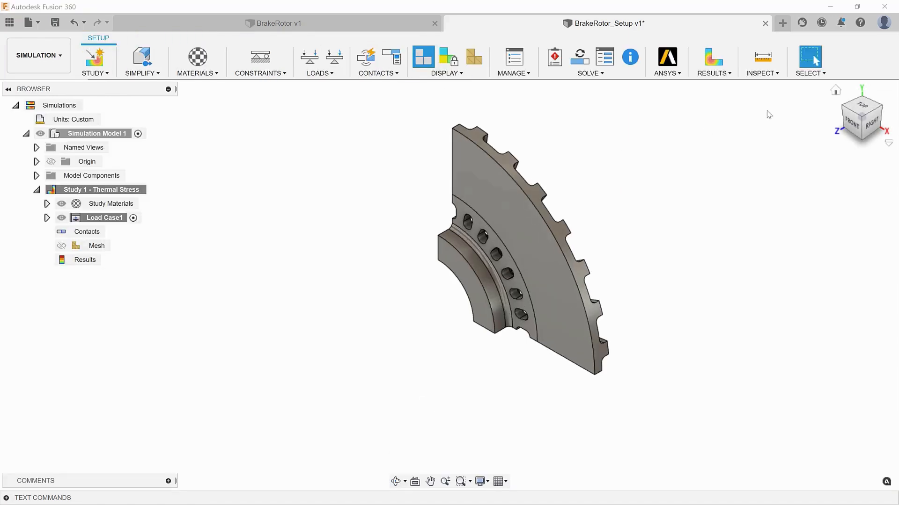
pyautogui.click(836, 91)
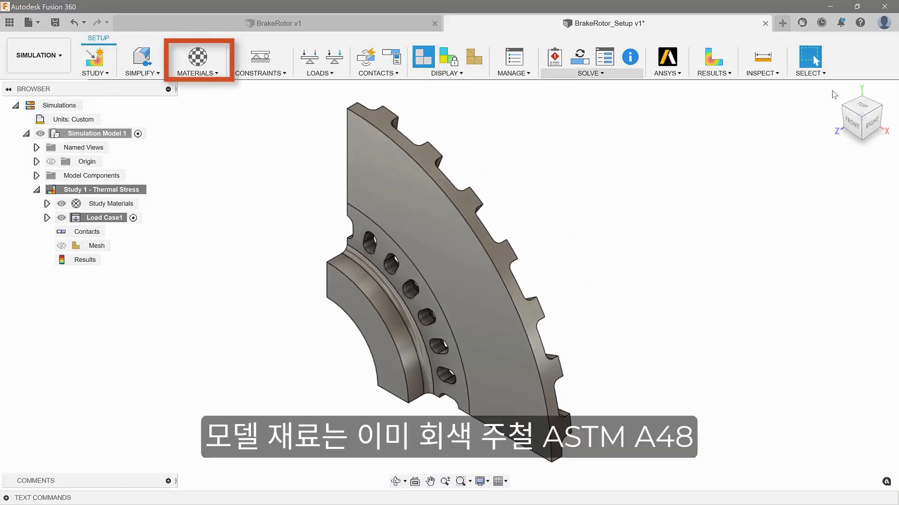
pyautogui.click(197, 57)
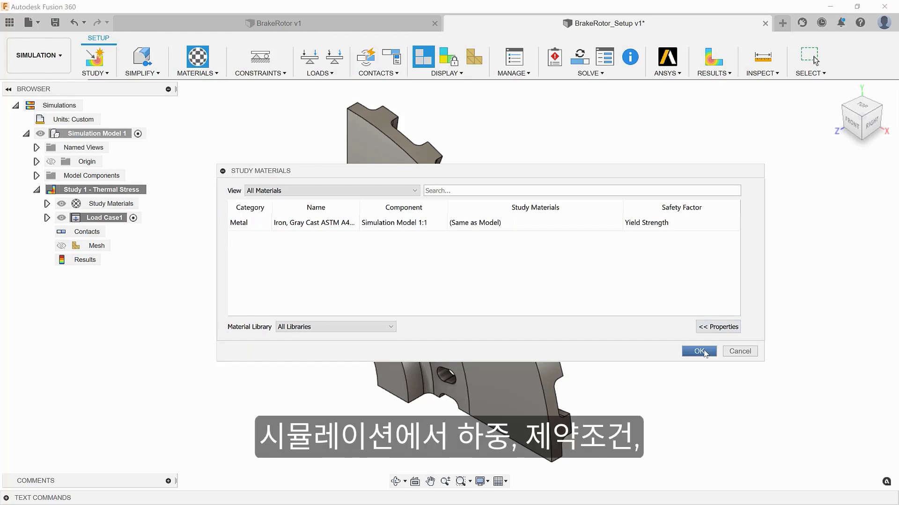
pyautogui.click(699, 351)
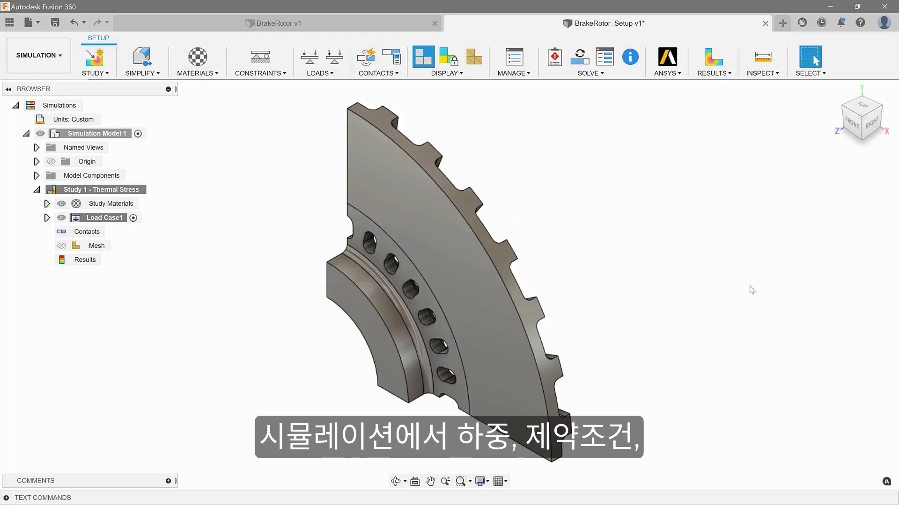
# - With face selection priority, apply a fixed structural constraint in Ux only to the rotor's cut faces on the YZ symmetry plane
pyautogui.click(849, 123)
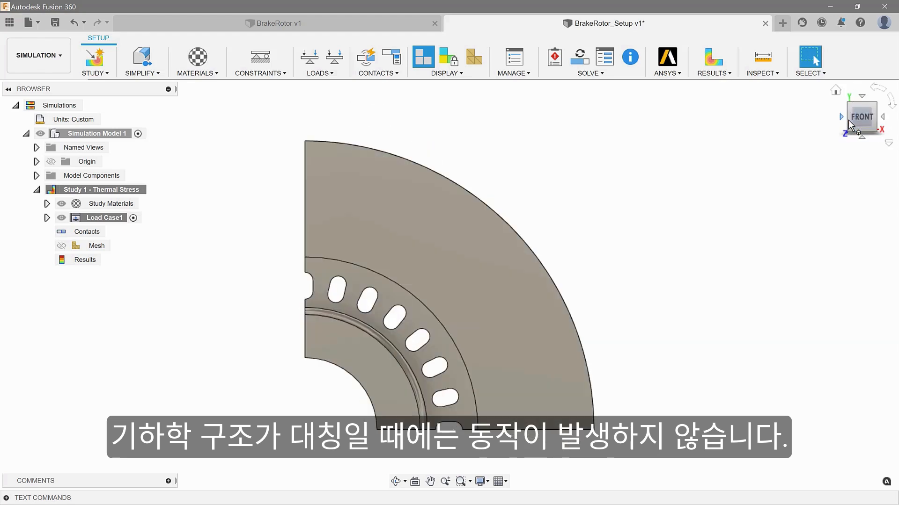
pyautogui.click(810, 70)
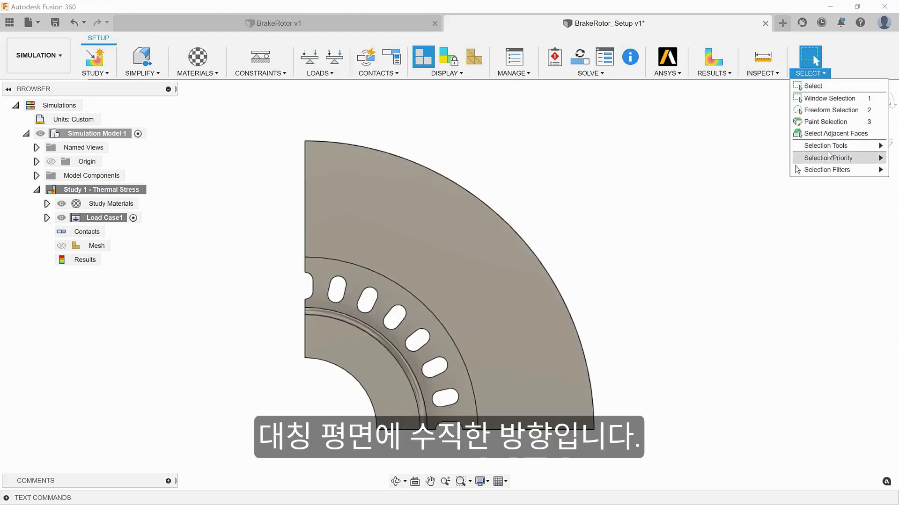
pyautogui.moveTo(828, 158)
pyautogui.click(771, 172)
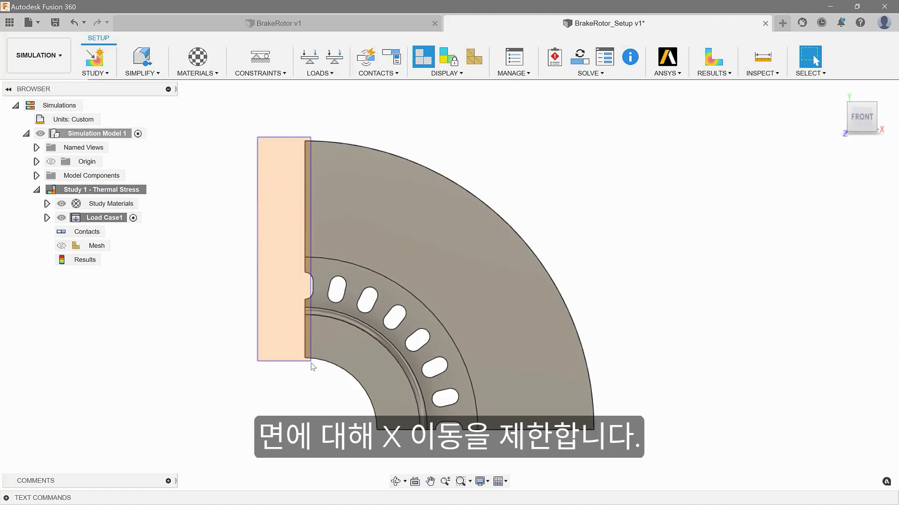
pyautogui.click(260, 57)
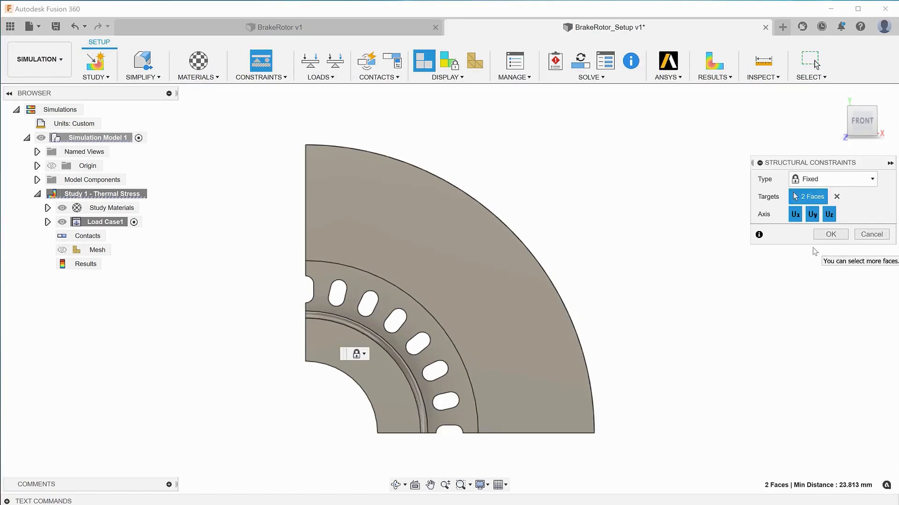
pyautogui.click(812, 211)
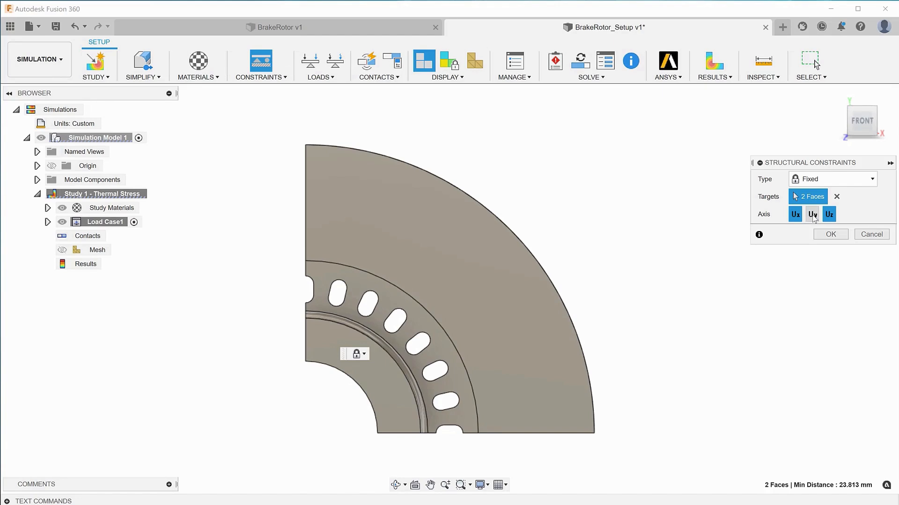
pyautogui.click(828, 215)
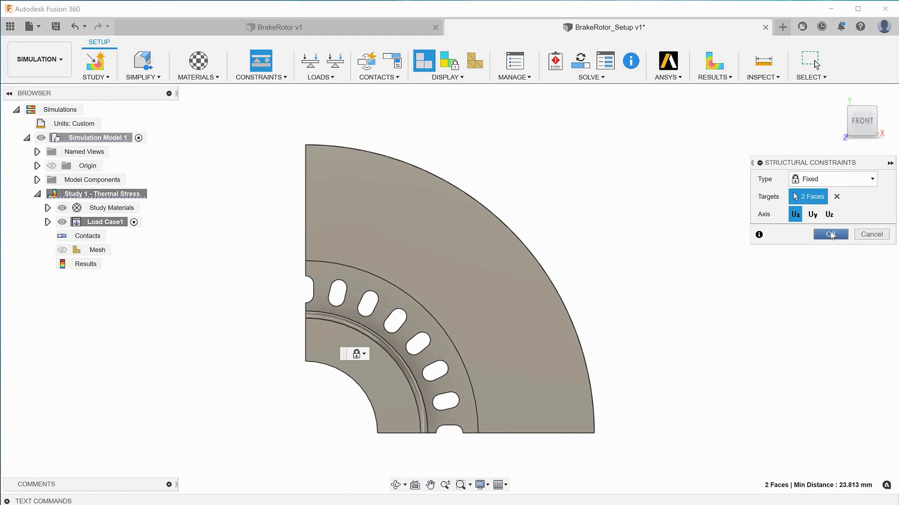
pyautogui.click(830, 235)
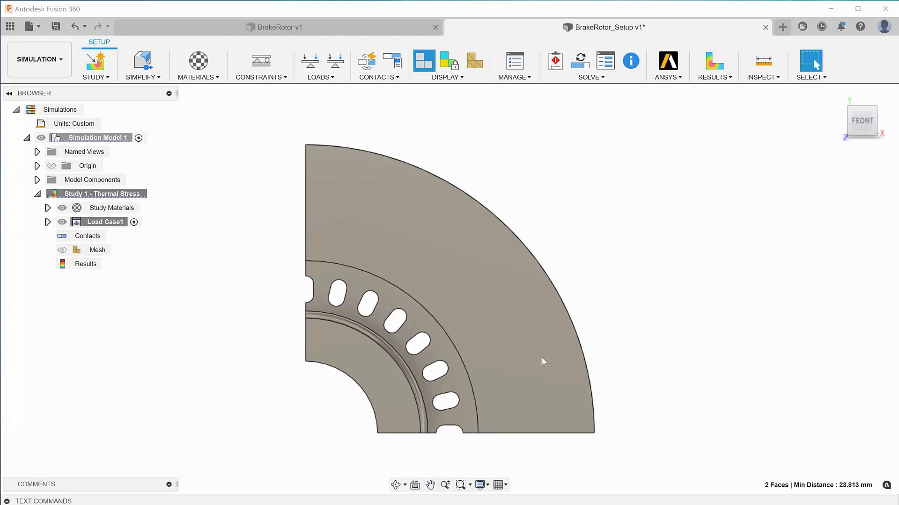
# - Apply a fixed structural constraint in Uy only to the rotor's cut faces on the XZ symmetry plane
pyautogui.click(263, 65)
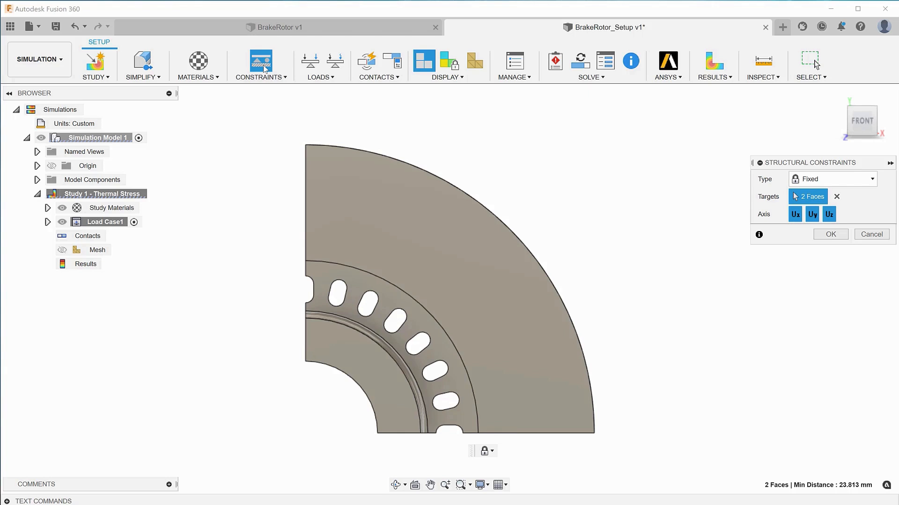
pyautogui.click(795, 215)
pyautogui.click(829, 215)
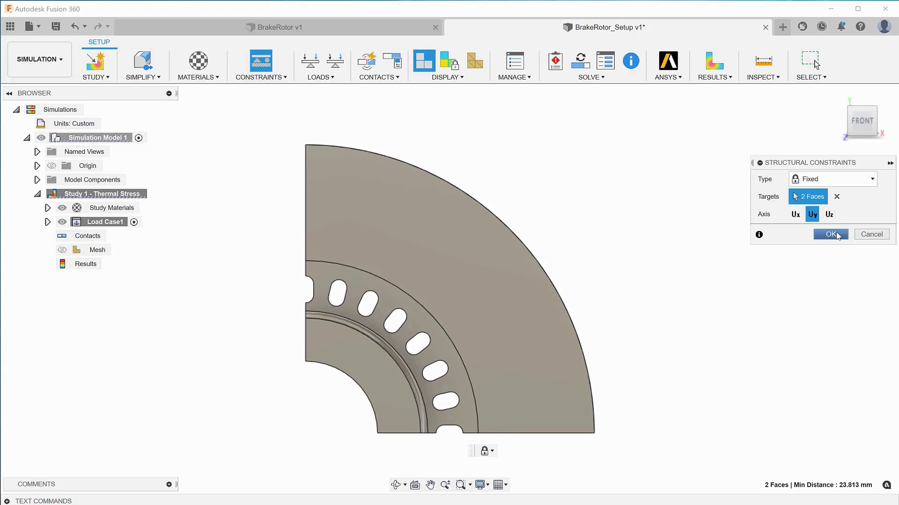
pyautogui.click(830, 234)
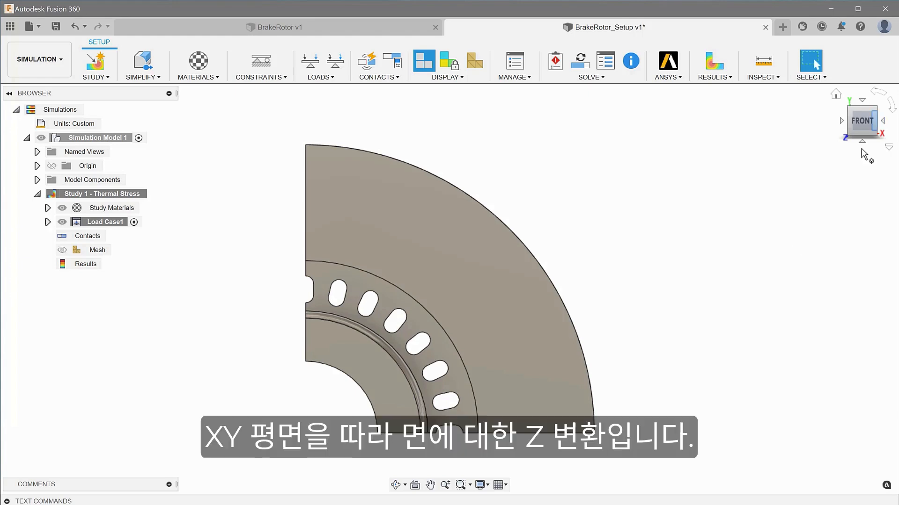
# - Apply a fixed structural constraint in Uz only to the rotor's cut faces along the XY symmetry plane
pyautogui.click(883, 122)
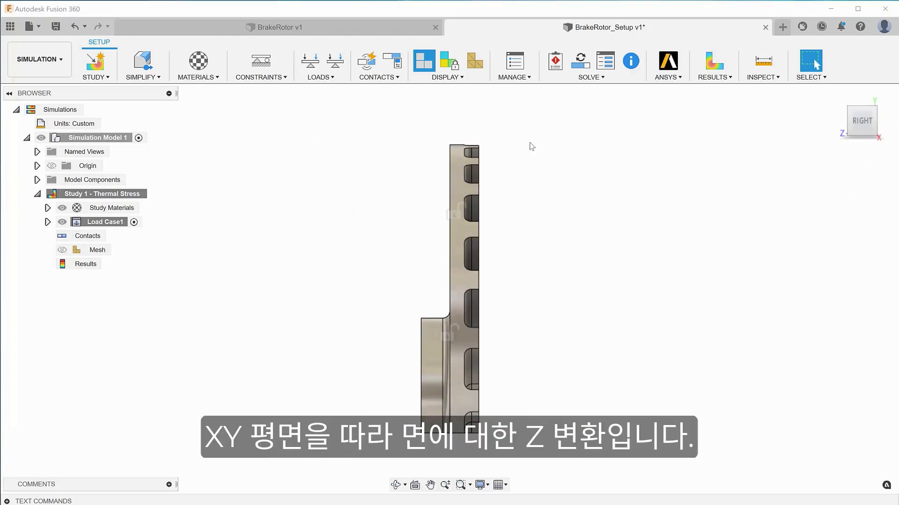
pyautogui.moveTo(473, 129); pyautogui.dragTo(498, 440)
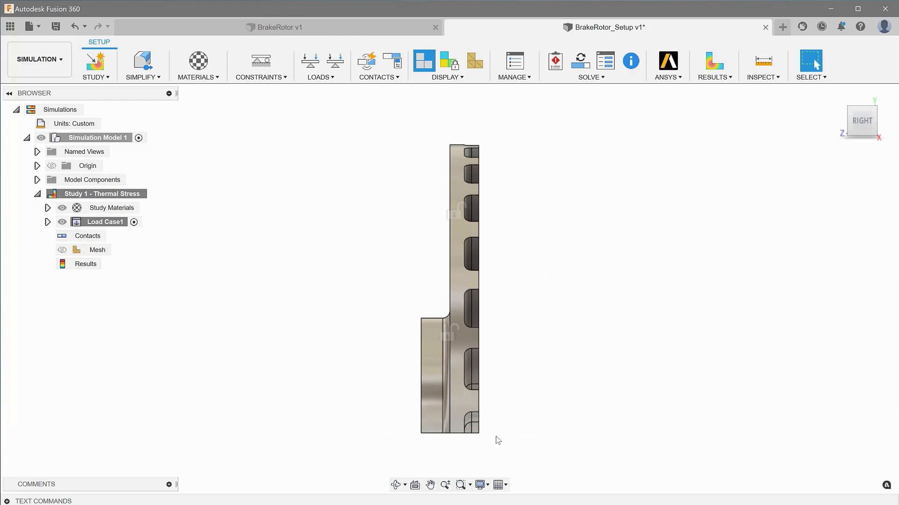
pyautogui.click(261, 60)
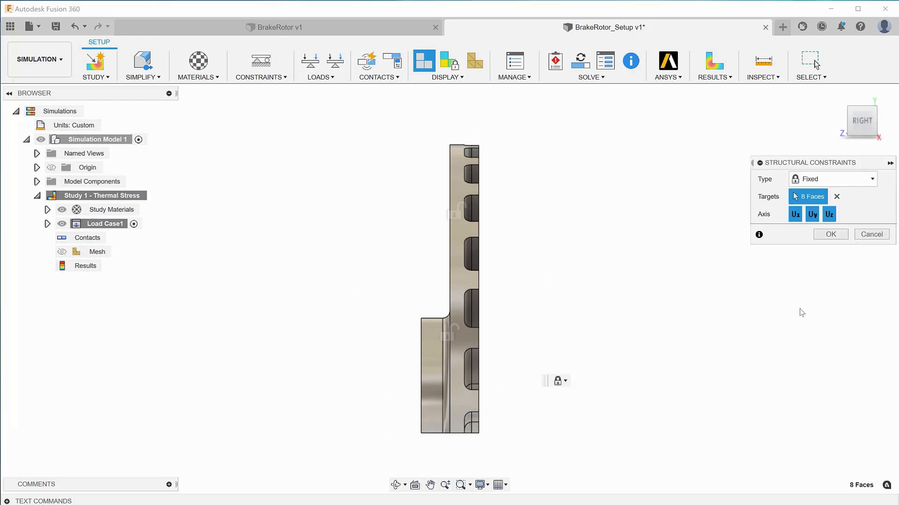
pyautogui.click(795, 216)
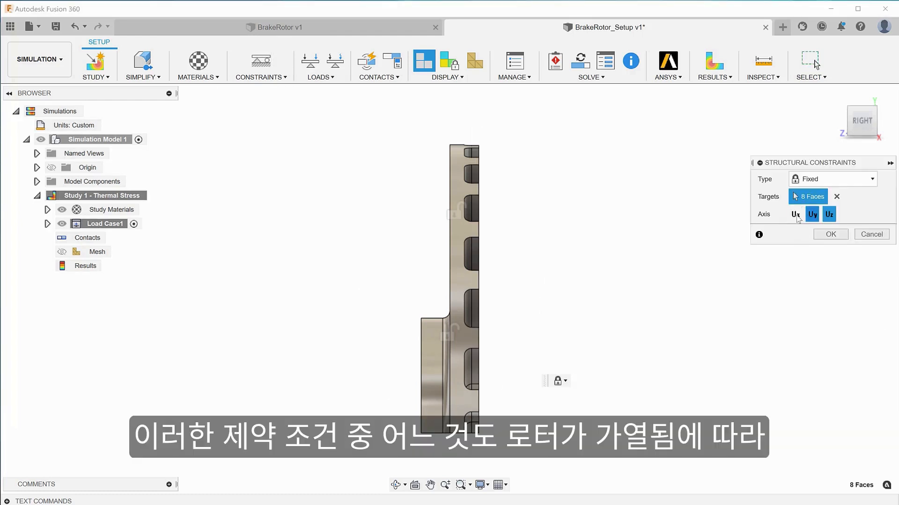
pyautogui.click(812, 215)
pyautogui.click(830, 235)
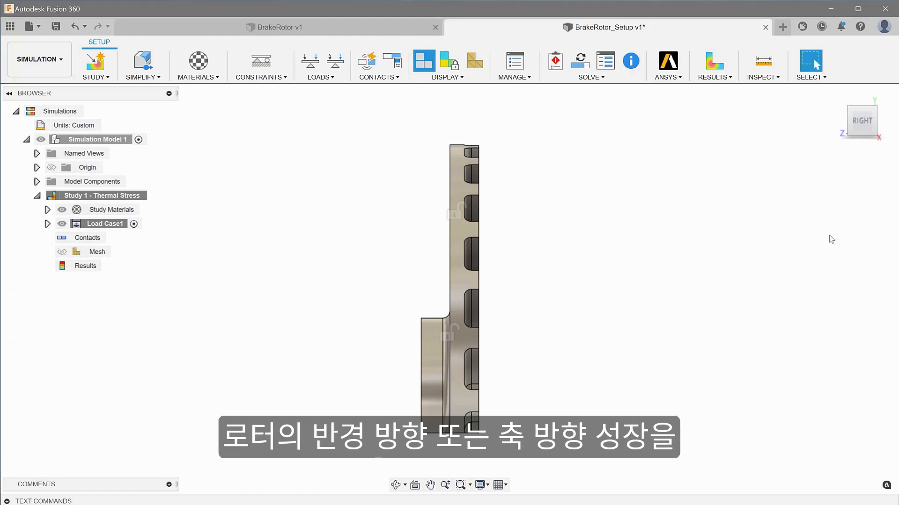
# - Apply a structural pressure load of 13.8 MPa to the hub bore face
pyautogui.click(395, 485)
pyautogui.moveTo(356, 409); pyautogui.dragTo(343, 325)
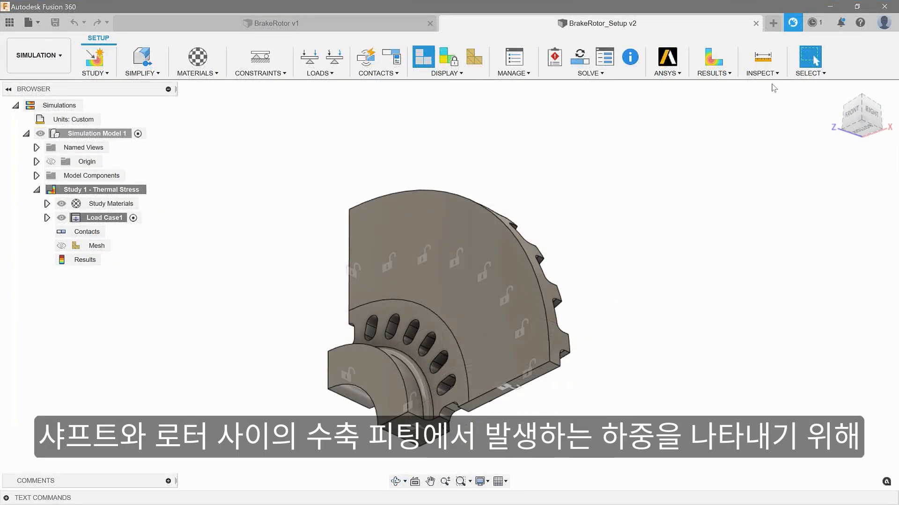
pyautogui.moveTo(856, 136); pyautogui.dragTo(858, 89)
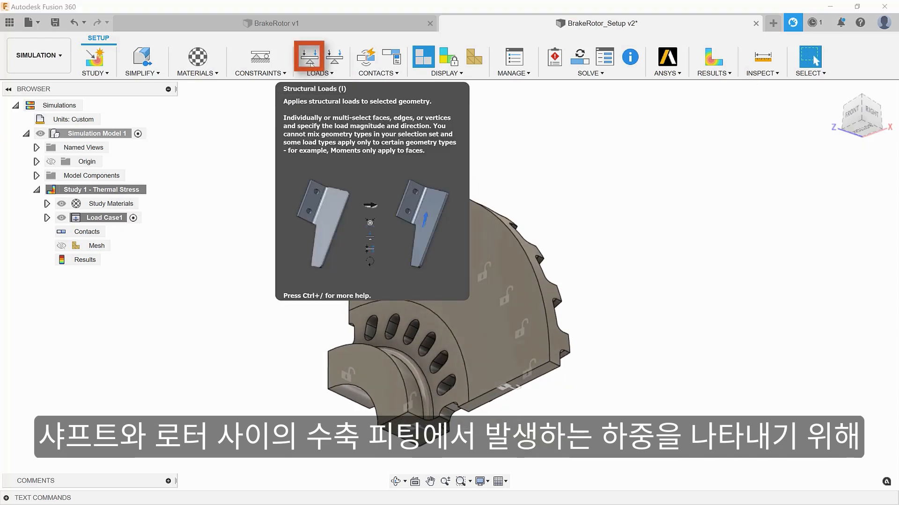
pyautogui.click(310, 58)
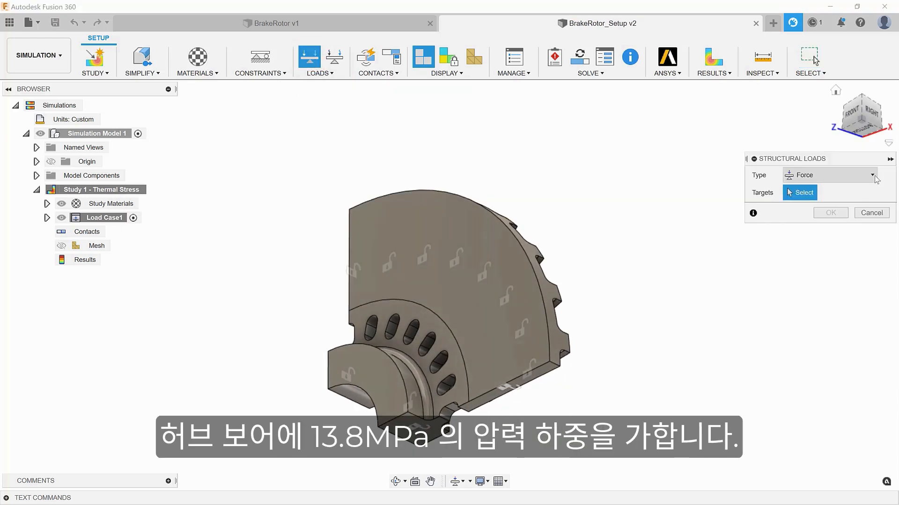
pyautogui.click(872, 175)
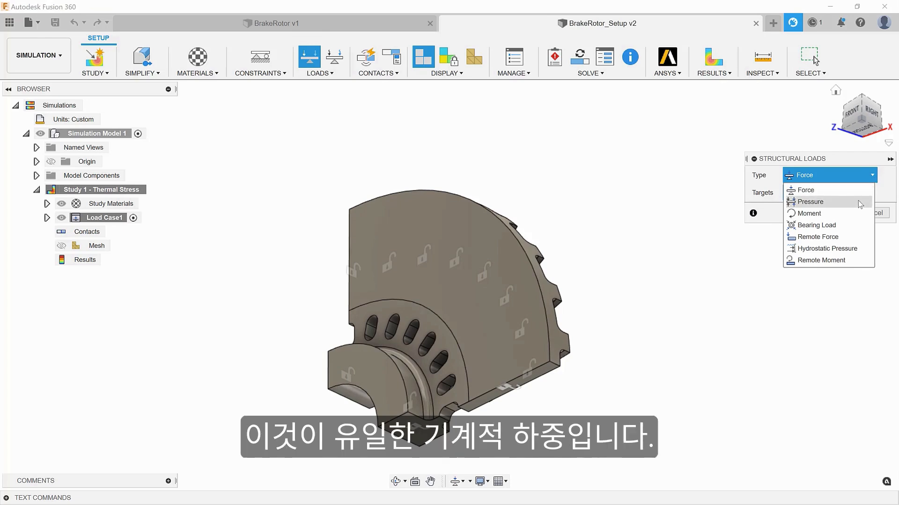
pyautogui.click(858, 201)
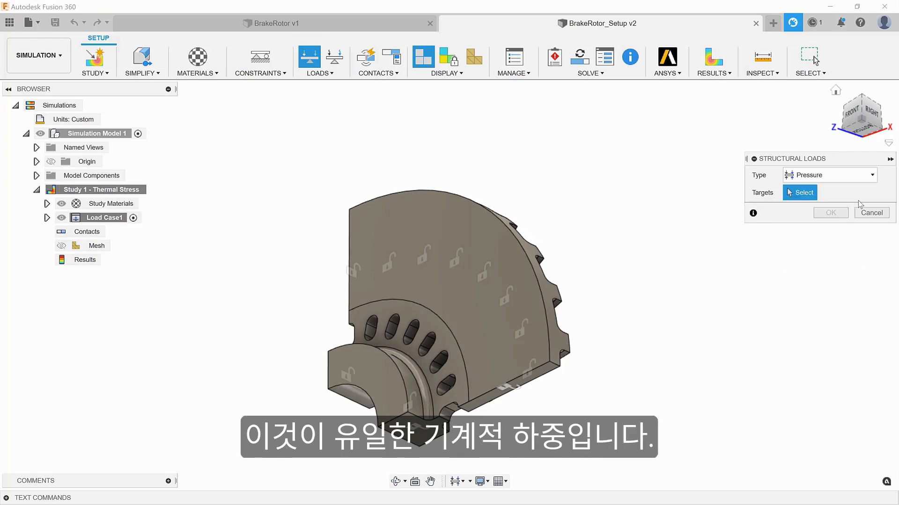
pyautogui.click(362, 398)
pyautogui.click(805, 228)
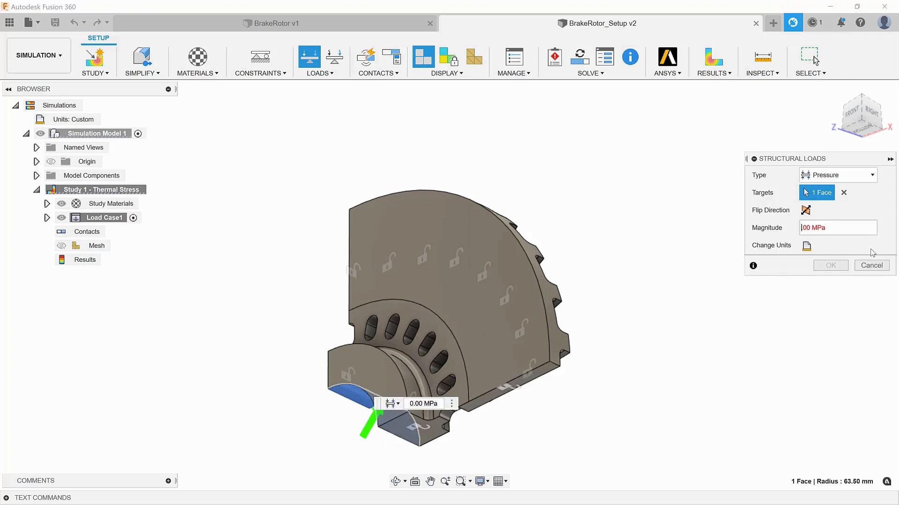
pyautogui.write('13.8')
pyautogui.click(831, 266)
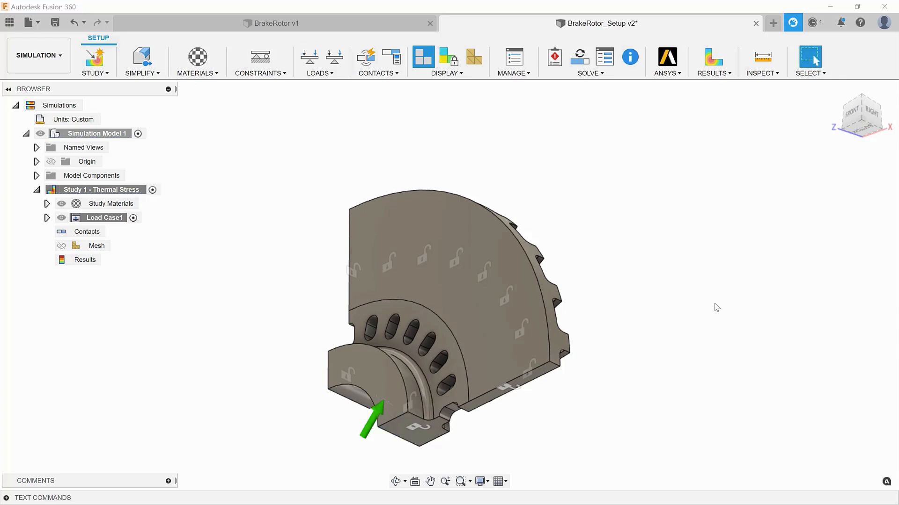
# - Apply a thermal load of type Applied Temperature at 38 C to the hub bore face
pyautogui.click(336, 60)
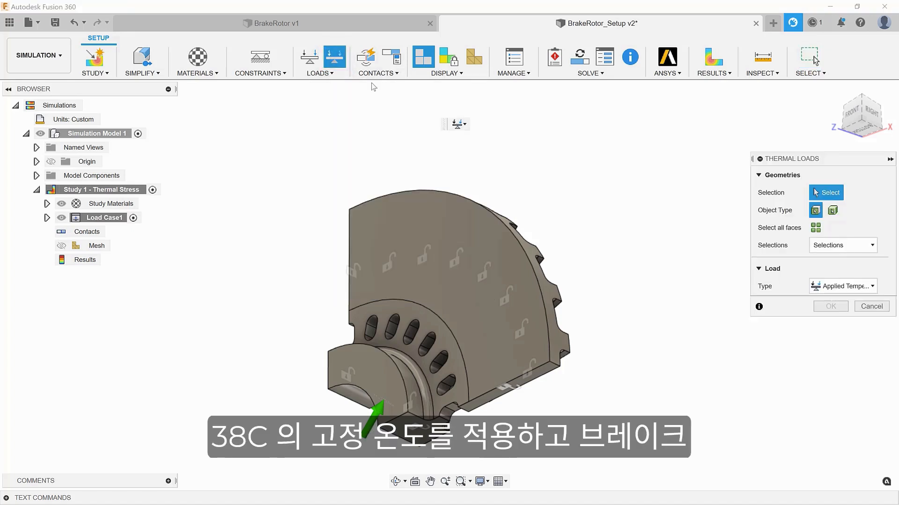
pyautogui.click(356, 401)
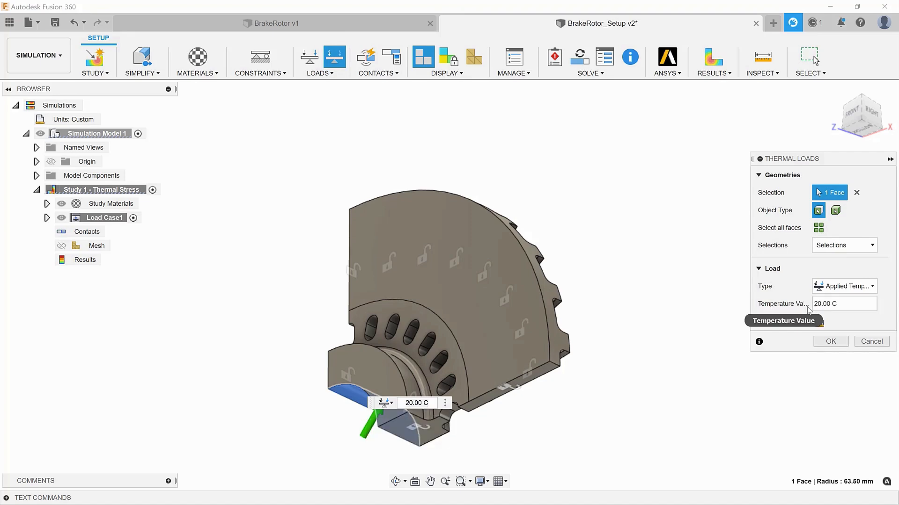
pyautogui.write('38')
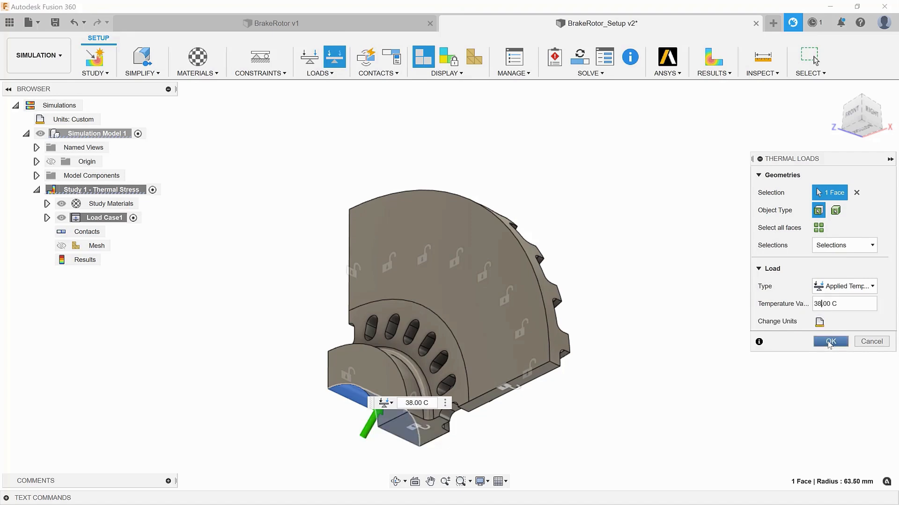
pyautogui.click(830, 342)
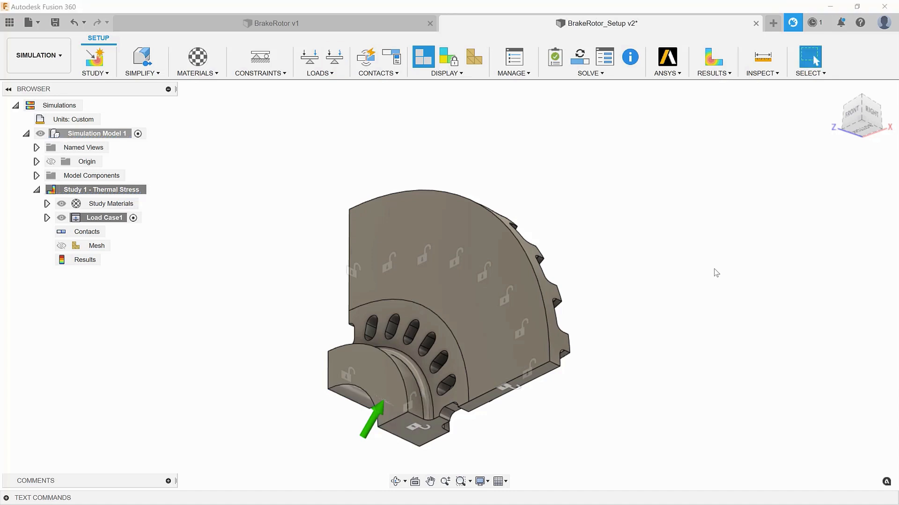
# - Apply a Heat Source thermal load of 36500 W/m^2, defined per unit area, to the rotor's brake pad contact face
pyautogui.click(336, 62)
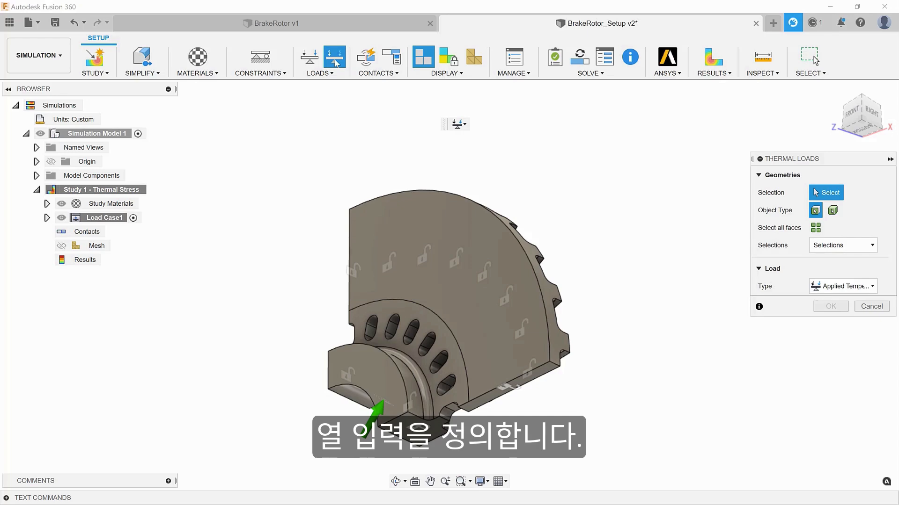
pyautogui.click(871, 286)
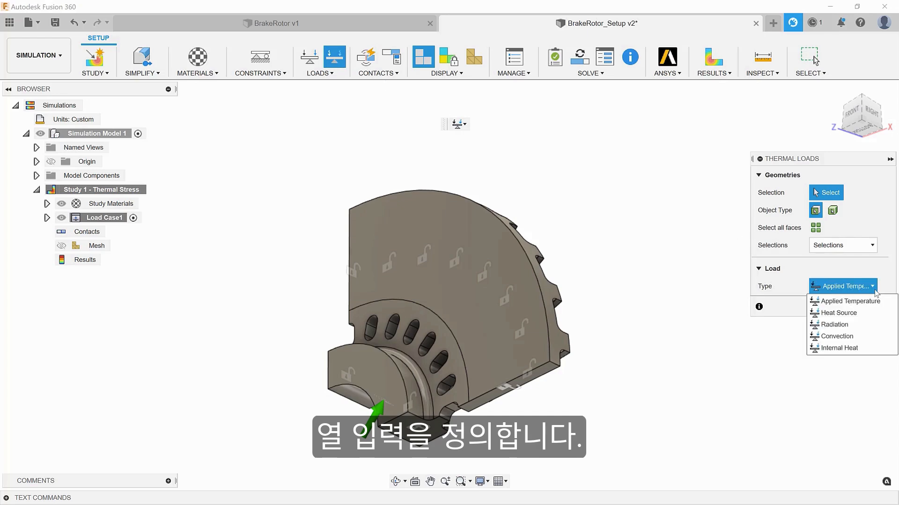
pyautogui.click(874, 313)
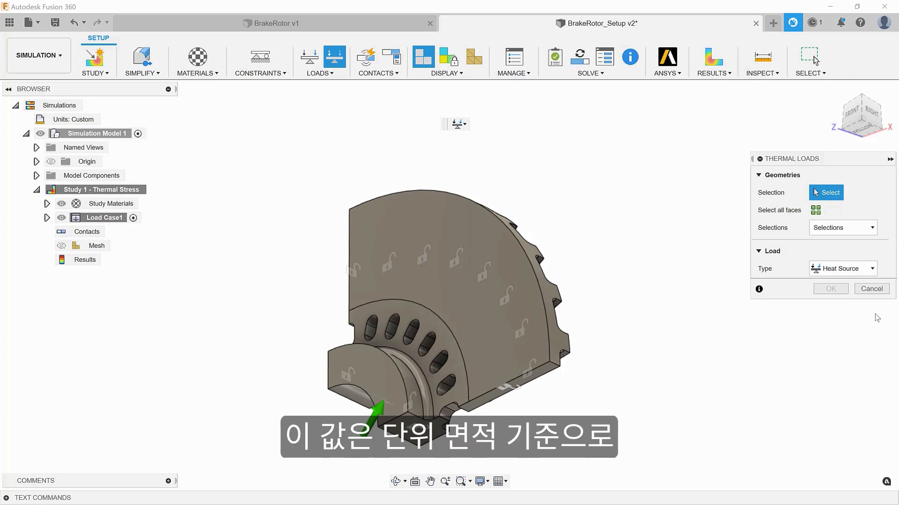
pyautogui.click(524, 282)
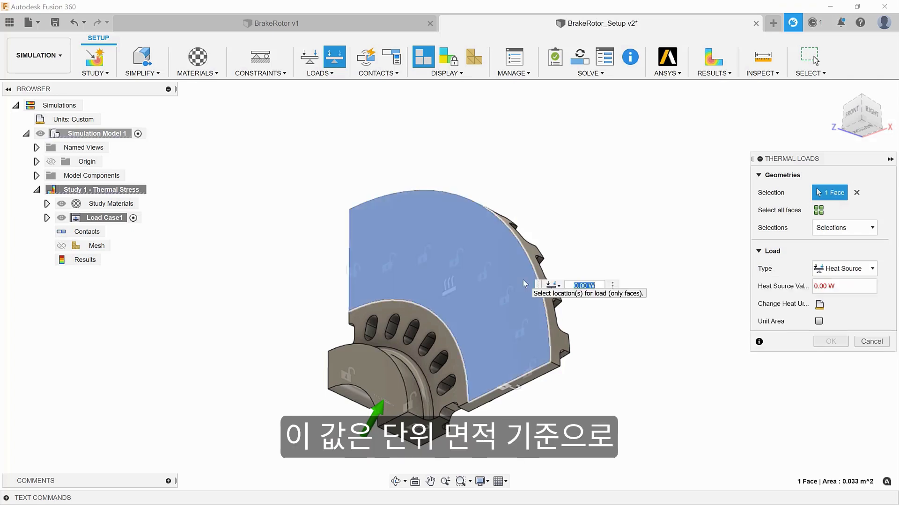
pyautogui.click(819, 321)
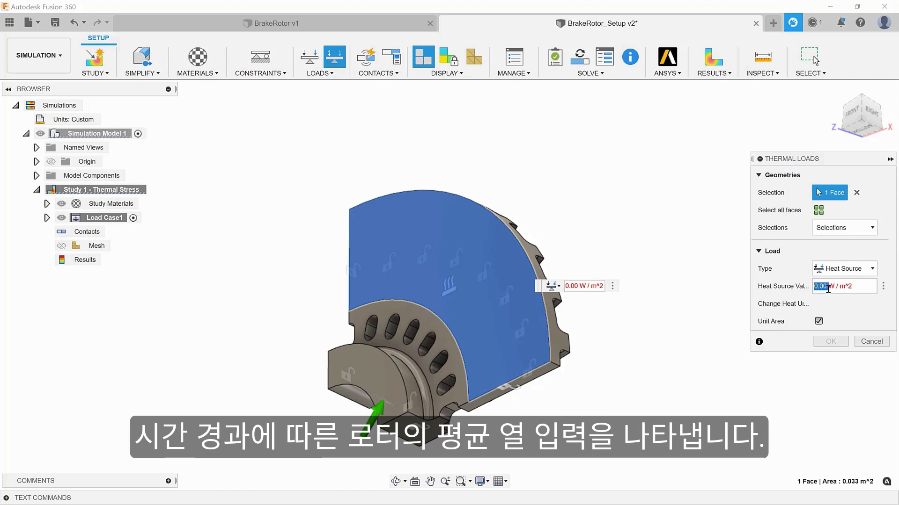
pyautogui.write('3650')
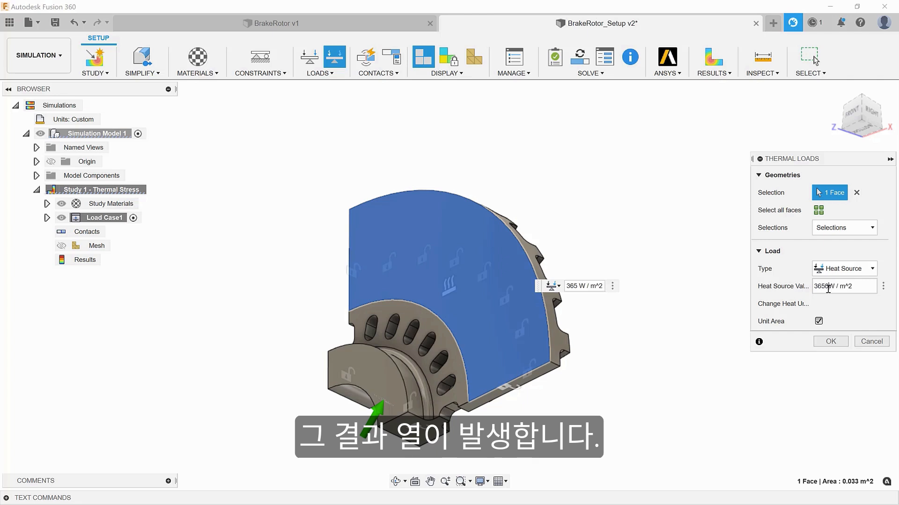
pyautogui.write('0')
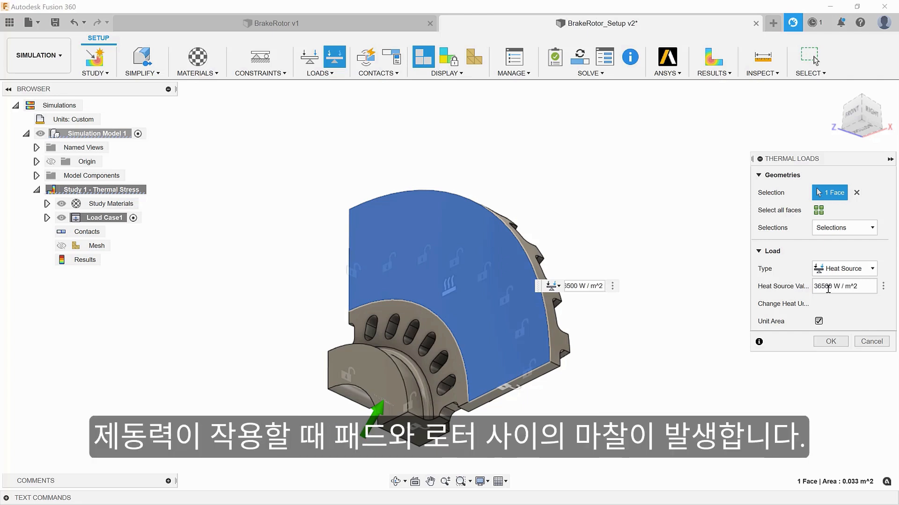
pyautogui.click(837, 343)
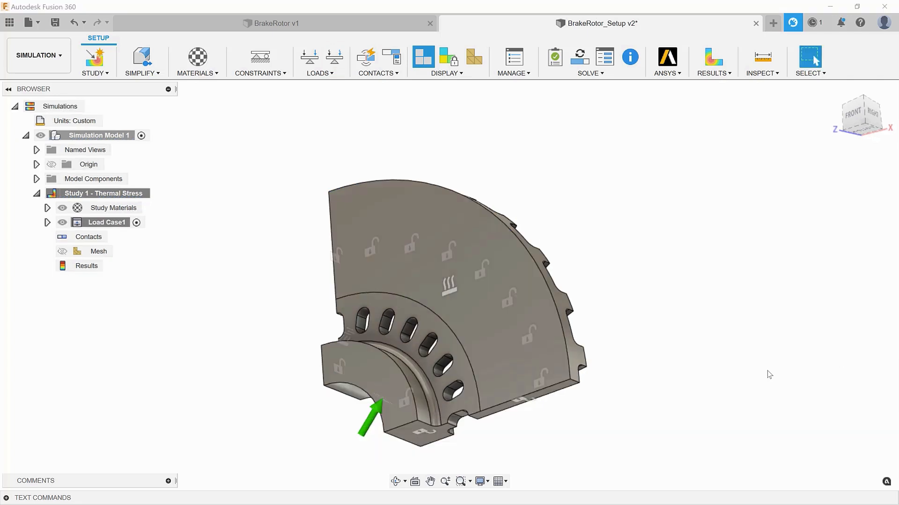
# - Start a Convection thermal load and window-select the faces of the whole rotor segment
pyautogui.click(335, 62)
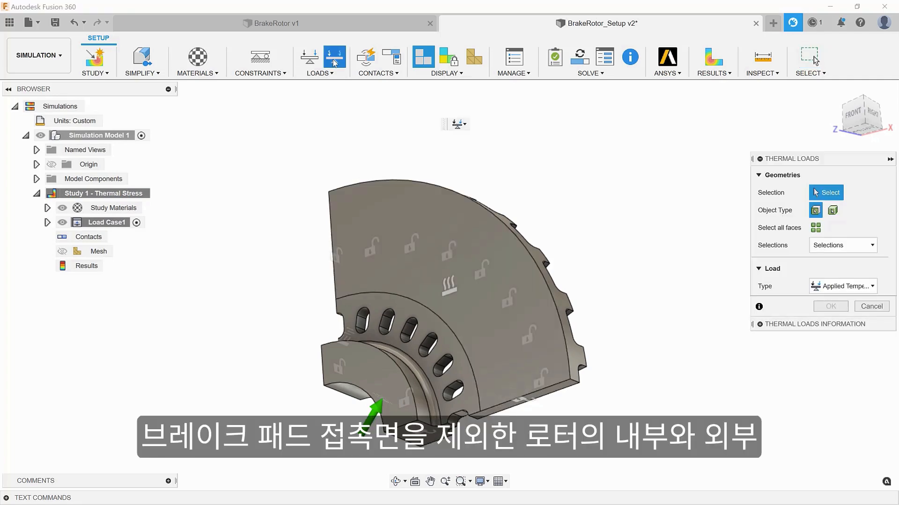
pyautogui.click(873, 287)
pyautogui.click(870, 341)
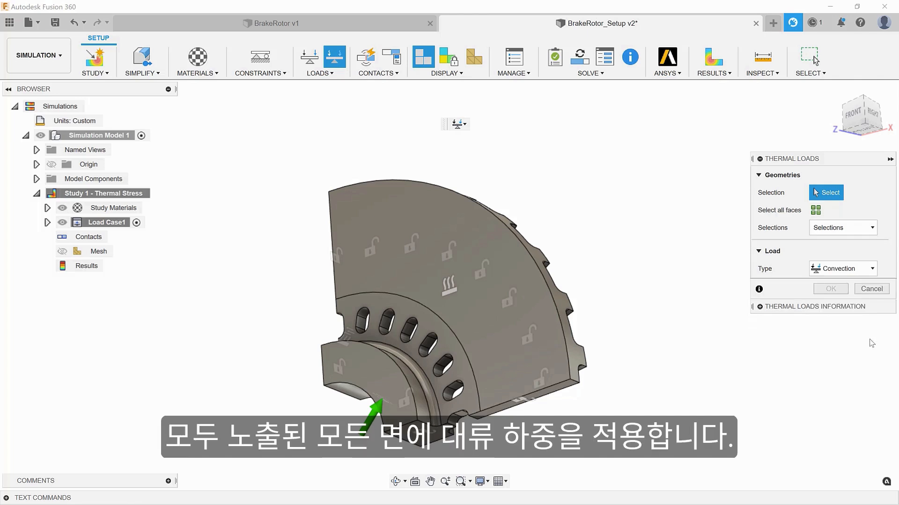
pyautogui.click(810, 73)
pyautogui.moveTo(842, 167)
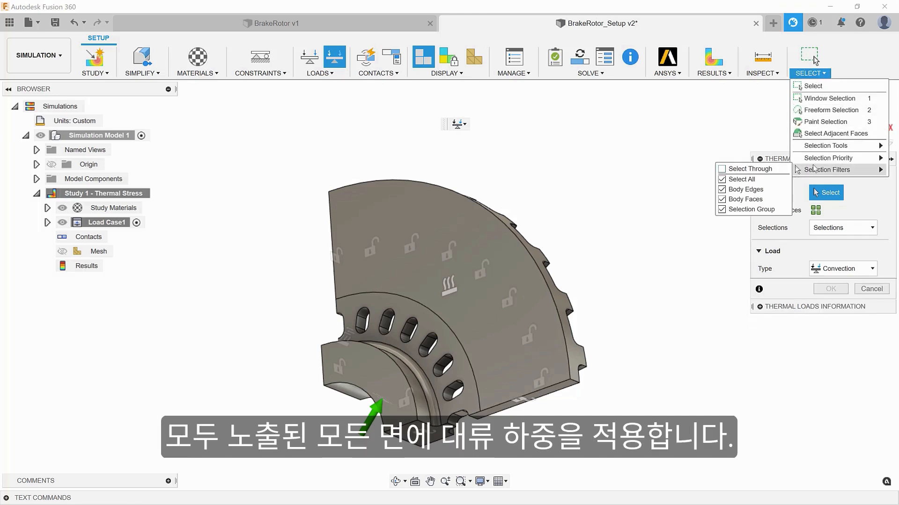
pyautogui.click(695, 197)
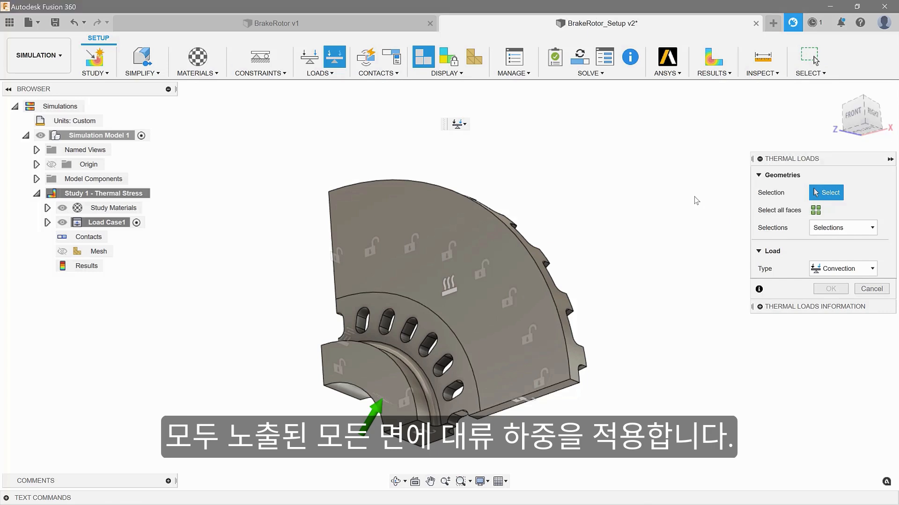
pyautogui.moveTo(614, 142); pyautogui.dragTo(271, 457)
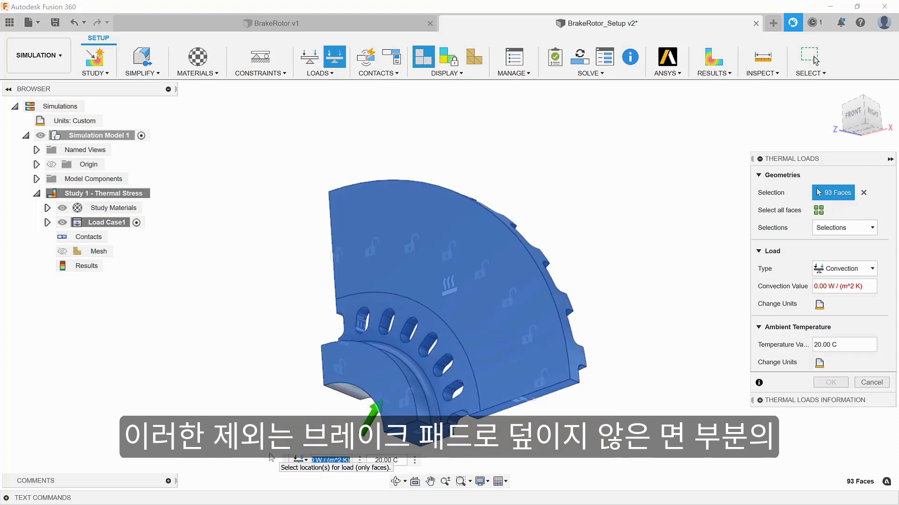
# - Remove the brake pad contact face and the cut faces on the three symmetry planes from the convection load's selection
pyautogui.keyDown('ctrl'); pyautogui.click(511, 400); pyautogui.keyUp('ctrl')
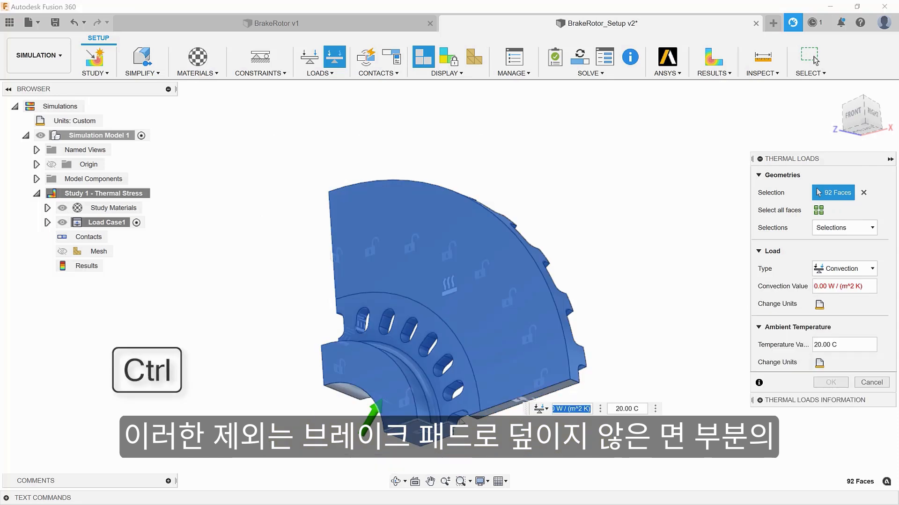
pyautogui.keyDown('ctrl'); pyautogui.click(507, 351); pyautogui.keyUp('ctrl')
pyautogui.keyDown('shift'); pyautogui.moveTo(283, 434); pyautogui.dragTo(366, 436, button='middle'); pyautogui.keyUp('shift')
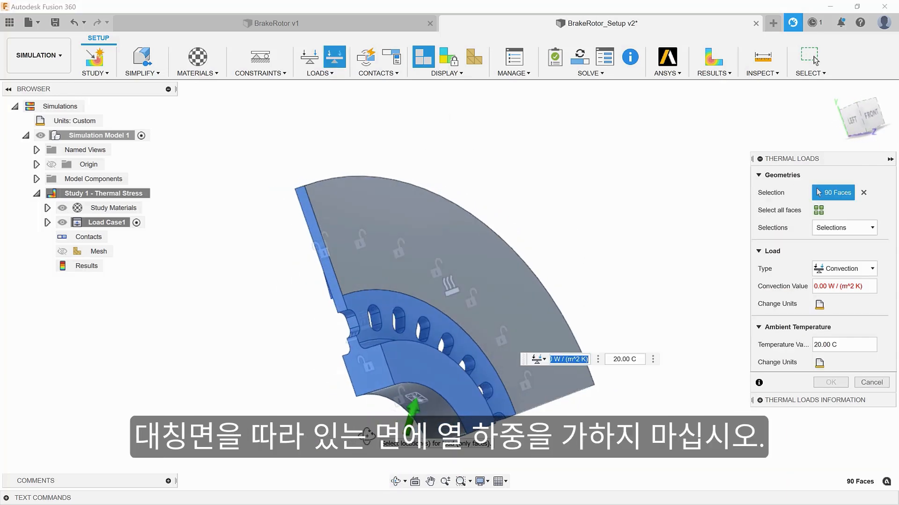
pyautogui.keyDown('ctrl'); pyautogui.click(336, 293); pyautogui.keyUp('ctrl')
pyautogui.keyDown('ctrl'); pyautogui.click(358, 369); pyautogui.keyUp('ctrl')
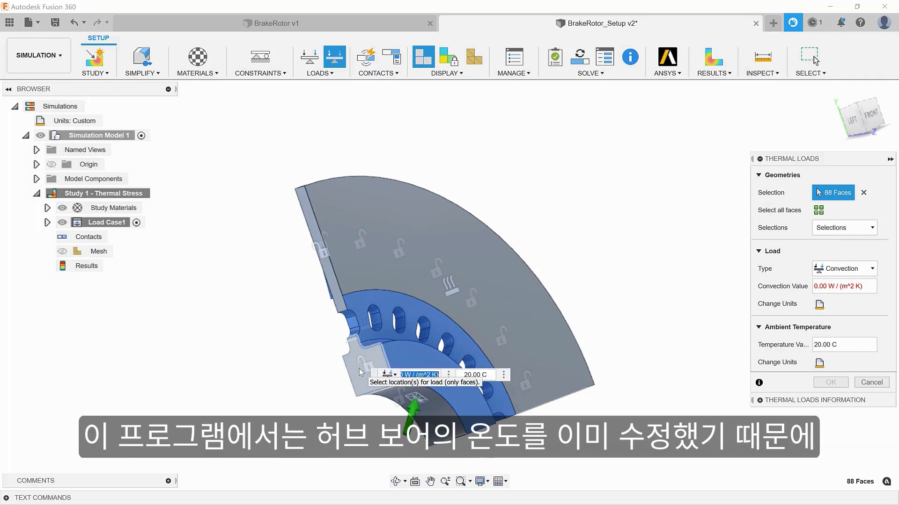
pyautogui.click(855, 123)
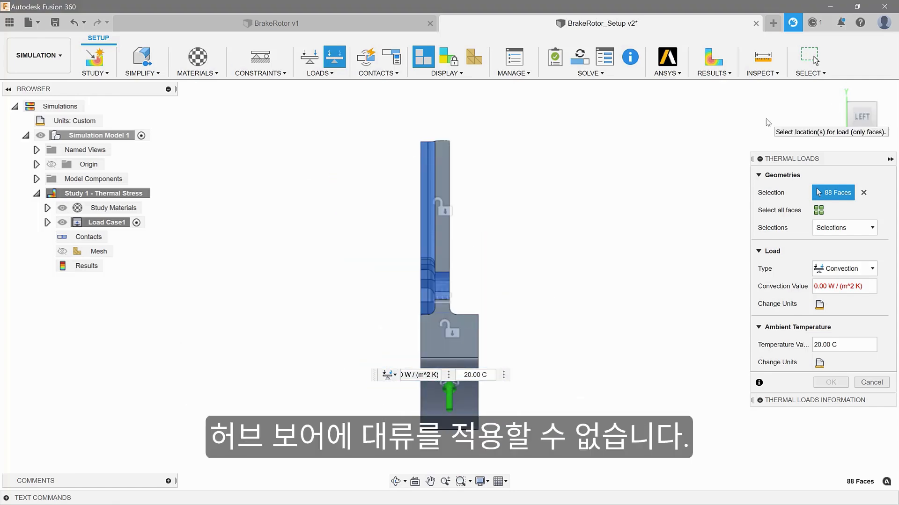
pyautogui.moveTo(382, 128); pyautogui.dragTo(426, 434)
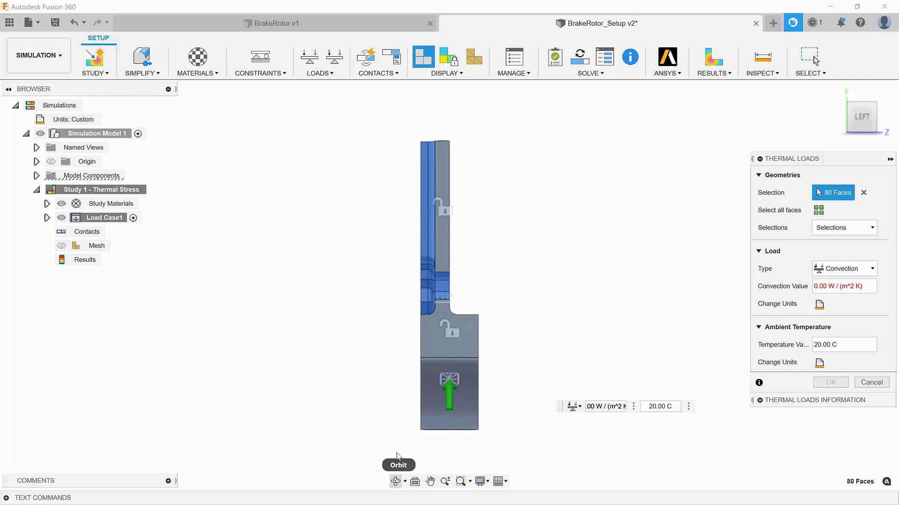
# - Set the convection value to 190 W/(m^2 K) and apply the load to the remaining exposed rotor faces
pyautogui.click(396, 482)
pyautogui.moveTo(361, 463); pyautogui.dragTo(692, 455)
pyautogui.press('Escape')
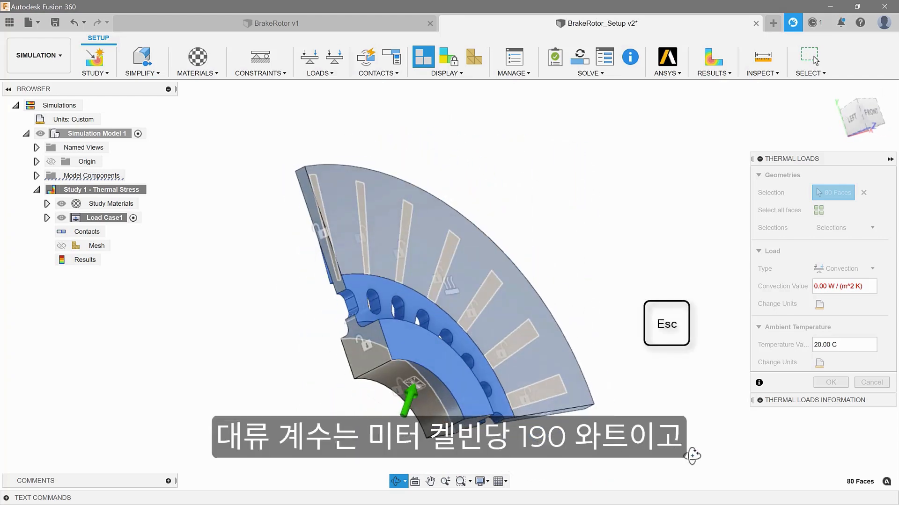
pyautogui.moveTo(813, 287); pyautogui.dragTo(827, 287)
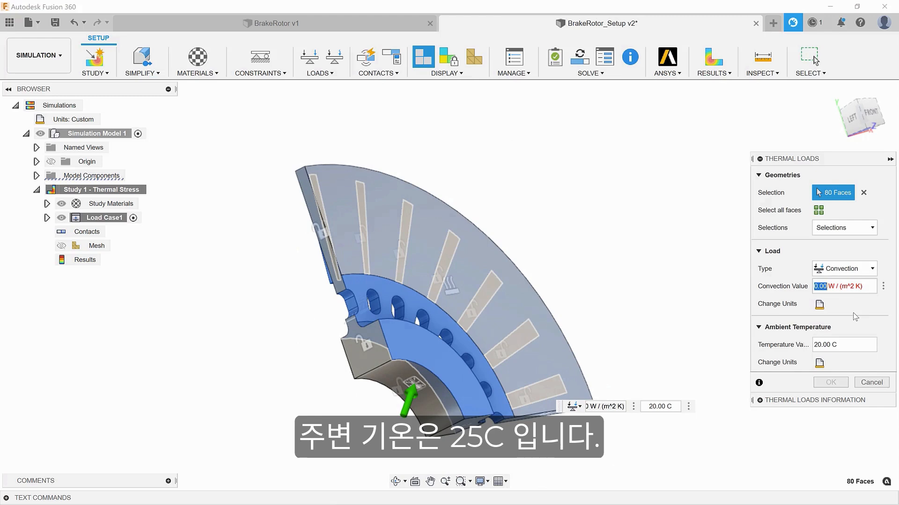
pyautogui.write('190')
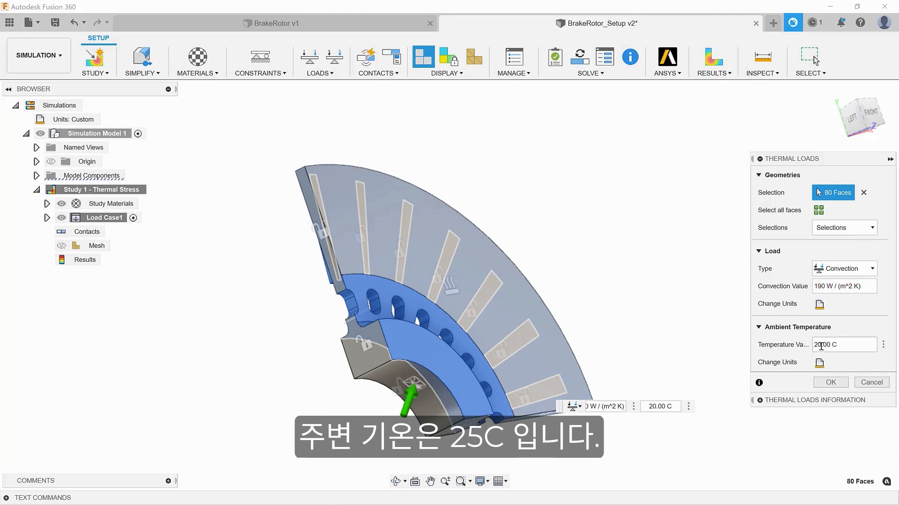
pyautogui.click(830, 383)
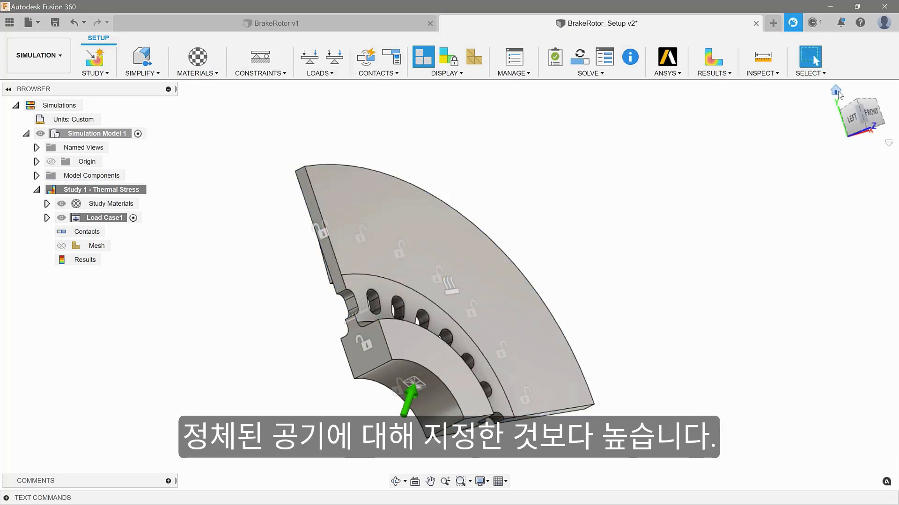
# - Return the model to the home view and solve the Thermal Stress study
pyautogui.click(836, 91)
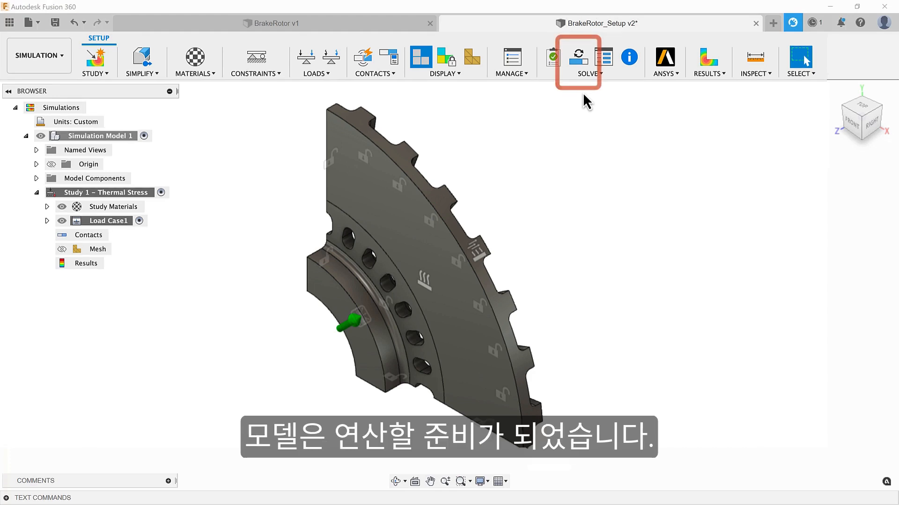
pyautogui.click(579, 60)
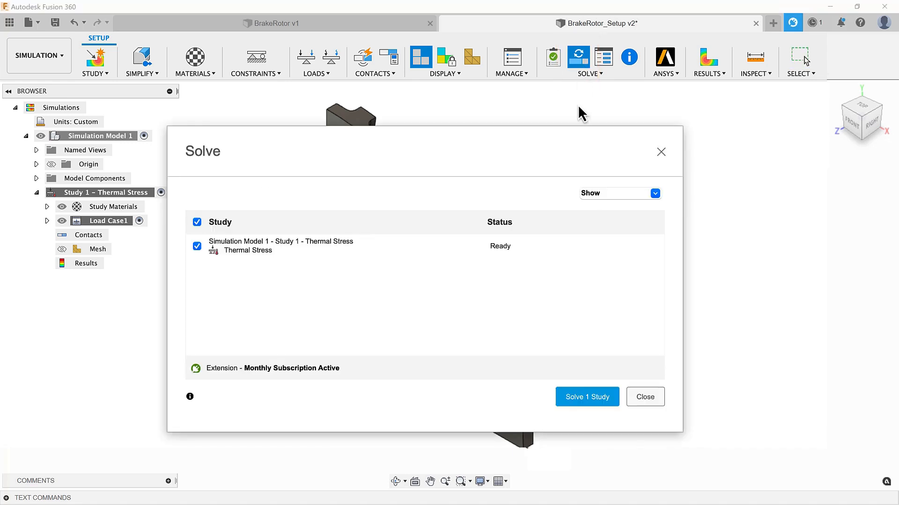
pyautogui.click(577, 396)
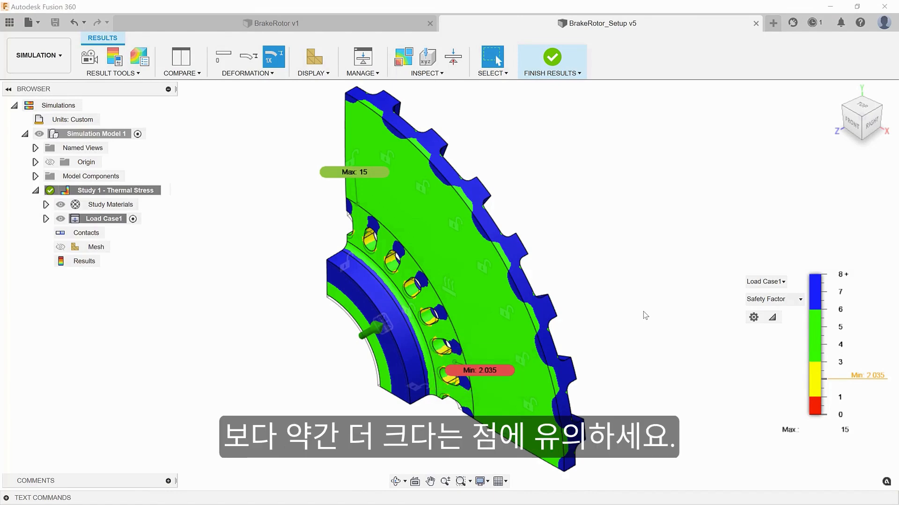
# - Hide the min/max labels on the safety factor plot and display the Von Mises stress result instead
pyautogui.click(447, 75)
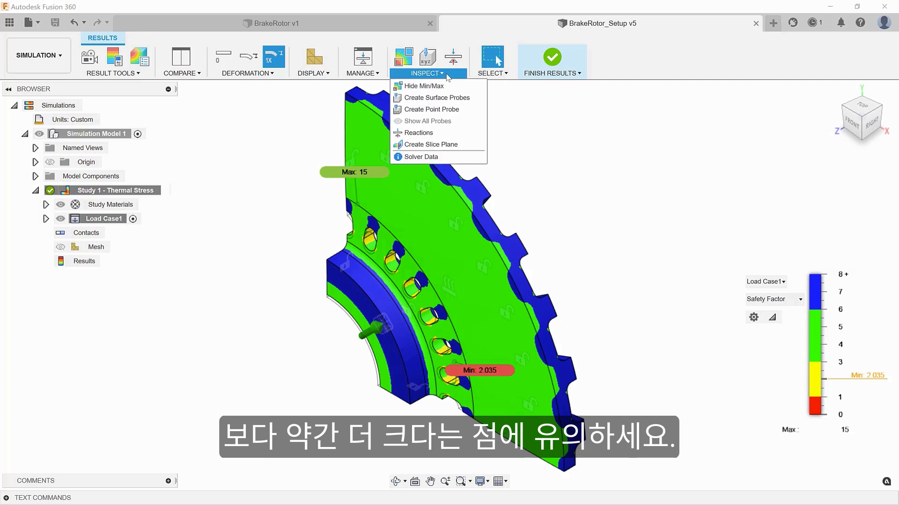
pyautogui.click(452, 87)
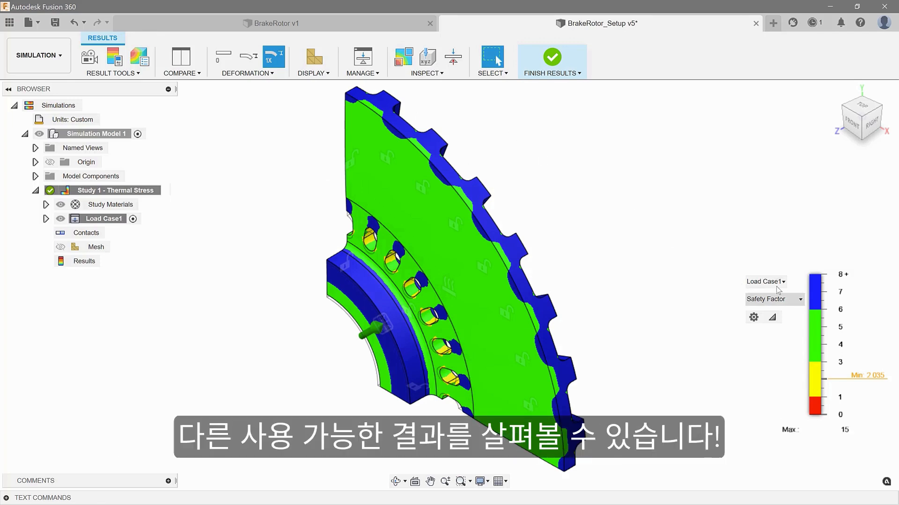
pyautogui.click(800, 299)
pyautogui.click(789, 324)
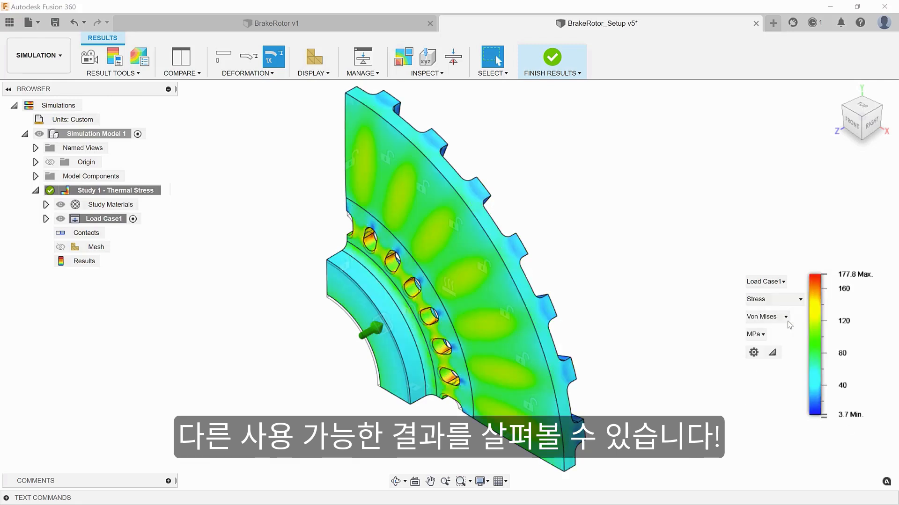
# - Examine the stress on the rotor's vaned back side and display the total displacement result
pyautogui.click(396, 481)
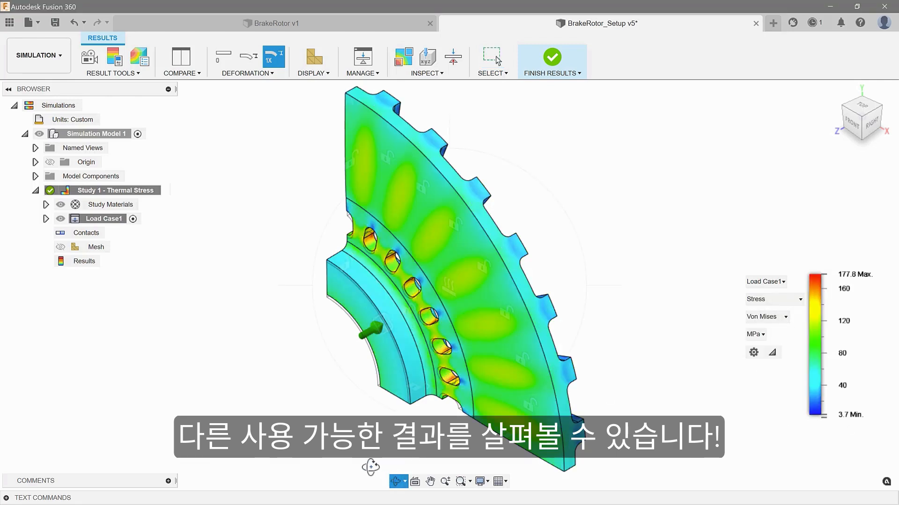
pyautogui.moveTo(371, 467); pyautogui.dragTo(253, 439)
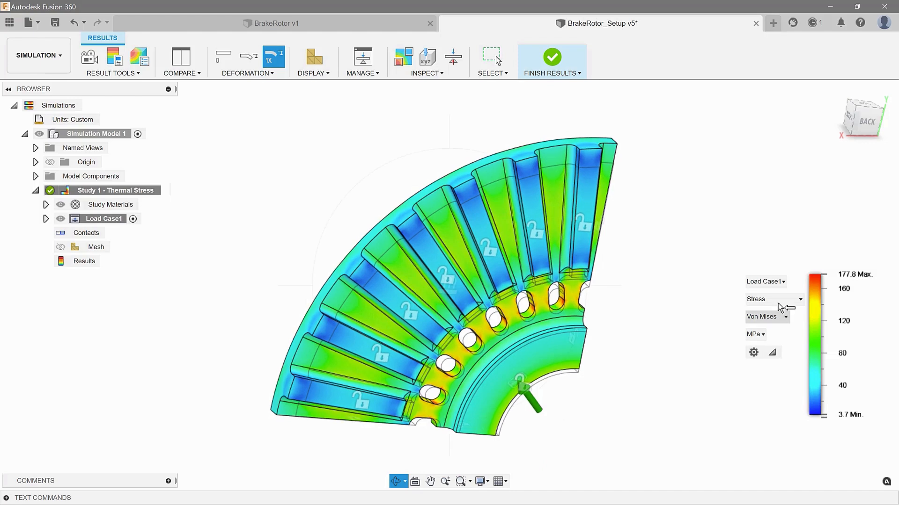
pyautogui.click(800, 299)
pyautogui.click(794, 337)
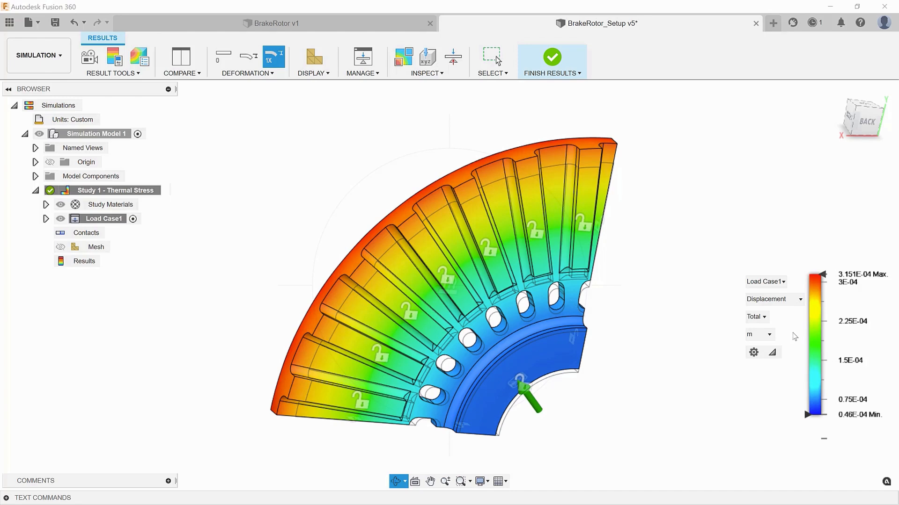
# - Display the Temperature result on the brake rotor and return to the home view
pyautogui.press('Escape')
pyautogui.click(800, 299)
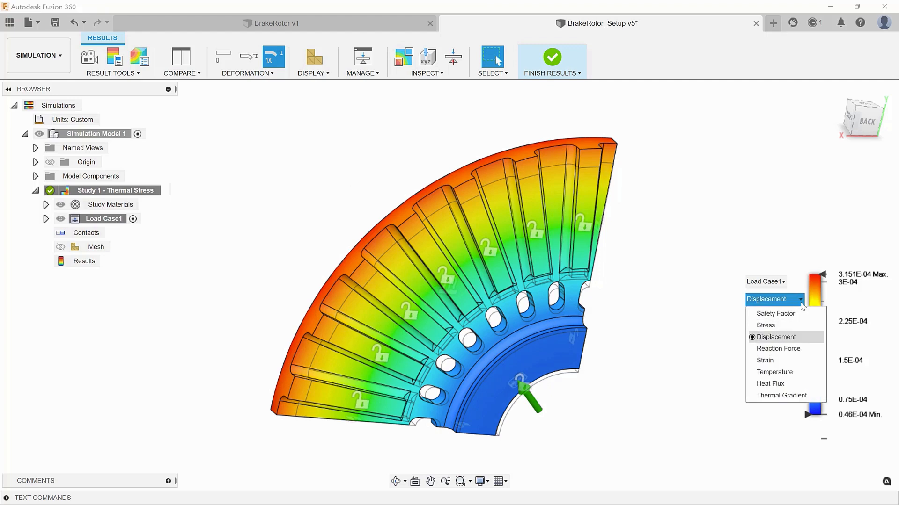
pyautogui.click(791, 372)
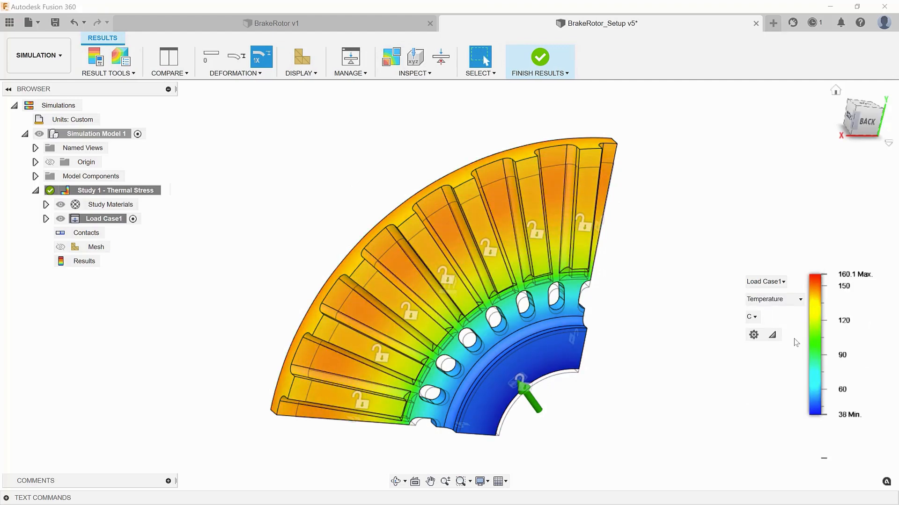
pyautogui.click(835, 92)
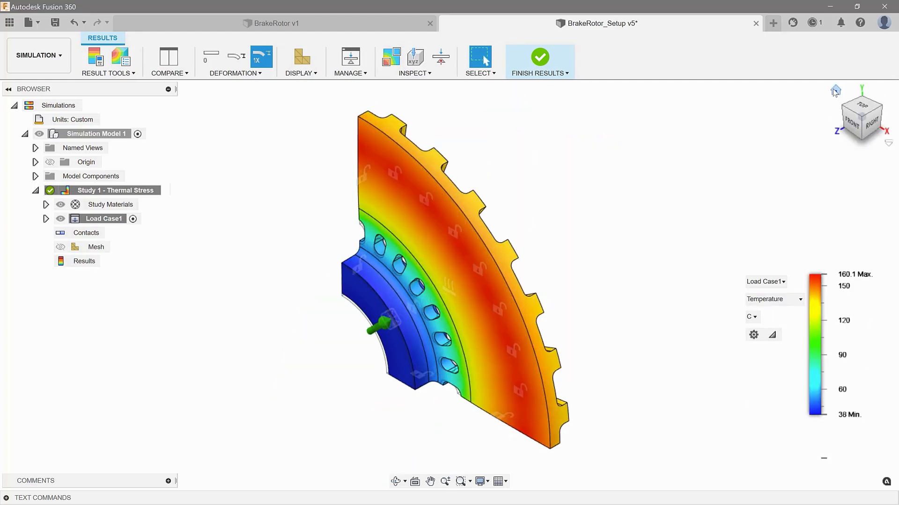
# - Examine the total Heat Flux on the rotor's front and vaned back side, and switch to the Stress result
pyautogui.click(795, 299)
pyautogui.click(794, 383)
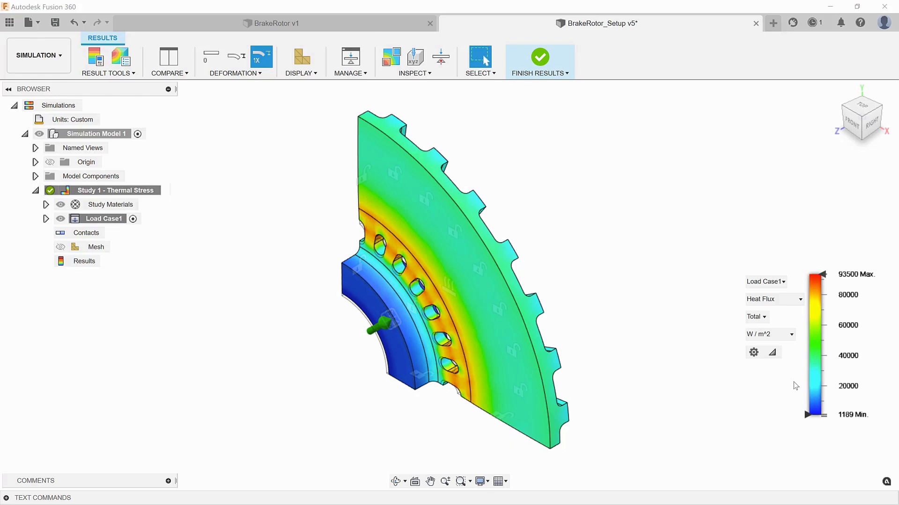
pyautogui.click(851, 123)
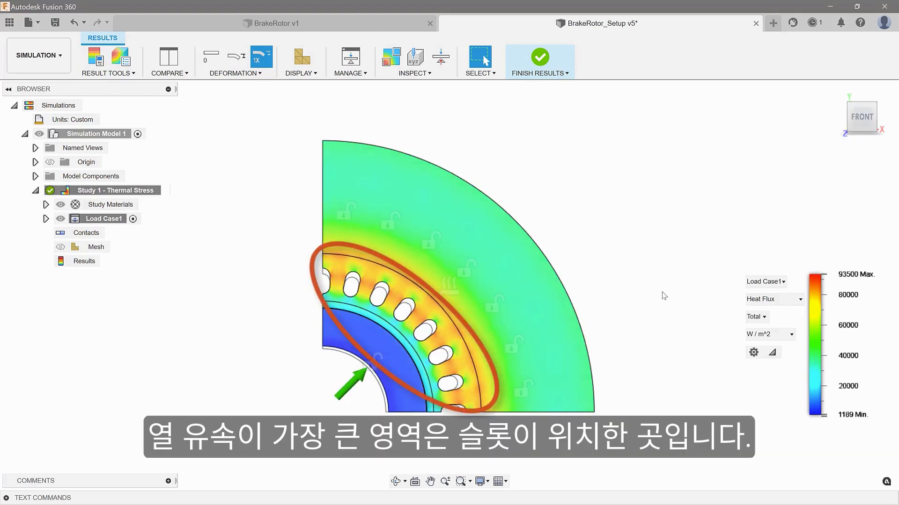
pyautogui.click(397, 481)
pyautogui.moveTo(415, 454)
pyautogui.mouseDown()
pyautogui.moveTo(360, 443)
pyautogui.moveTo(301, 402)
pyautogui.moveTo(246, 389)
pyautogui.mouseUp()
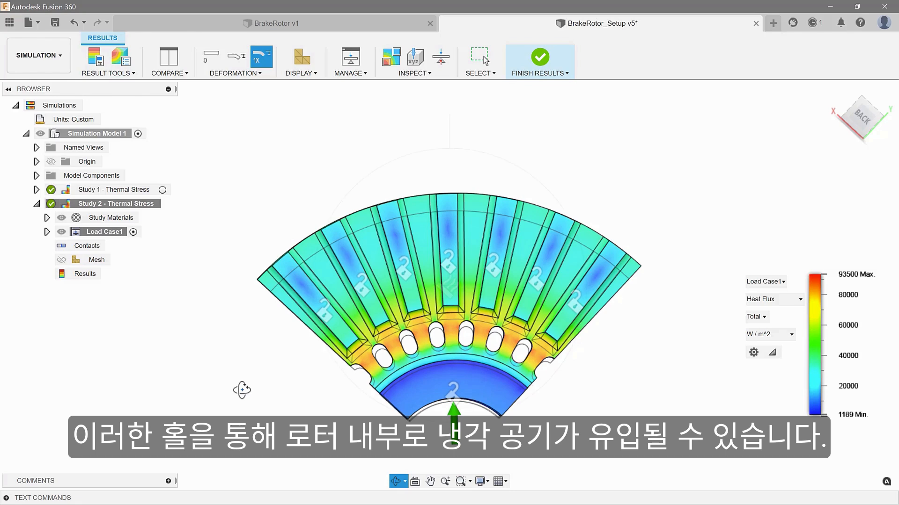
pyautogui.press('Escape')
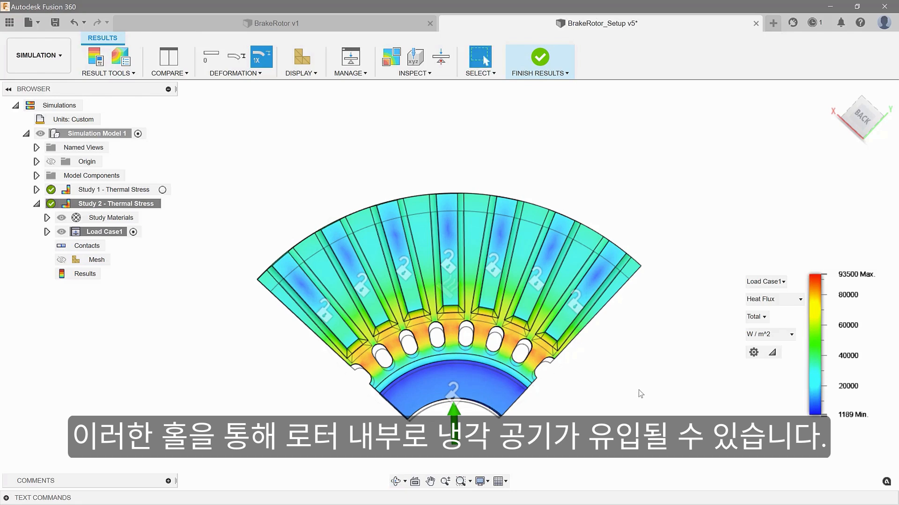
pyautogui.click(800, 302)
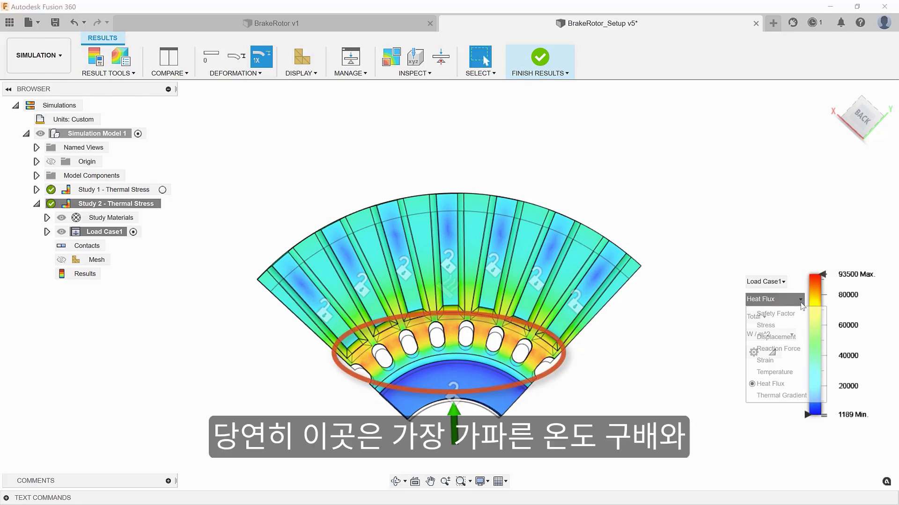
pyautogui.click(786, 325)
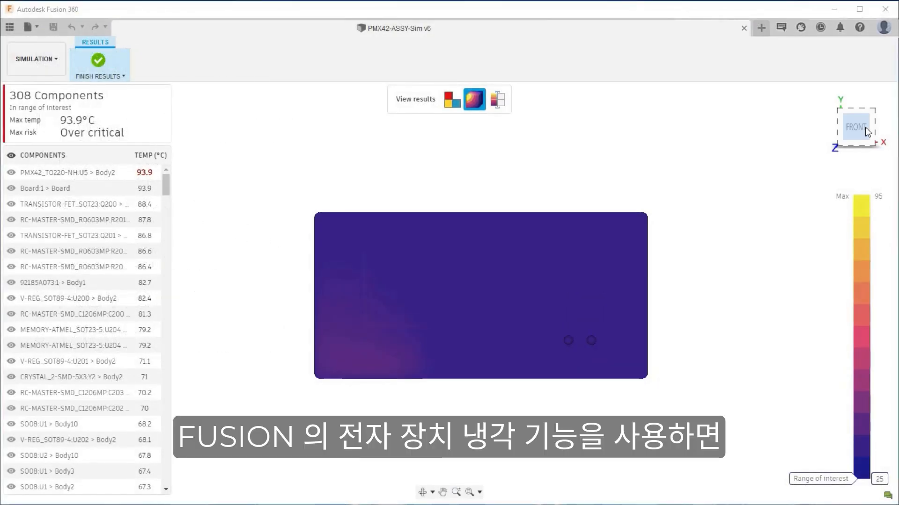
# - Examine the temperature distribution around the PMX42-ASSY-Sim enclosure
pyautogui.moveTo(864, 127); pyautogui.dragTo(588, 132)
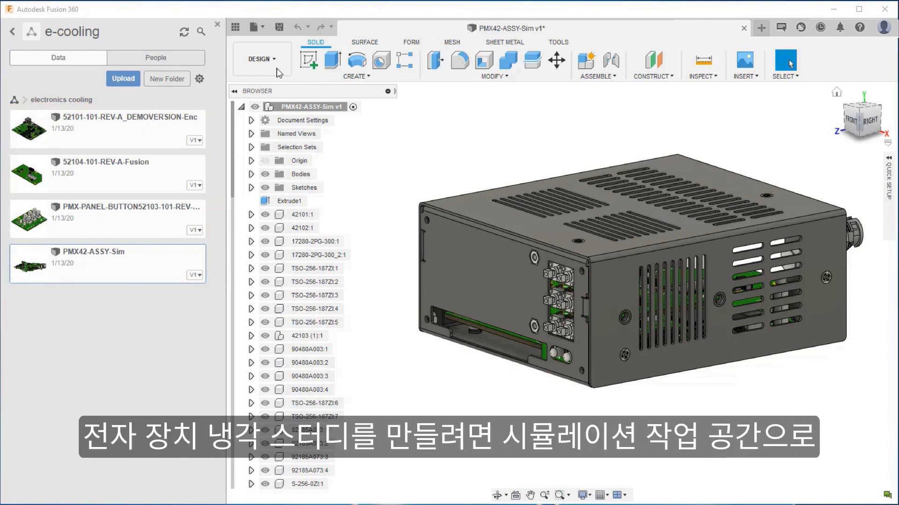
# - Create an Electronics Cooling study for the PMX42-ASSY-Sim assembly in the Simulation workspace and hide the data panel
pyautogui.click(279, 73)
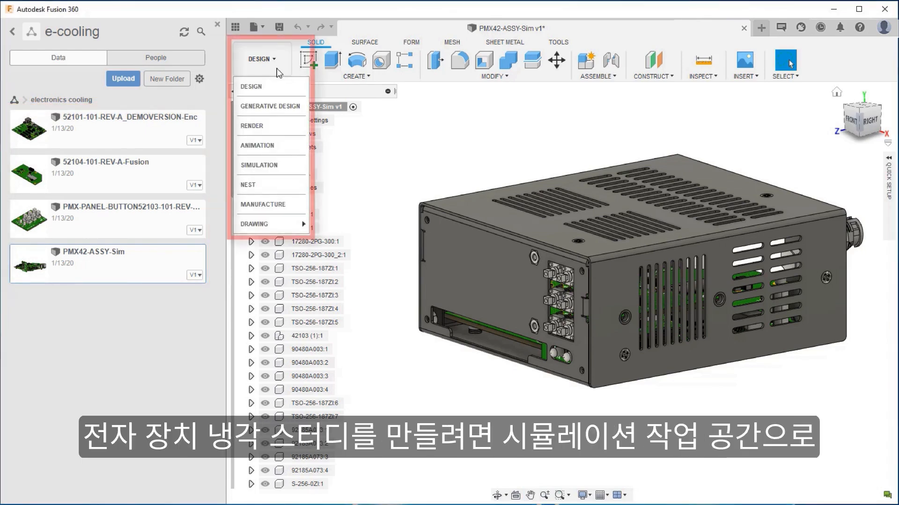
pyautogui.click(279, 166)
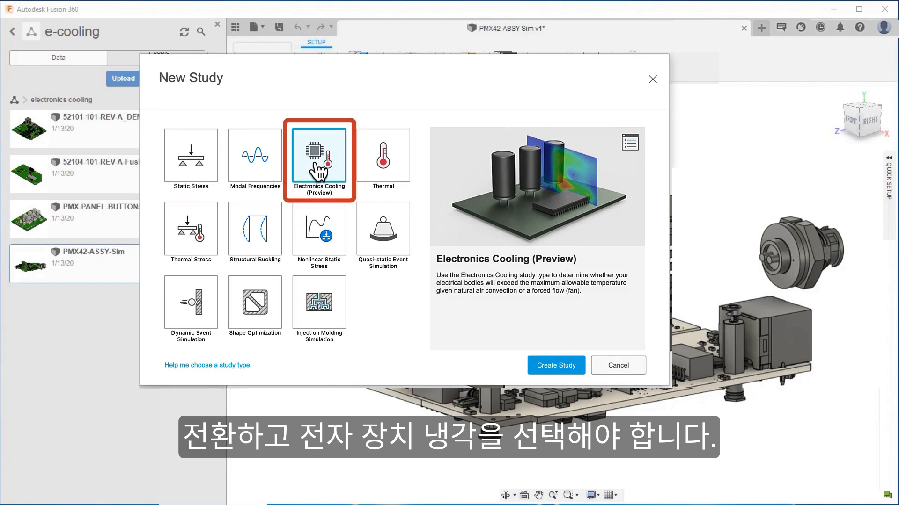
pyautogui.click(550, 364)
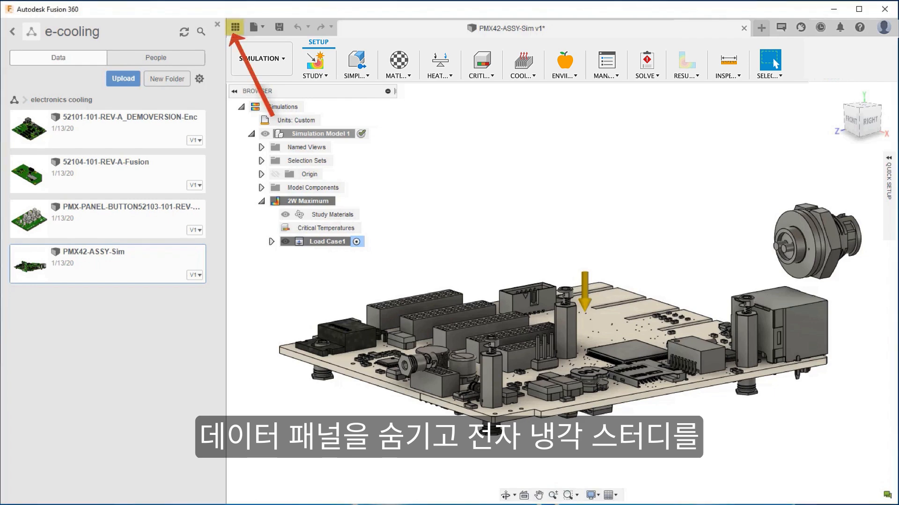
pyautogui.click(235, 27)
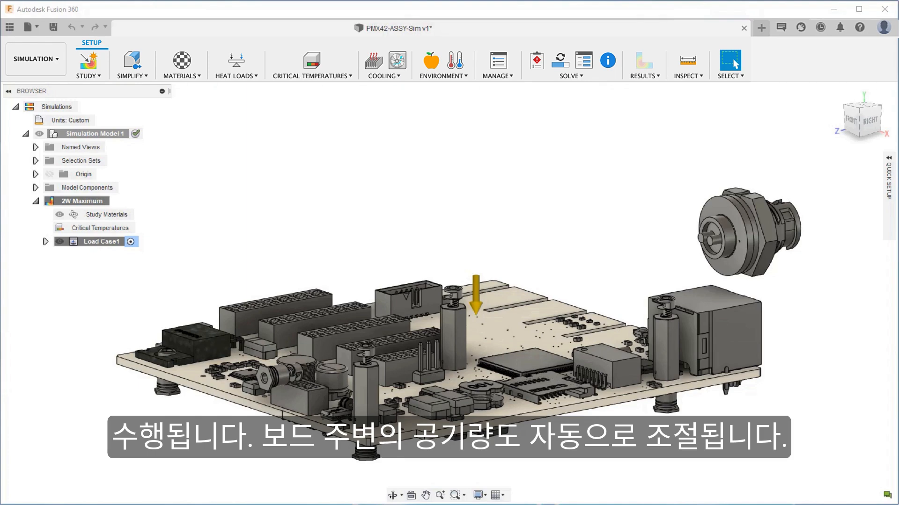
# - Sort the study materials by category and choose an override material for the CRYSTAL_2-SMD-5X3:Y2 component
pyautogui.click(537, 81)
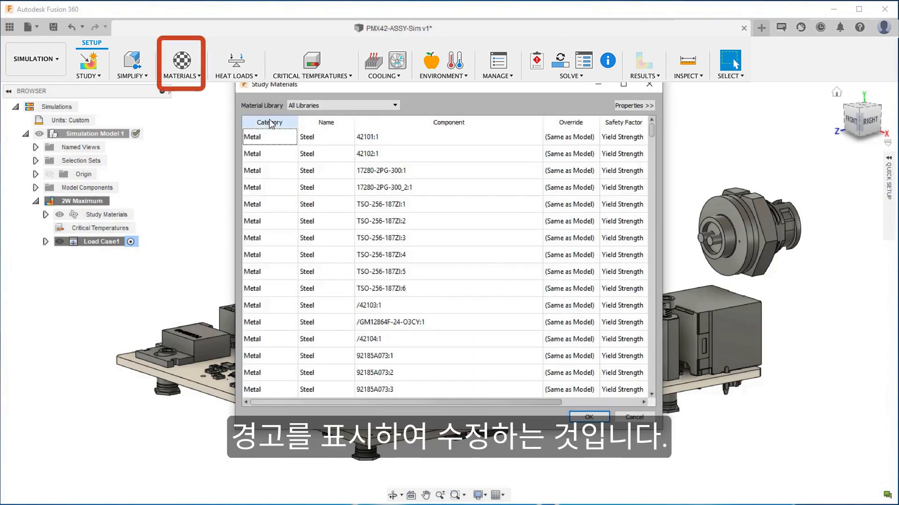
pyautogui.click(271, 122)
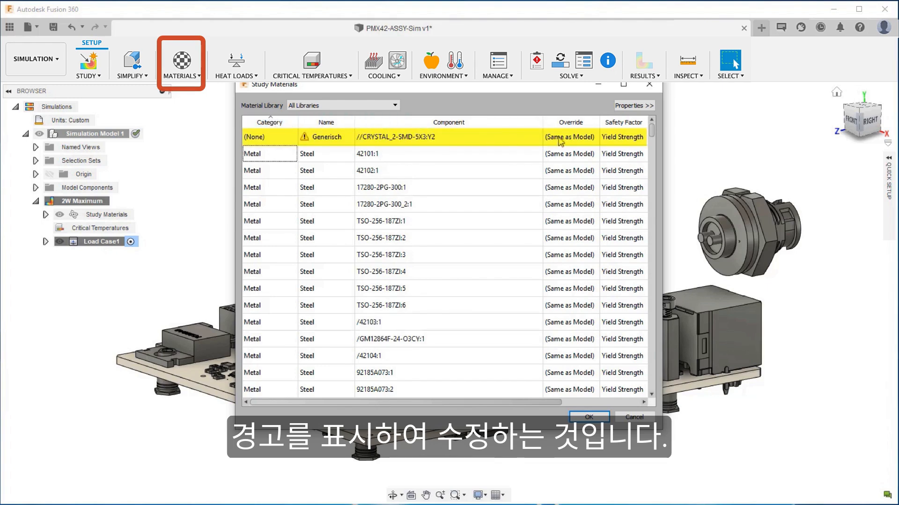
pyautogui.click(593, 137)
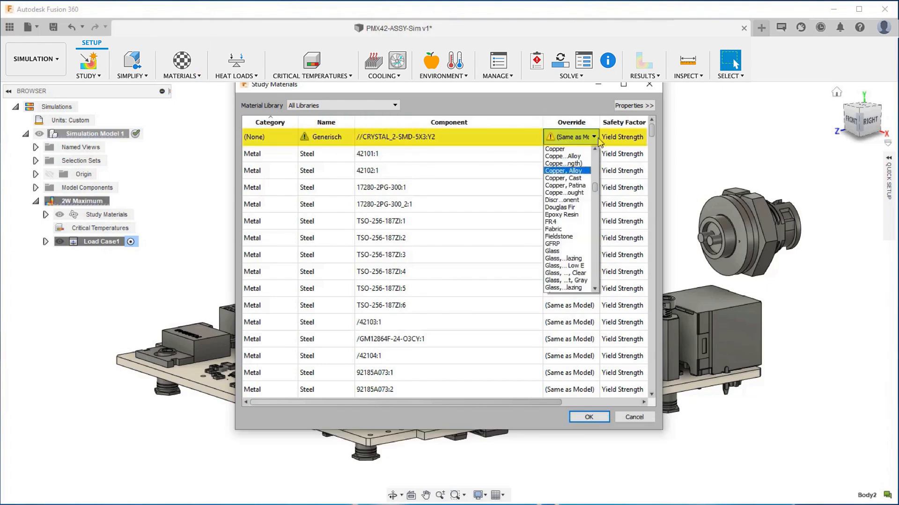
pyautogui.click(583, 242)
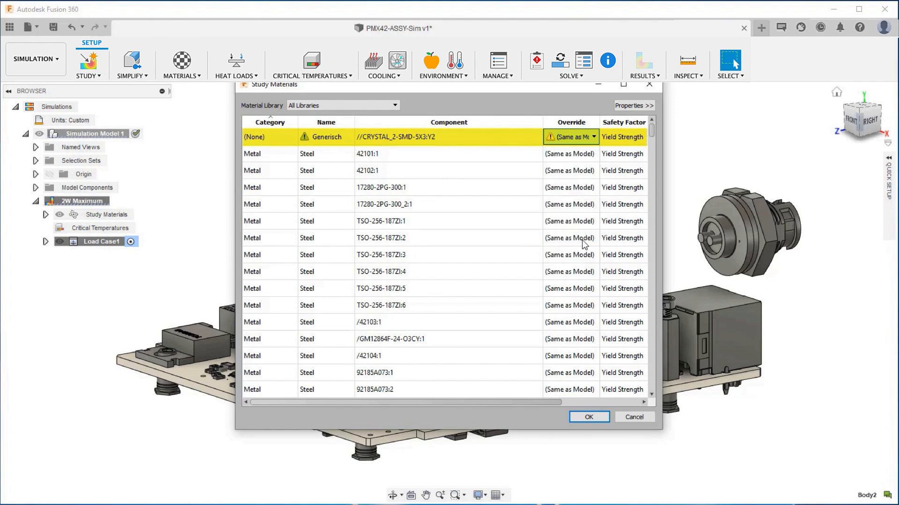
pyautogui.click(596, 418)
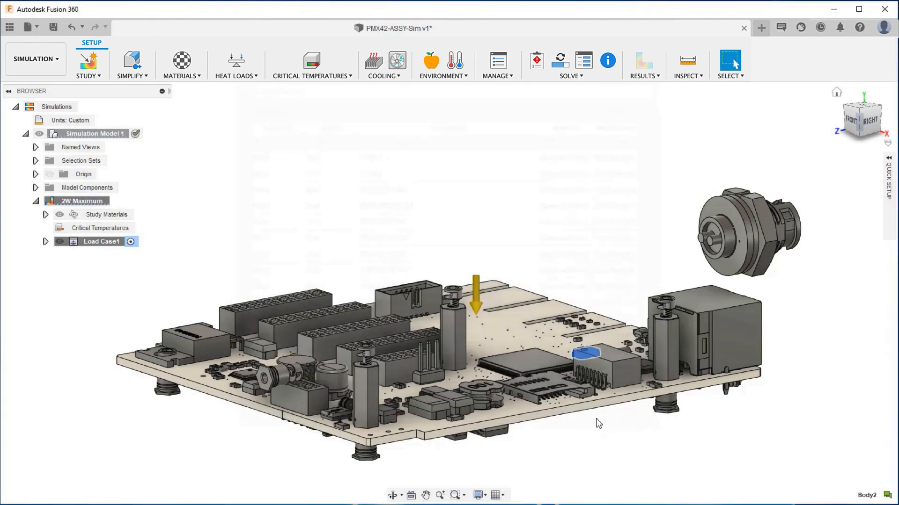
# - Pre-check the cooling study for missing inputs and close the report
pyautogui.click(537, 80)
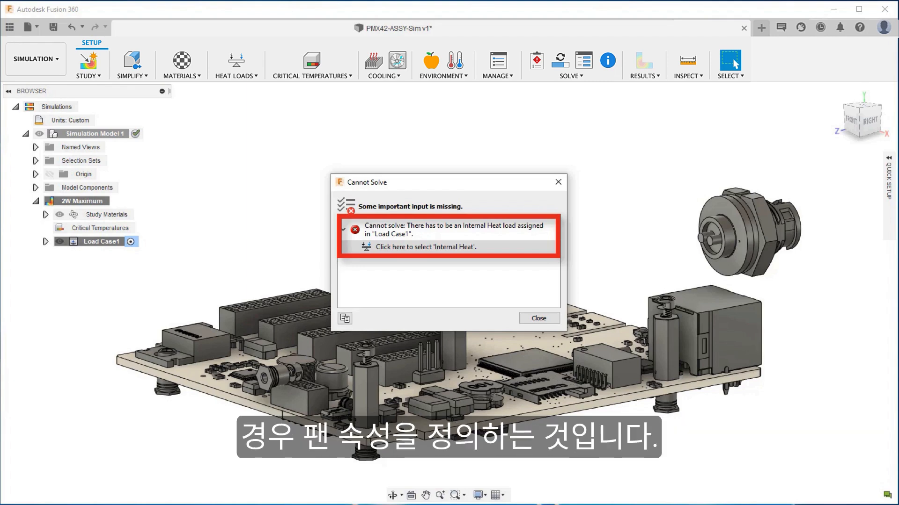
pyautogui.click(538, 319)
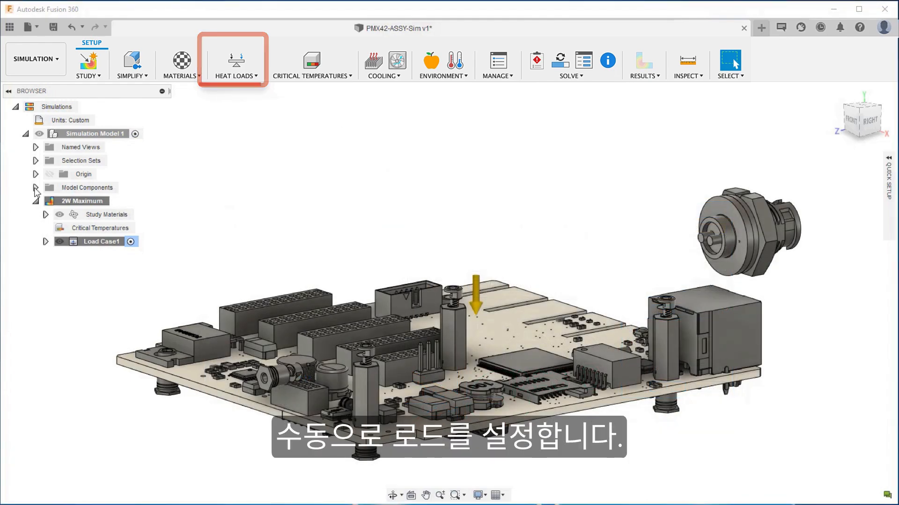
# - Expand the model components and toggle the visibility of the three circuit board components off and on
pyautogui.click(36, 188)
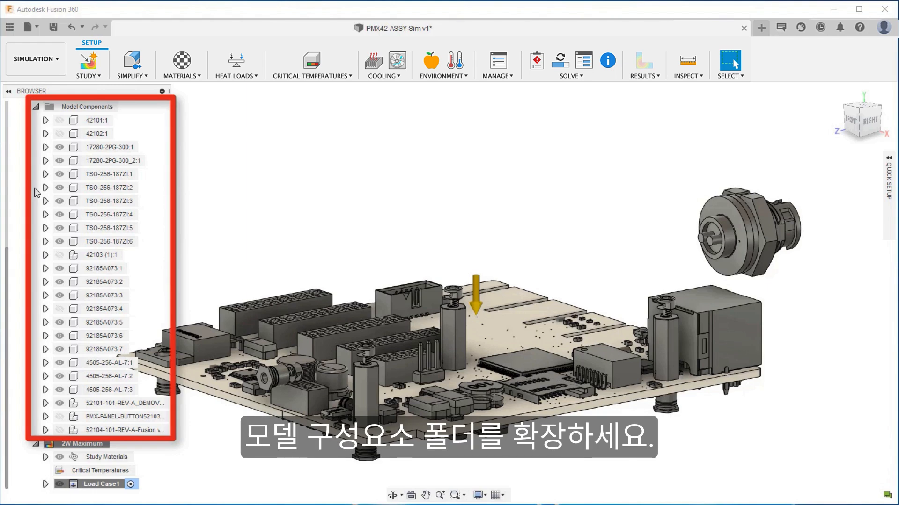
pyautogui.click(58, 403)
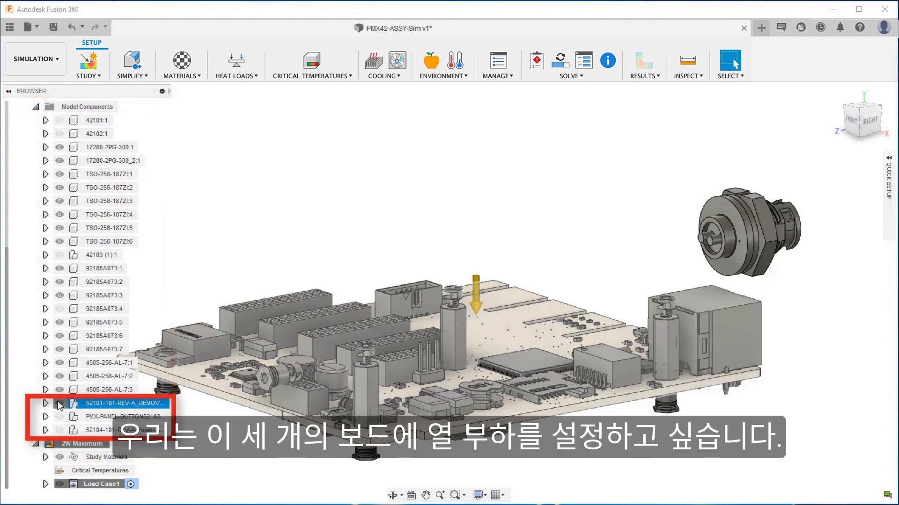
pyautogui.click(59, 403)
pyautogui.click(59, 403)
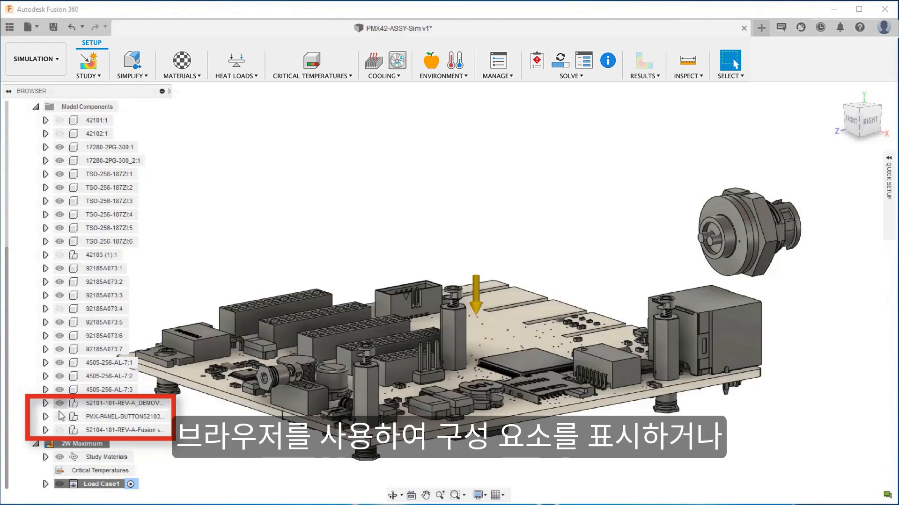
pyautogui.click(60, 416)
pyautogui.click(59, 417)
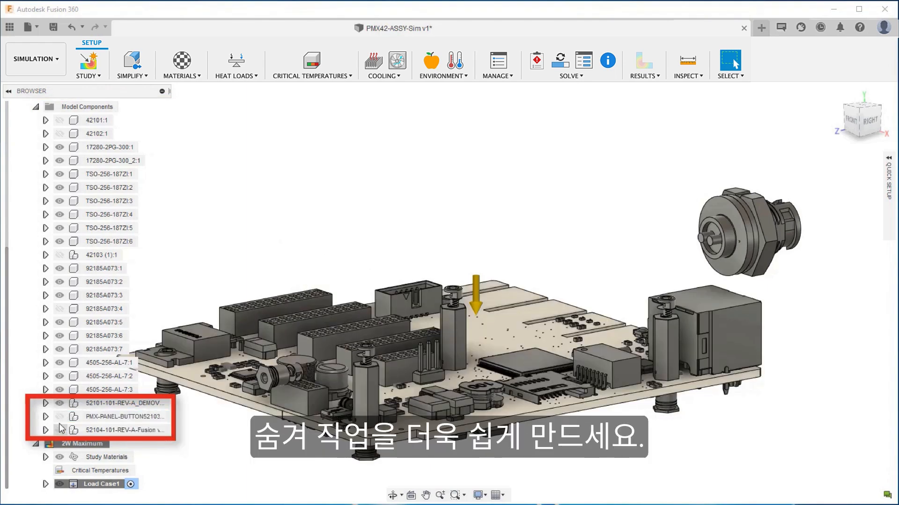
pyautogui.click(59, 430)
pyautogui.click(59, 430)
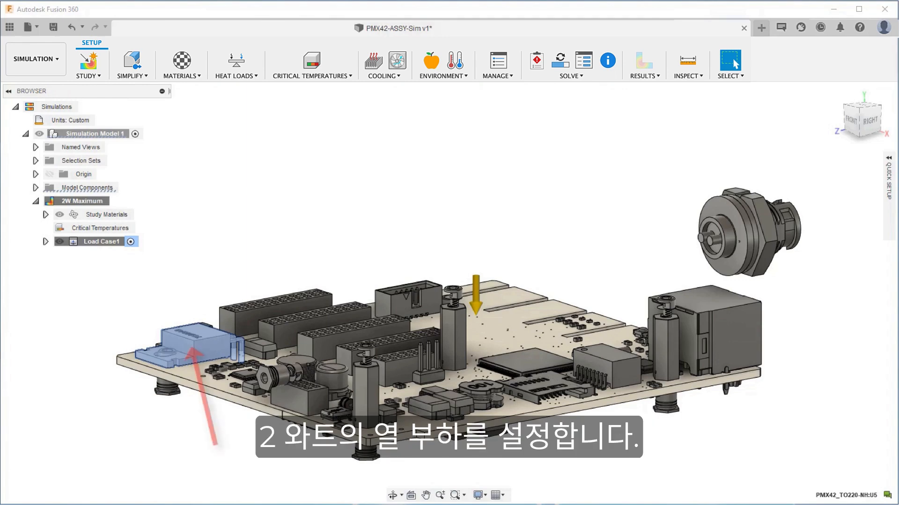
# - Apply a 2 W internal heat load to the PMX42_TO220-NH:U5 body and 0.08 W to the four selected bodies
pyautogui.click(233, 84)
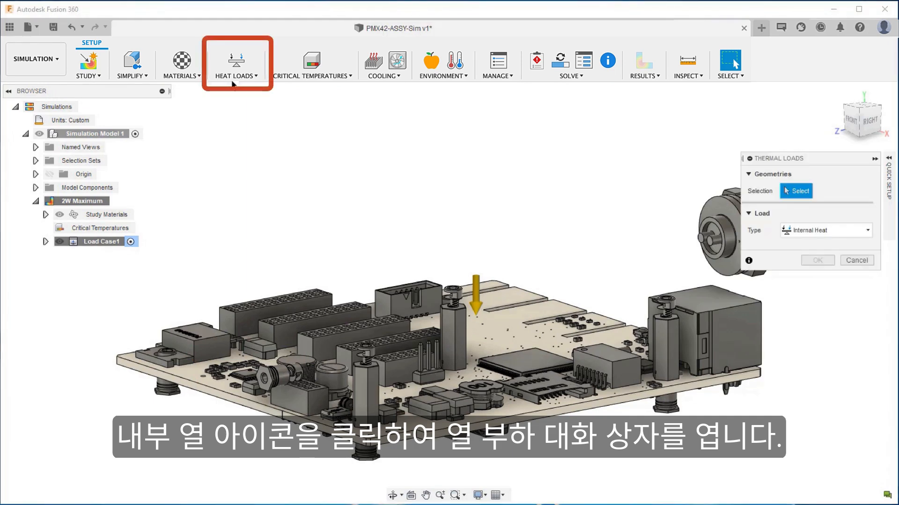
pyautogui.click(204, 333)
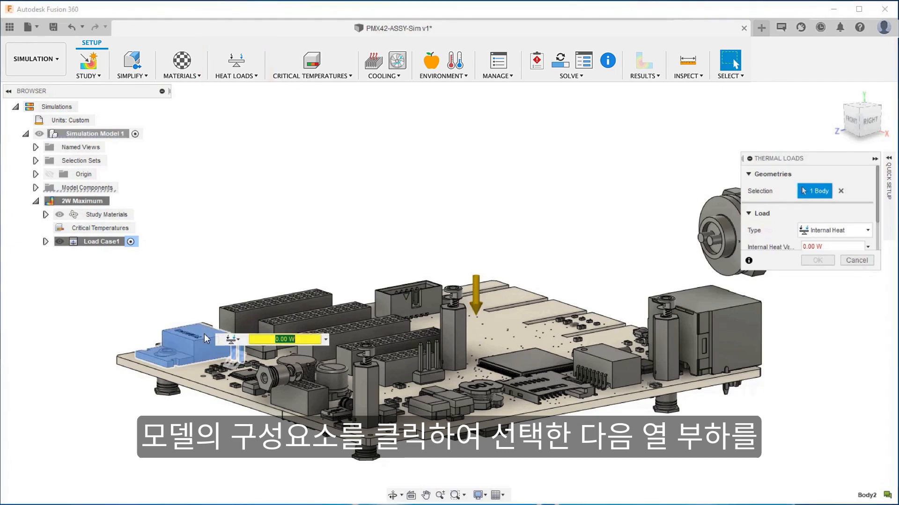
pyautogui.write('2')
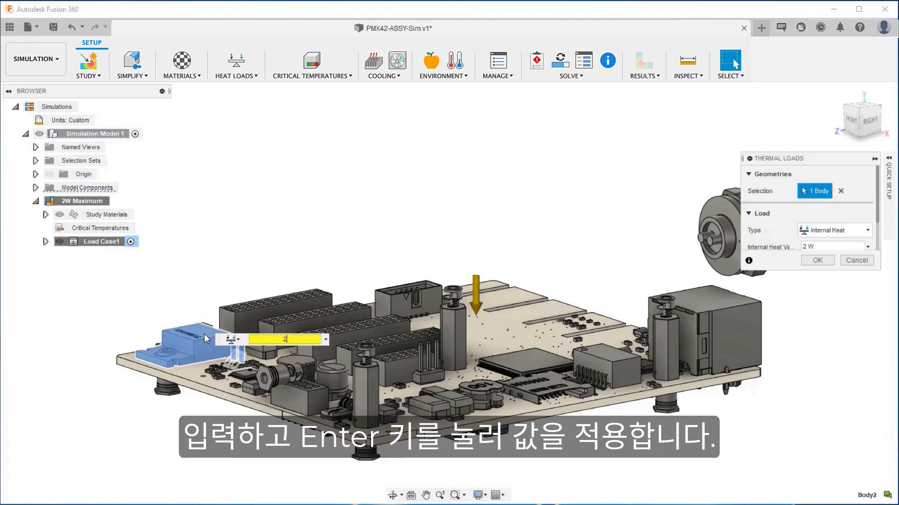
pyautogui.press('Return')
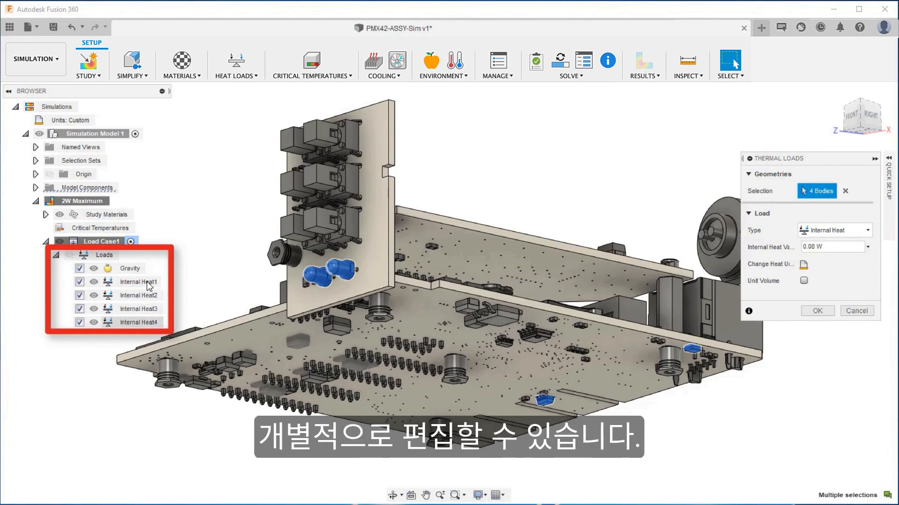
pyautogui.click(820, 311)
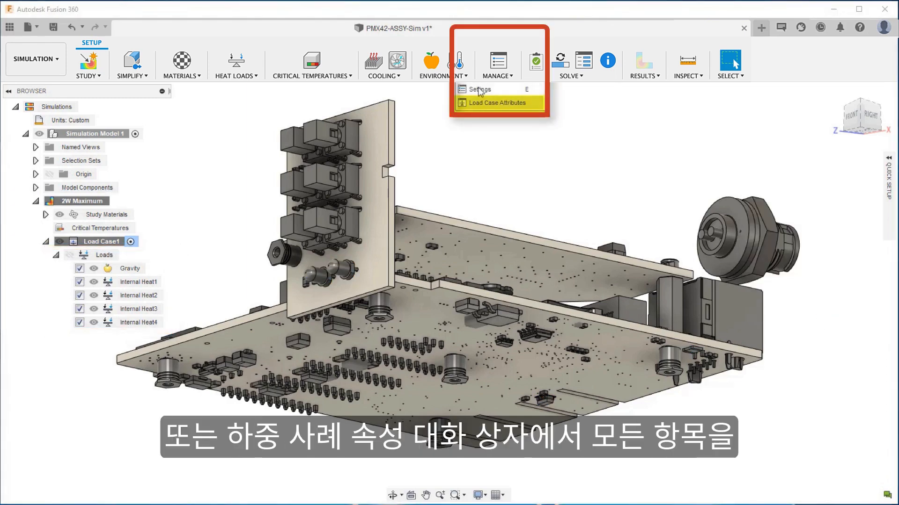
# - Review the loads in the load case attributes and look through the critical temperatures of all bodies
pyautogui.click(484, 102)
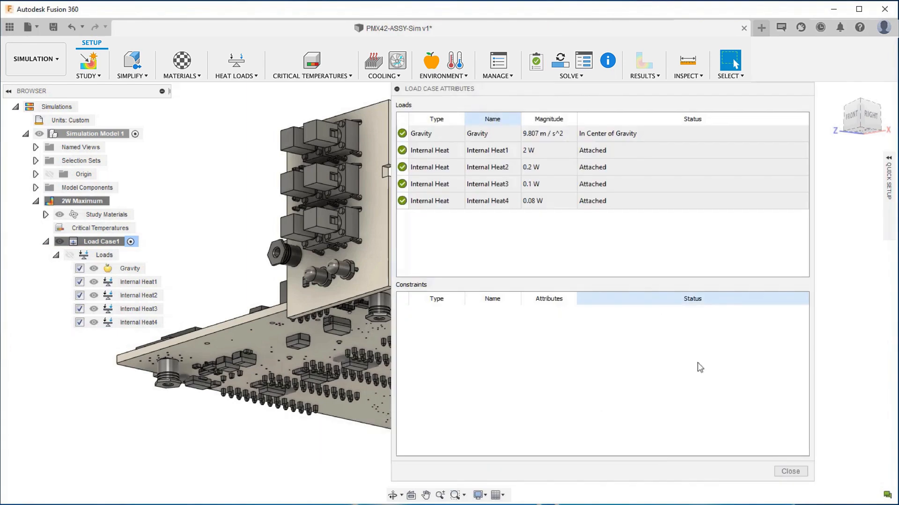
pyautogui.click(790, 472)
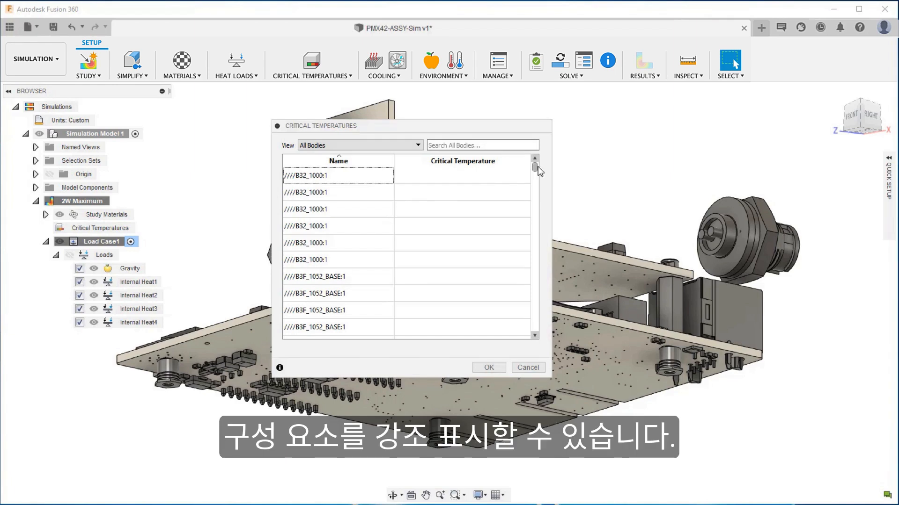
pyautogui.moveTo(539, 171); pyautogui.dragTo(536, 326)
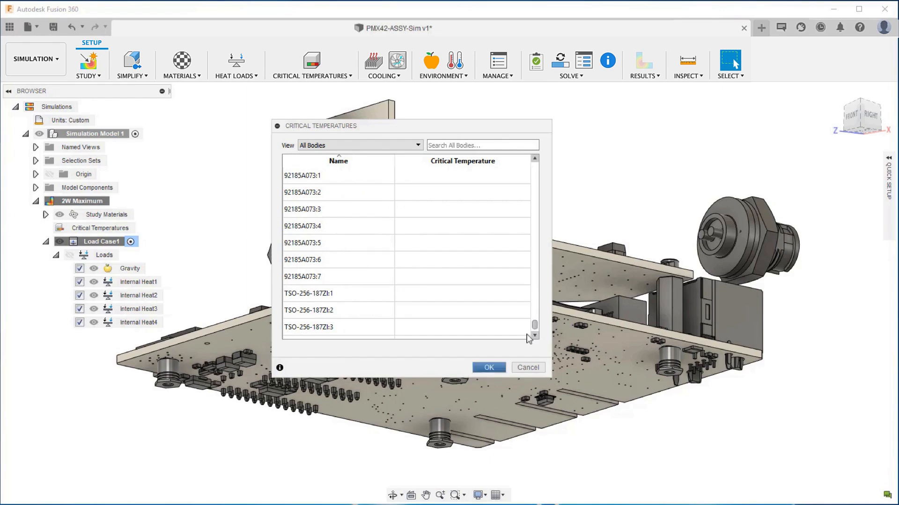
pyautogui.click(491, 368)
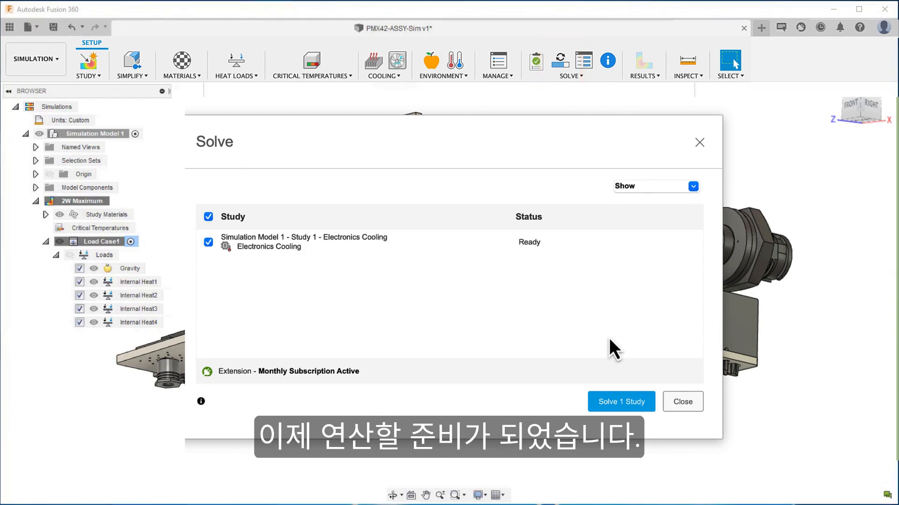
# - Solve the Electronics Cooling study and close the simulation job status
pyautogui.click(605, 403)
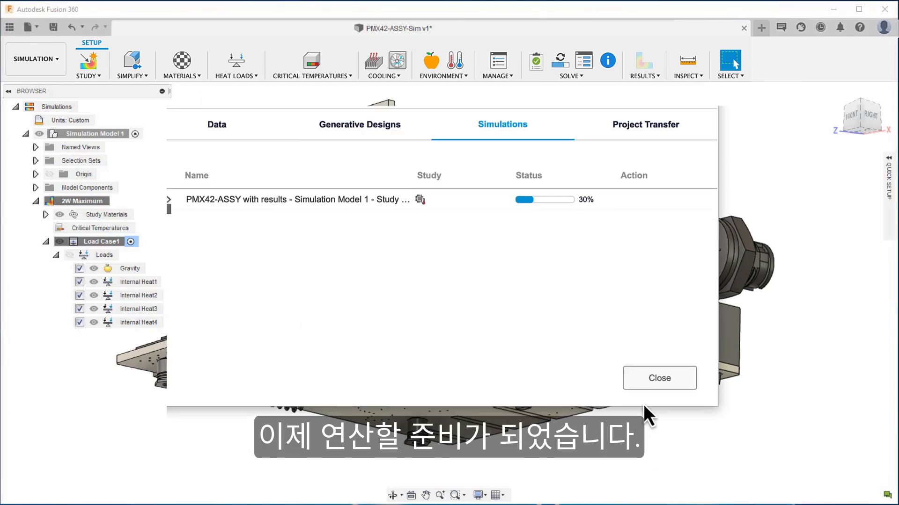
pyautogui.click(660, 378)
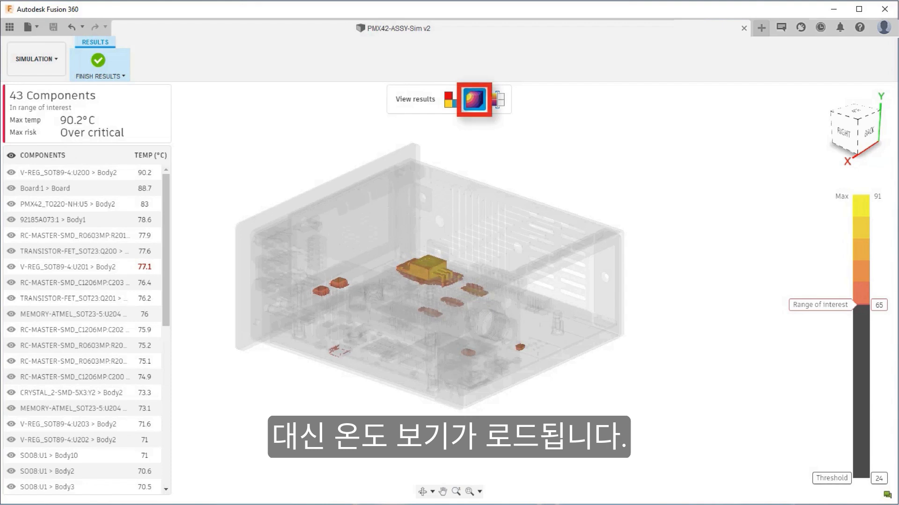
# - Lower the temperature range of interest to 45, compare the critical and temperature results, and show air velocity on the section planes
pyautogui.moveTo(815, 308)
pyautogui.mouseDown()
pyautogui.moveTo(827, 460)
pyautogui.moveTo(818, 391)
pyautogui.mouseUp()
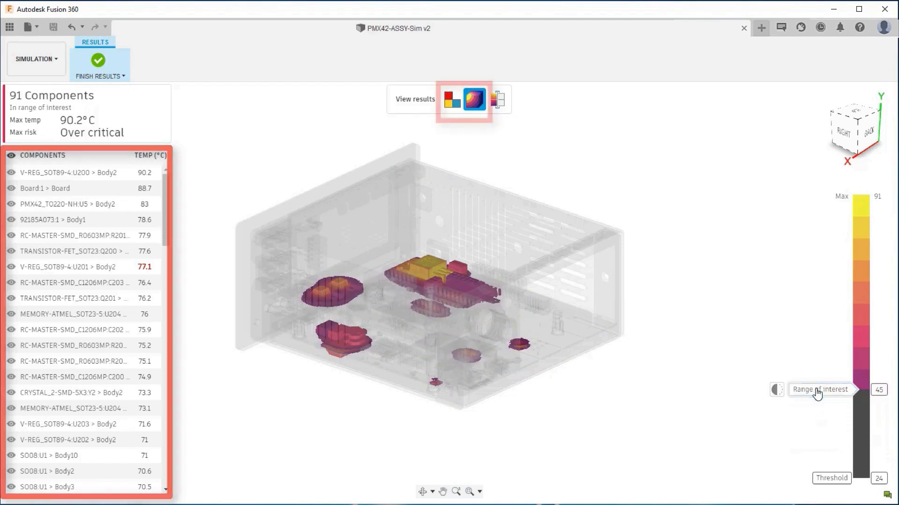
pyautogui.click(454, 107)
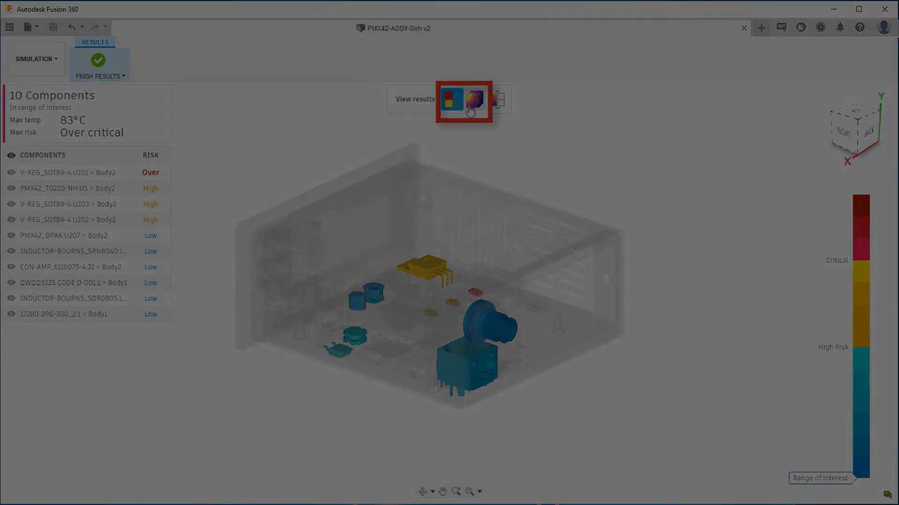
pyautogui.click(473, 107)
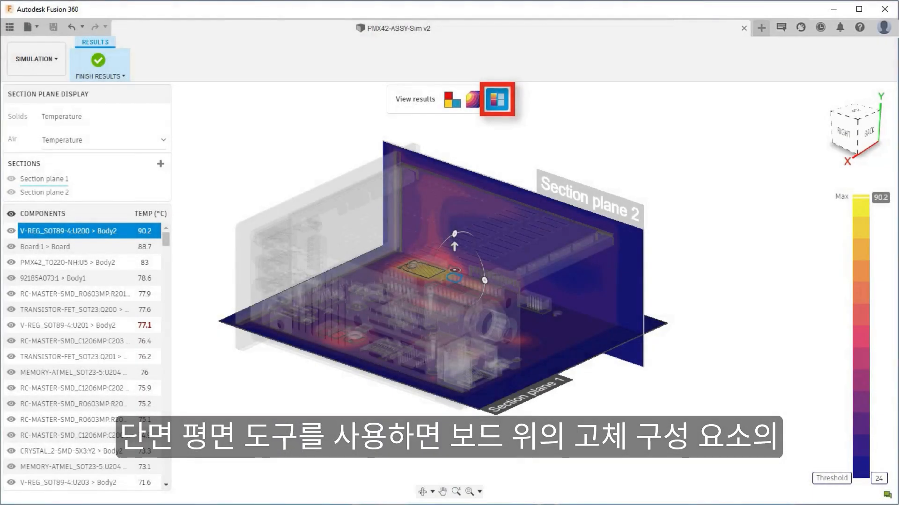
pyautogui.click(164, 143)
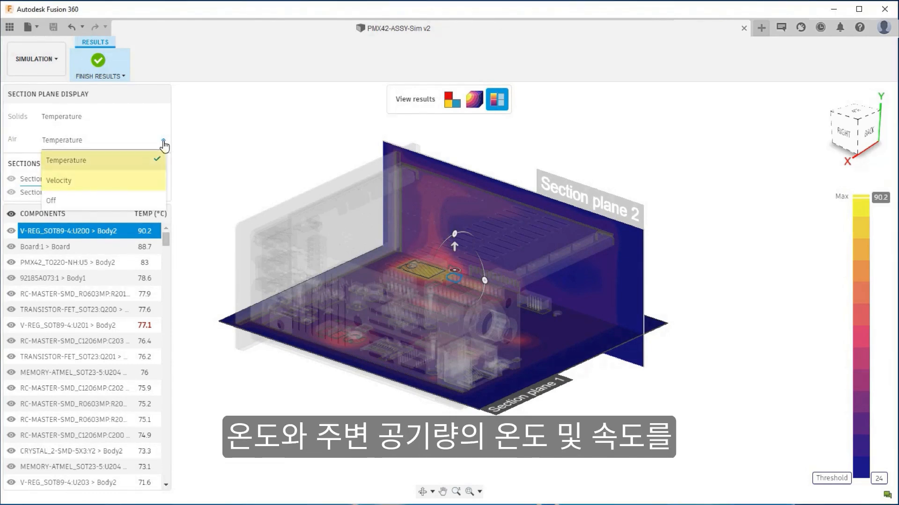
pyautogui.click(159, 179)
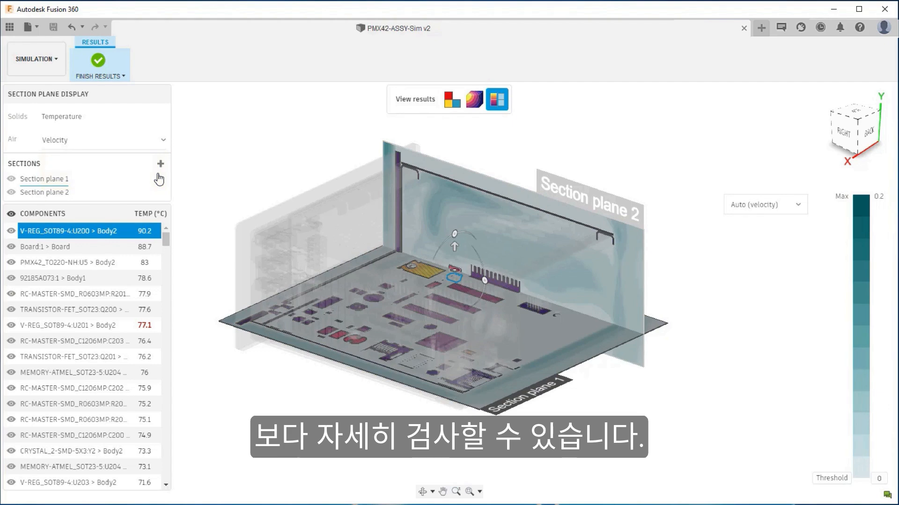
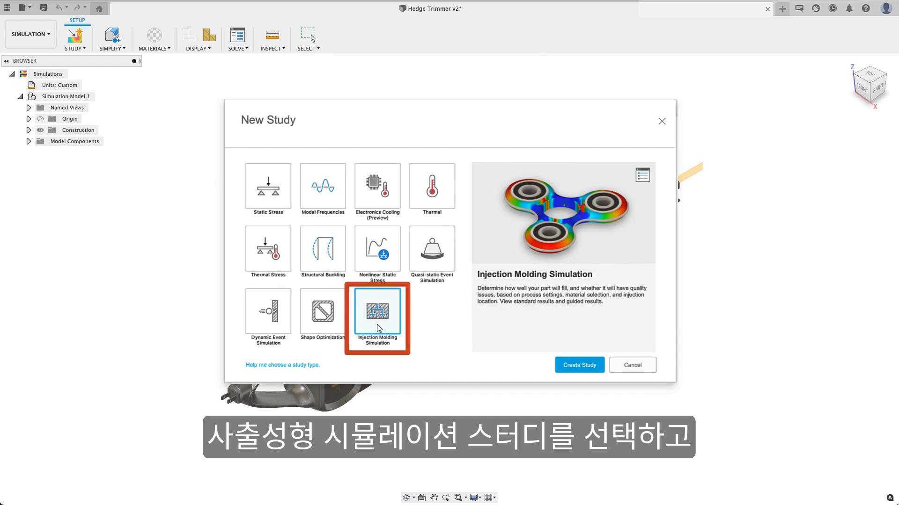
# - Create an Injection Molding Simulation study on the hedge trimmer with Right Side Body (1) as the target body
pyautogui.click(578, 365)
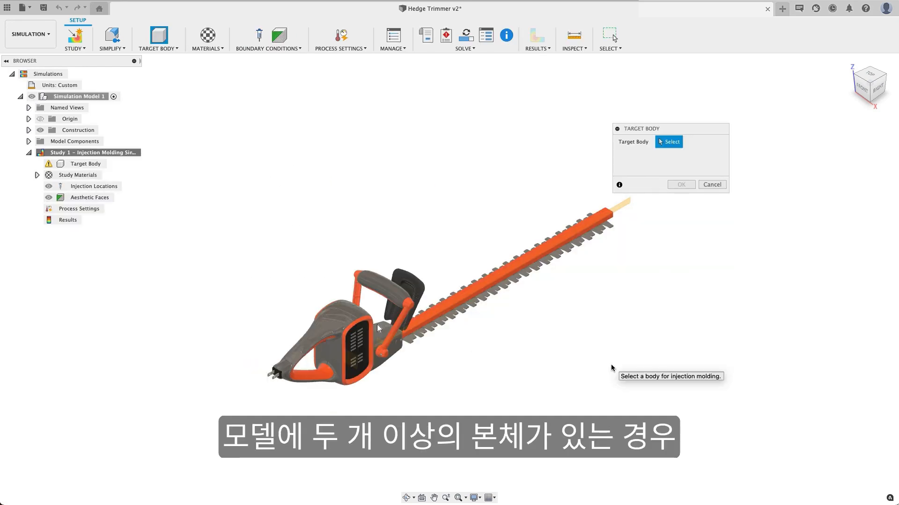
pyautogui.click(338, 336)
pyautogui.click(681, 185)
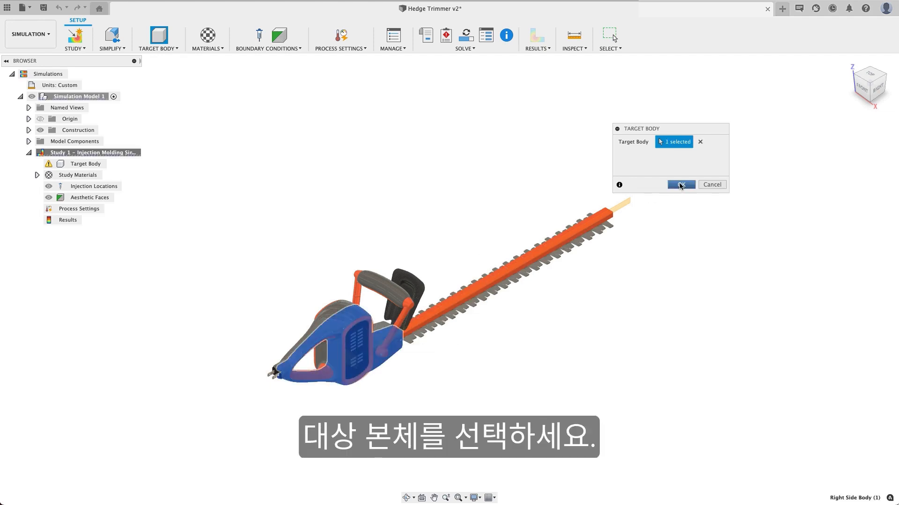
# - Pre-check the injection molding study and review its setup summary
pyautogui.click(445, 36)
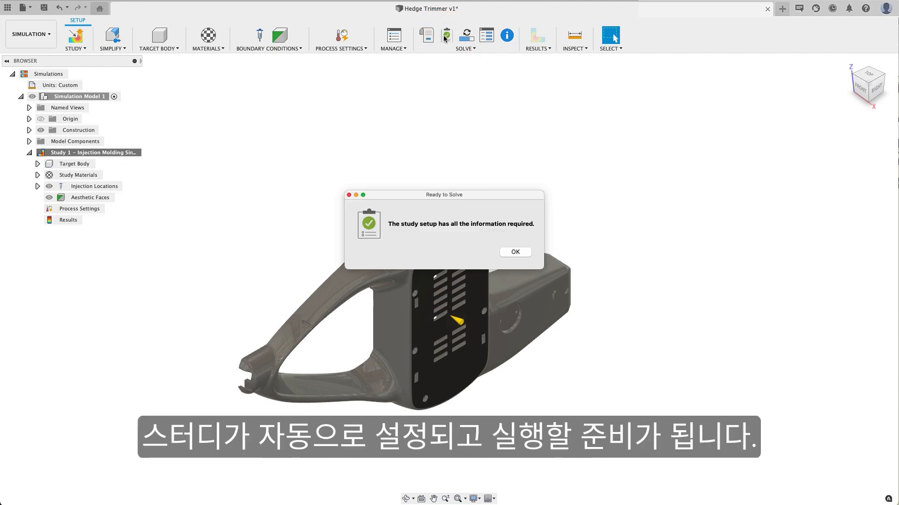
pyautogui.click(515, 252)
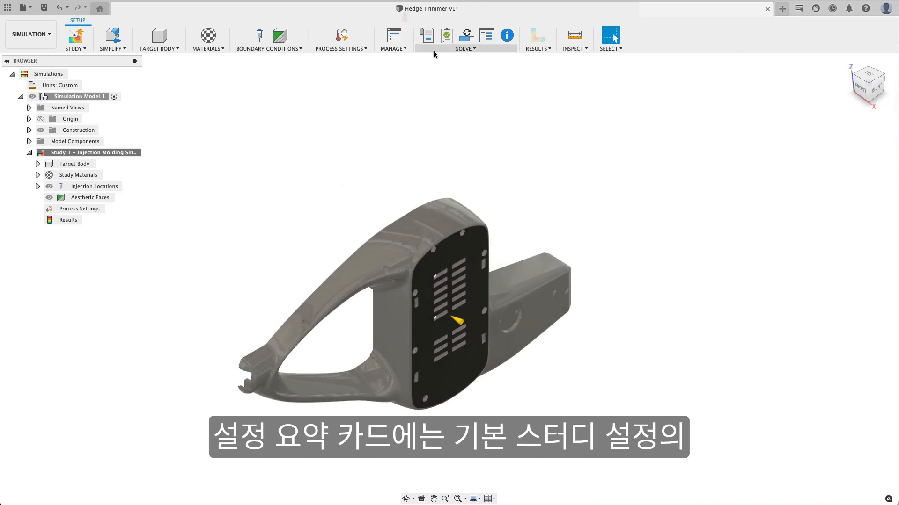
pyautogui.click(427, 35)
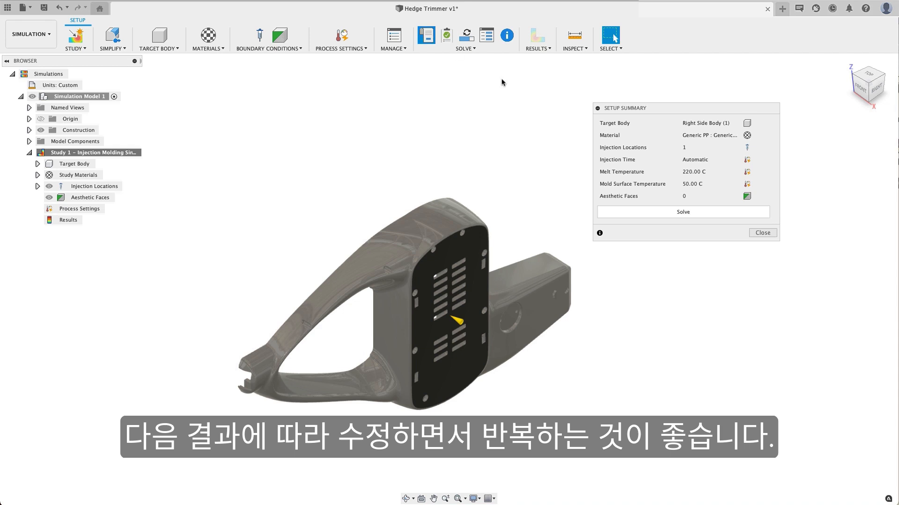
pyautogui.click(760, 233)
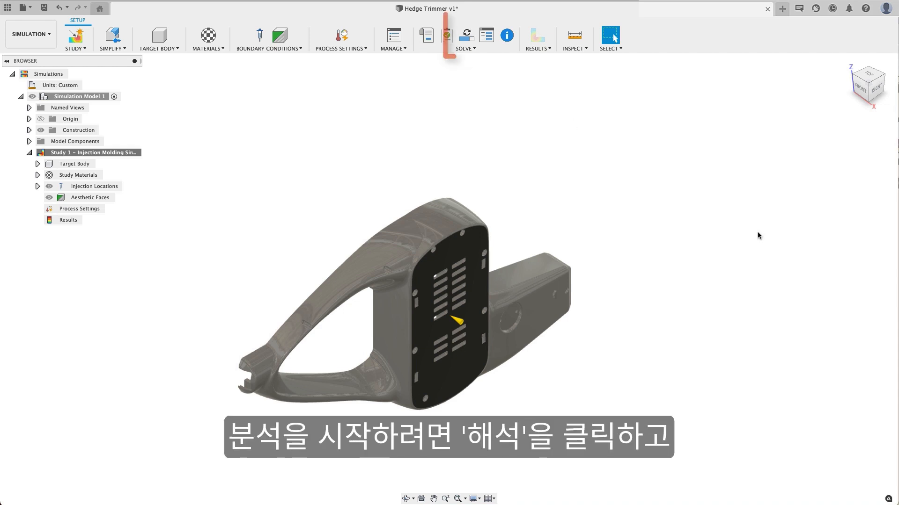
# - Solve the injection molding study and open its results
pyautogui.click(465, 41)
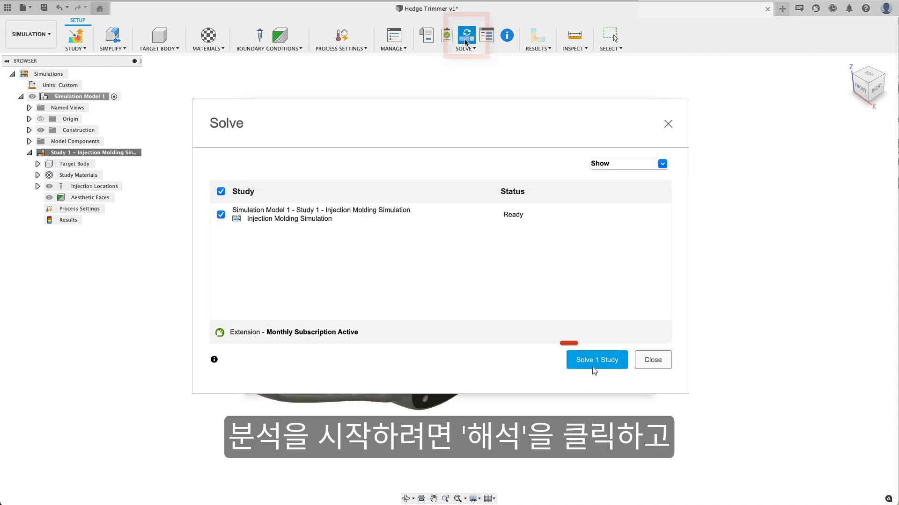
pyautogui.click(593, 365)
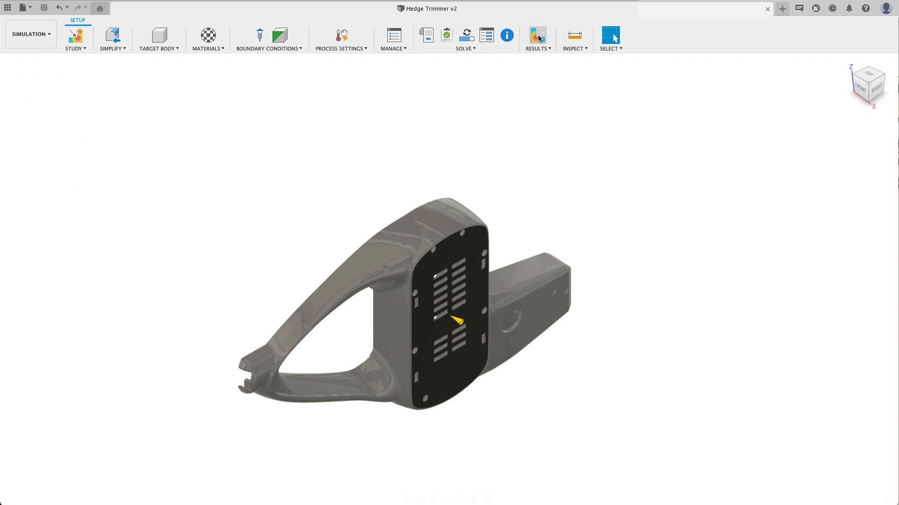
pyautogui.click(538, 37)
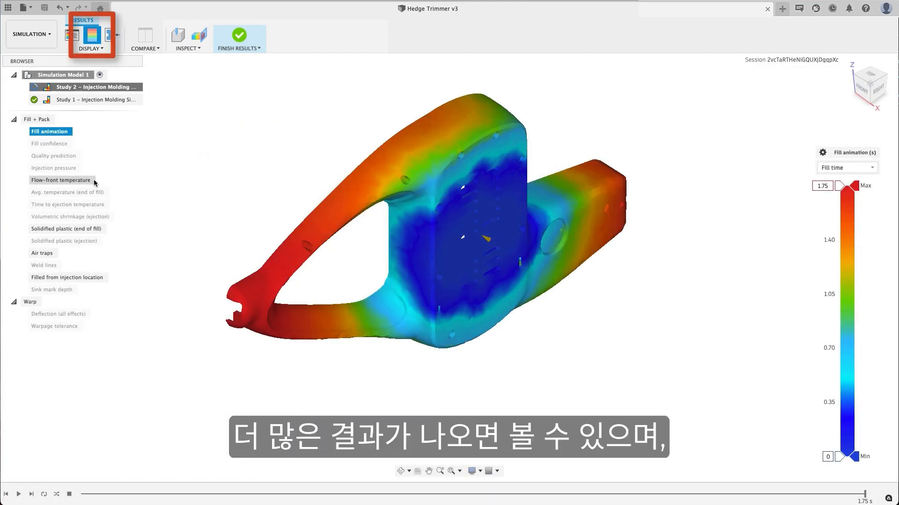
# - Read the descriptions of the fill and pack results, and examine the guided fill and visual defects results on the housing
pyautogui.moveTo(92, 183)
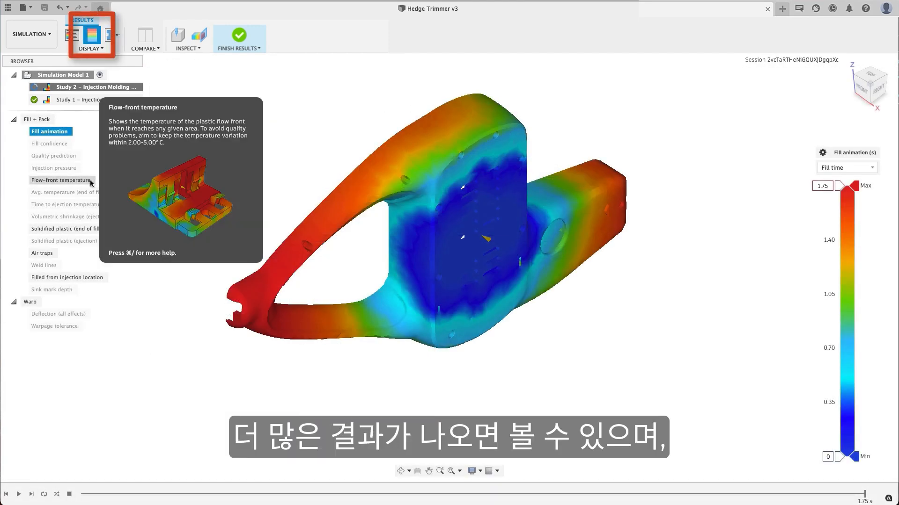
pyautogui.moveTo(80, 232)
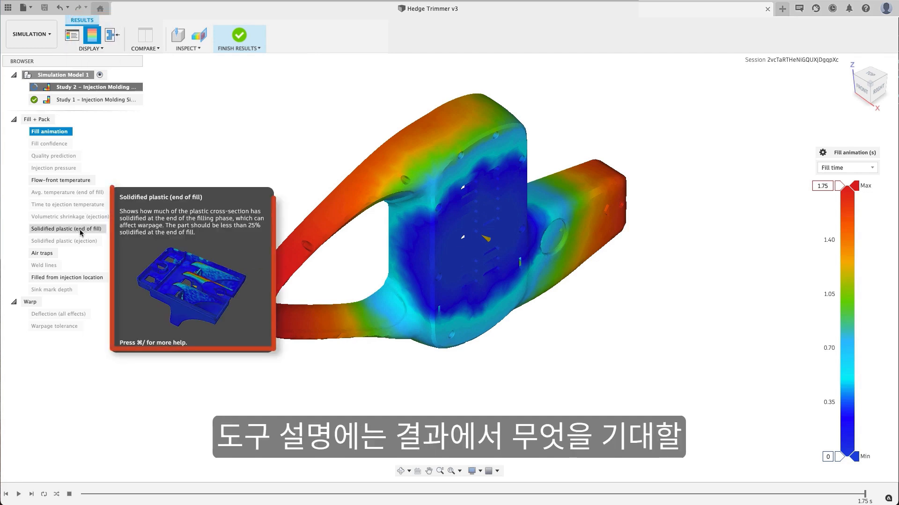
pyautogui.moveTo(75, 279)
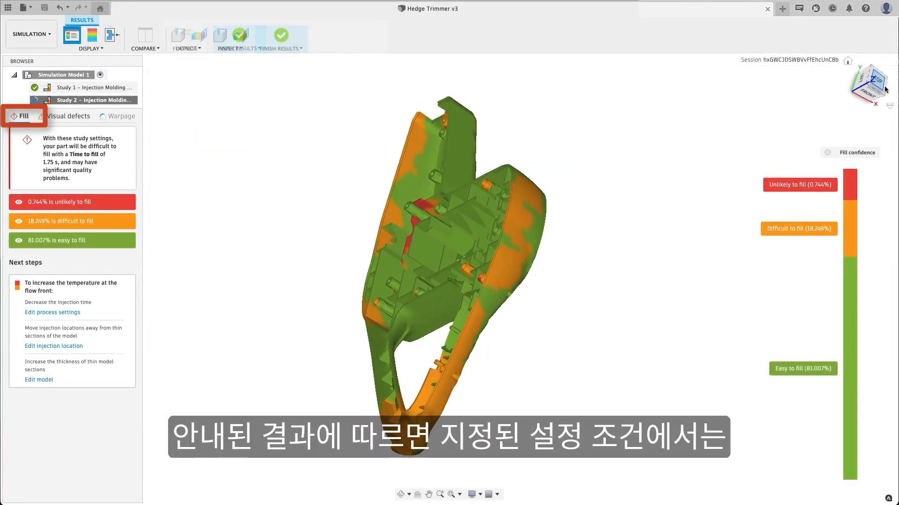
pyautogui.click(884, 88)
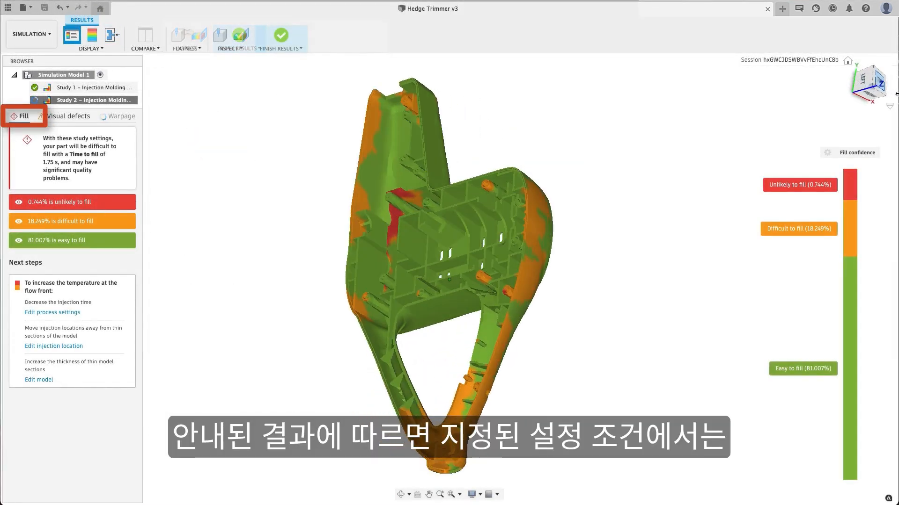
pyautogui.moveTo(868, 86); pyautogui.dragTo(896, 57)
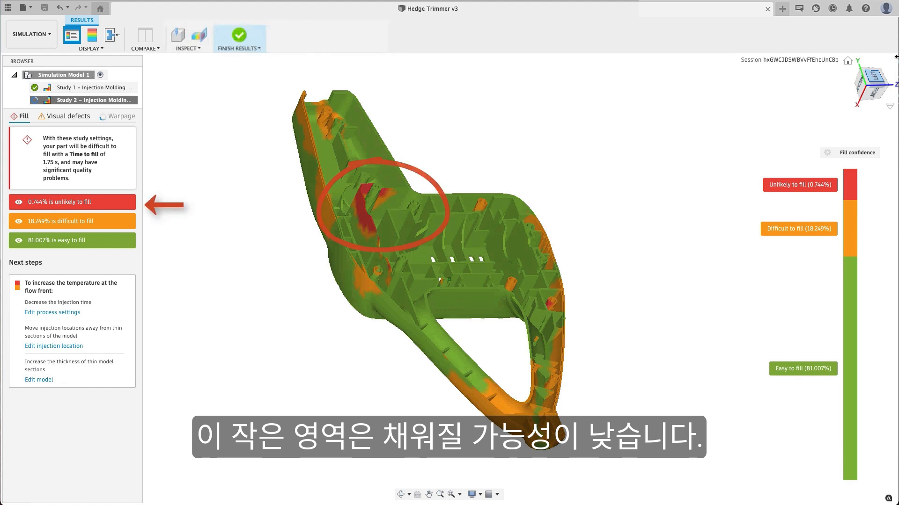
pyautogui.click(63, 117)
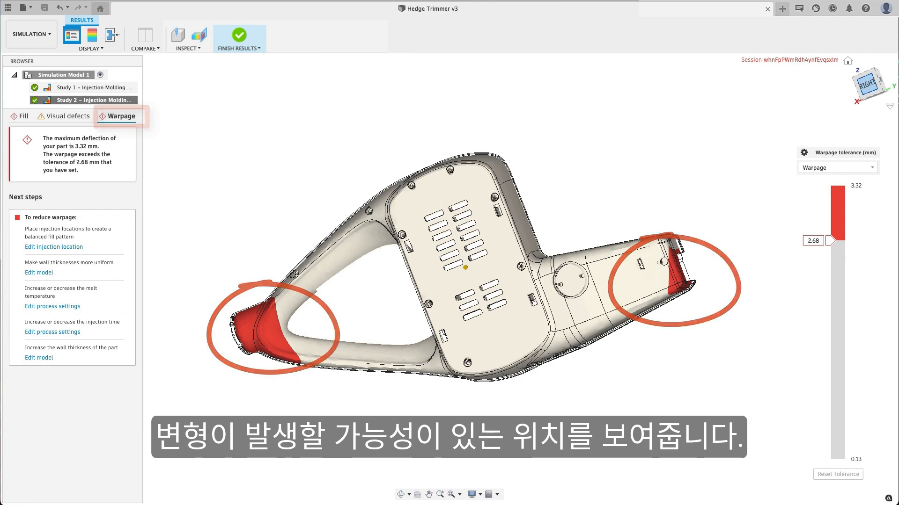
# - Try a warpage tolerance of 2.75 mm, reset it, and check the flatness of the housing's mating faces
pyautogui.moveTo(830, 251)
pyautogui.mouseDown()
pyautogui.moveTo(829, 285)
pyautogui.moveTo(827, 243)
pyautogui.mouseUp()
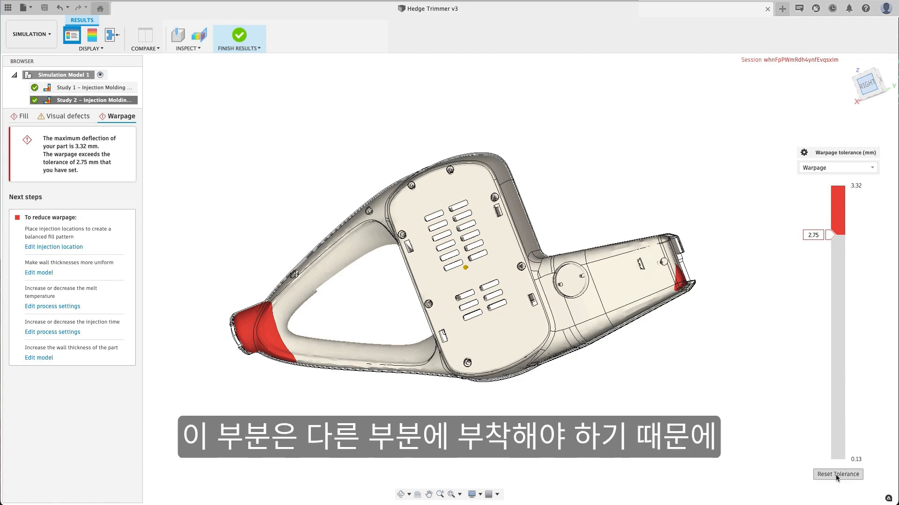
pyautogui.click(837, 475)
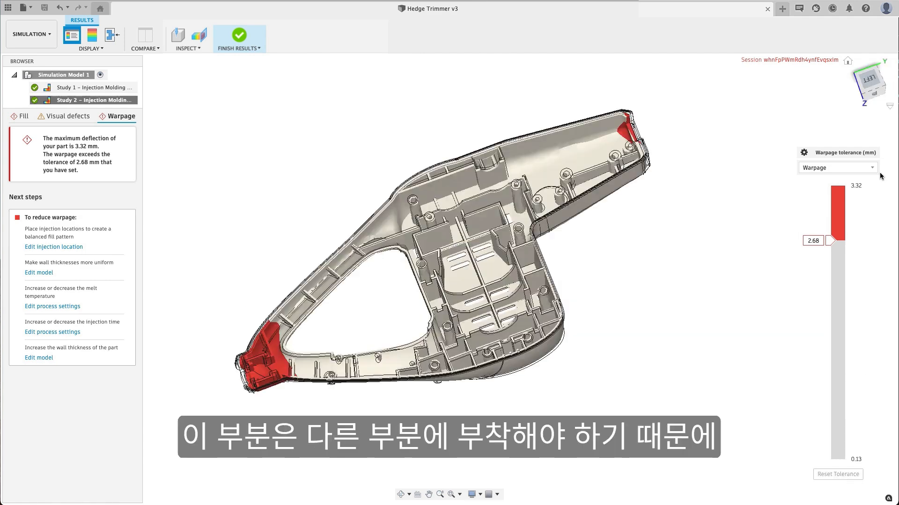
pyautogui.click(842, 167)
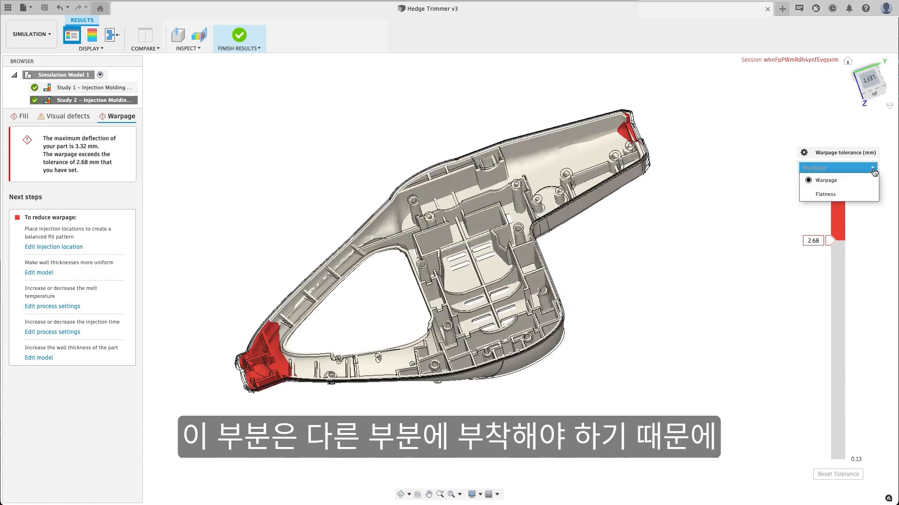
pyautogui.click(858, 200)
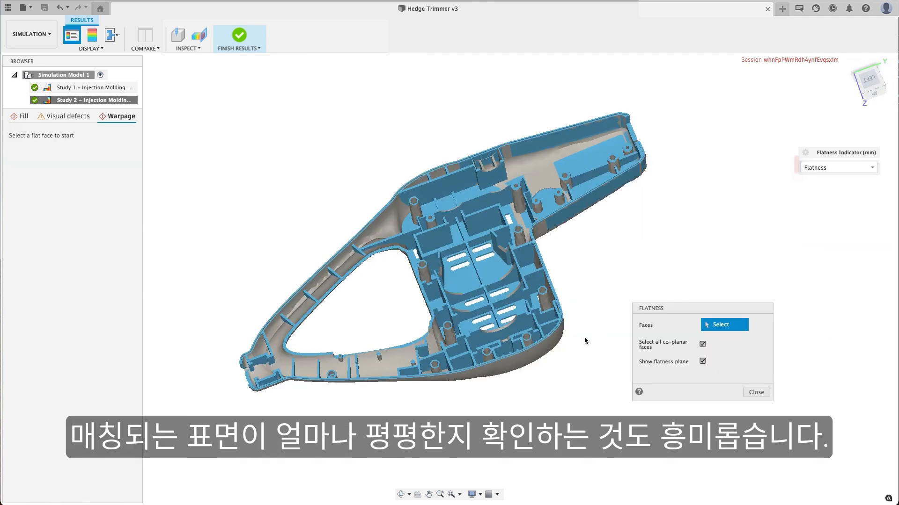
pyautogui.click(549, 338)
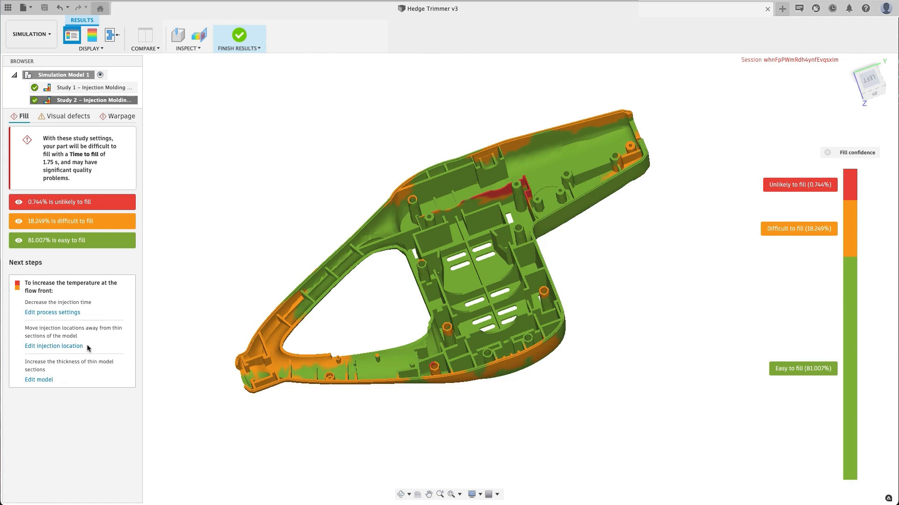
# - Return to the setup through the injection locations without editing them, and clone Study 2
pyautogui.click(46, 346)
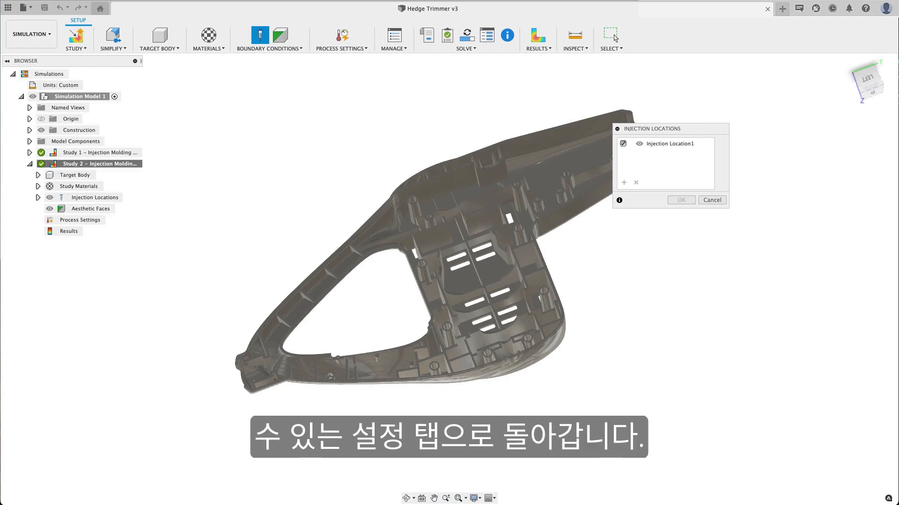
pyautogui.click(708, 201)
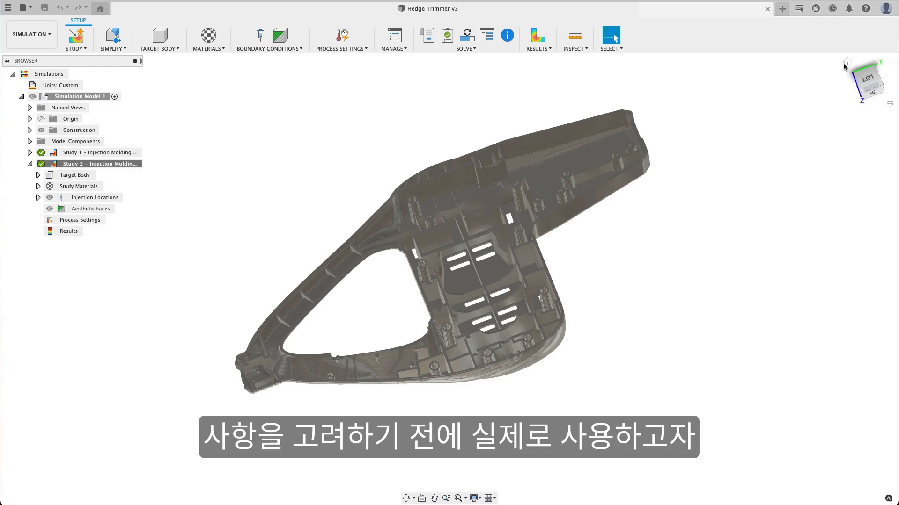
pyautogui.click(846, 63)
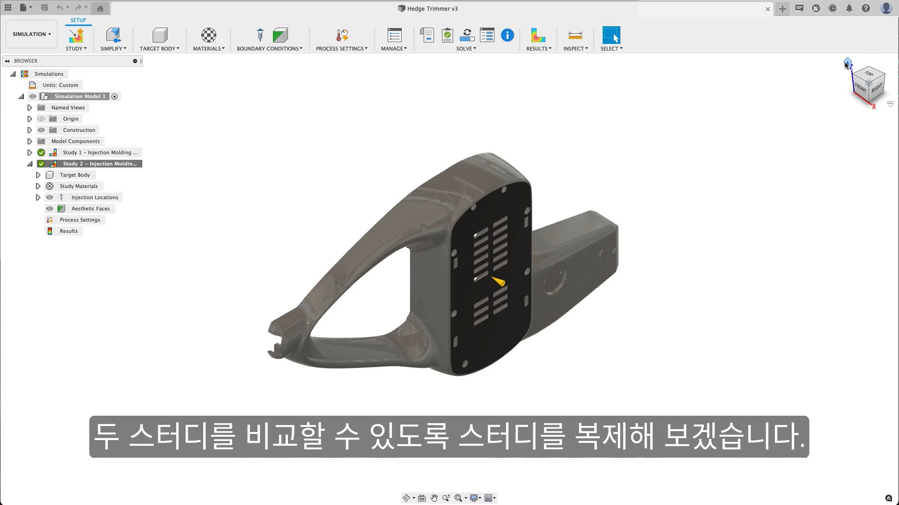
pyautogui.rightClick(92, 166)
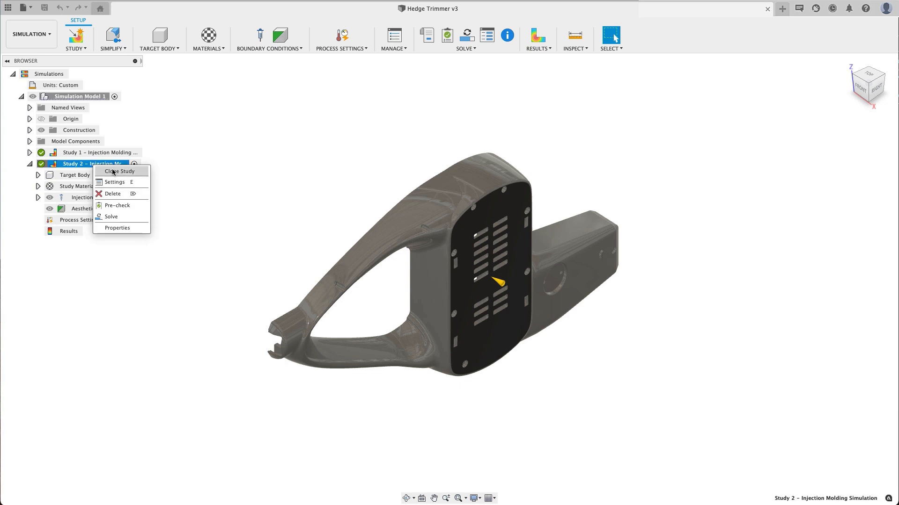
pyautogui.click(113, 172)
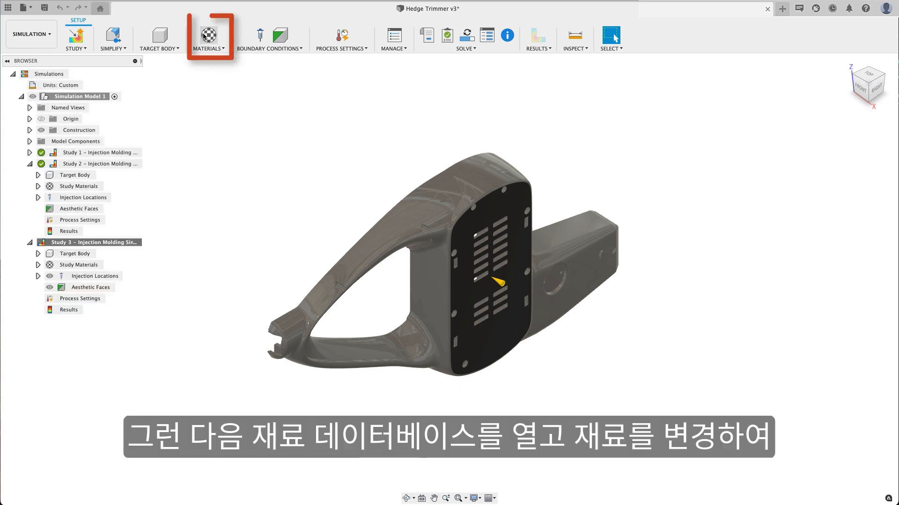
# - Find Novodur 5300 in the material database, review its mechanical and environmental properties, and assign it to Study 3
pyautogui.click(204, 37)
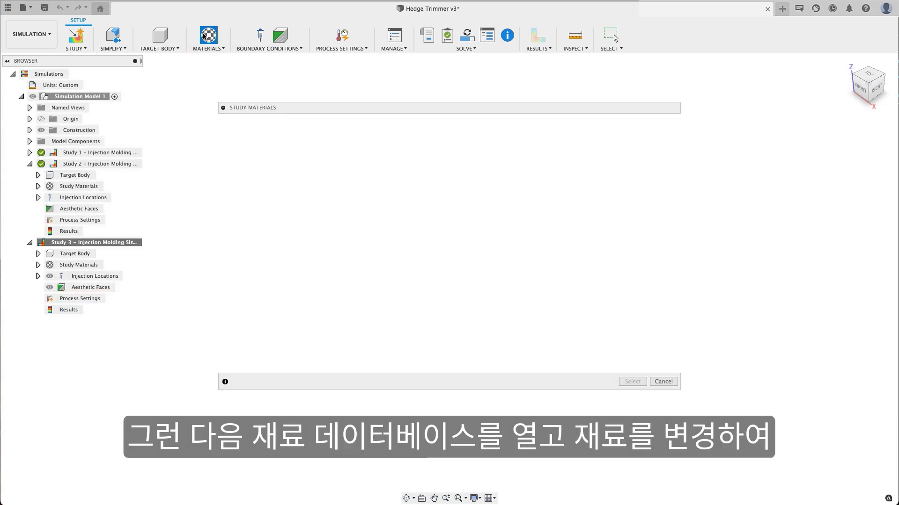
pyautogui.click(247, 128)
pyautogui.write('novod')
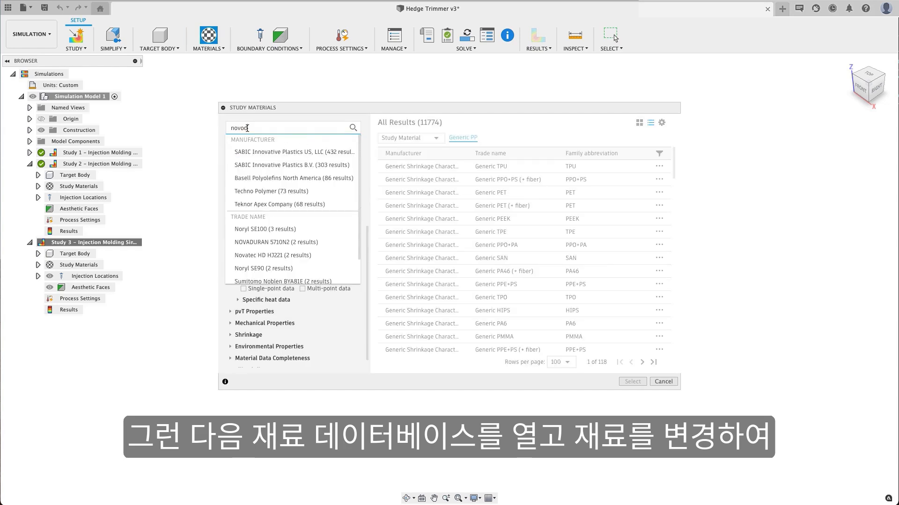
pyautogui.write('ur 53')
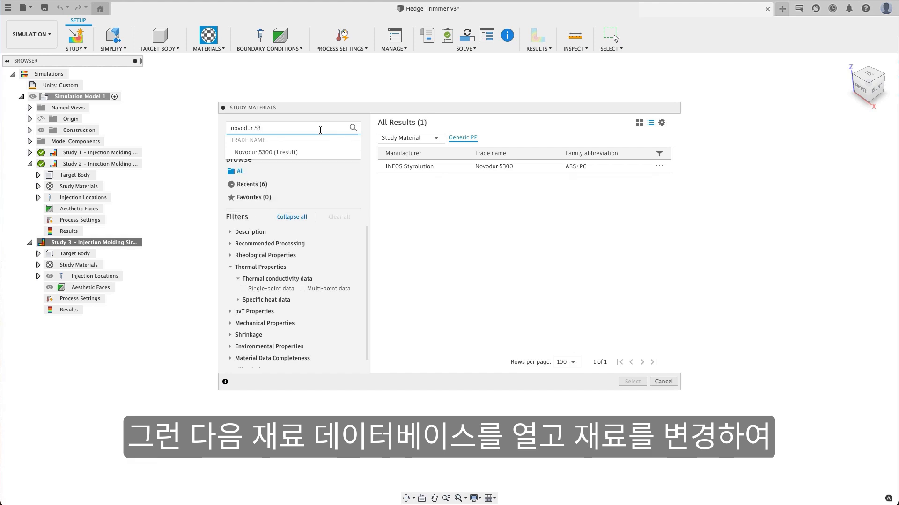
pyautogui.click(285, 152)
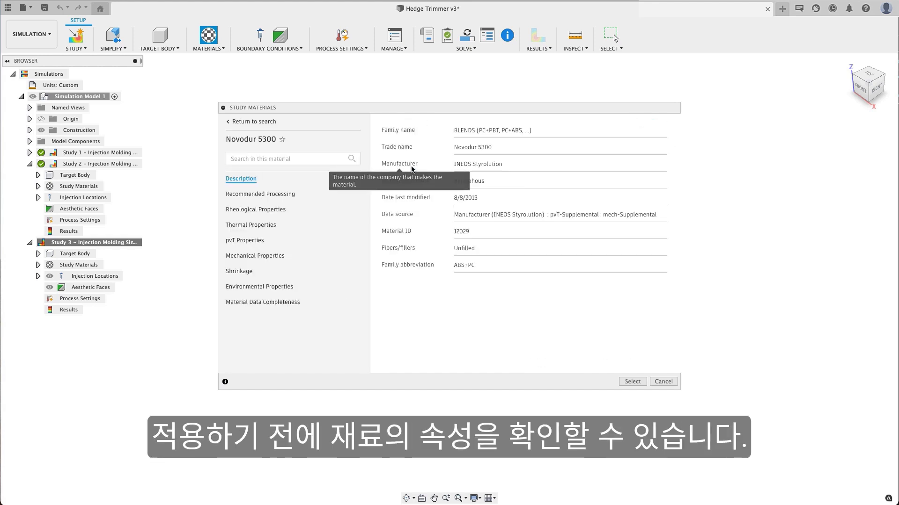
pyautogui.click(275, 258)
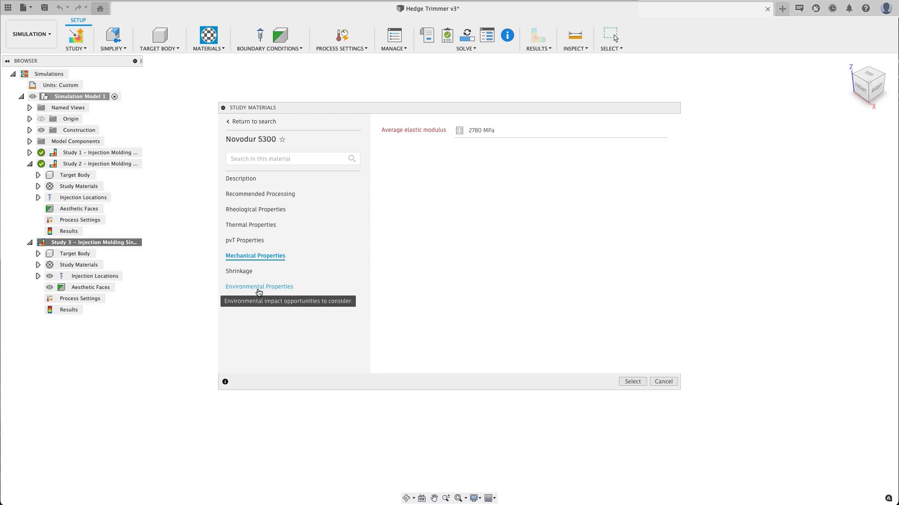
pyautogui.click(258, 289)
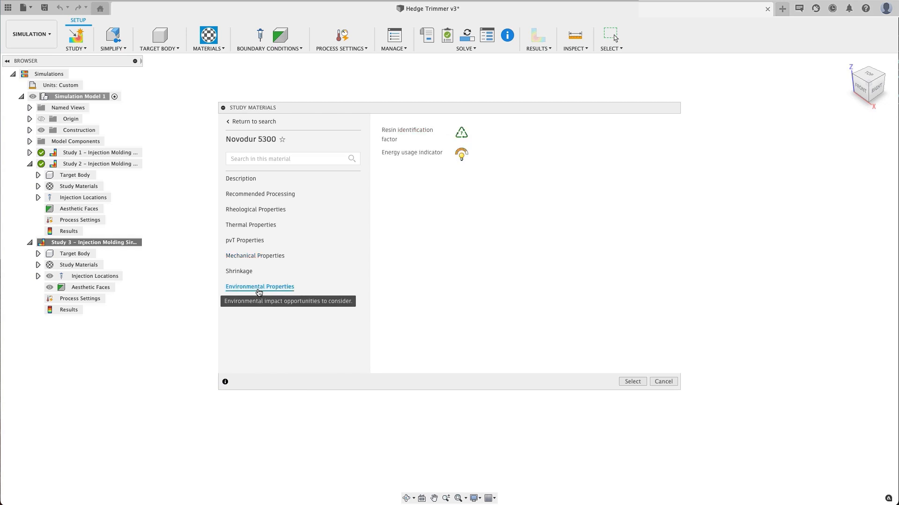
pyautogui.click(632, 382)
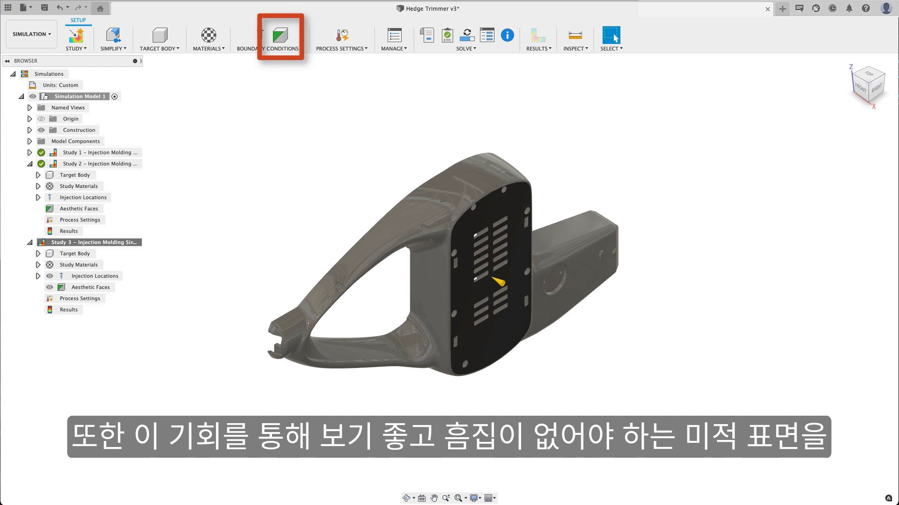
# - Define the housing's outer faces as aesthetic faces using Tangent Chain
pyautogui.click(281, 36)
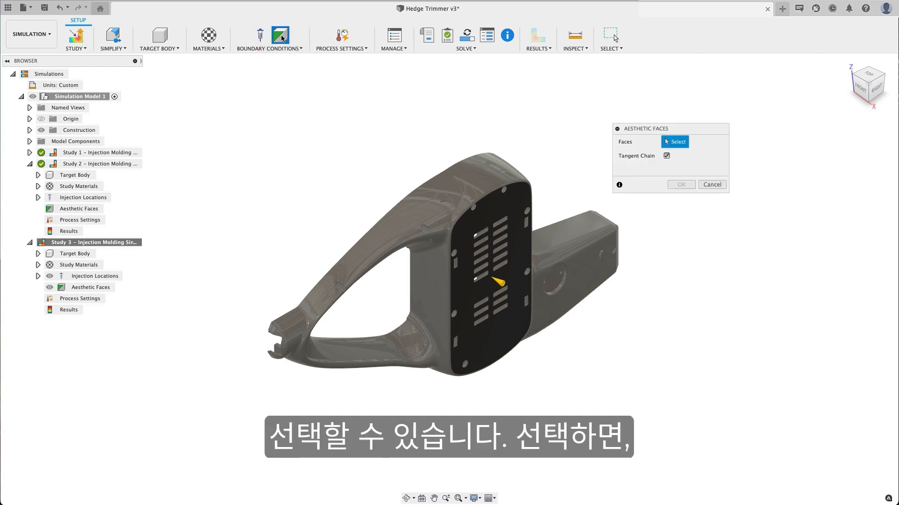
pyautogui.click(482, 173)
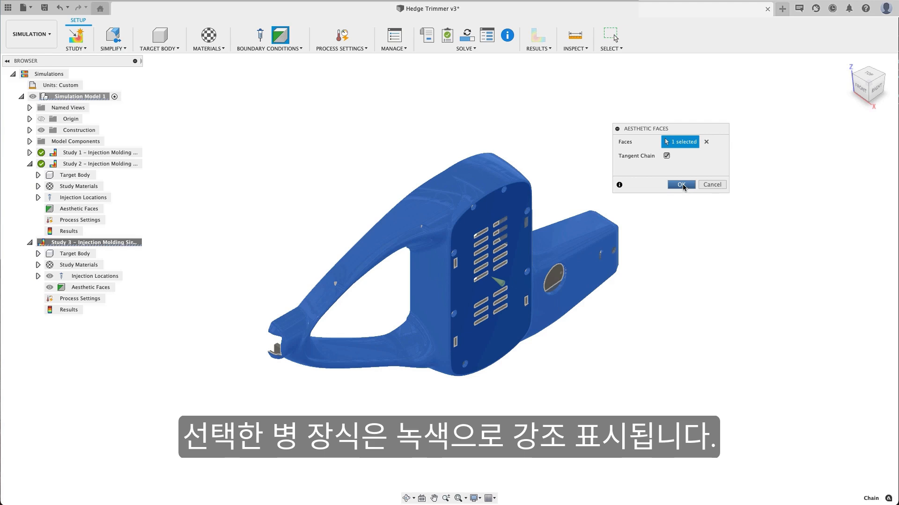
pyautogui.click(682, 185)
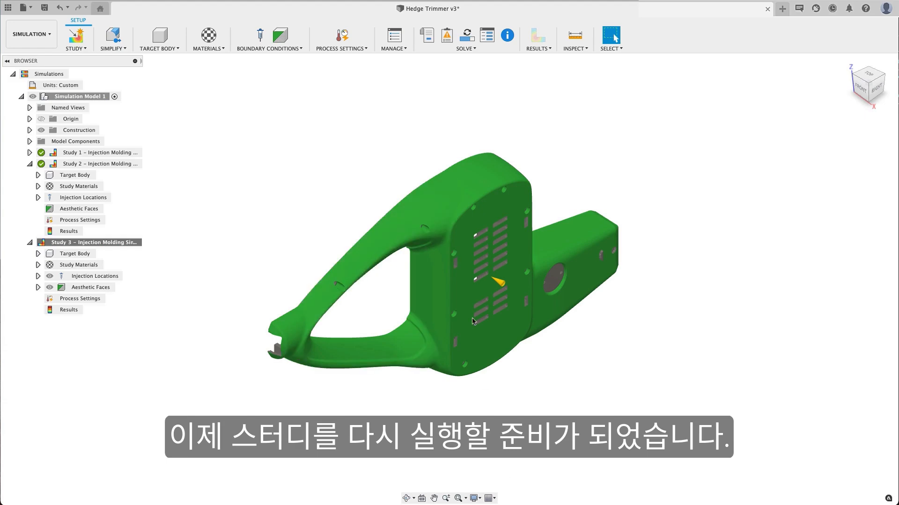
# - Review the pre-solve warnings and move Injection Location1 from the vented cover face to the body wall inside the handle opening
pyautogui.click(446, 34)
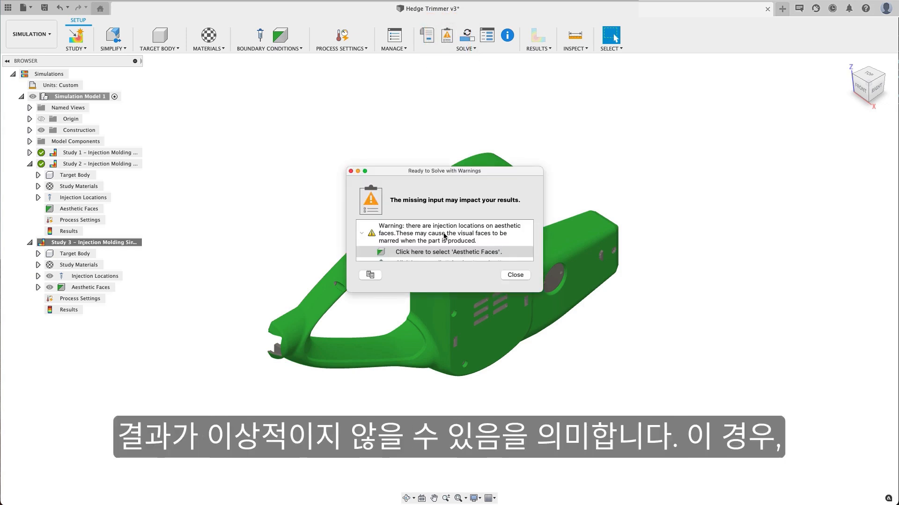
pyautogui.scroll(-1, 439, 245)
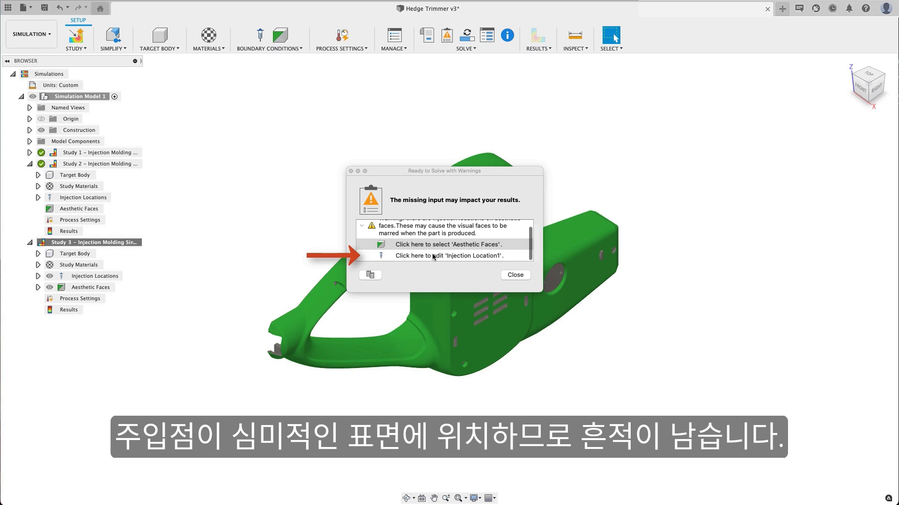
pyautogui.click(441, 258)
pyautogui.click(441, 259)
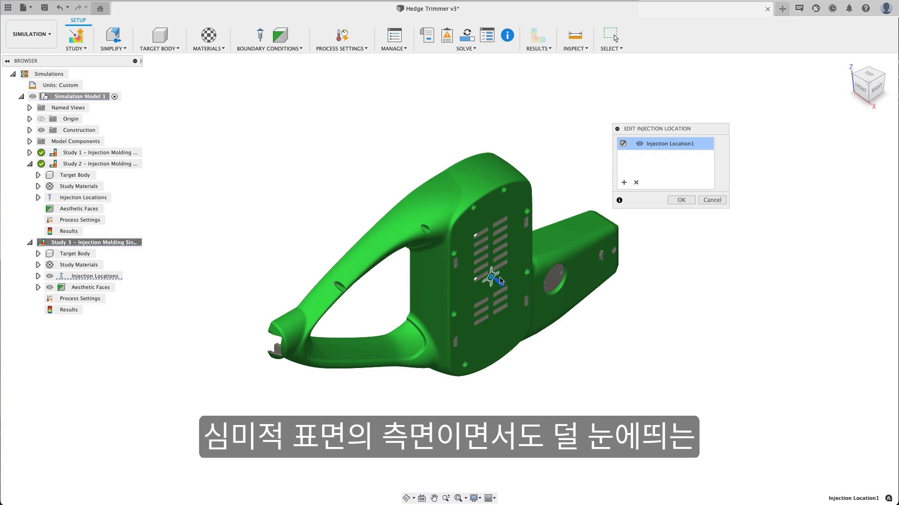
pyautogui.moveTo(492, 278); pyautogui.dragTo(414, 290)
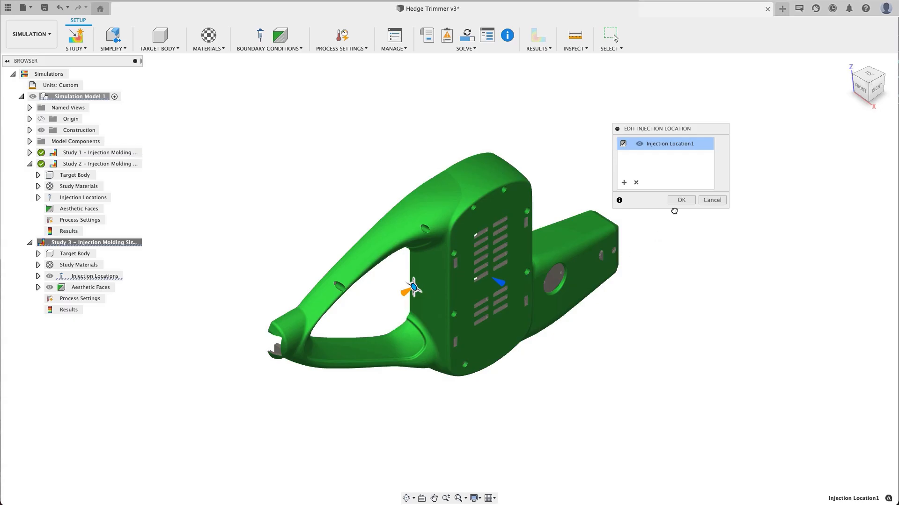
pyautogui.click(681, 200)
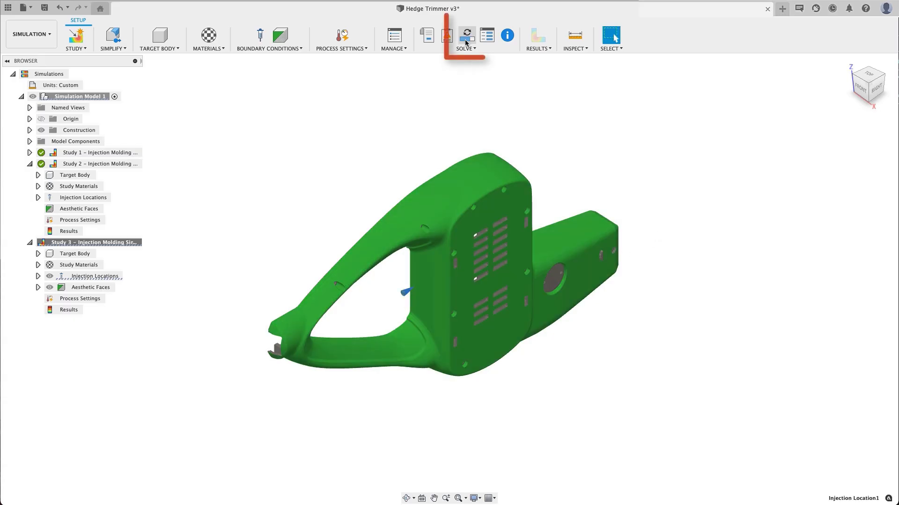
# - Solve Study 3 of the injection molding simulation and open its results
pyautogui.click(465, 41)
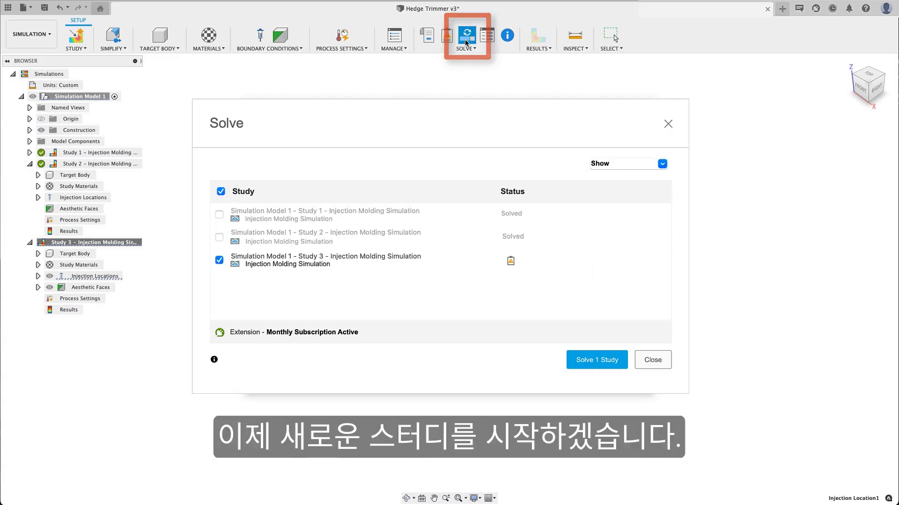
pyautogui.click(593, 370)
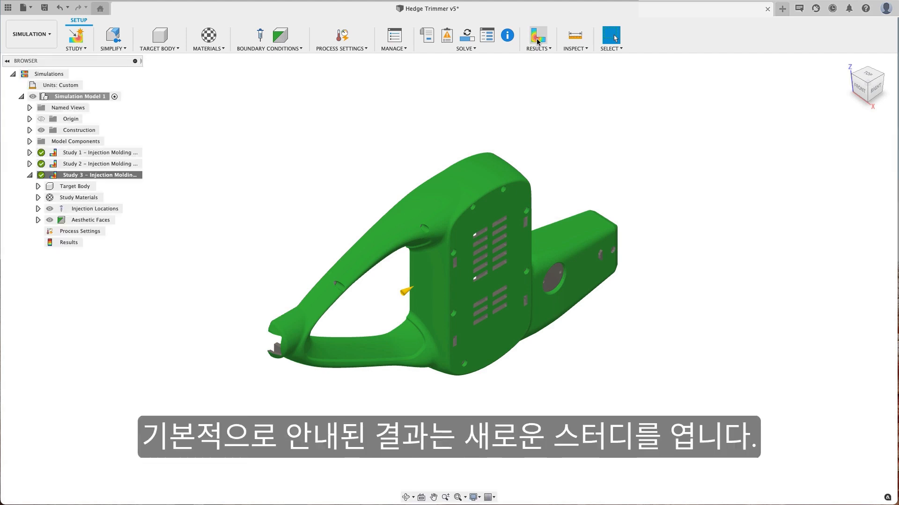
pyautogui.click(537, 37)
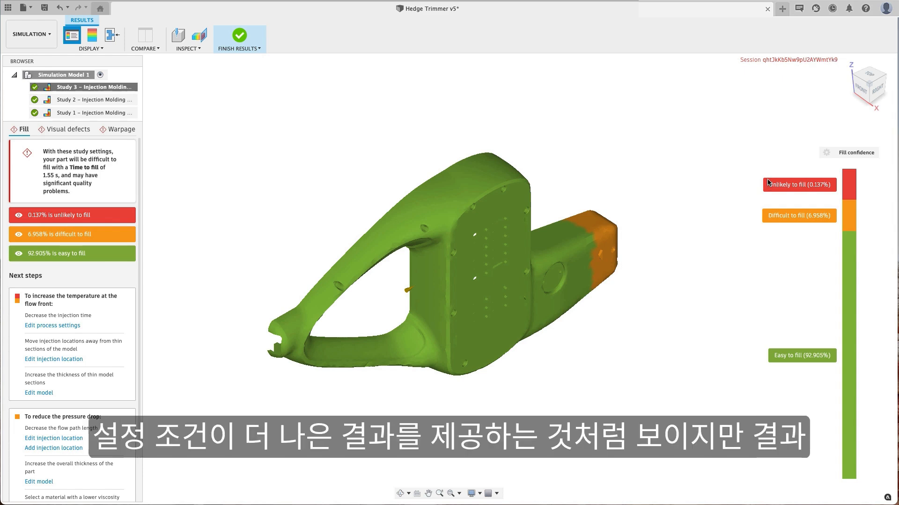
# - Compare the Fill confidence results of Study 2 and Study 3 side by side, examining the housing in the synchronized views
pyautogui.click(92, 39)
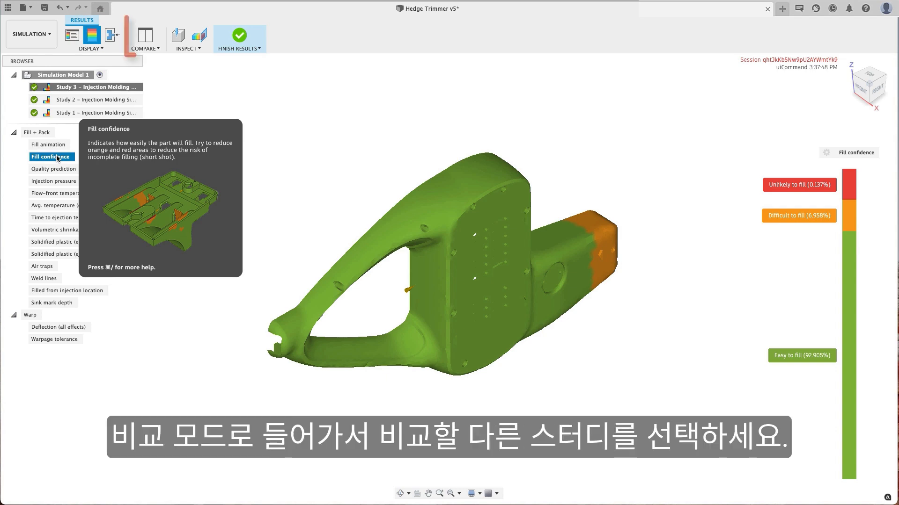
pyautogui.click(145, 35)
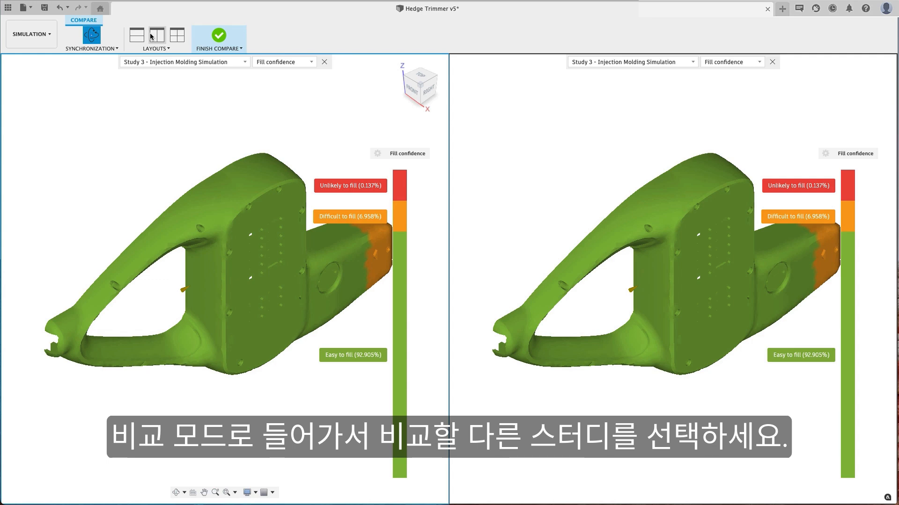
pyautogui.click(243, 63)
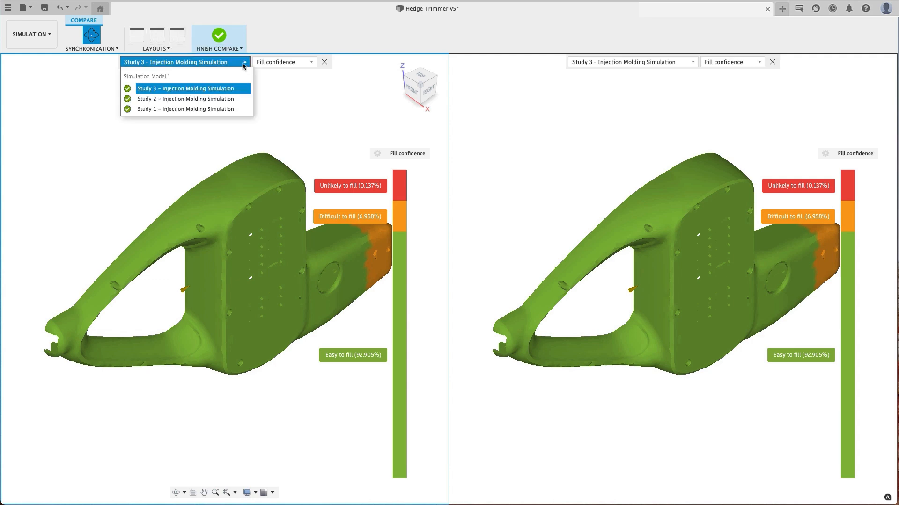
pyautogui.click(223, 99)
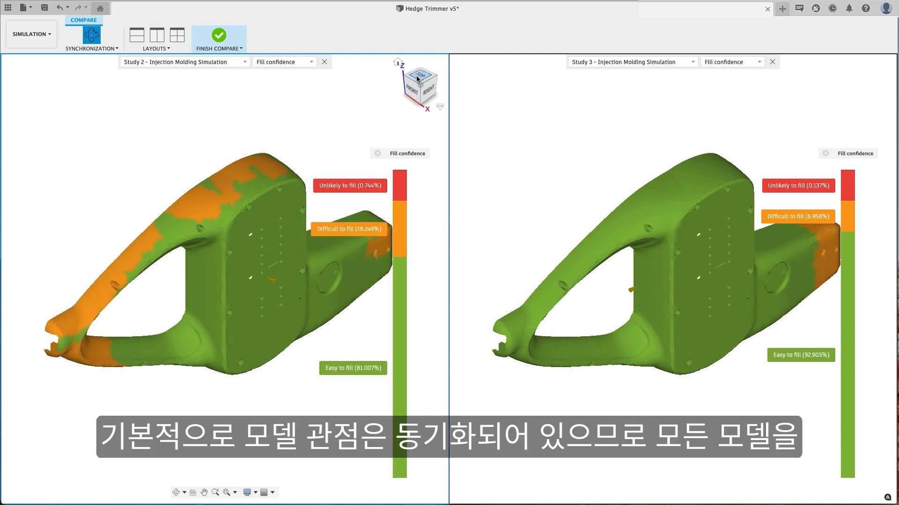
pyautogui.moveTo(422, 79); pyautogui.dragTo(393, 197)
pyautogui.click(397, 61)
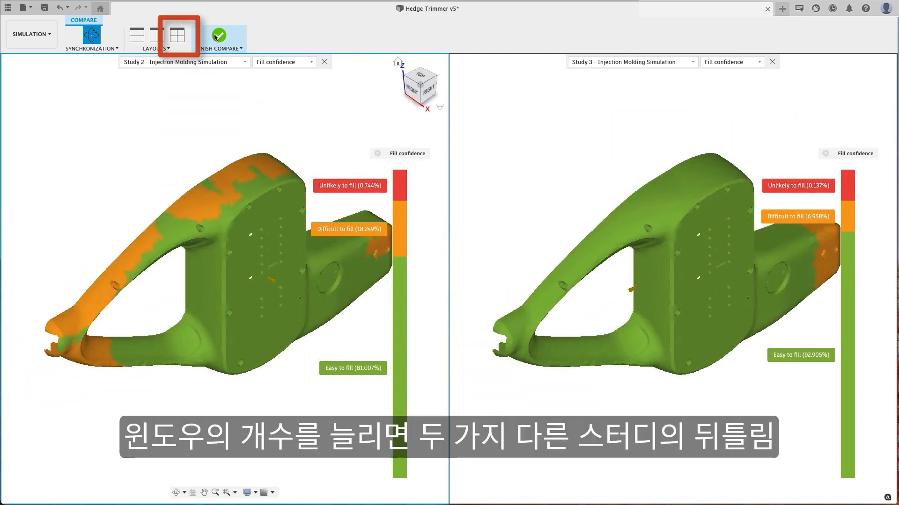
# - Expand the comparison to four windows and show Warpage tolerance for Study 2 and Study 3 in the upper pair
pyautogui.click(178, 38)
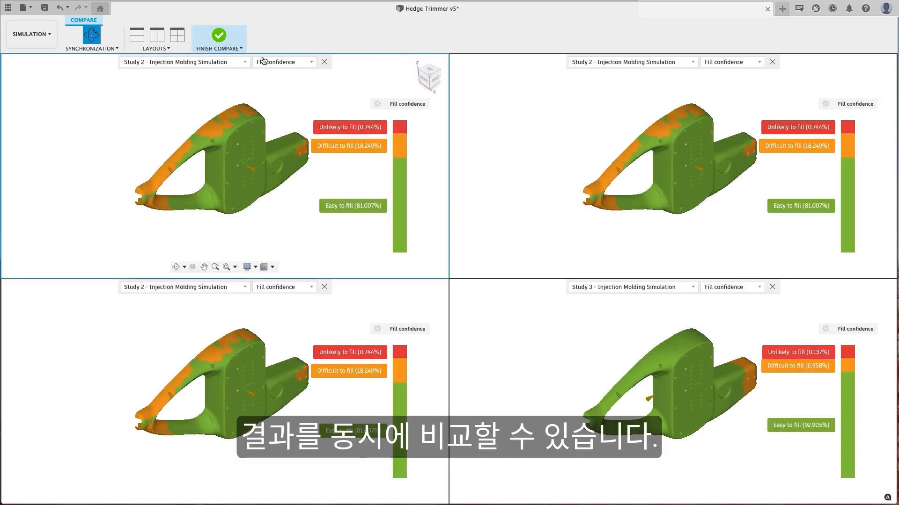
pyautogui.click(311, 64)
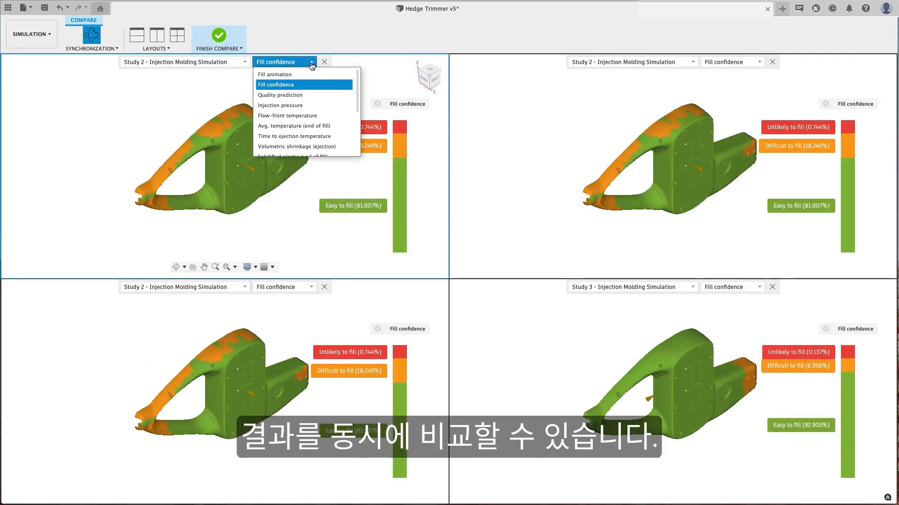
pyautogui.scroll(-3, 305, 94)
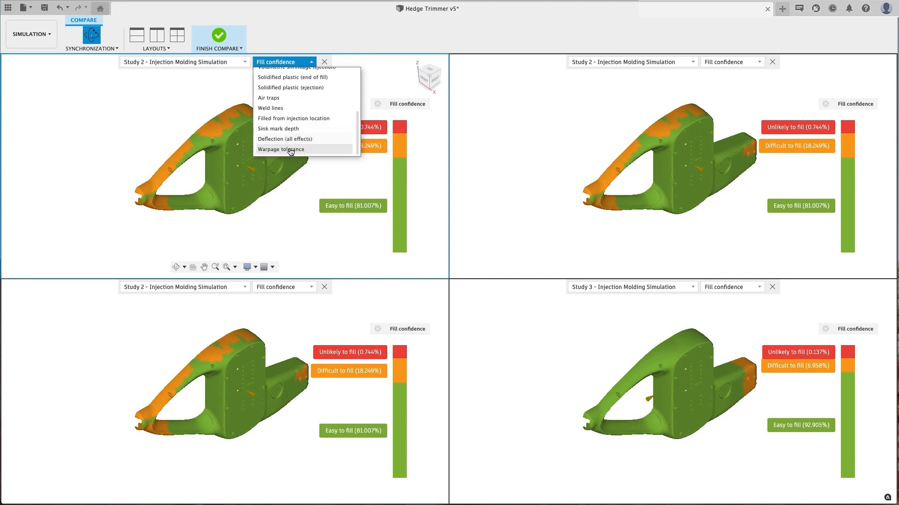
pyautogui.click(290, 150)
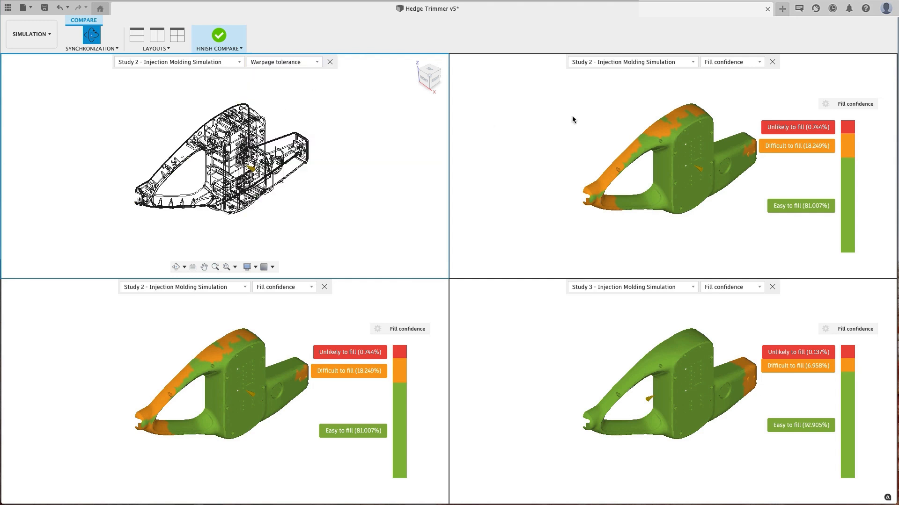
pyautogui.click(759, 63)
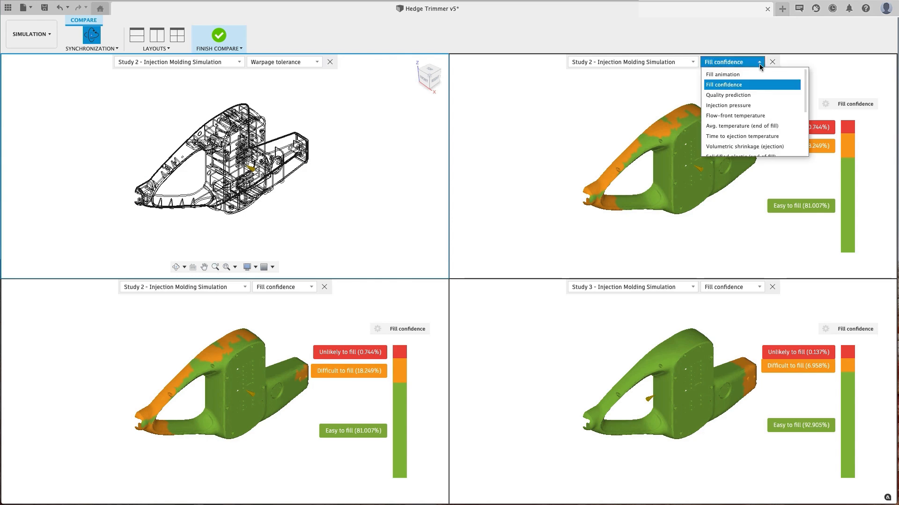
pyautogui.scroll(-3, 744, 137)
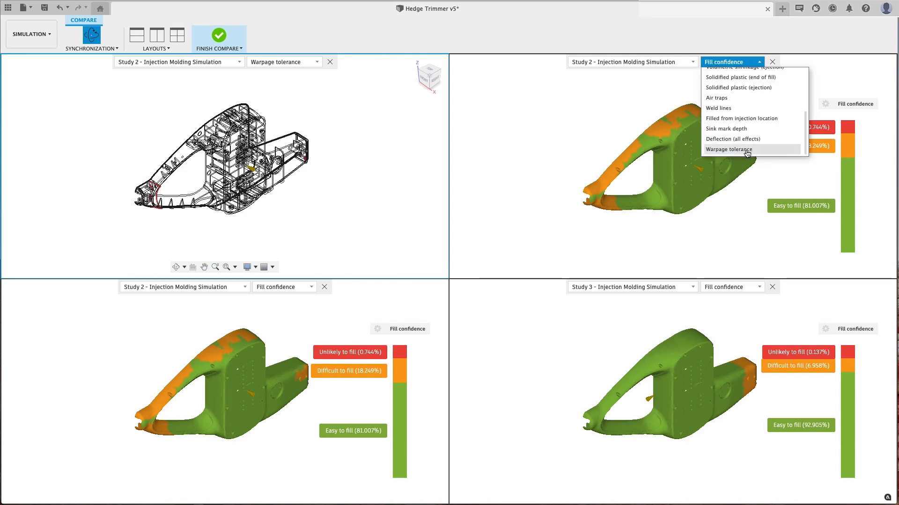
pyautogui.click(747, 151)
pyautogui.click(682, 66)
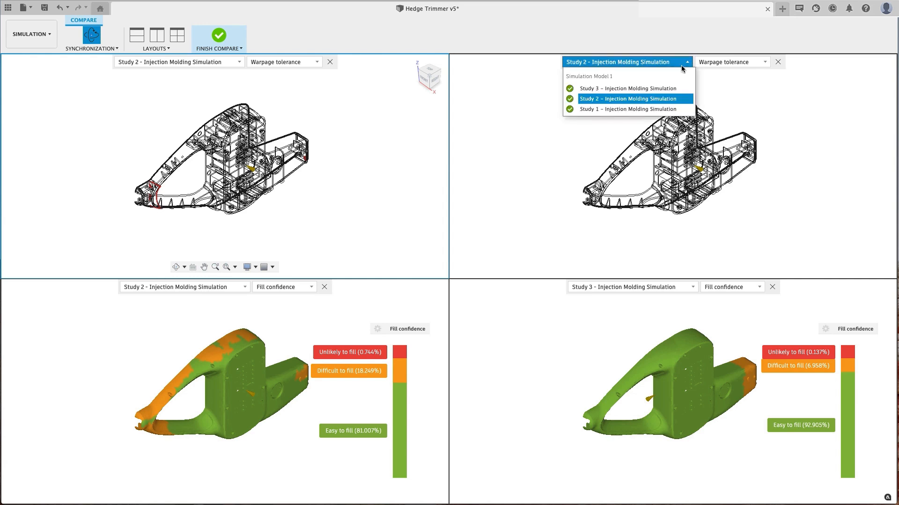
pyautogui.click(667, 89)
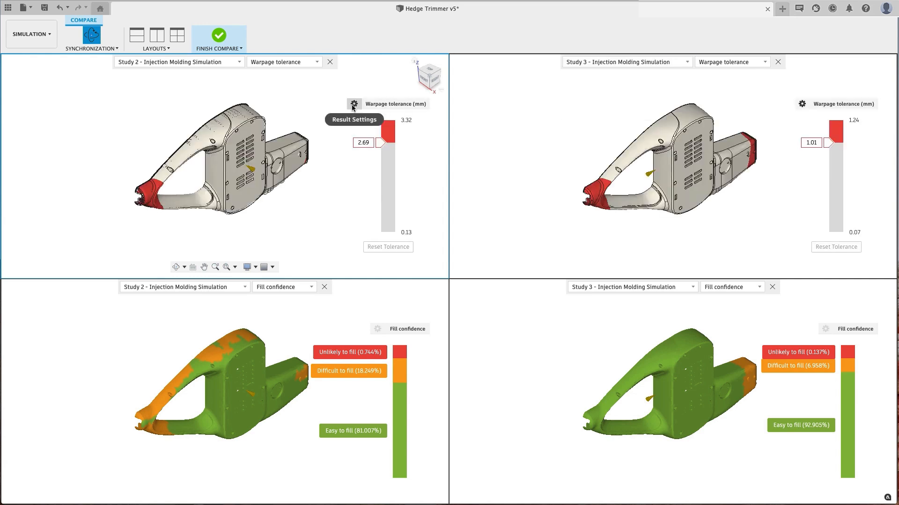
# - Set the warpage magnification to 5 for both Study 2 and Study 3
pyautogui.click(354, 105)
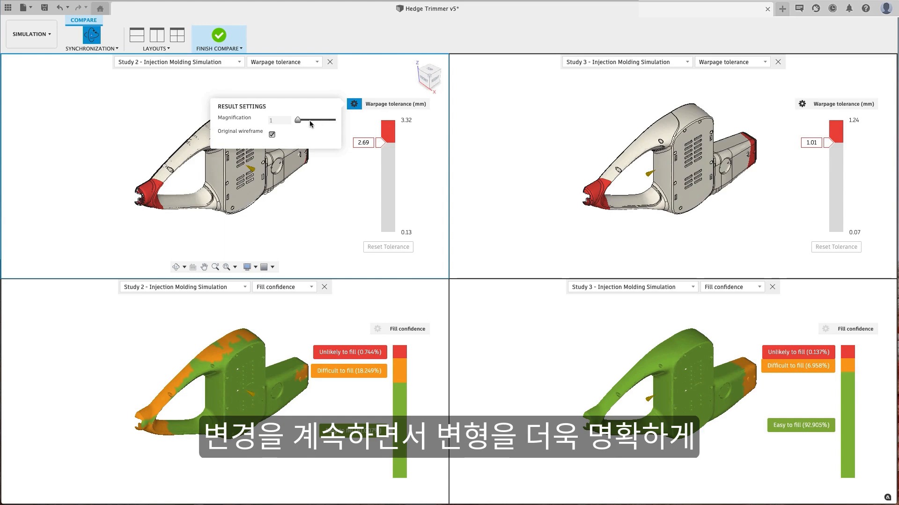
pyautogui.moveTo(299, 124); pyautogui.dragTo(326, 128)
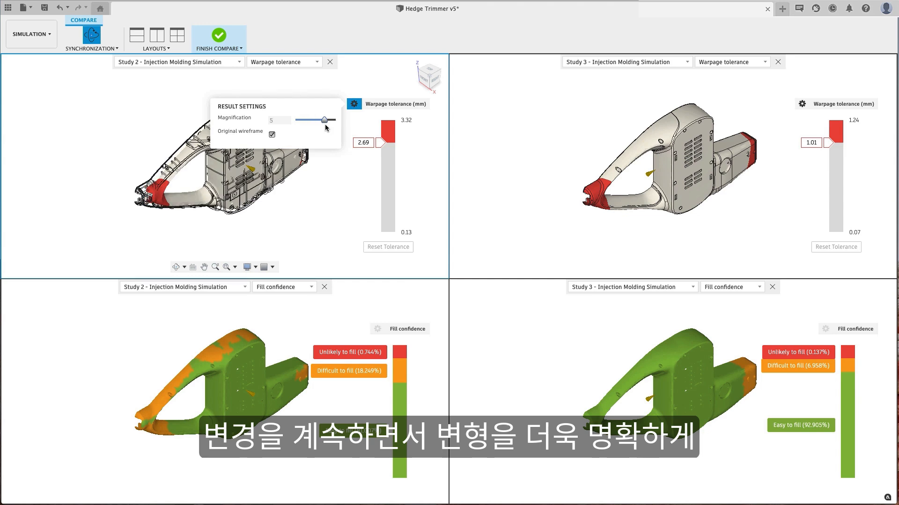
pyautogui.click(802, 104)
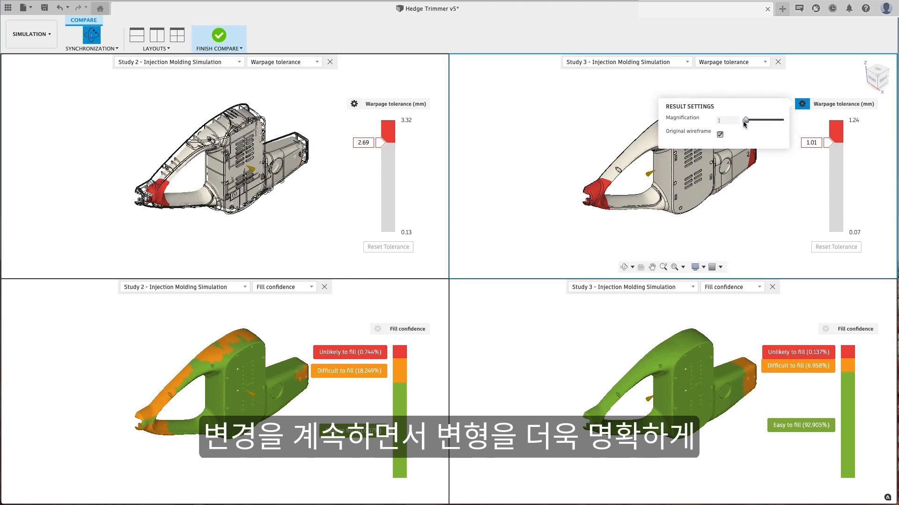
pyautogui.moveTo(745, 121); pyautogui.dragTo(772, 123)
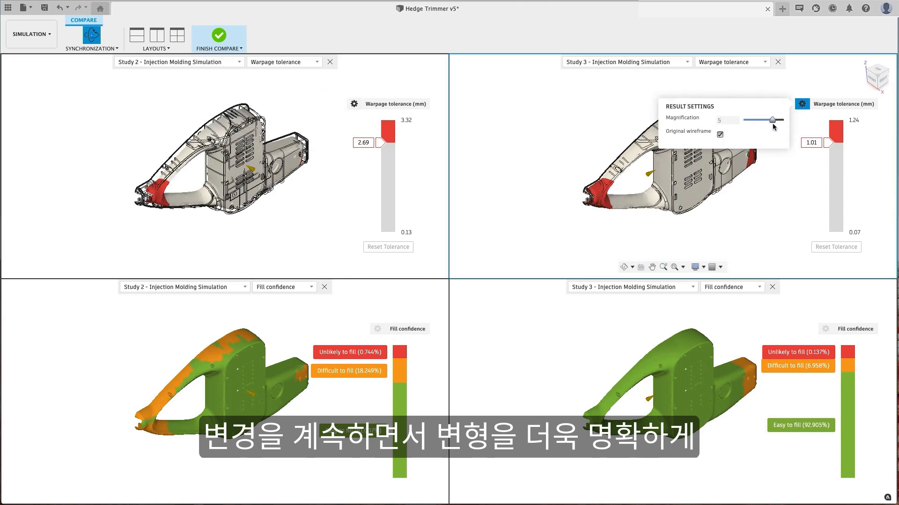
pyautogui.click(757, 174)
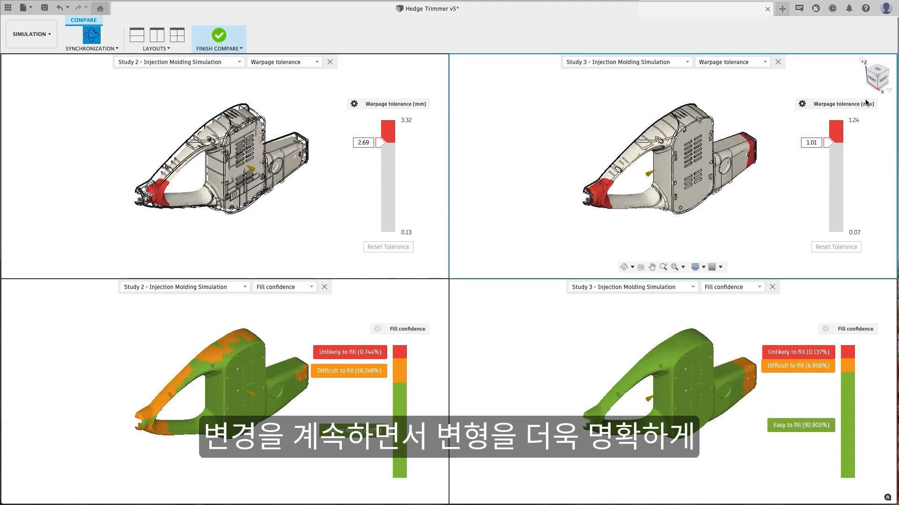
# - View the magnified warpage from another side, and finish the comparison and the results to return to the study setup
pyautogui.click(877, 85)
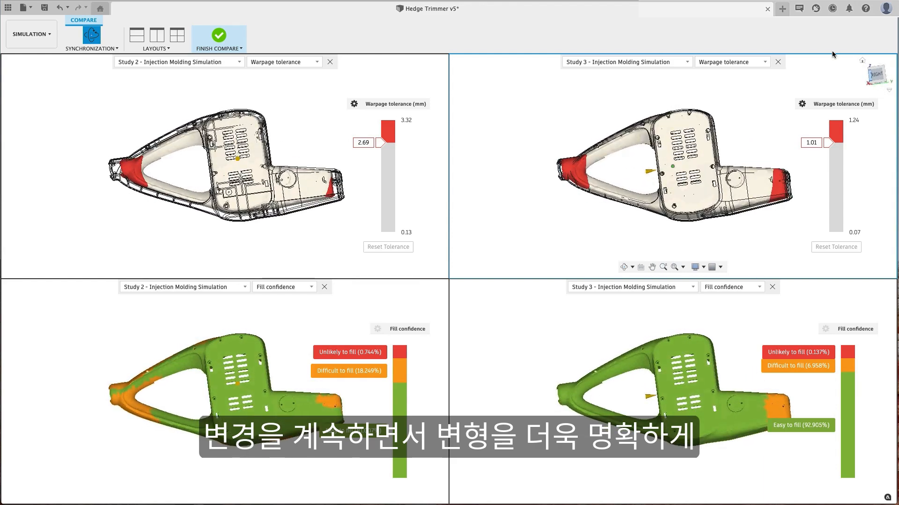
pyautogui.click(218, 35)
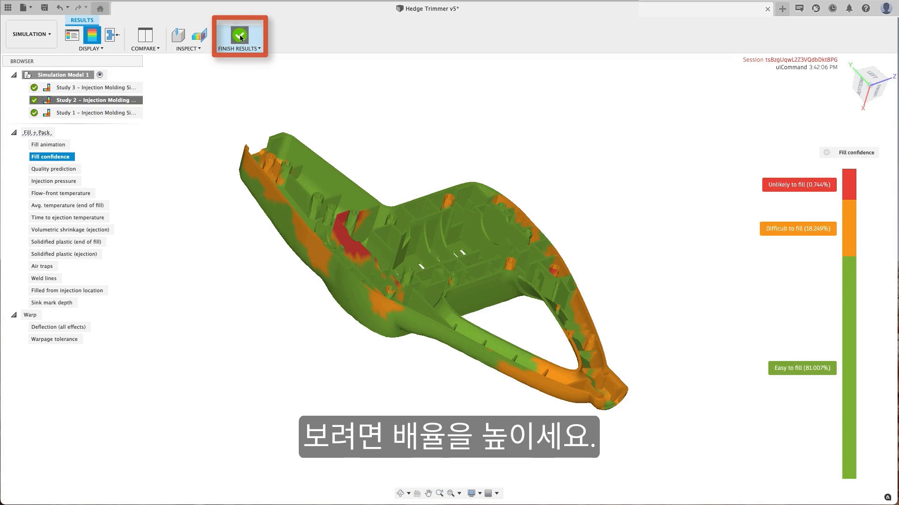
pyautogui.click(240, 37)
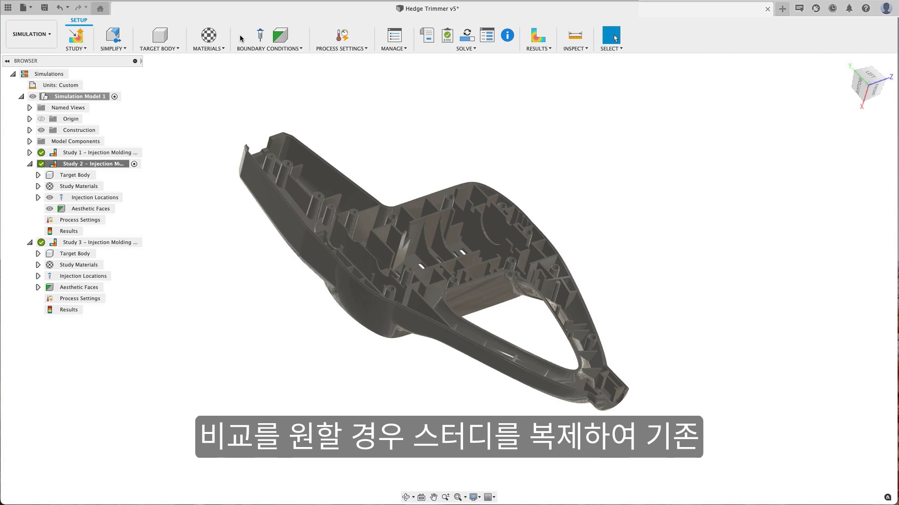